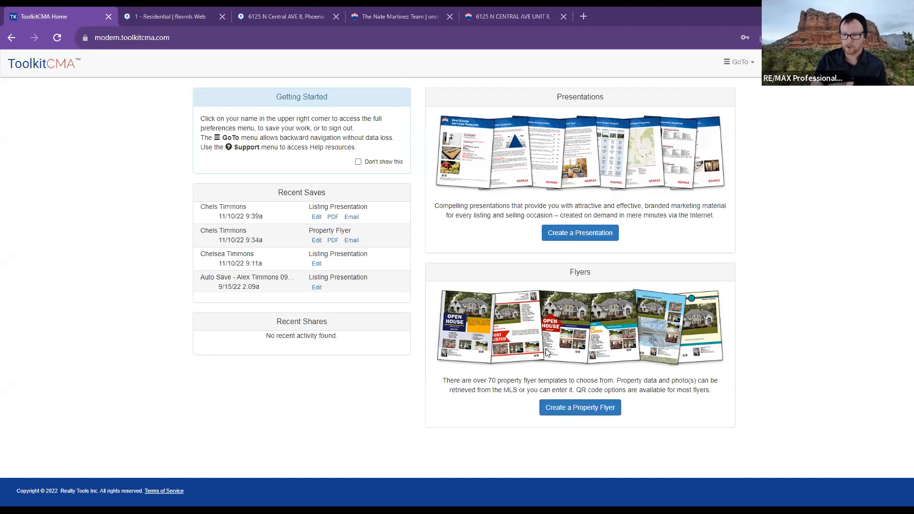
# - Browse the presentation types, pick Listing Presentation, and close the chooser
pyautogui.click(604, 235)
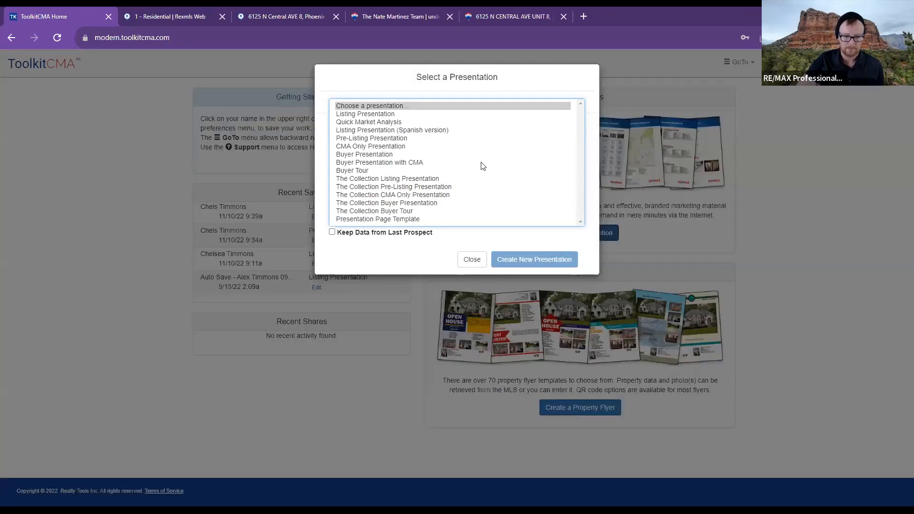
pyautogui.click(580, 218)
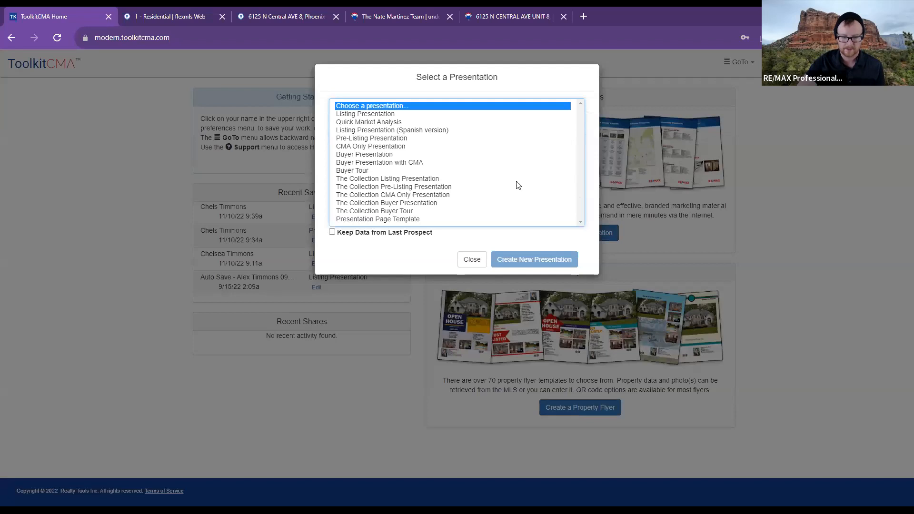
pyautogui.click(365, 171)
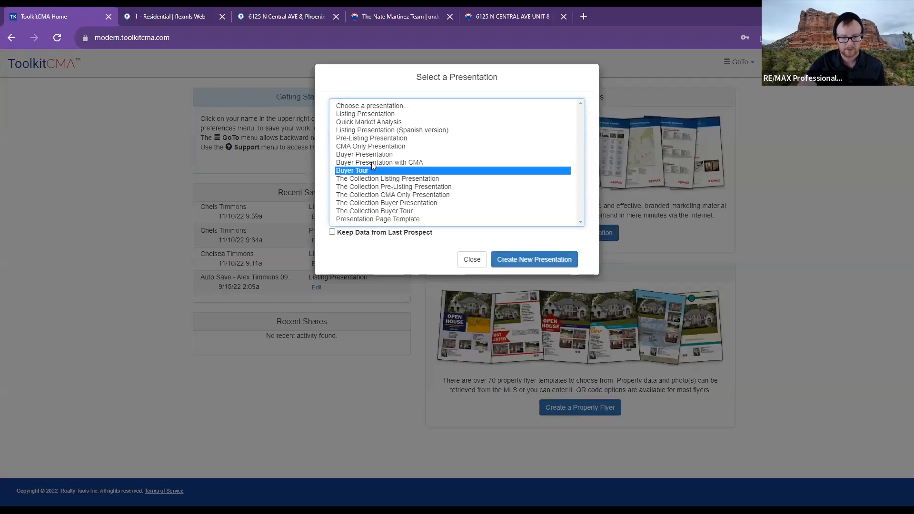
pyautogui.click(378, 155)
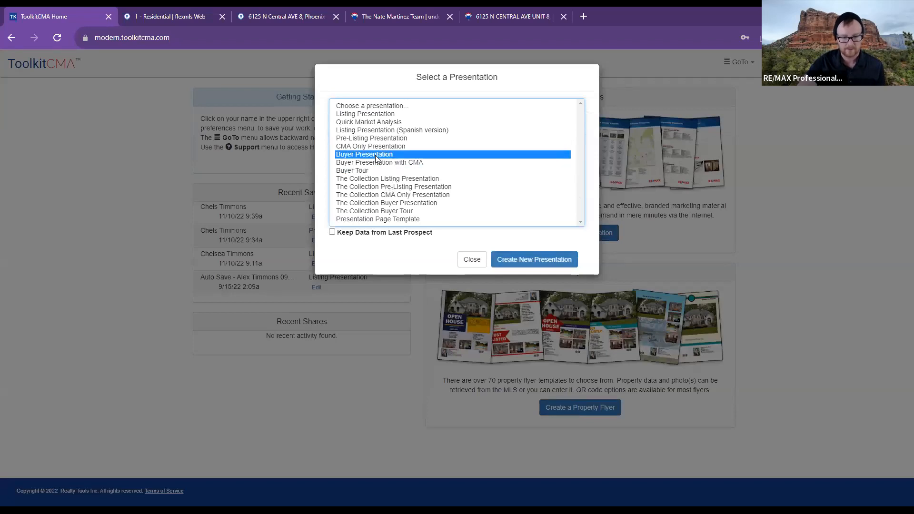
pyautogui.click(379, 115)
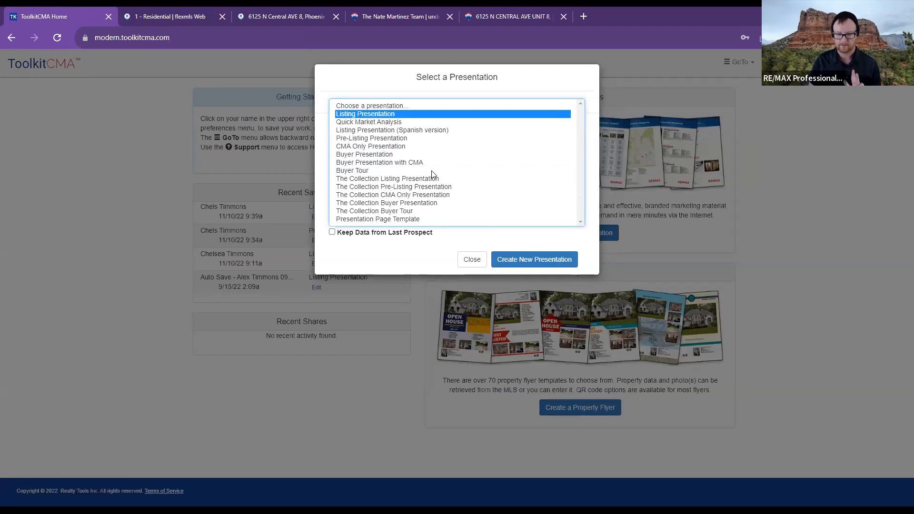
pyautogui.click(471, 267)
pyautogui.click(168, 7)
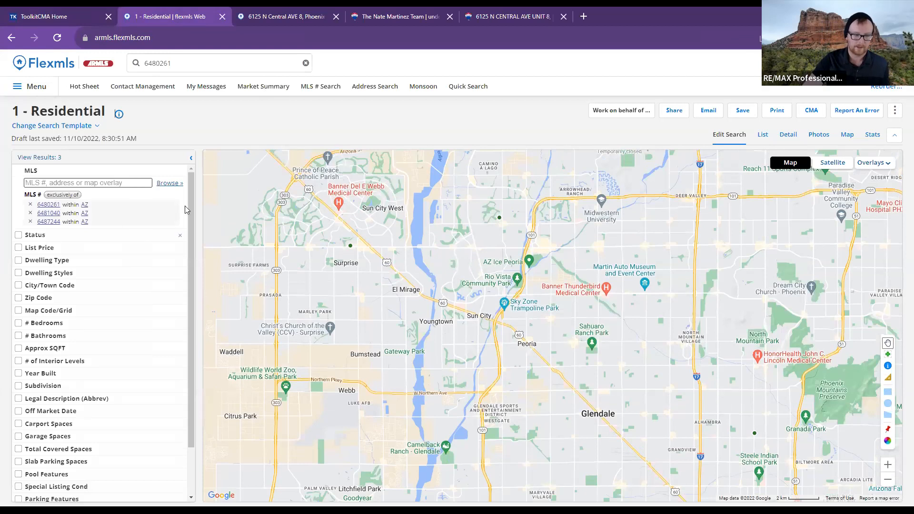
pyautogui.click(303, 10)
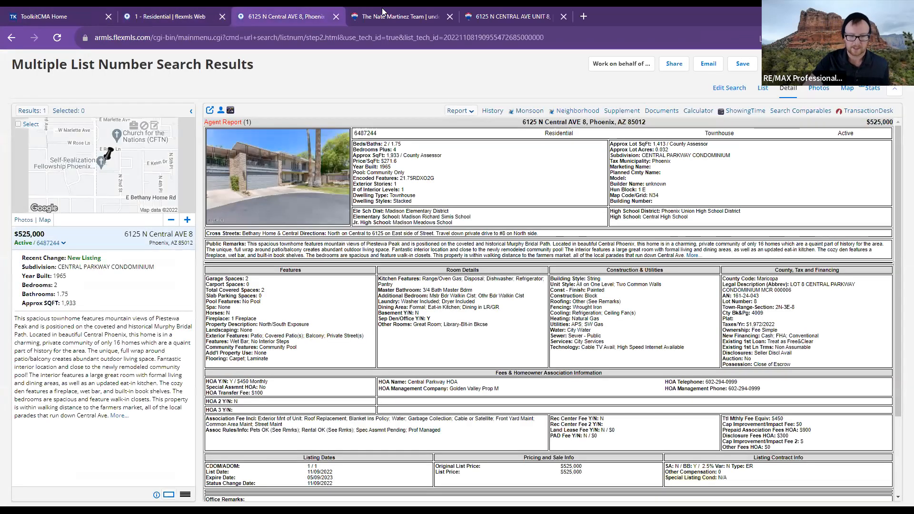
pyautogui.click(379, 10)
pyautogui.click(492, 17)
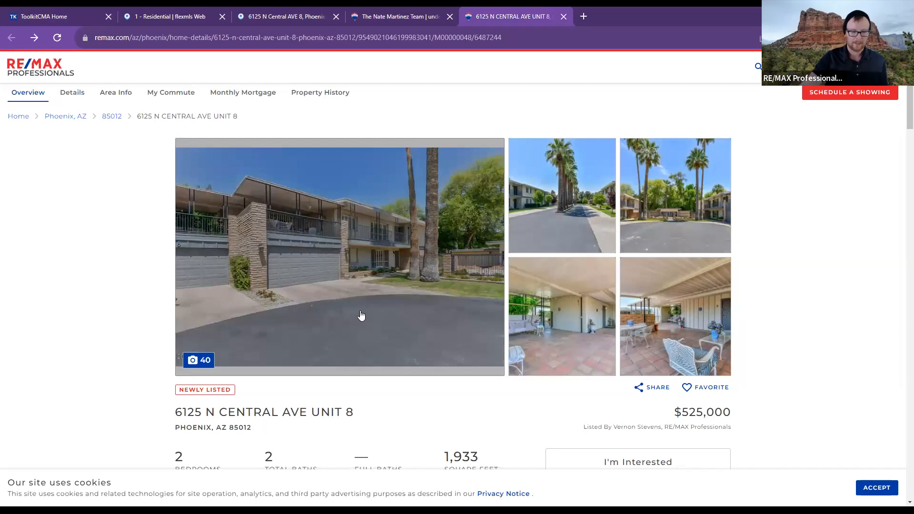
pyautogui.click(158, 8)
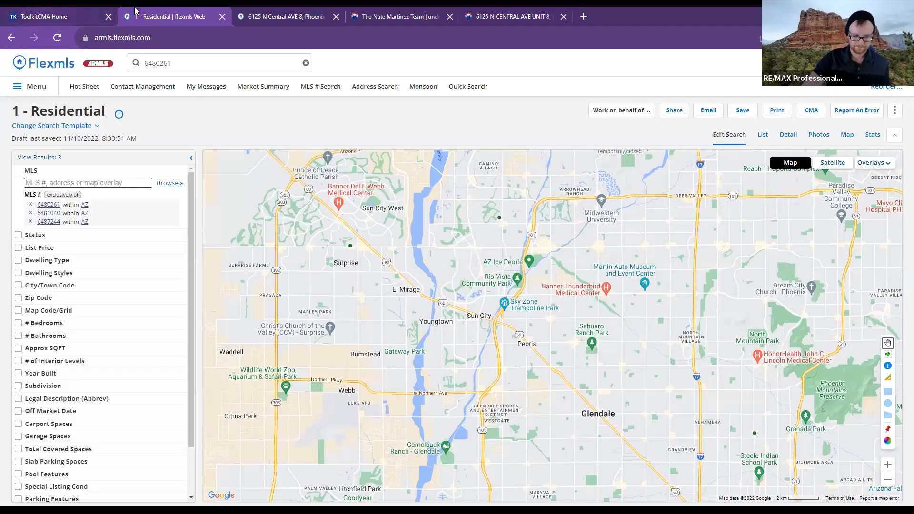
pyautogui.click(44, 16)
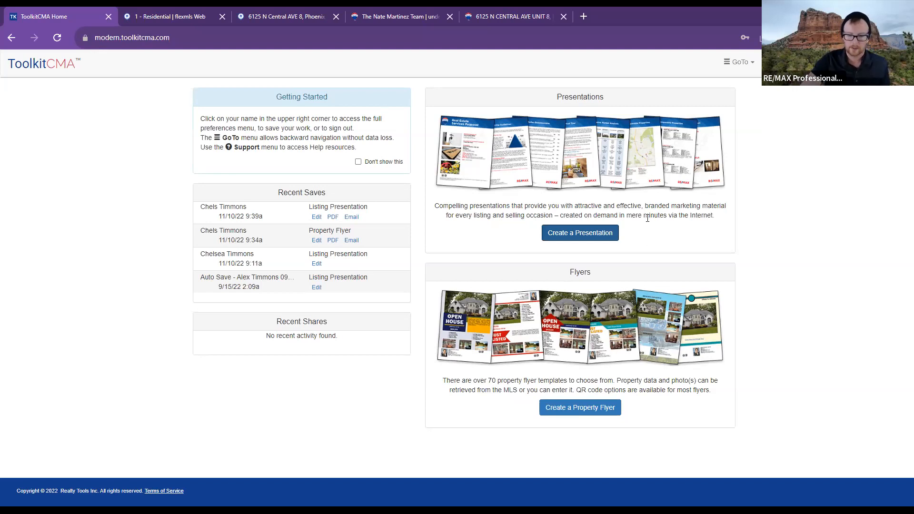
# - Close the presentation chooser without creating anything and open the account preferences menu
pyautogui.click(559, 242)
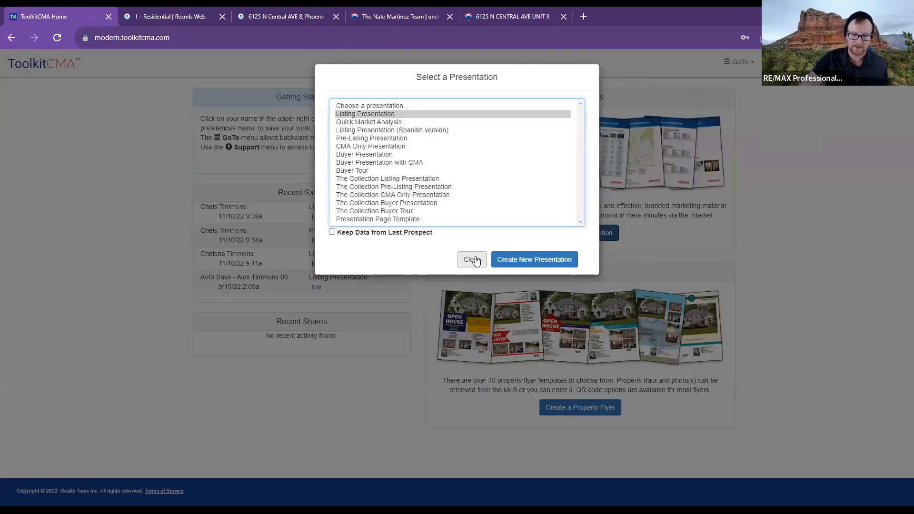
pyautogui.click(473, 260)
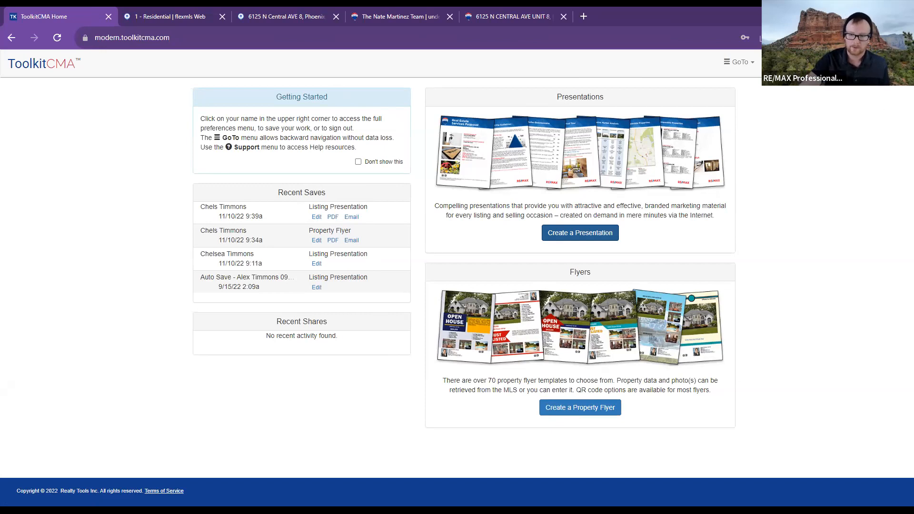
pyautogui.click(868, 62)
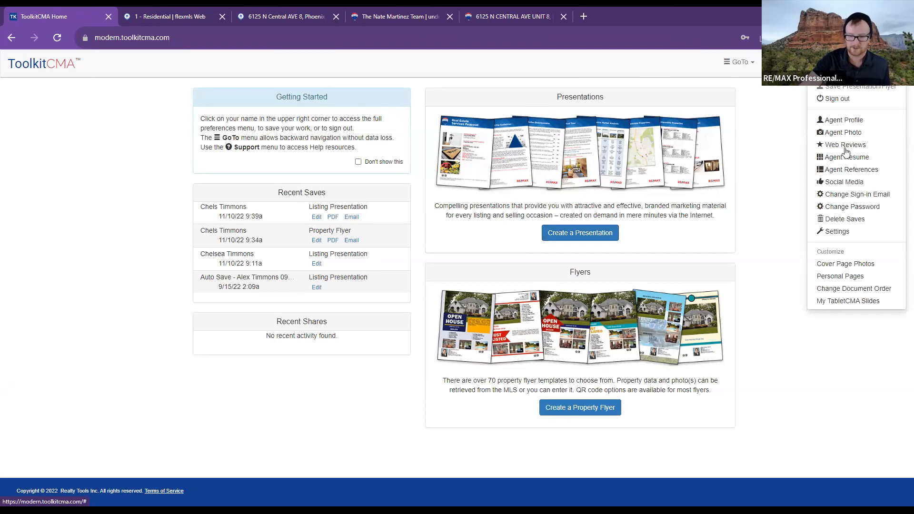
# - Review the Agent Profile settings and save them
pyautogui.click(855, 125)
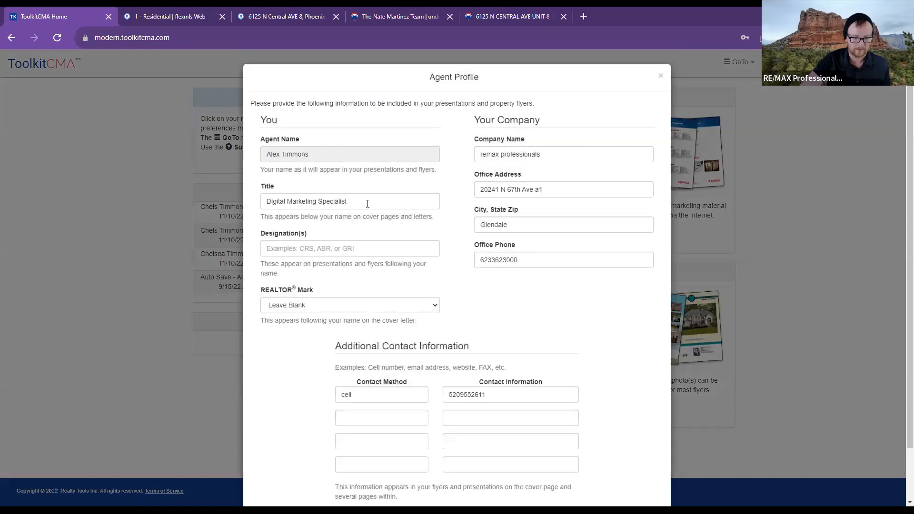
pyautogui.scroll(-1, 428, 200)
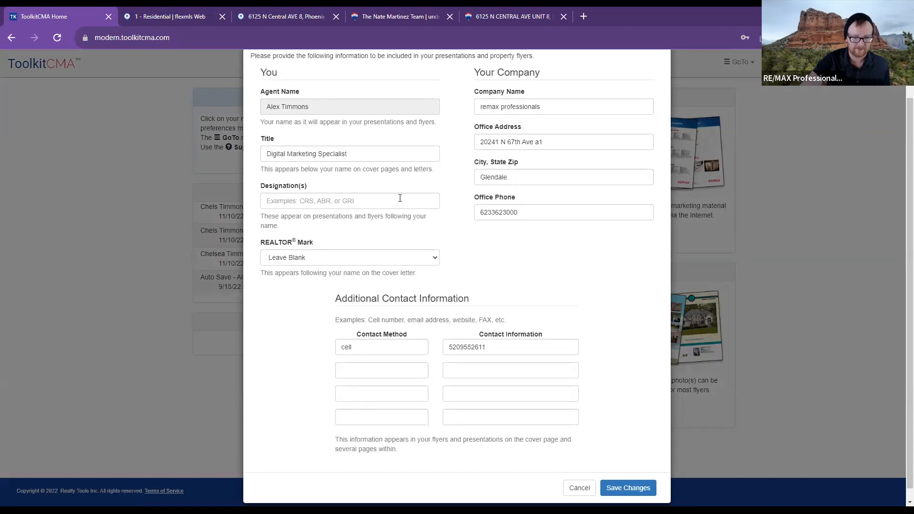
pyautogui.scroll(-1, 443, 295)
pyautogui.scroll(1, 470, 331)
pyautogui.scroll(1, 471, 330)
pyautogui.scroll(-2, 471, 330)
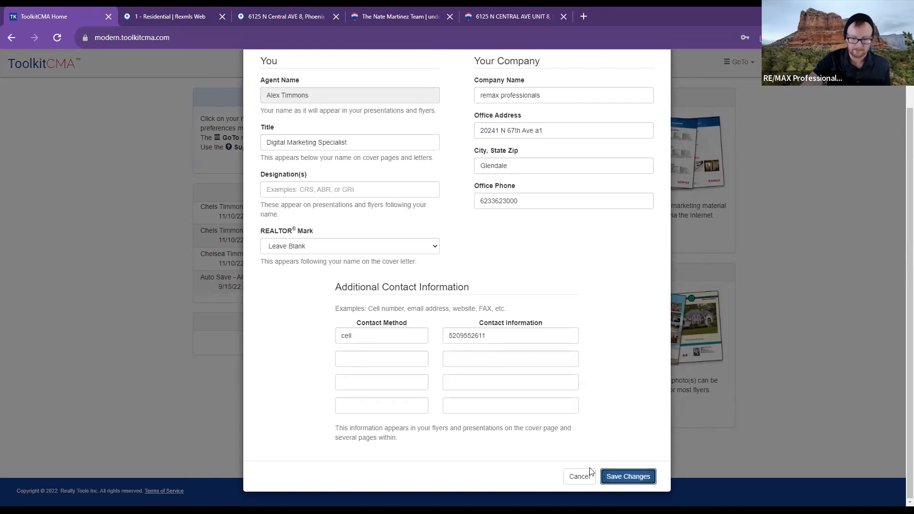
pyautogui.click(610, 477)
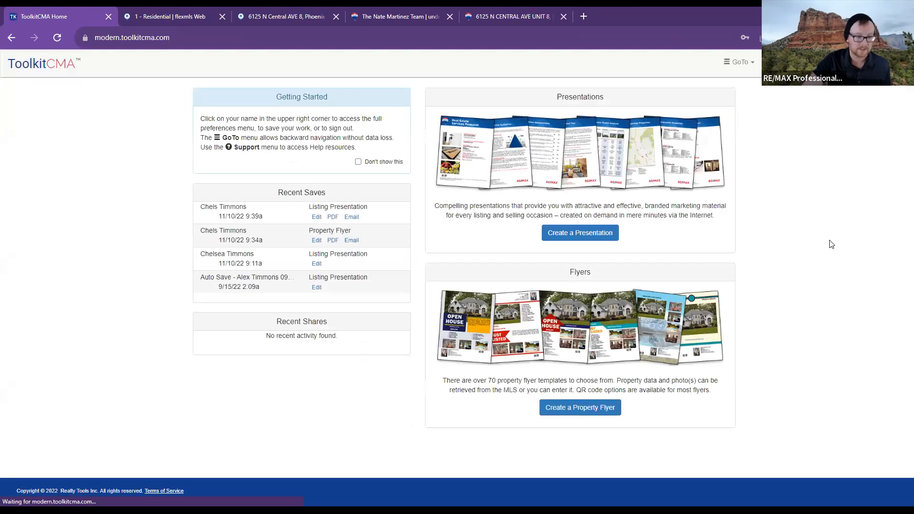
# - Look over the Agent Resume and cancel out without keeping changes
pyautogui.click(867, 62)
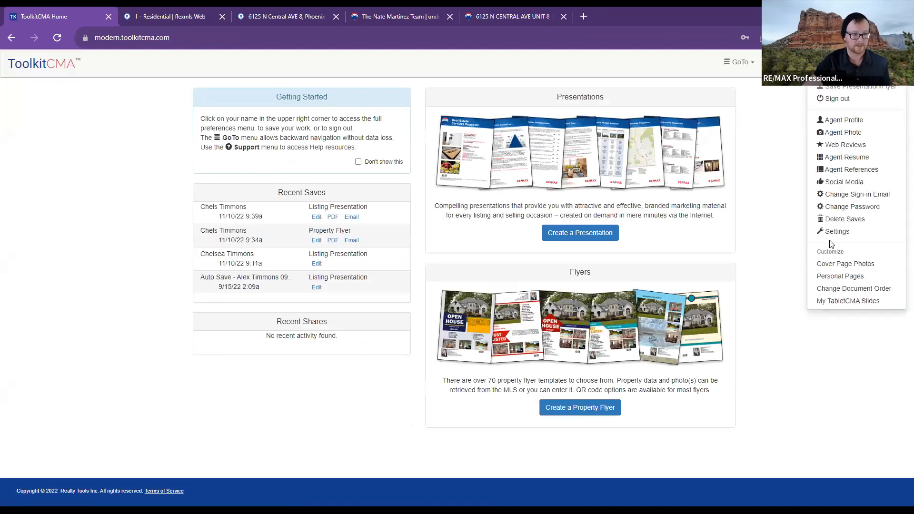
pyautogui.click(855, 159)
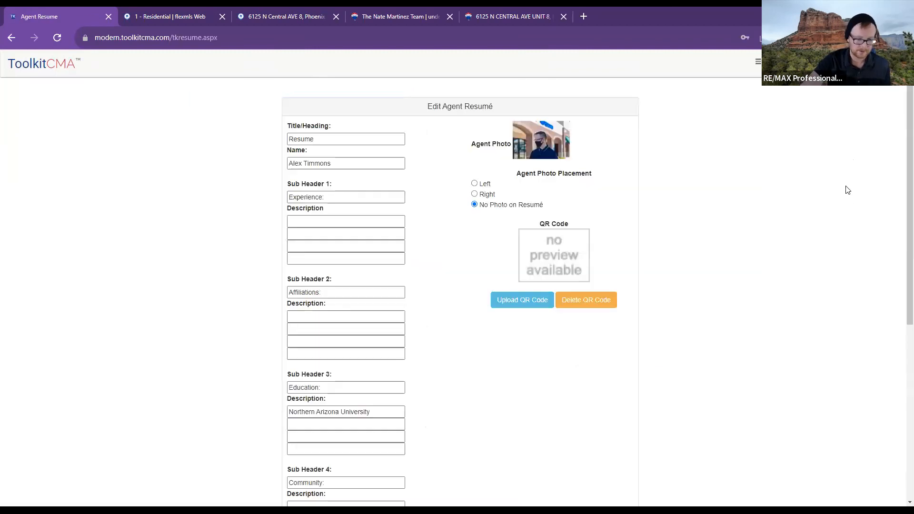
pyautogui.scroll(-5, 415, 246)
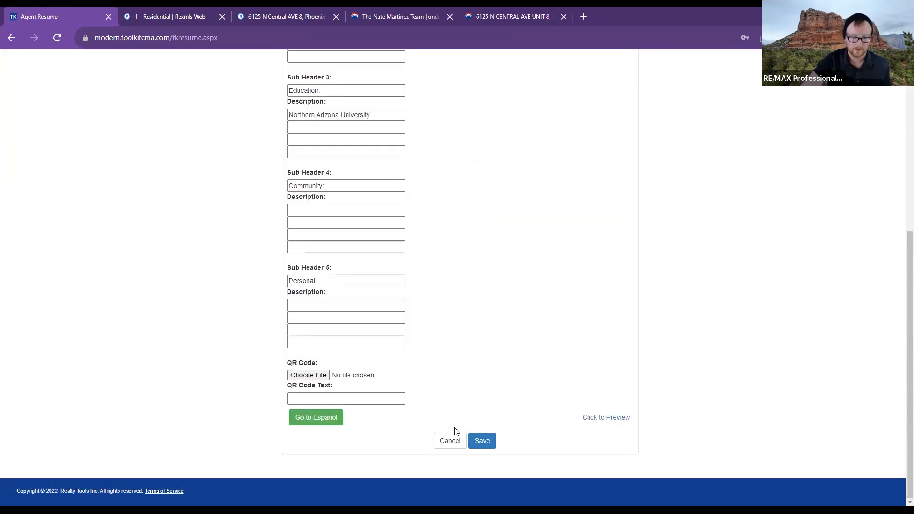
pyautogui.click(450, 440)
pyautogui.click(576, 138)
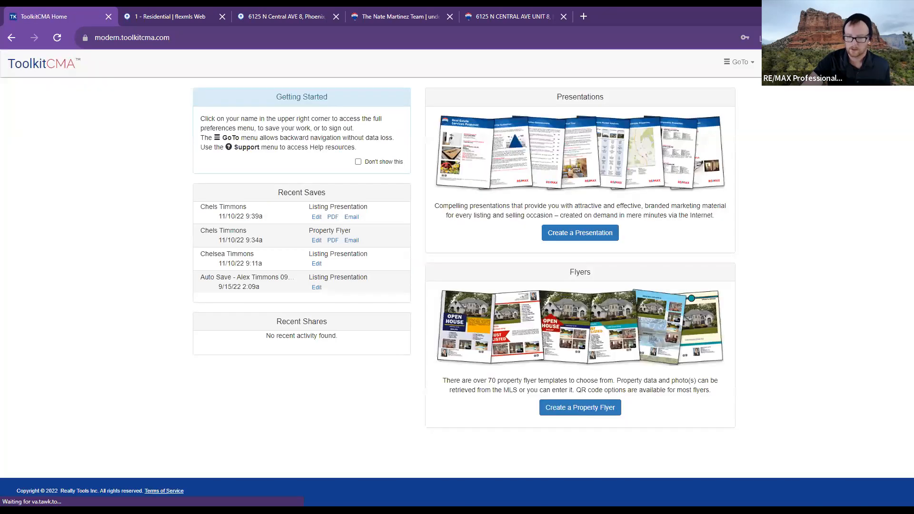
pyautogui.click(881, 63)
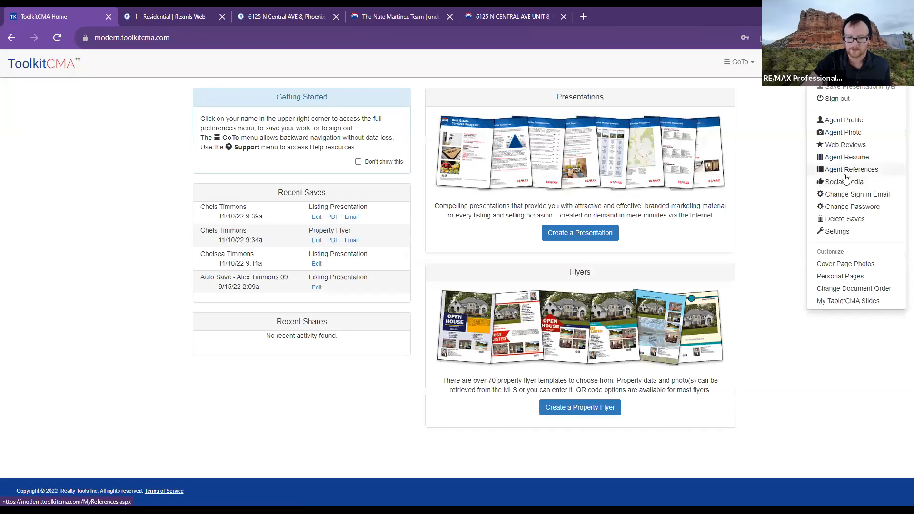
# - On Link My Web Reviews, enable Zillow reviews and look at its screen name and email fields
pyautogui.click(842, 146)
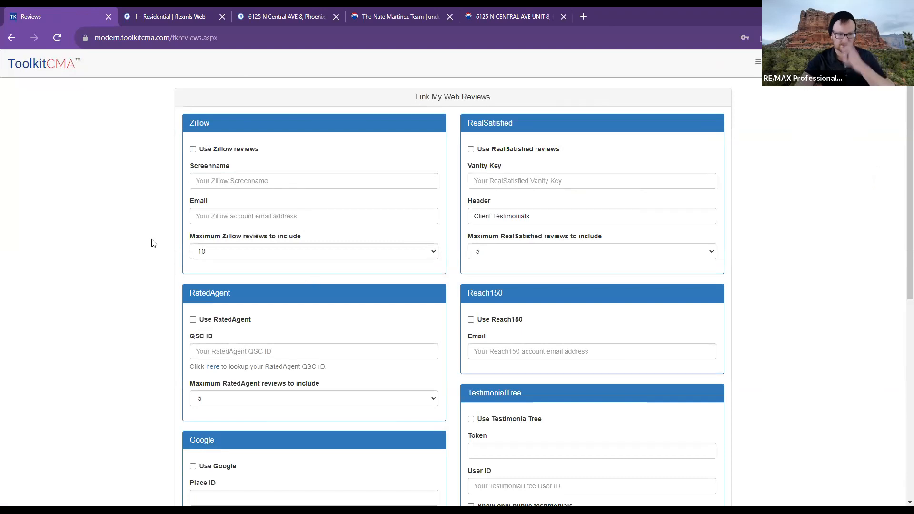
pyautogui.click(193, 149)
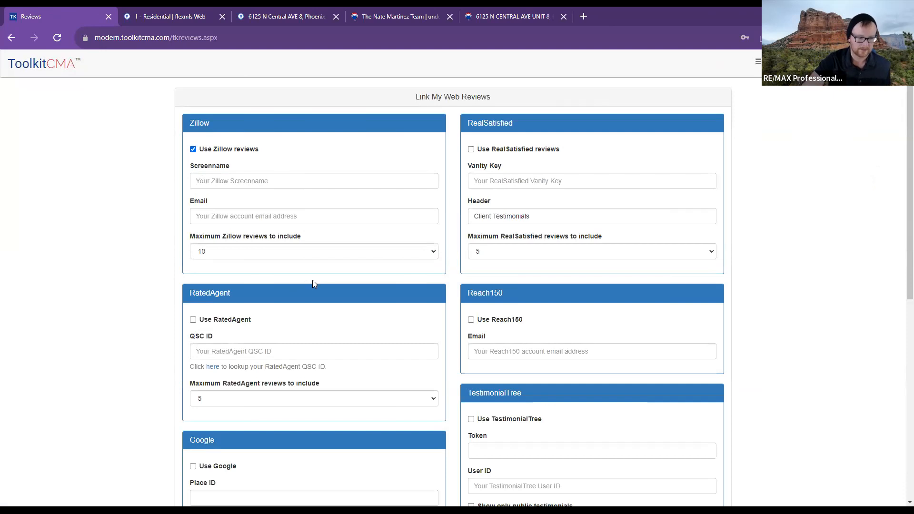
pyautogui.click(251, 183)
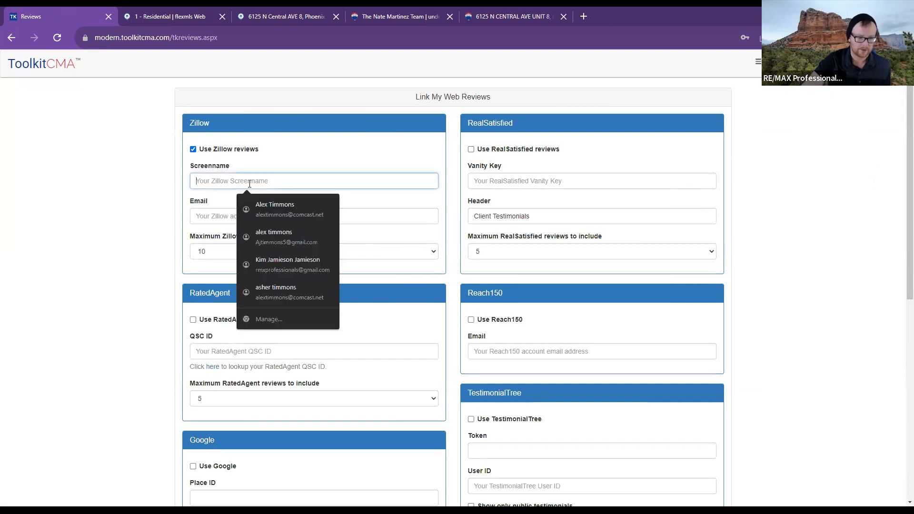
pyautogui.click(208, 218)
pyautogui.click(180, 265)
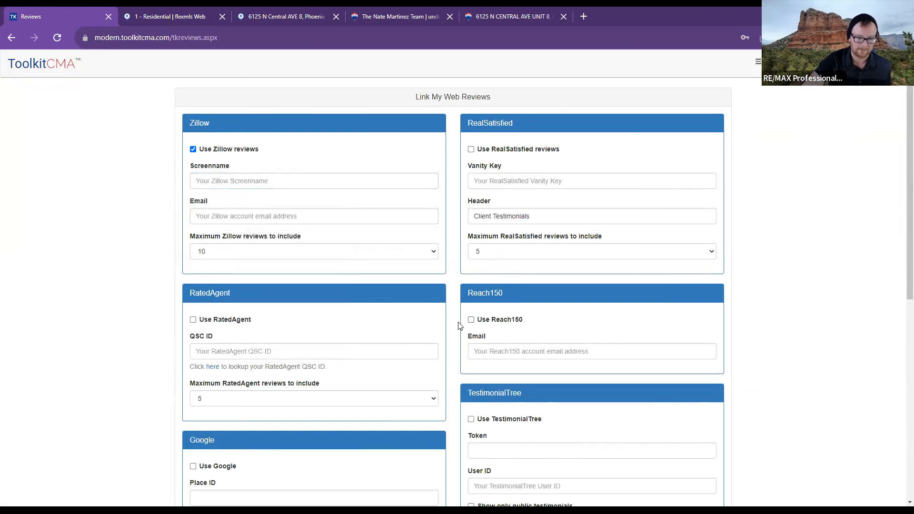
pyautogui.scroll(-3, 458, 322)
pyautogui.scroll(-5, 460, 327)
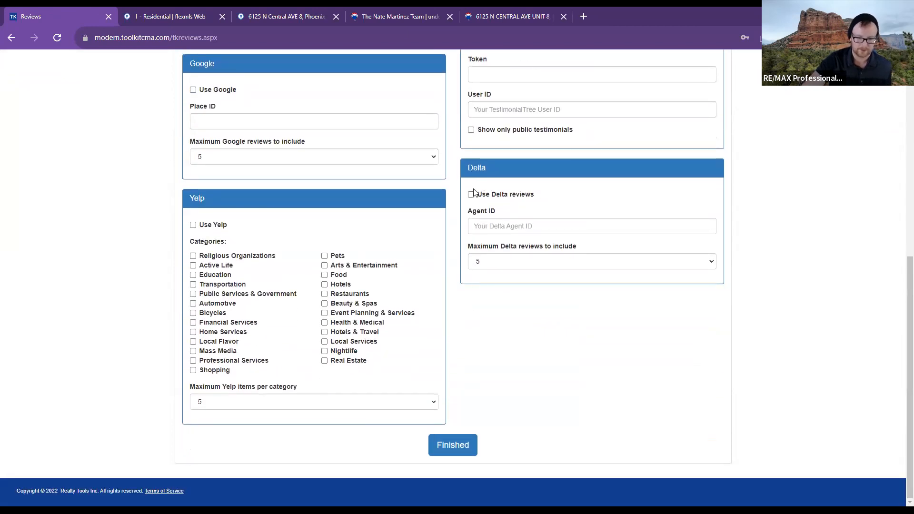
pyautogui.scroll(1, 473, 195)
# - Toggle Google reviews on and off, then turn Zillow off, leaving every source disabled
pyautogui.click(192, 138)
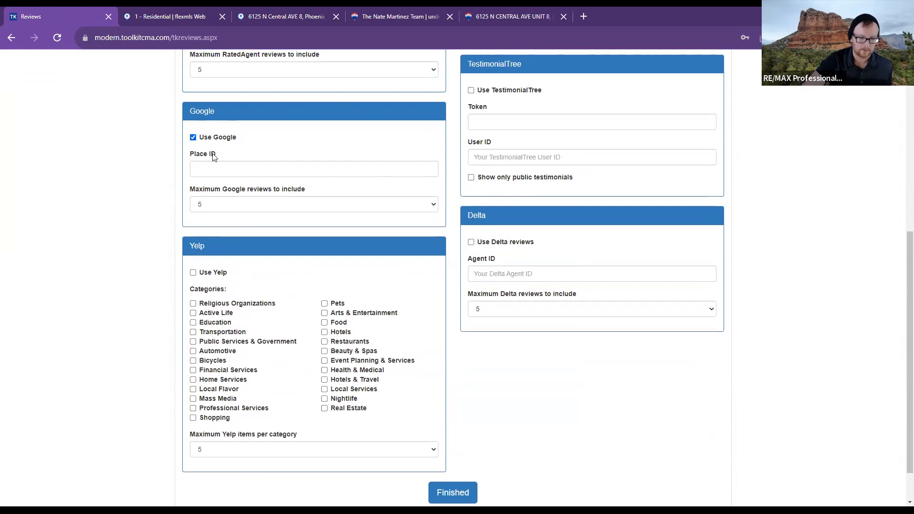
pyautogui.scroll(4, 195, 139)
pyautogui.click(193, 328)
pyautogui.scroll(3, 206, 190)
pyautogui.click(194, 150)
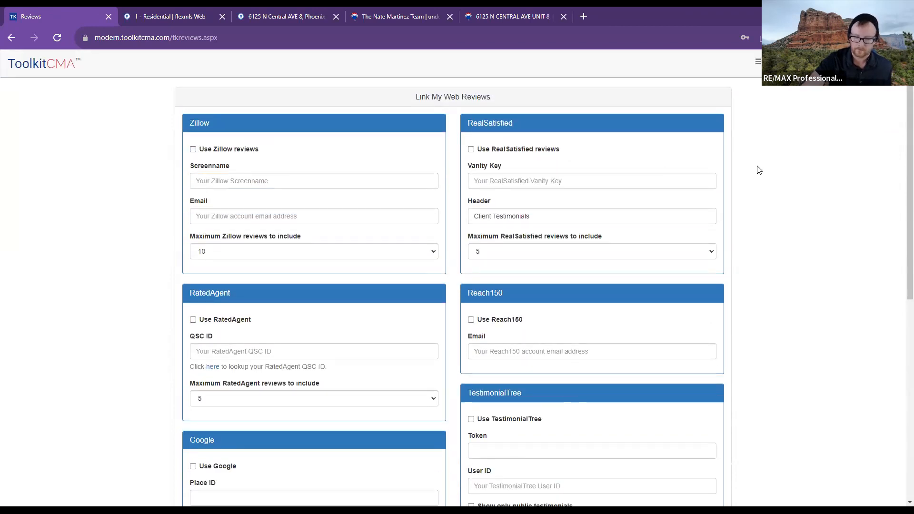
pyautogui.click(867, 63)
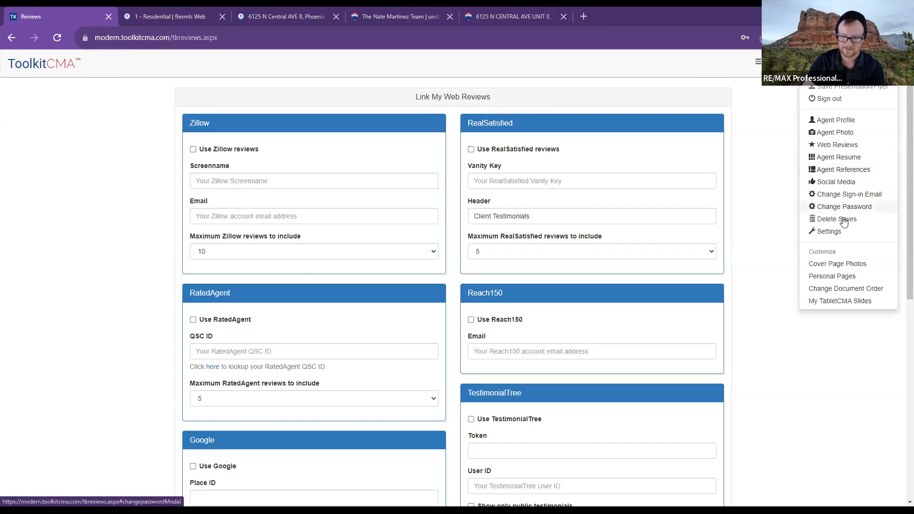
# - Review the Personal Pages editor for adding a custom page to the Listing Presentation
pyautogui.click(850, 278)
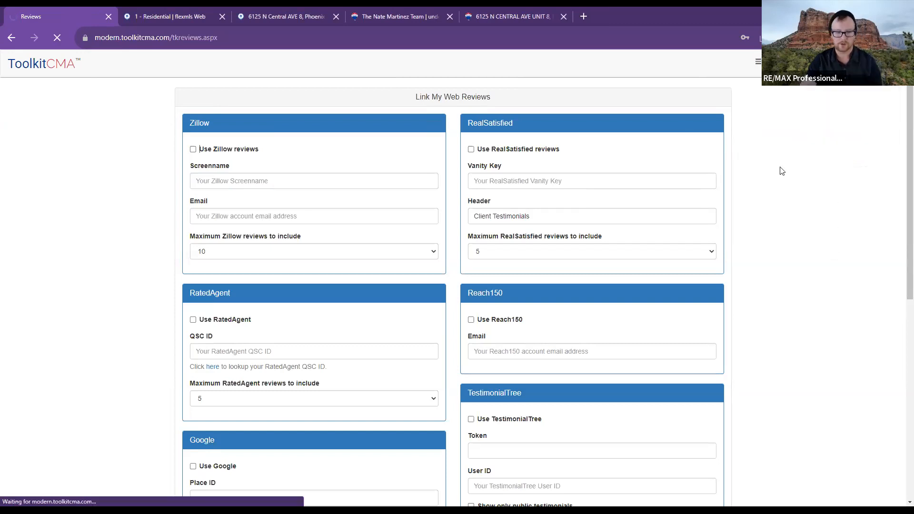
pyautogui.scroll(-1, 453, 218)
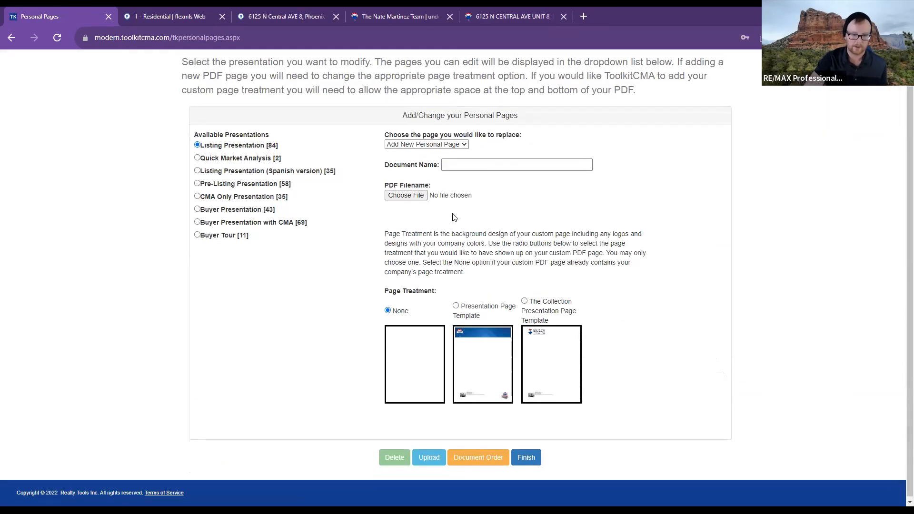
pyautogui.scroll(1, 454, 217)
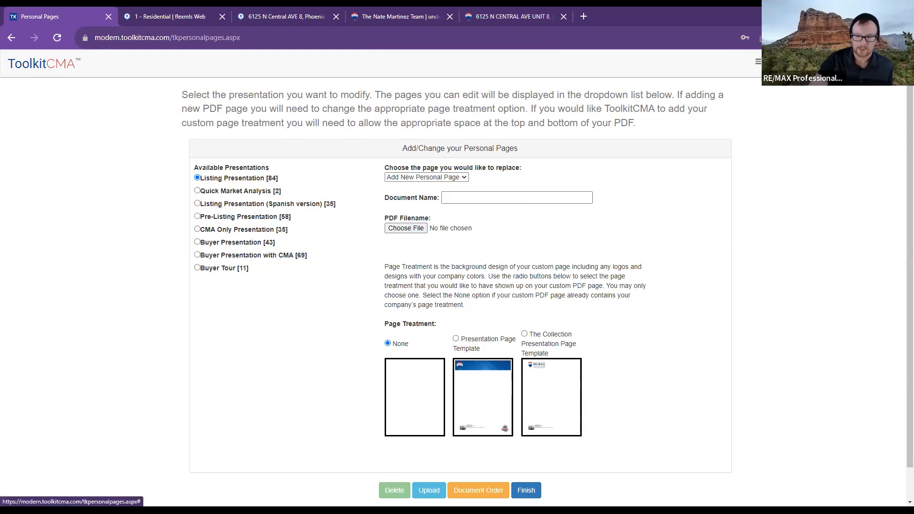
pyautogui.click(758, 61)
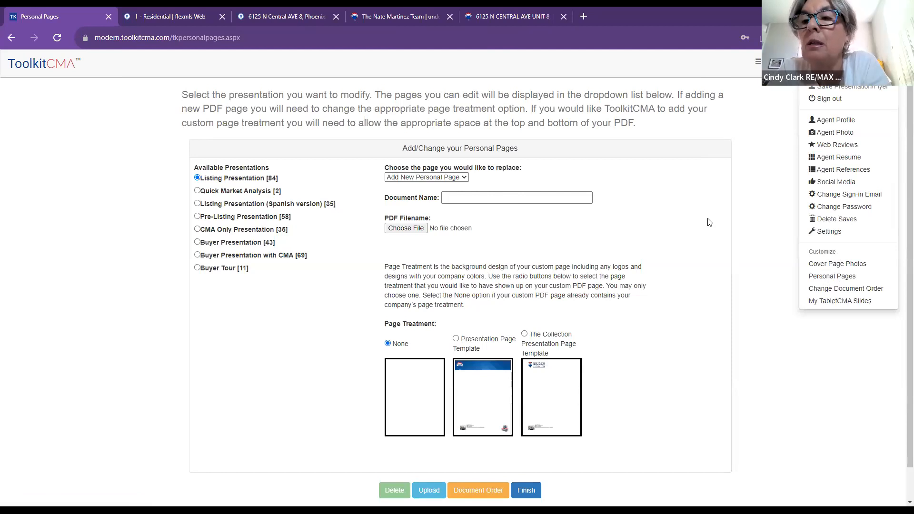
pyautogui.click(734, 219)
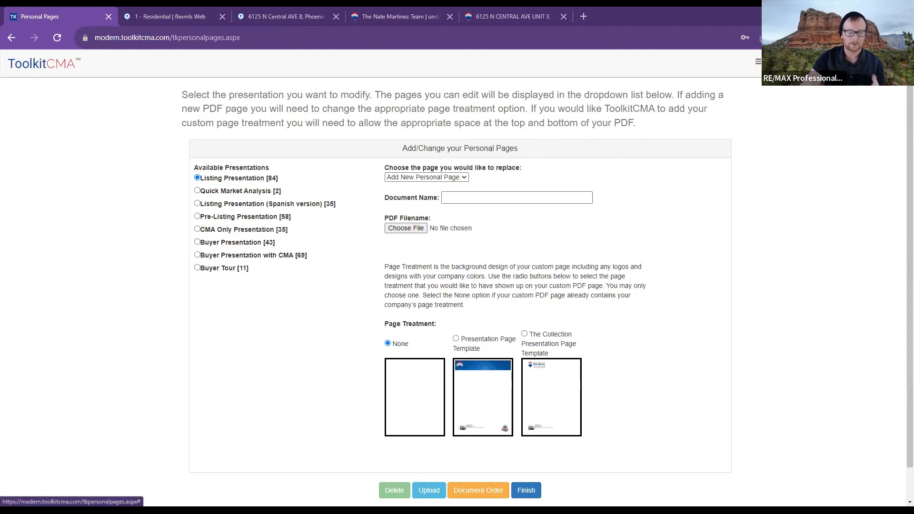
pyautogui.click(763, 62)
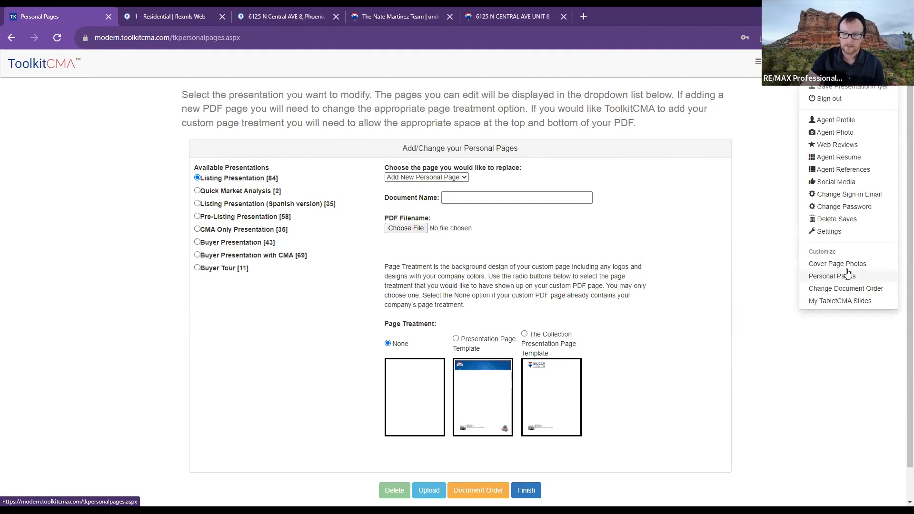
# - On Change Document Order, select Comparative Market Analysis Graphed by Status and Property Graphs
pyautogui.click(864, 290)
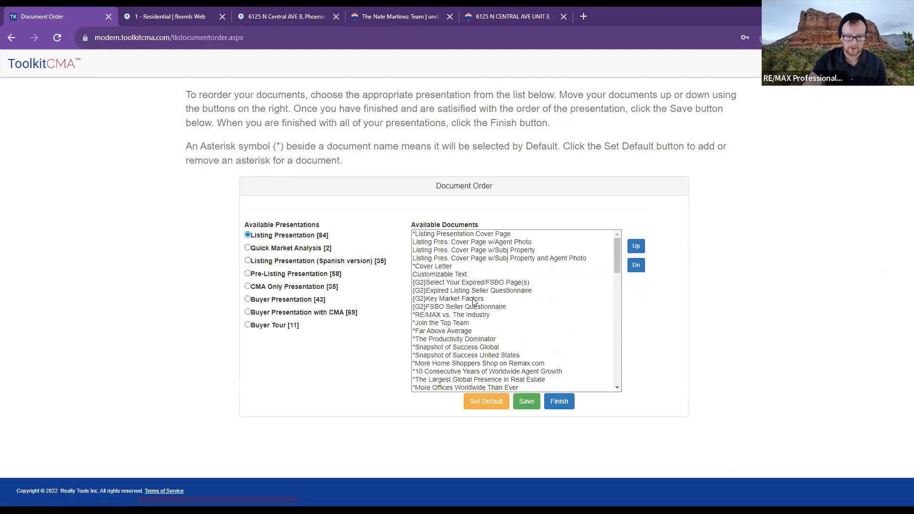
pyautogui.scroll(-6, 473, 303)
pyautogui.scroll(-5, 495, 376)
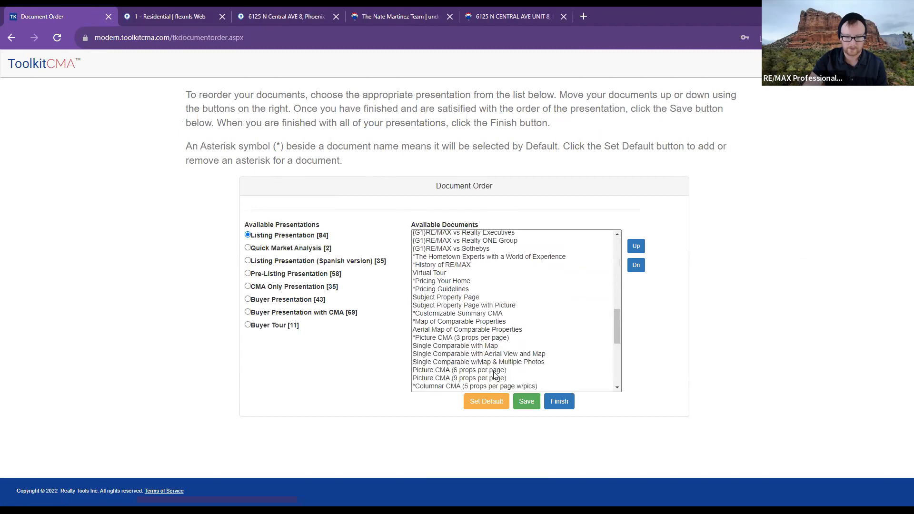
pyautogui.click(501, 365)
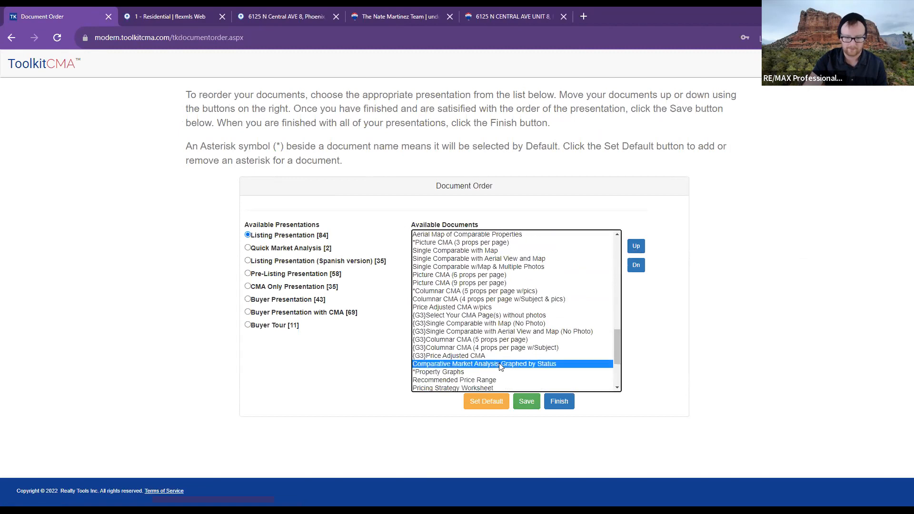
pyautogui.click(500, 373)
pyautogui.scroll(-3, 500, 375)
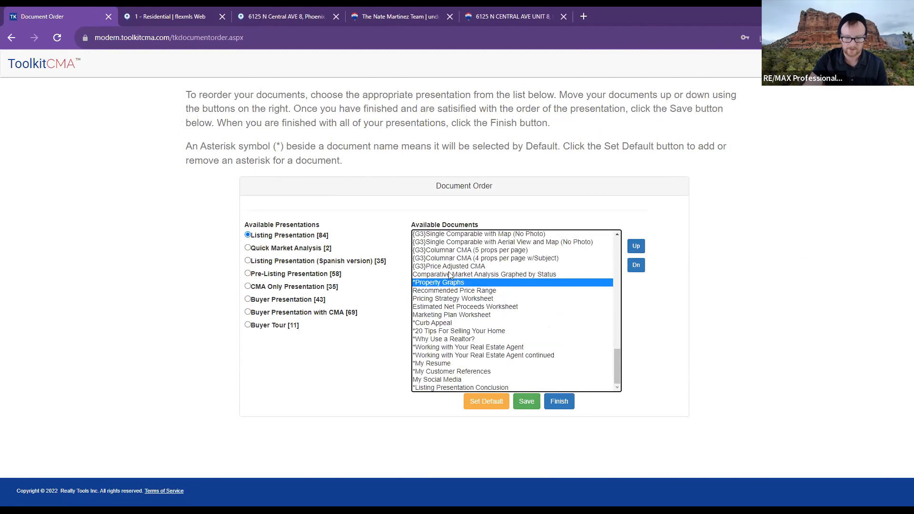
pyautogui.scroll(15, 450, 274)
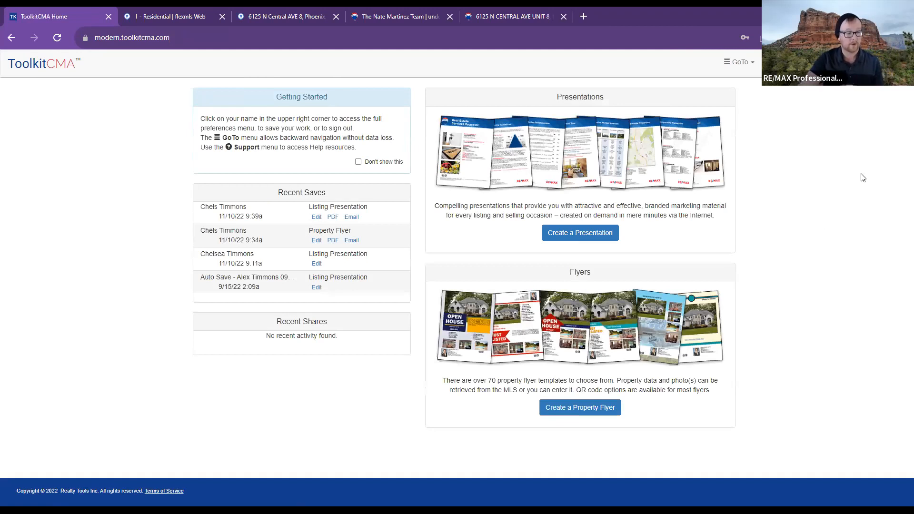
# - Create a new presentation of type Listing Presentation
pyautogui.click(546, 233)
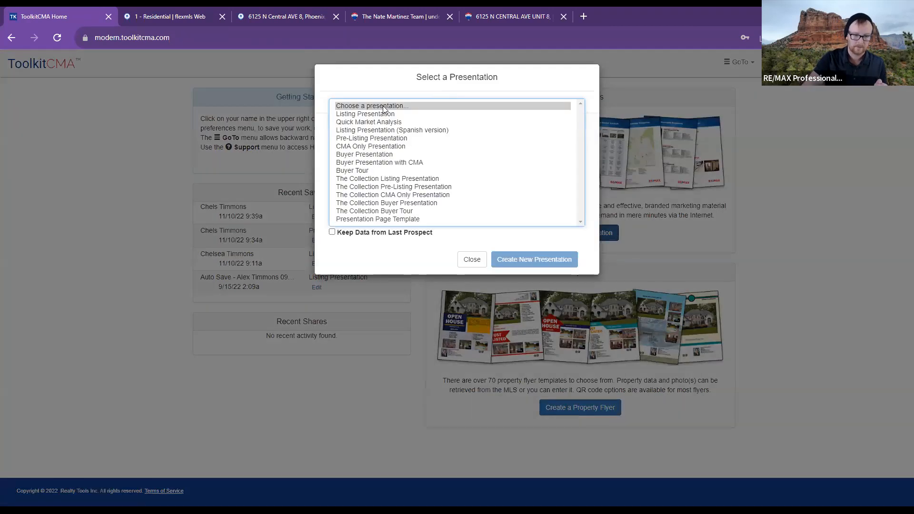
pyautogui.click(384, 115)
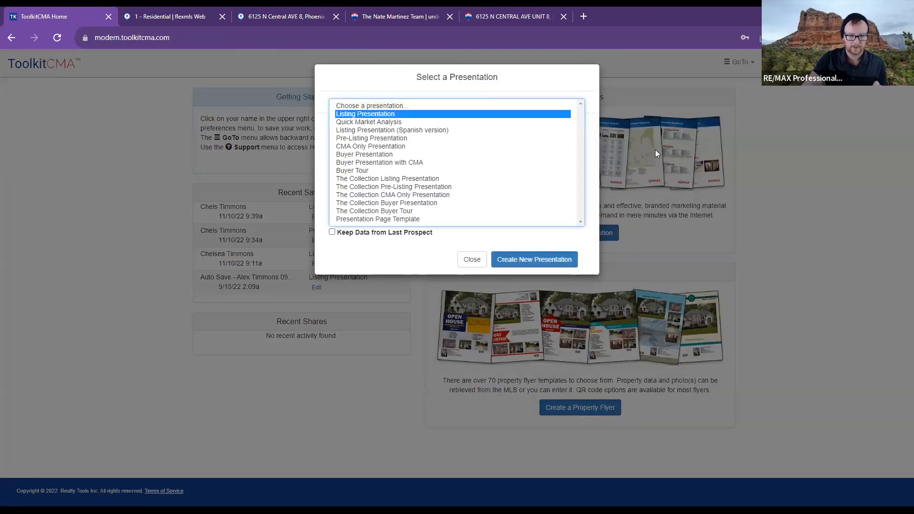
pyautogui.click(545, 261)
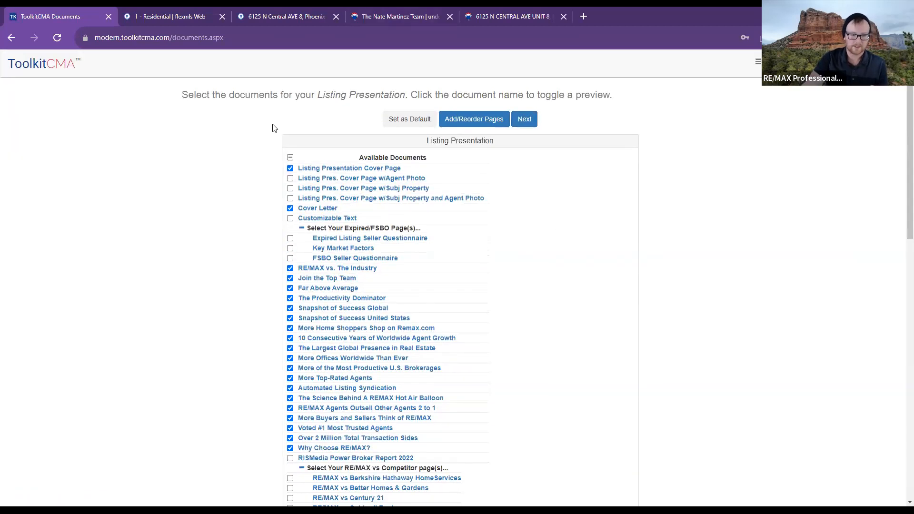
pyautogui.scroll(-4, 434, 327)
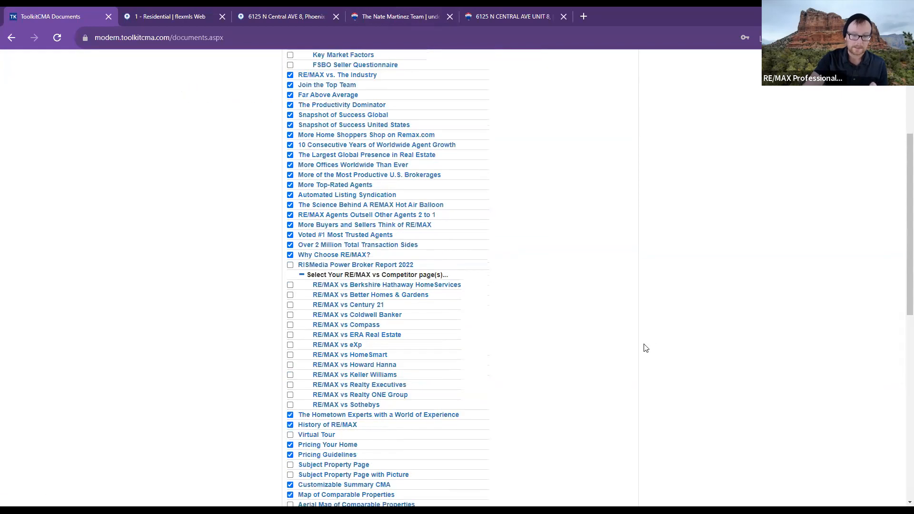
pyautogui.scroll(-6, 646, 348)
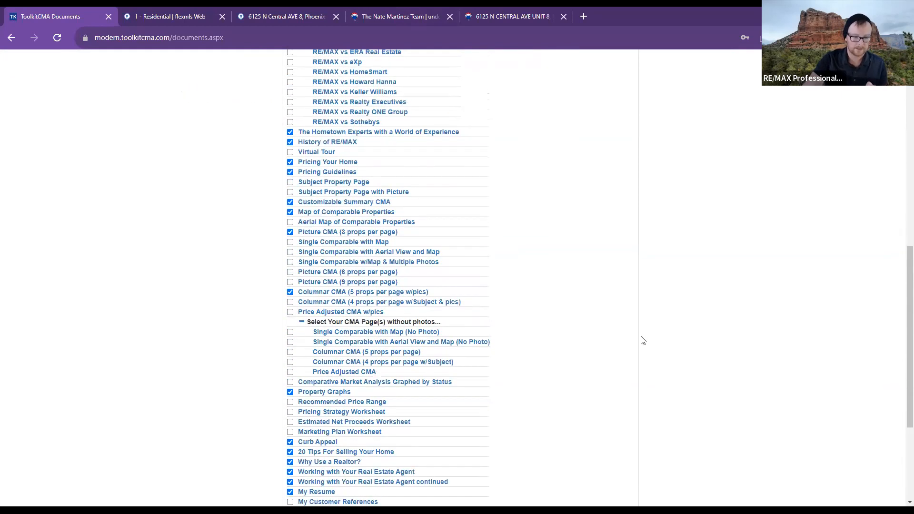
pyautogui.scroll(-1, 567, 303)
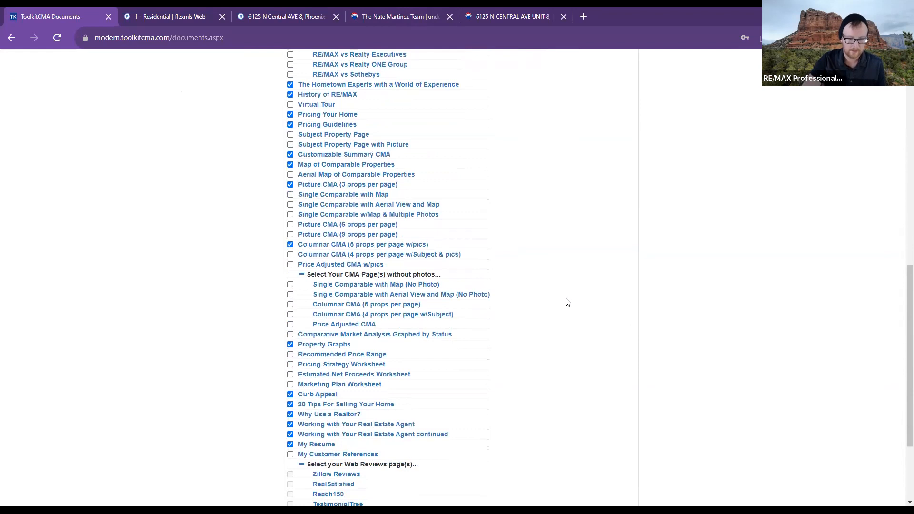
pyautogui.scroll(-1, 567, 303)
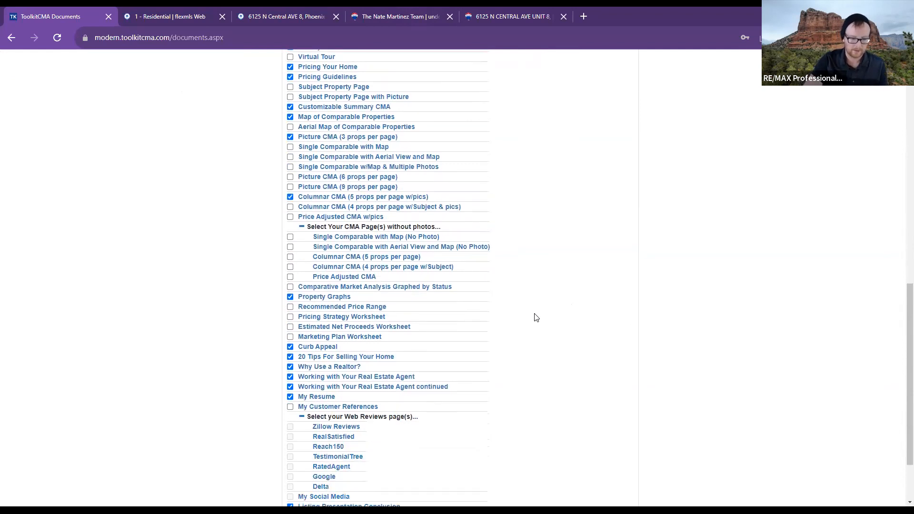
pyautogui.scroll(-2, 536, 318)
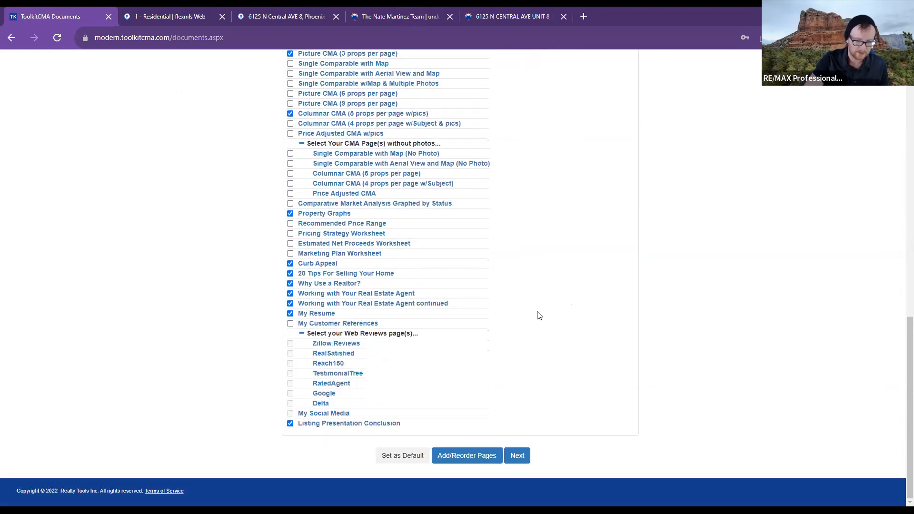
pyautogui.scroll(20, 539, 316)
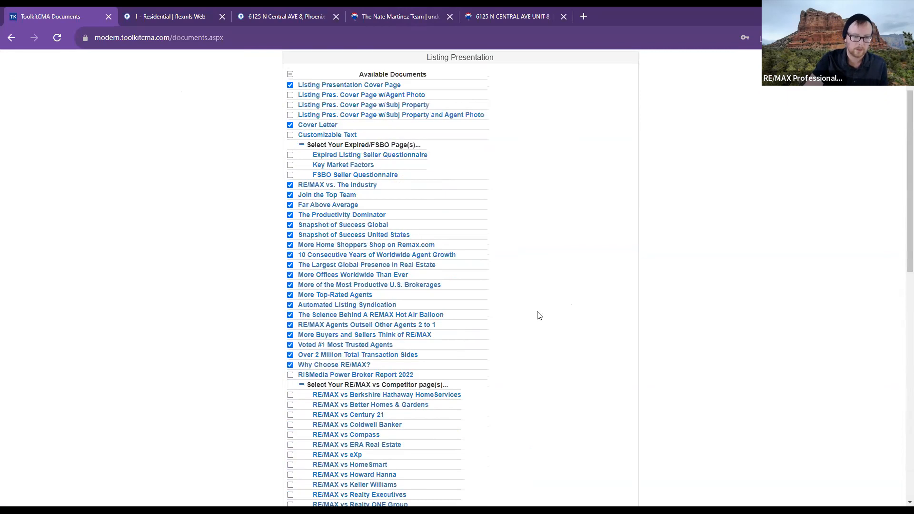
pyautogui.scroll(-20, 542, 315)
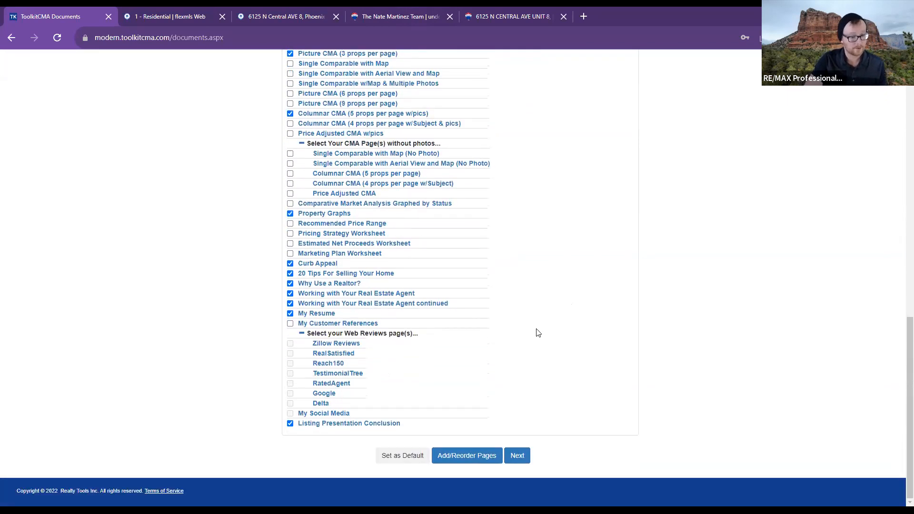
pyautogui.click(290, 163)
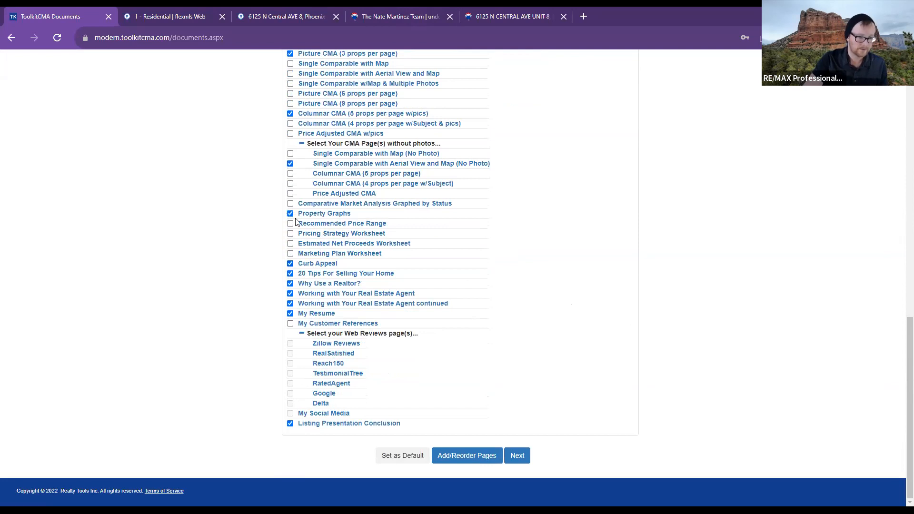
pyautogui.click(290, 164)
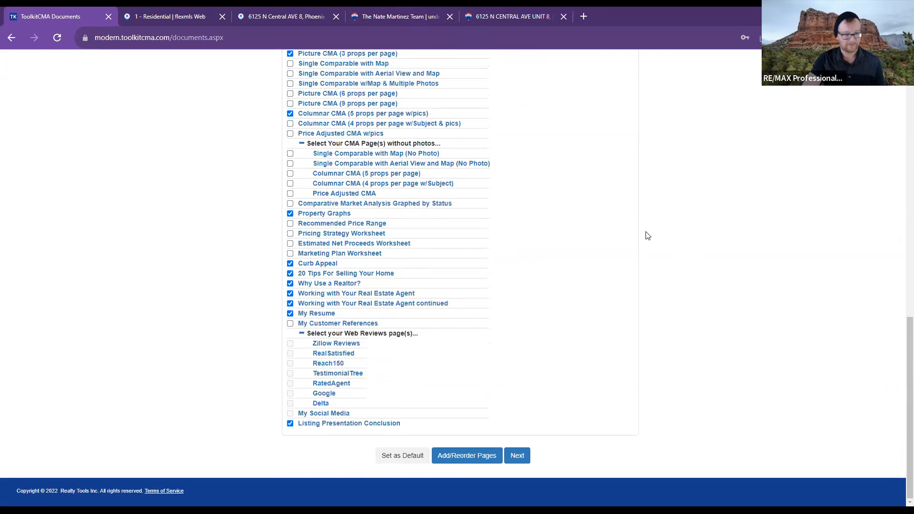
pyautogui.scroll(15, 624, 236)
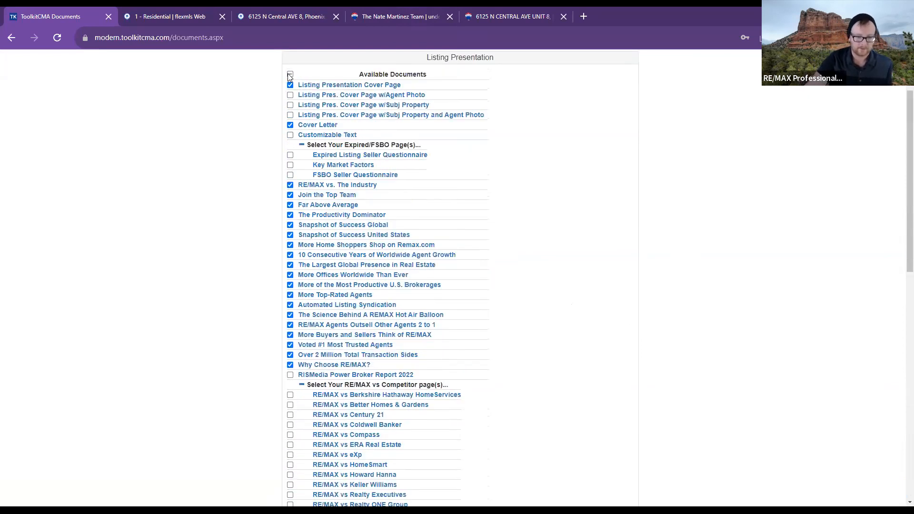
pyautogui.click(290, 75)
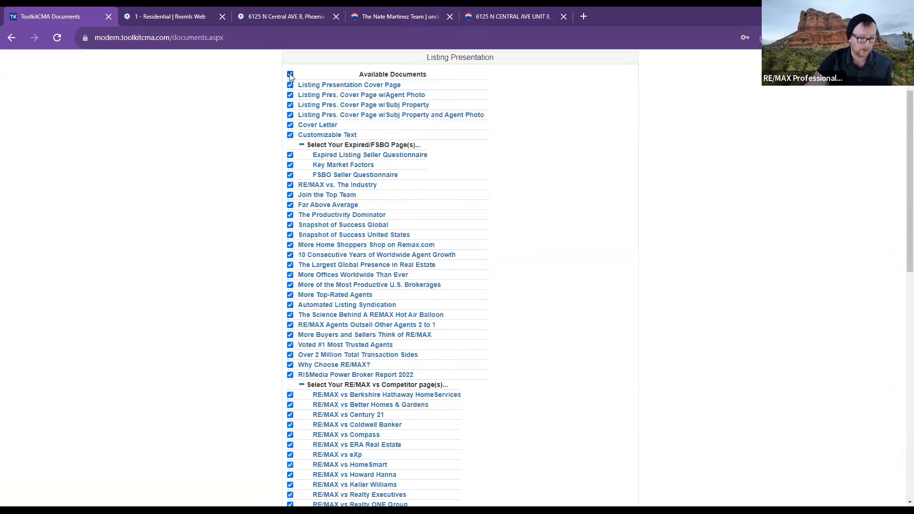
pyautogui.click(290, 74)
pyautogui.click(290, 74)
pyautogui.scroll(-5, 561, 245)
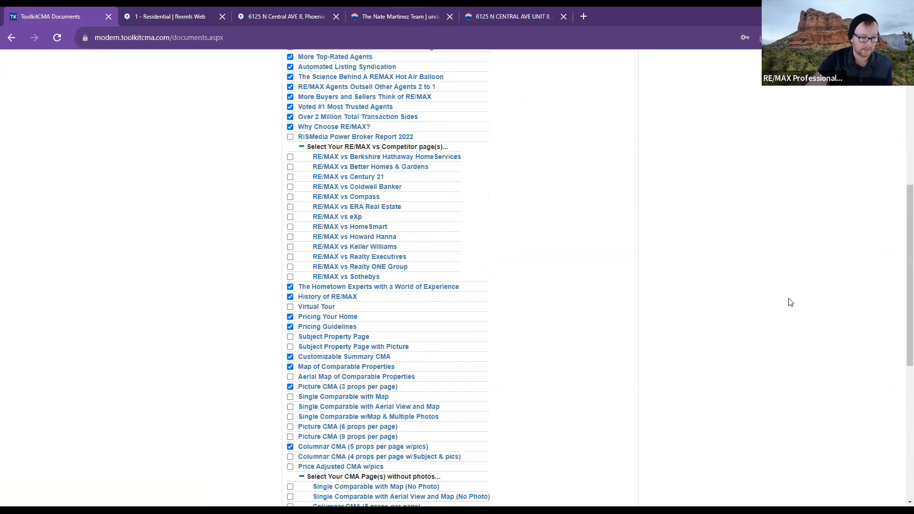
pyautogui.scroll(6, 797, 286)
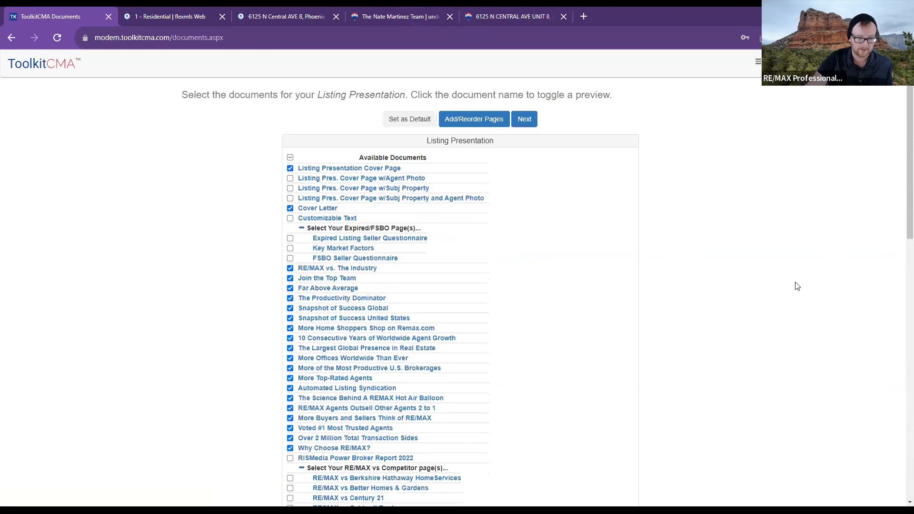
# - Preview the Cover Letter and agent growth pages, then uncheck 10 Consecutive Years of Worldwide Agent Growth
pyautogui.scroll(-1, 650, 229)
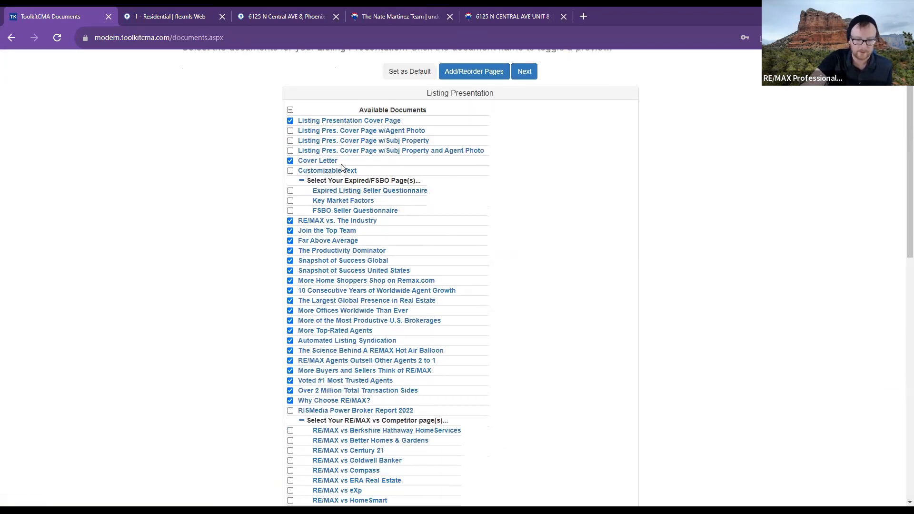
pyautogui.click(319, 161)
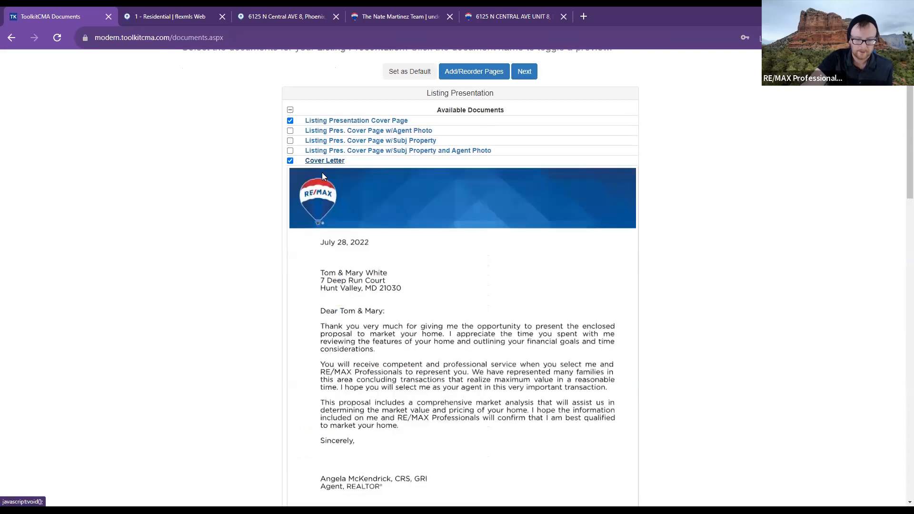
pyautogui.scroll(-5, 581, 265)
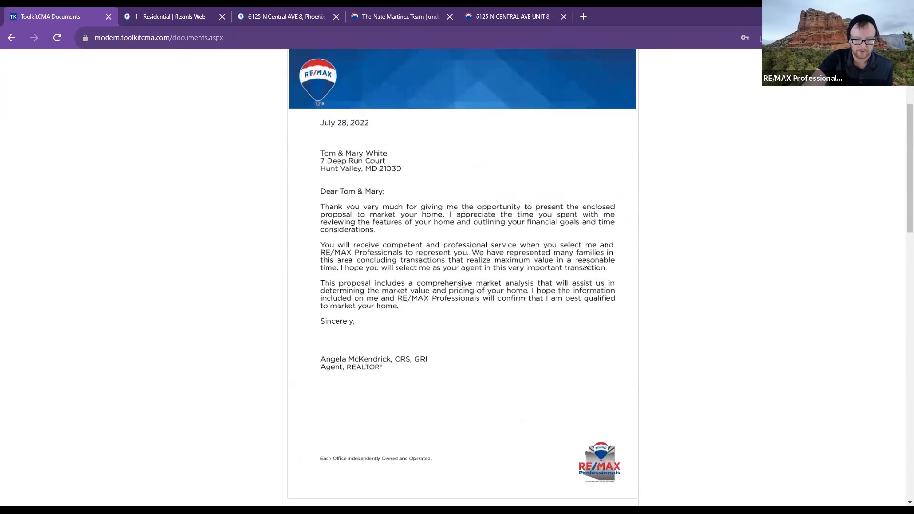
pyautogui.scroll(4, 586, 264)
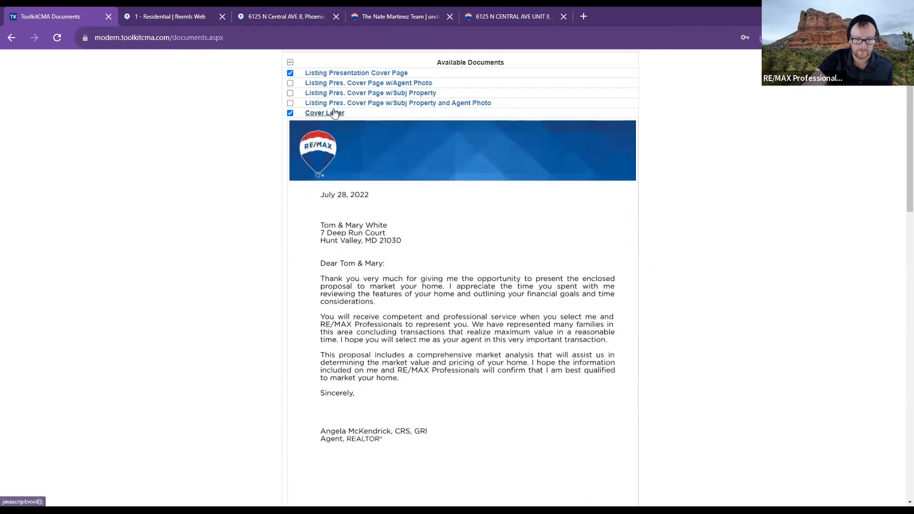
pyautogui.click(336, 114)
pyautogui.click(388, 244)
pyautogui.scroll(-4, 388, 247)
pyautogui.scroll(-2, 710, 301)
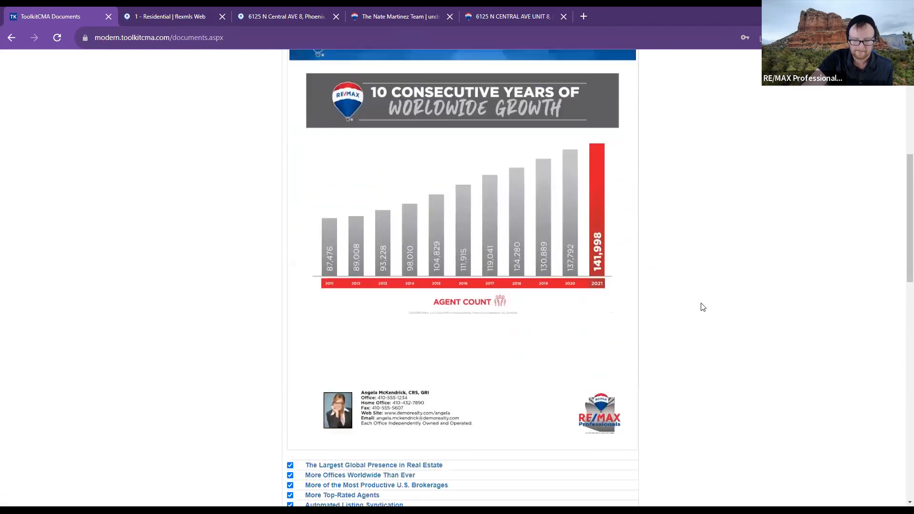
pyautogui.scroll(2, 594, 109)
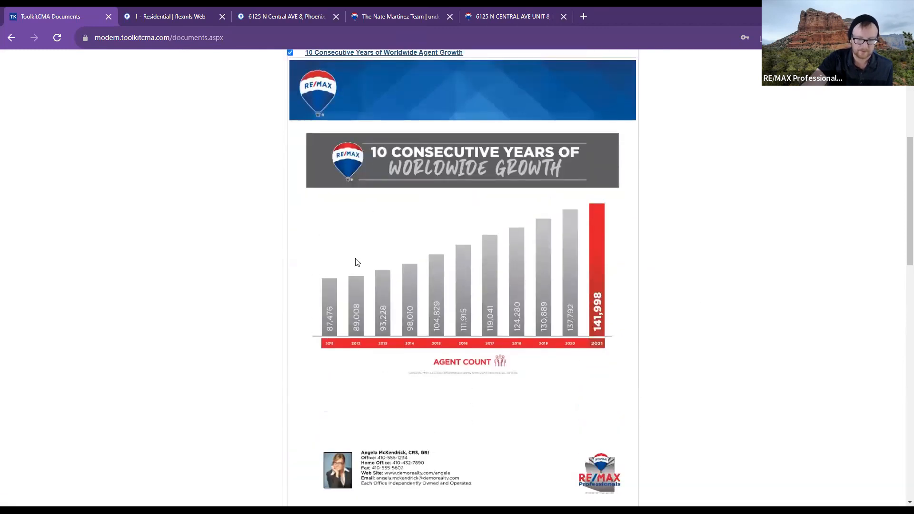
pyautogui.scroll(1, 452, 190)
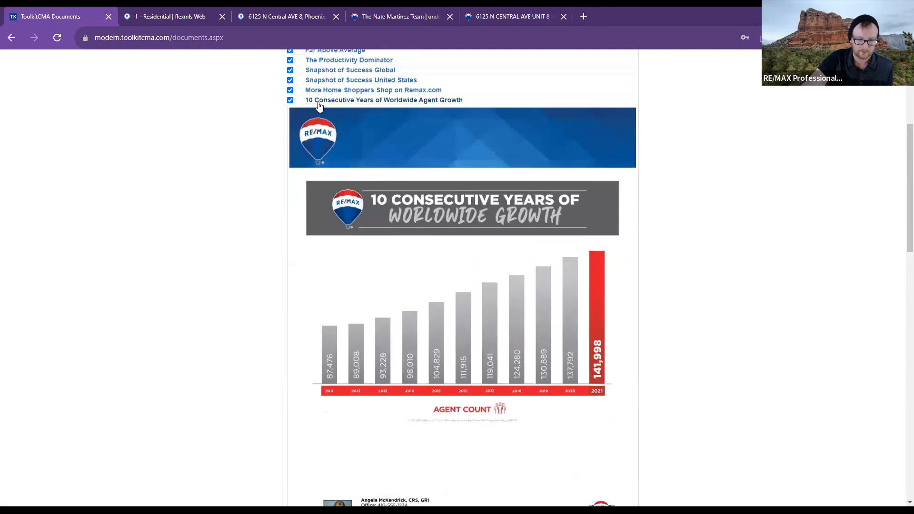
pyautogui.click(319, 101)
pyautogui.click(290, 101)
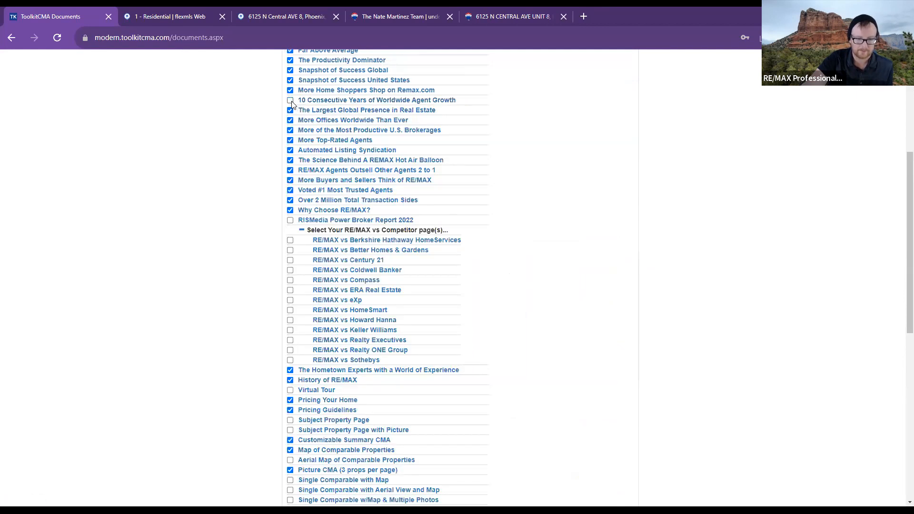
# - Preview the Remax.com shoppers, RE/MAX vs Berkshire Hathaway, and comparable properties map pages
pyautogui.click(335, 92)
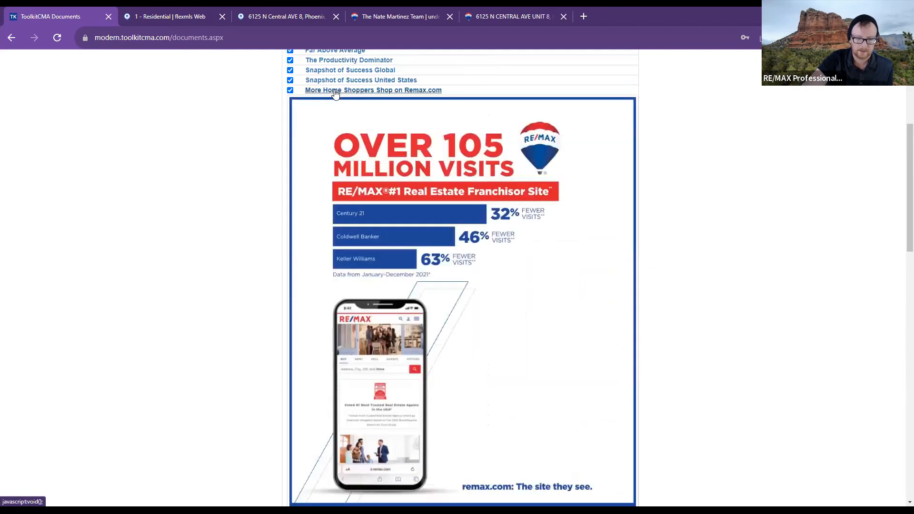
pyautogui.click(368, 212)
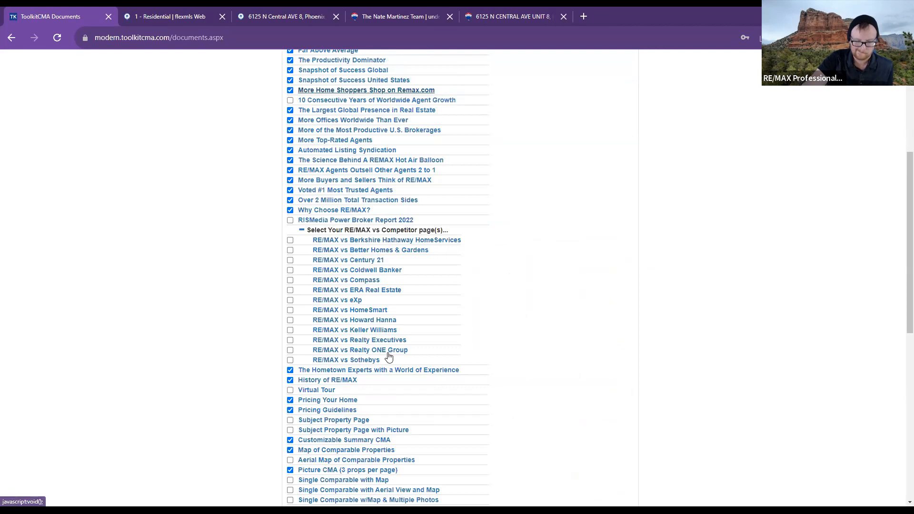
pyautogui.click(366, 244)
pyautogui.scroll(-5, 660, 333)
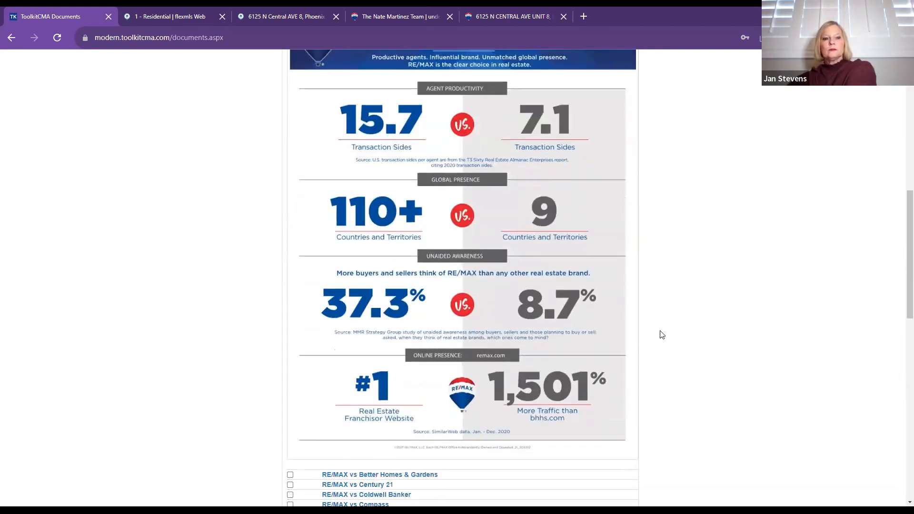
pyautogui.scroll(2, 660, 335)
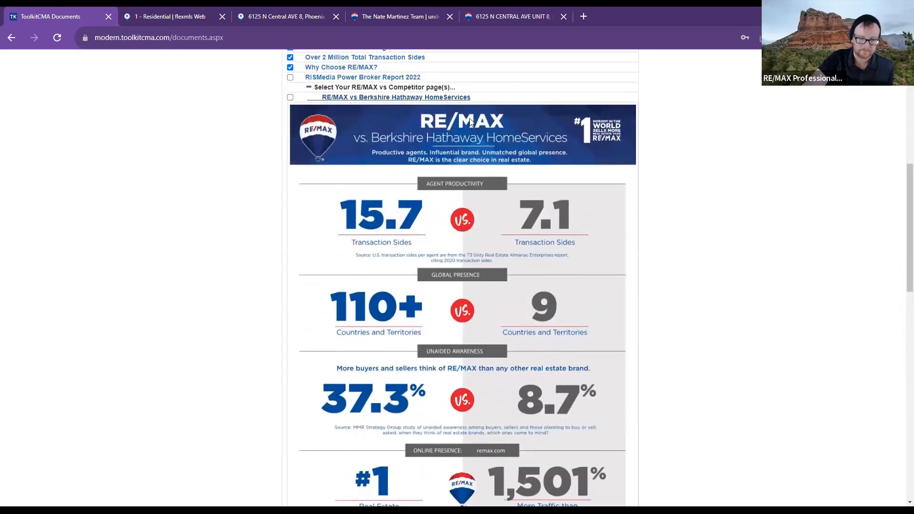
pyautogui.click(329, 98)
pyautogui.scroll(-2, 478, 328)
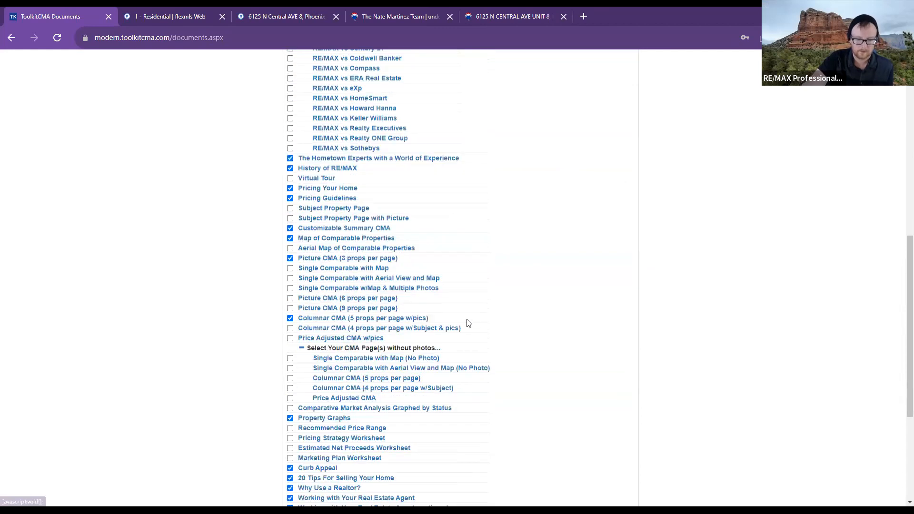
pyautogui.scroll(-1, 467, 322)
pyautogui.click(338, 222)
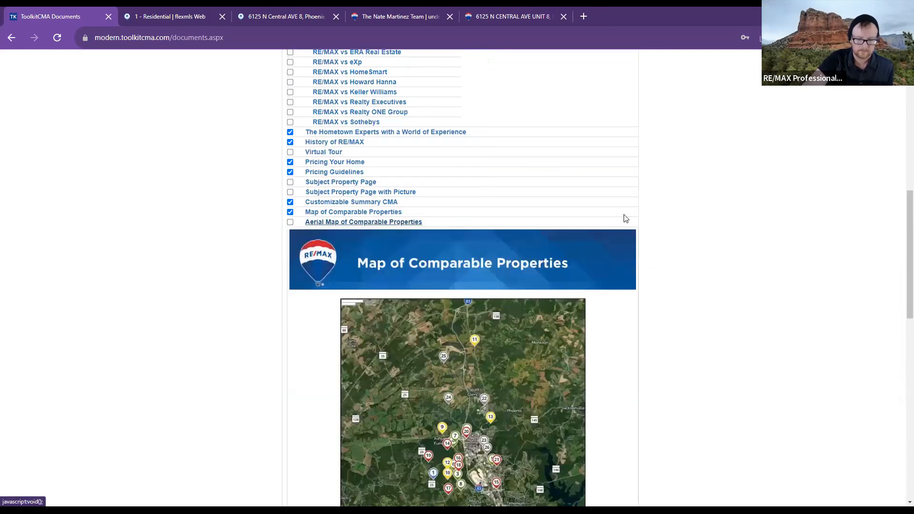
pyautogui.scroll(-4, 612, 218)
pyautogui.scroll(2, 576, 165)
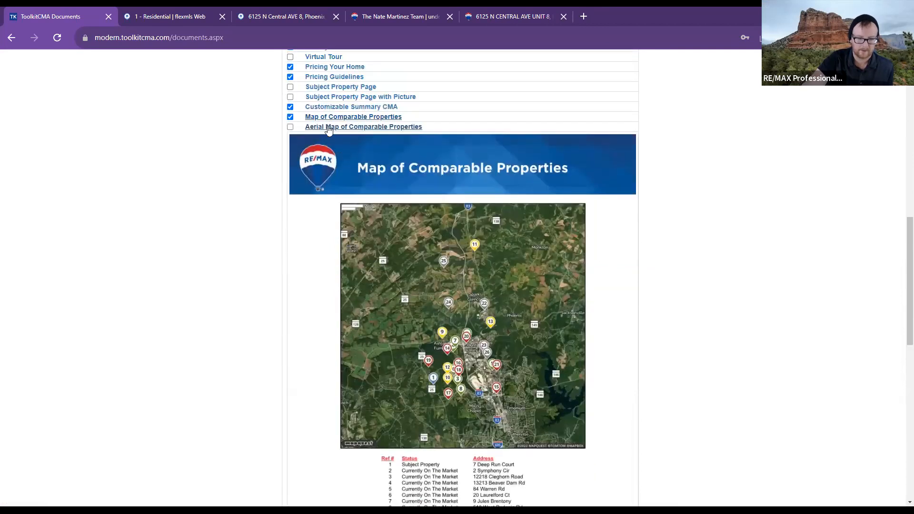
pyautogui.click(328, 128)
# - Preview the Zillow Reviews page and scan the rest of the checklist
pyautogui.scroll(-1, 381, 310)
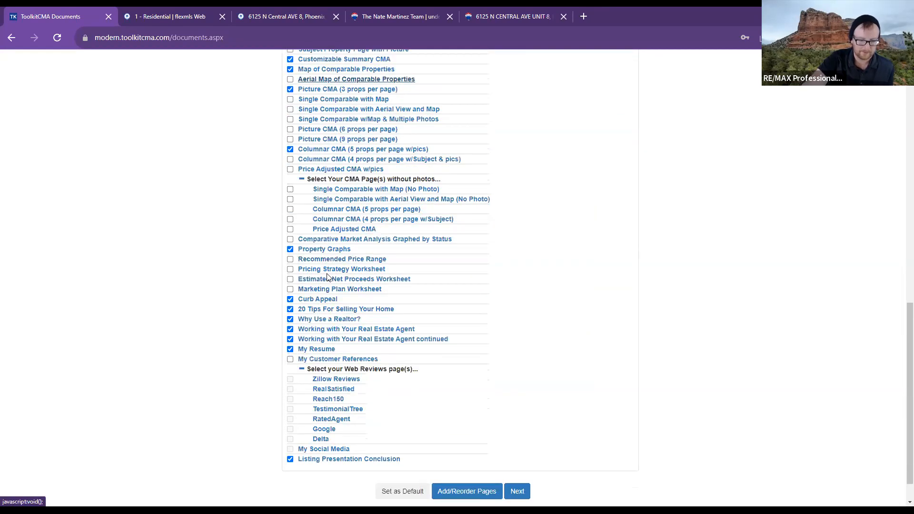
pyautogui.click(336, 379)
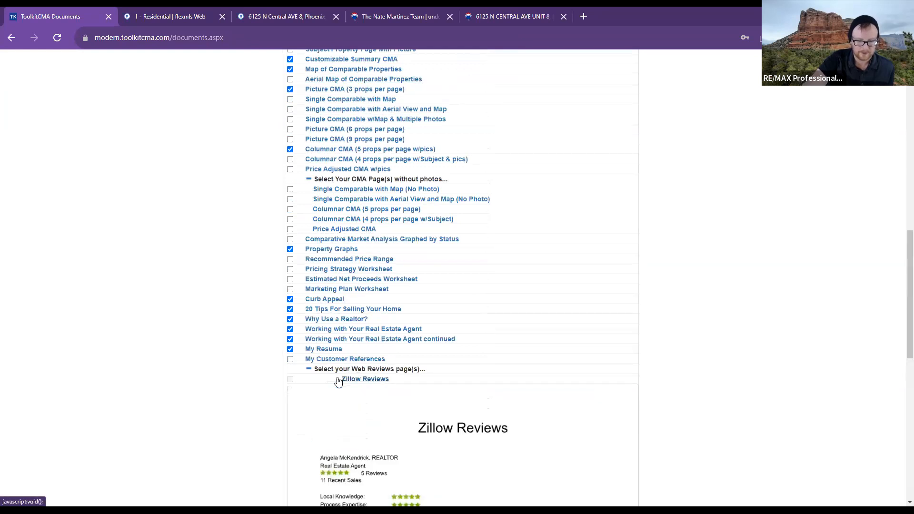
pyautogui.scroll(-3, 340, 378)
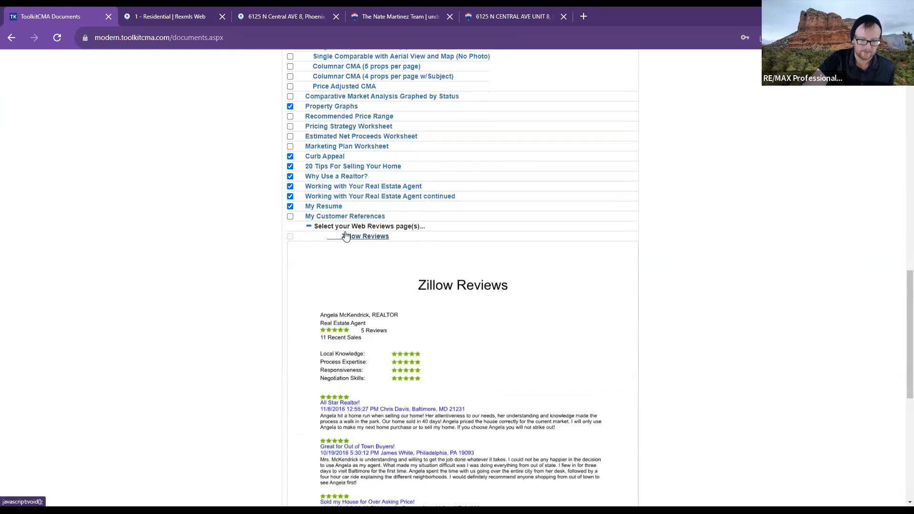
pyautogui.scroll(-1, 508, 349)
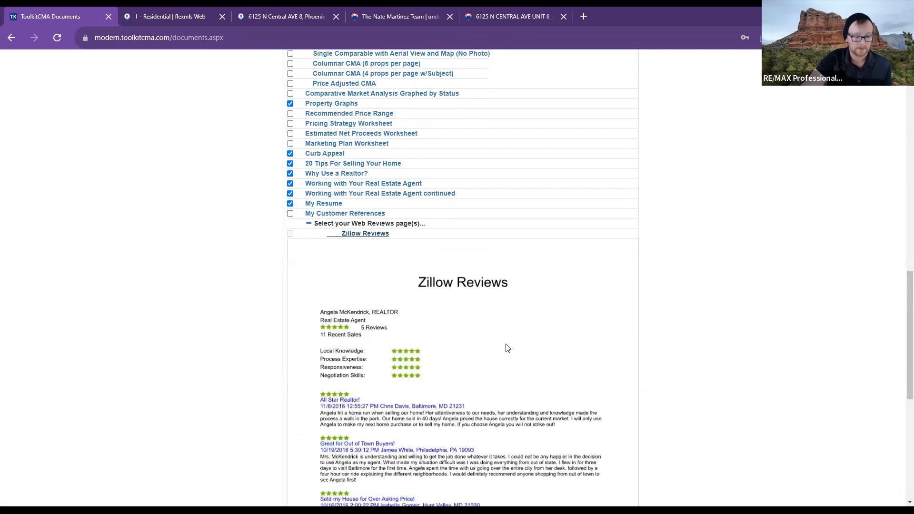
pyautogui.click(377, 95)
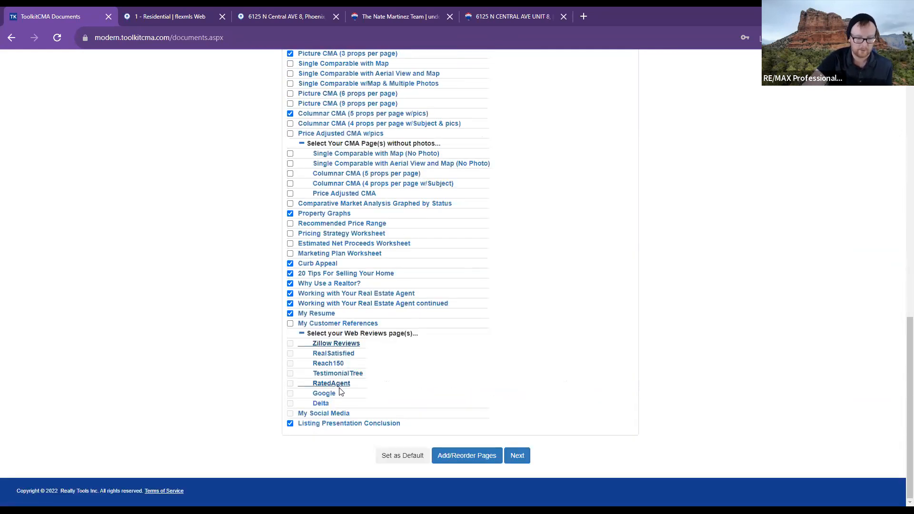
pyautogui.scroll(-7, 346, 388)
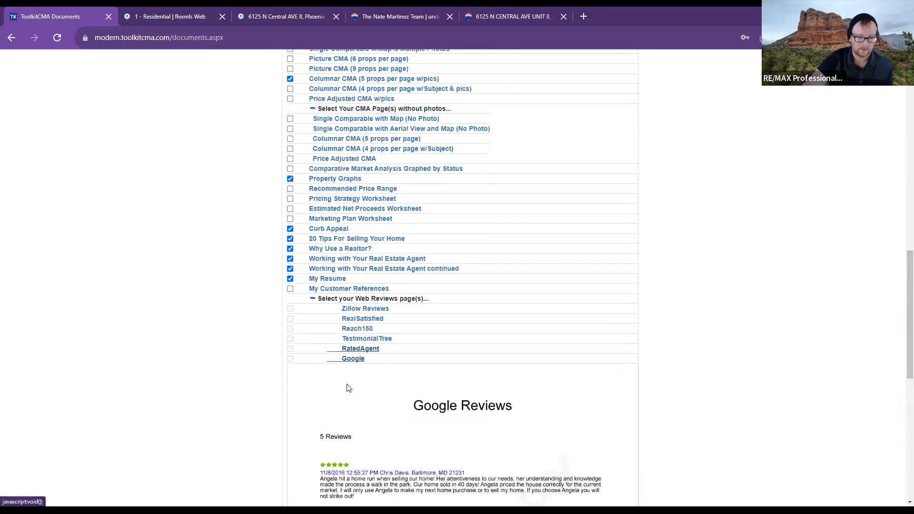
pyautogui.scroll(3, 426, 327)
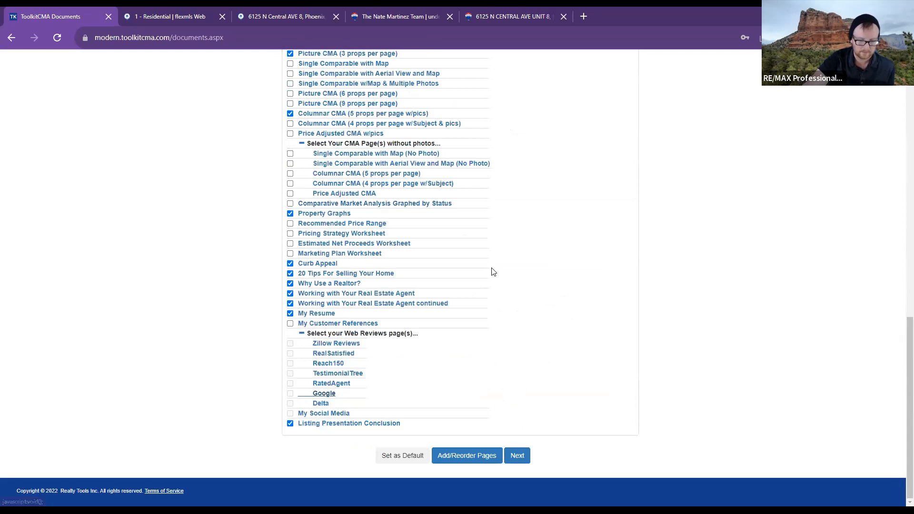
pyautogui.moveTo(333, 414)
pyautogui.scroll(-6, 471, 353)
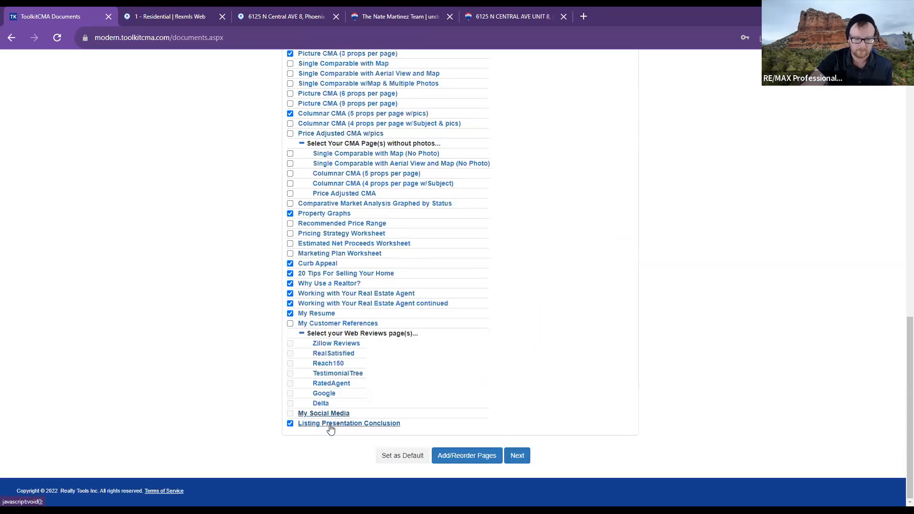
pyautogui.scroll(-6, 466, 337)
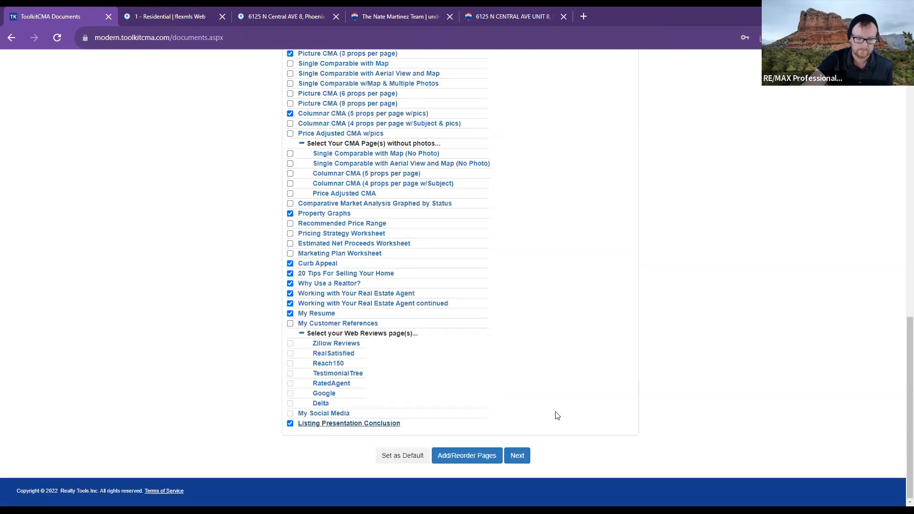
pyautogui.scroll(8, 555, 415)
pyautogui.scroll(-8, 556, 414)
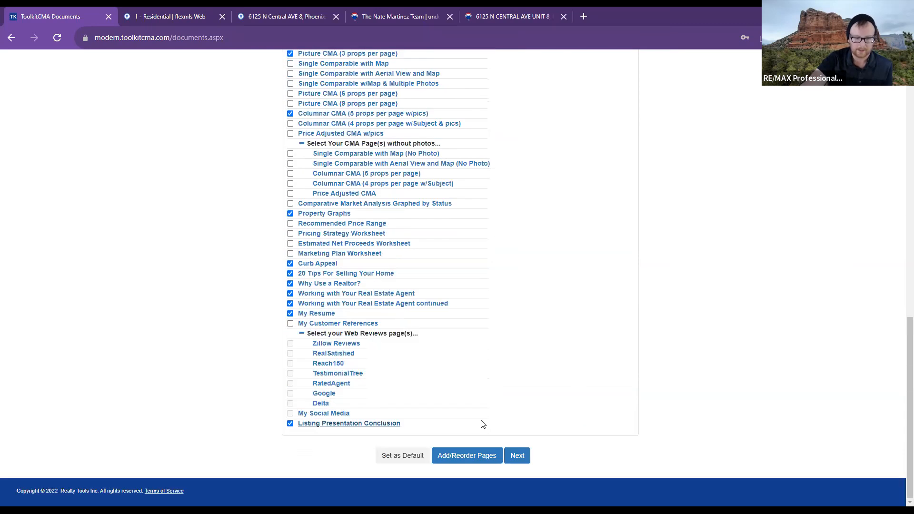
pyautogui.click(471, 466)
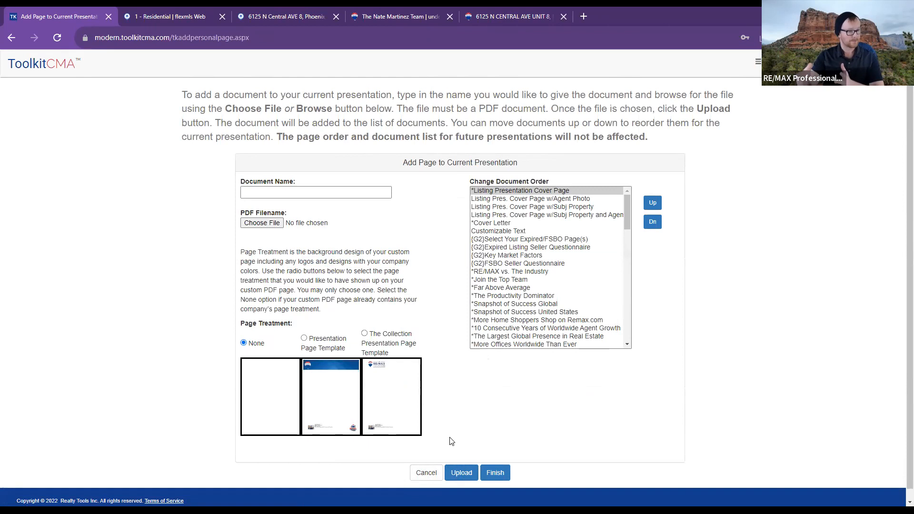
# - Cancel adding a page and move on to the Prospect Information form
pyautogui.click(435, 472)
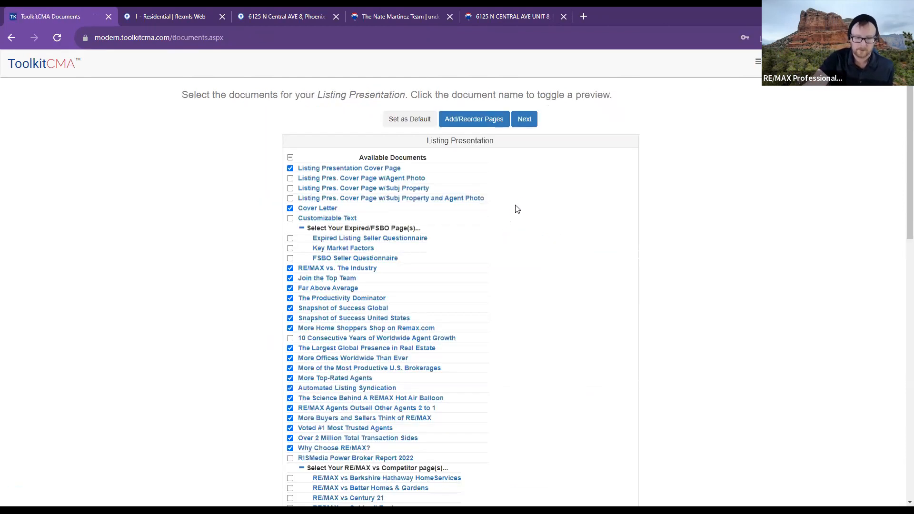
pyautogui.click(525, 120)
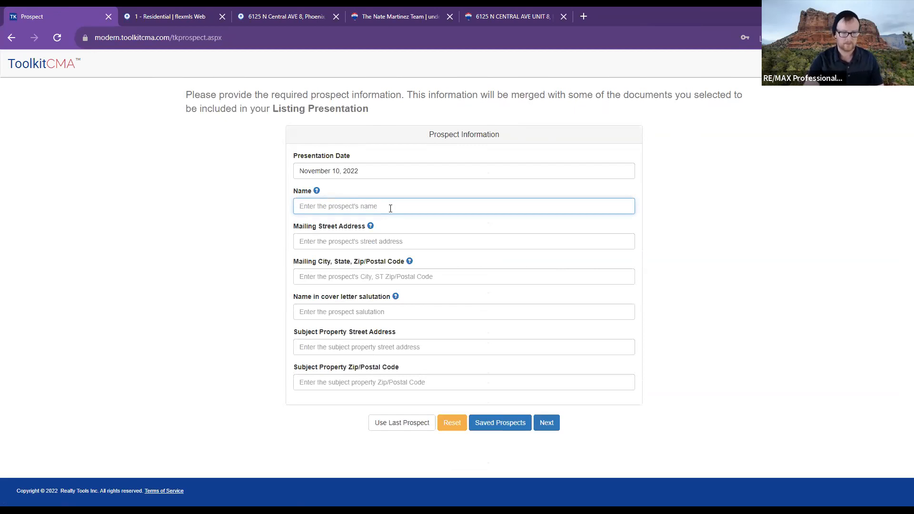
# - Enter the prospect's name and fill in the mailing address from a saved autofill entry
pyautogui.click(317, 193)
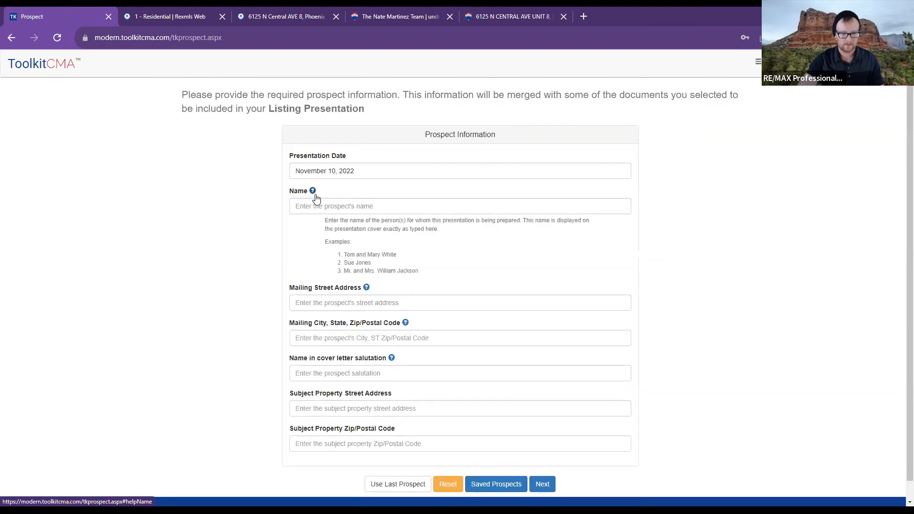
pyautogui.click(315, 206)
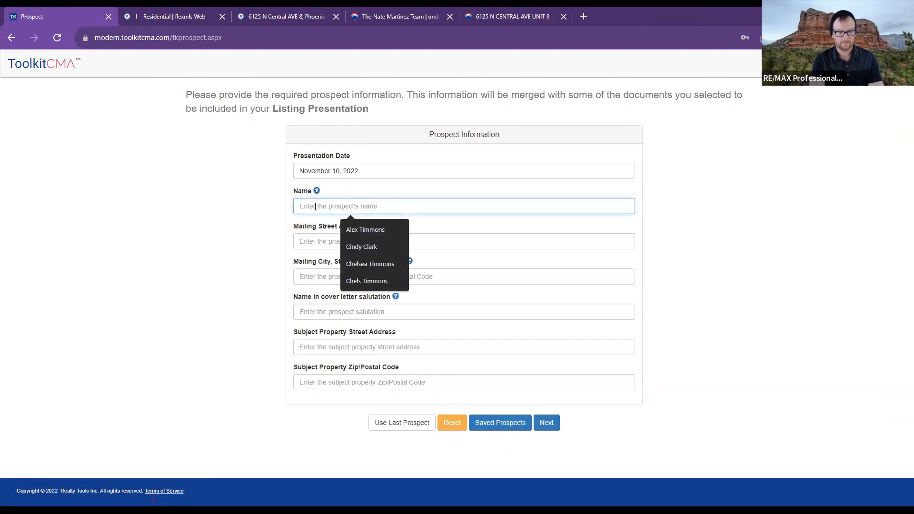
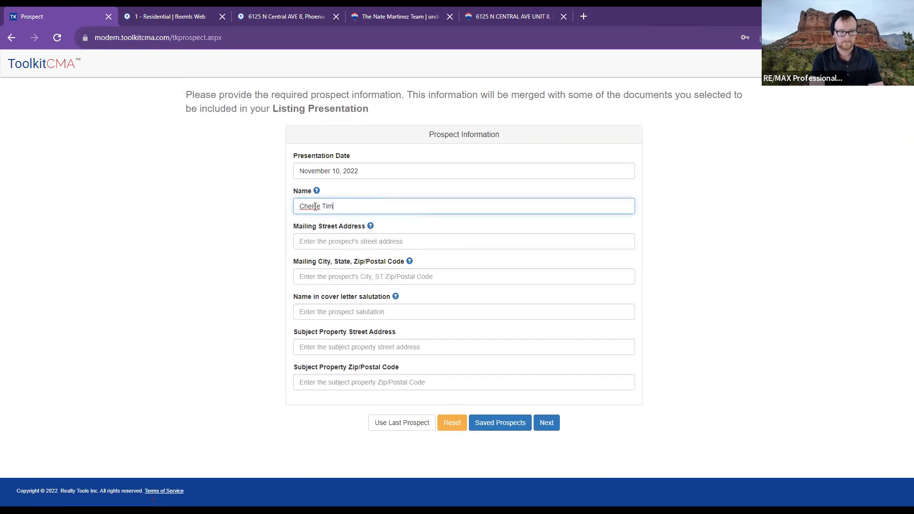
pyautogui.press('Tab')
pyautogui.press('Tab')
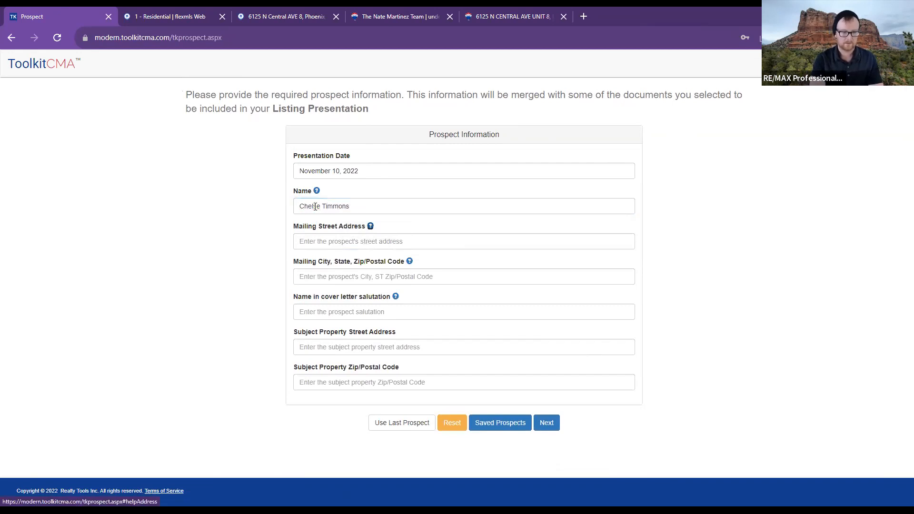
pyautogui.write('2805')
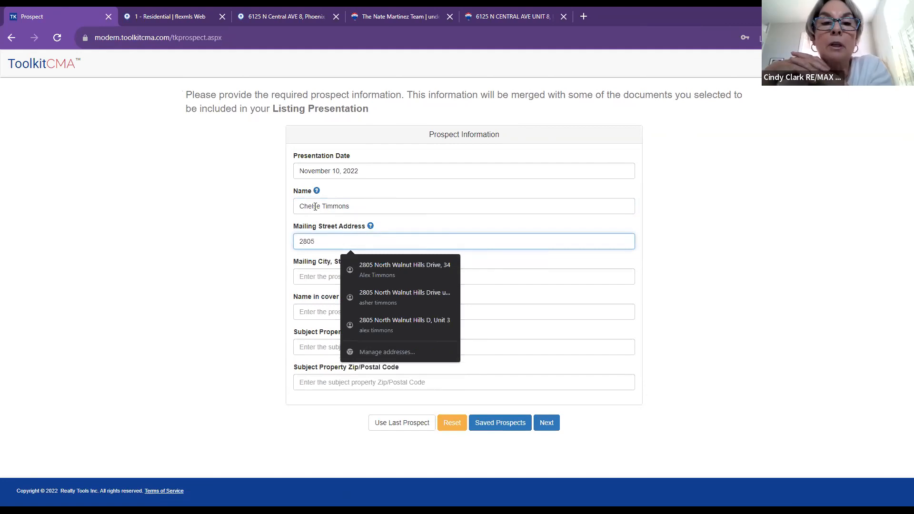
pyautogui.press('Down')
pyautogui.press('Return')
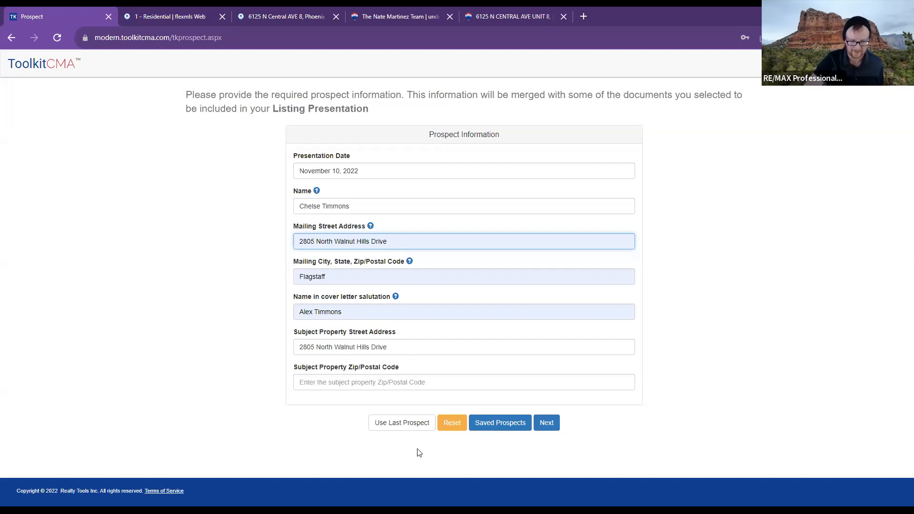
# - Replace the salutation name, enter the subject property ZIP code, and continue to the Cover Letter
pyautogui.click(401, 309)
pyautogui.hotkey('ctrl', 'a')
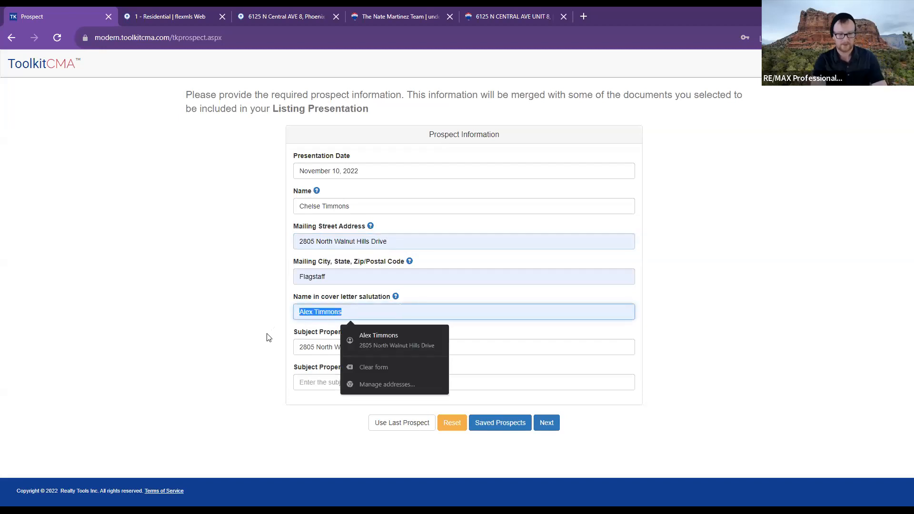
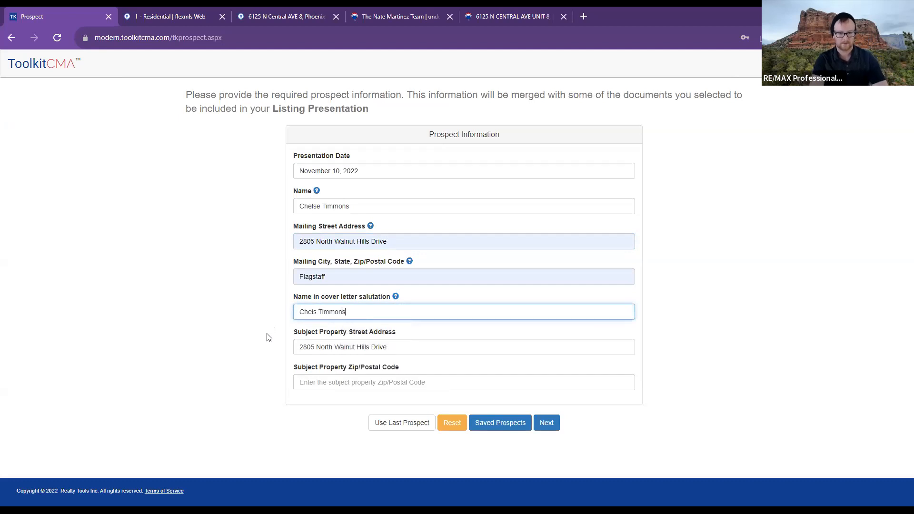
pyautogui.click(320, 377)
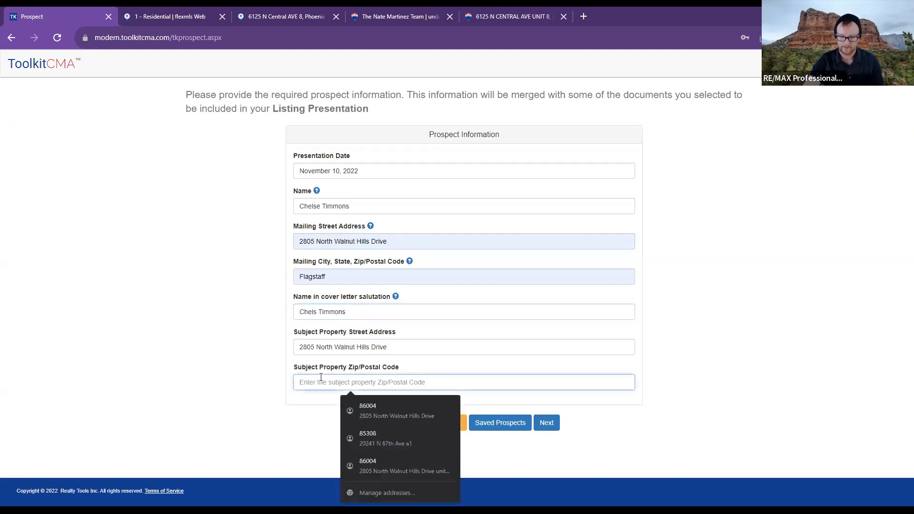
pyautogui.write('86004')
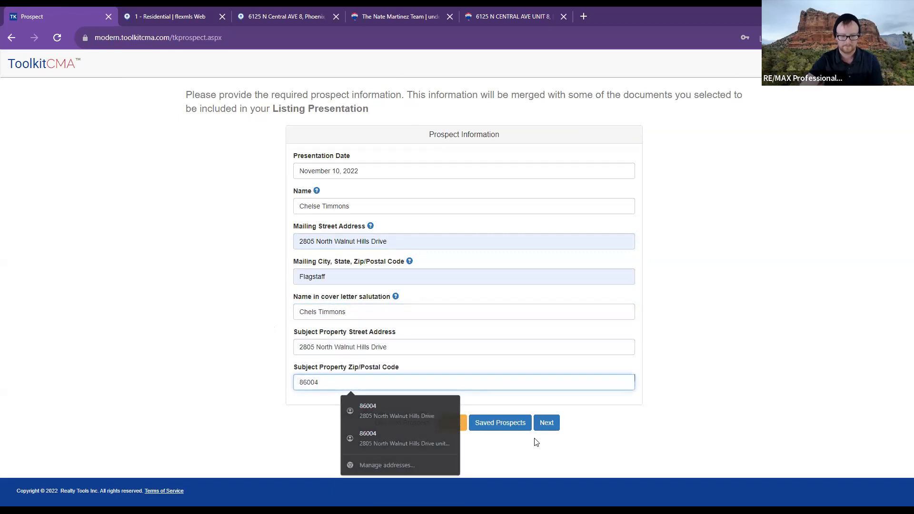
pyautogui.click(535, 440)
pyautogui.click(502, 426)
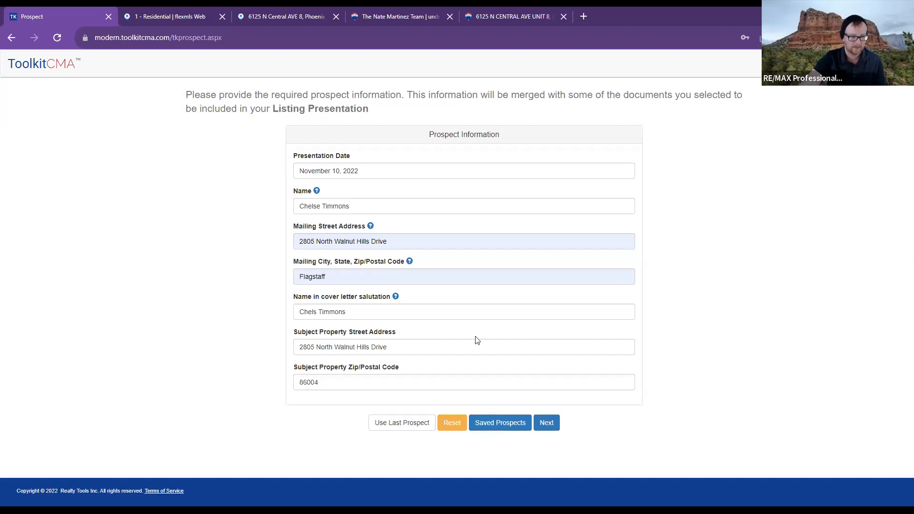
pyautogui.click(550, 430)
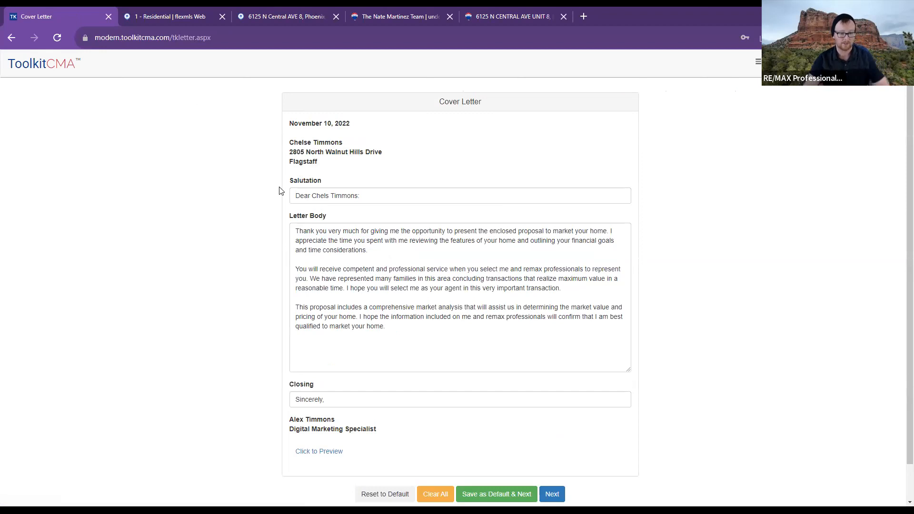
# - Append the closing line 'You better believe it!' to the letter body and open the PDF preview
pyautogui.click(422, 327)
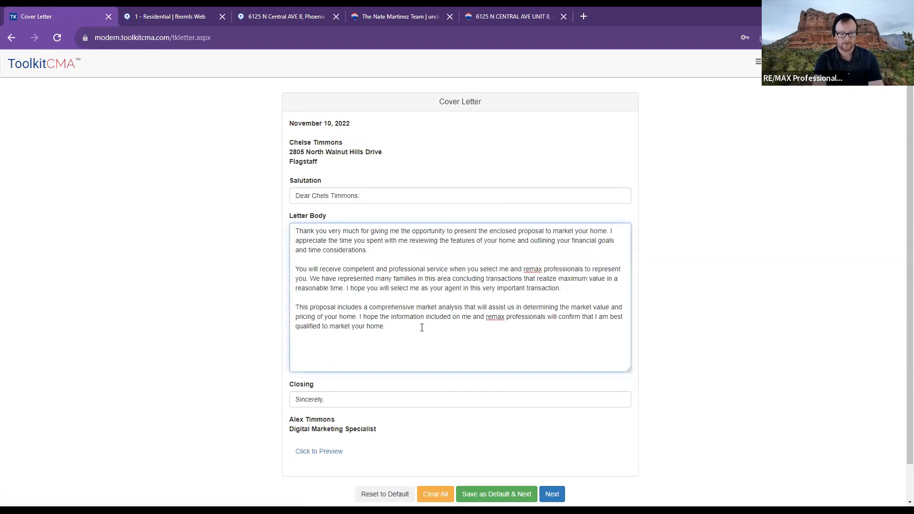
pyautogui.write('You better')
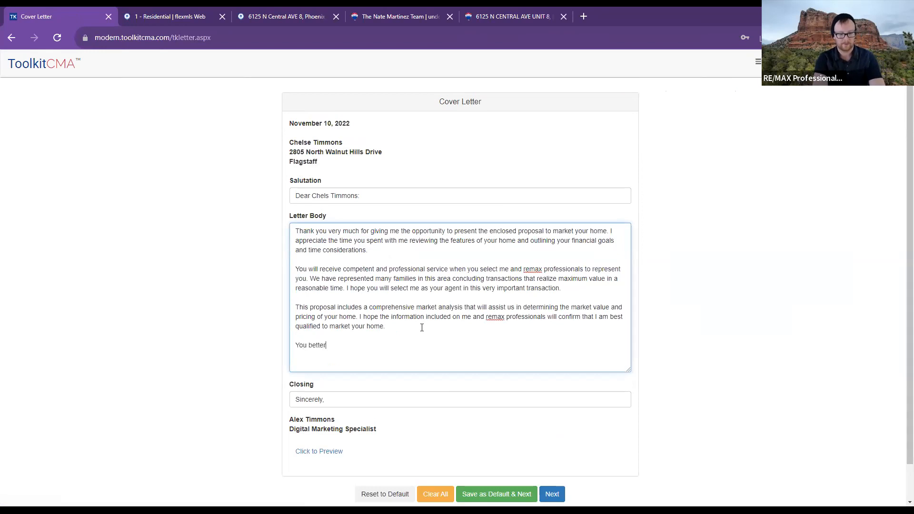
pyautogui.write(' believe it!')
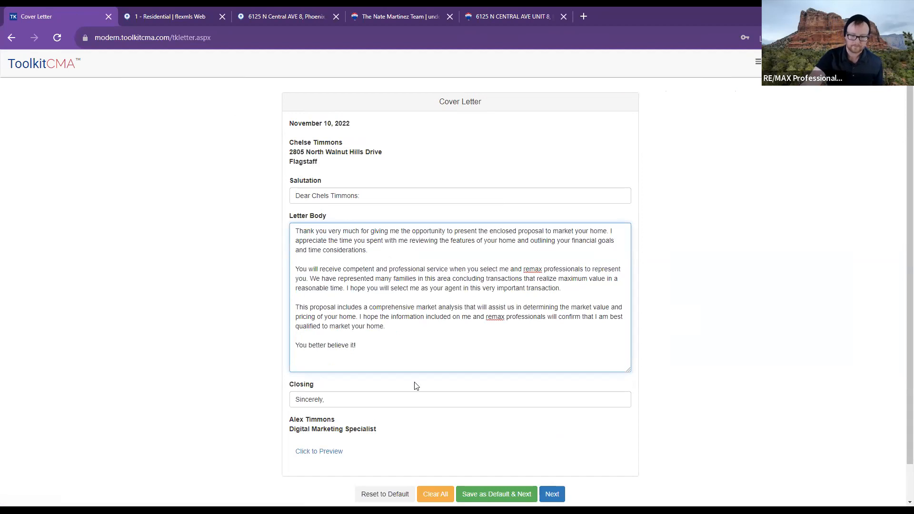
pyautogui.scroll(-1, 511, 460)
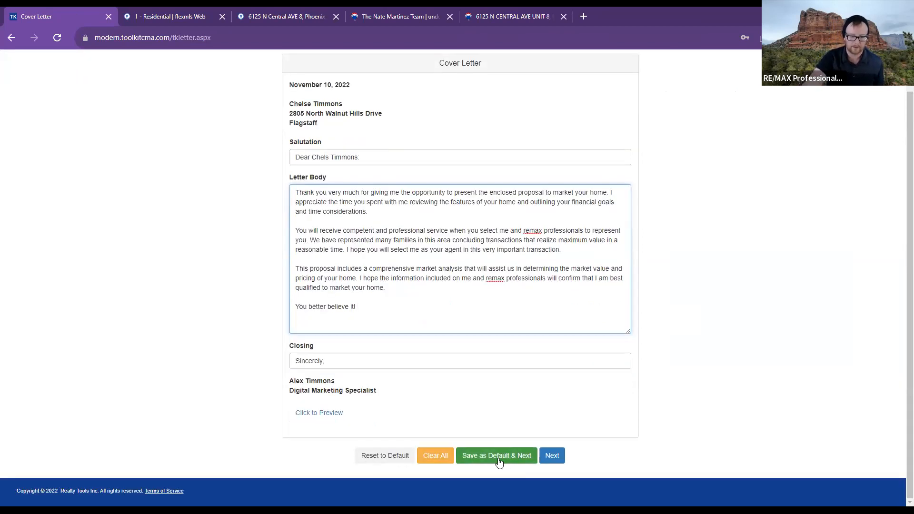
pyautogui.click(316, 410)
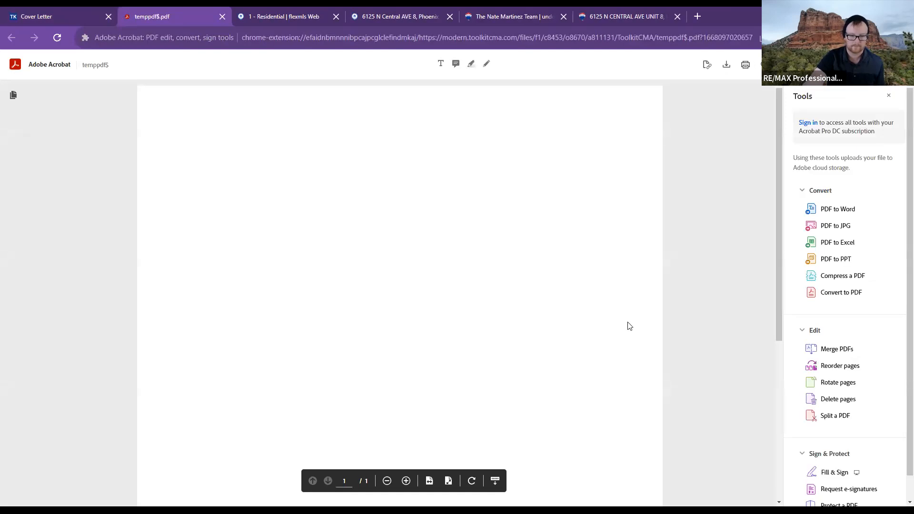
# - Scroll through the temppdf$.pdf cover letter preview, then close the preview tab
pyautogui.scroll(-2, 645, 309)
pyautogui.scroll(-4, 647, 310)
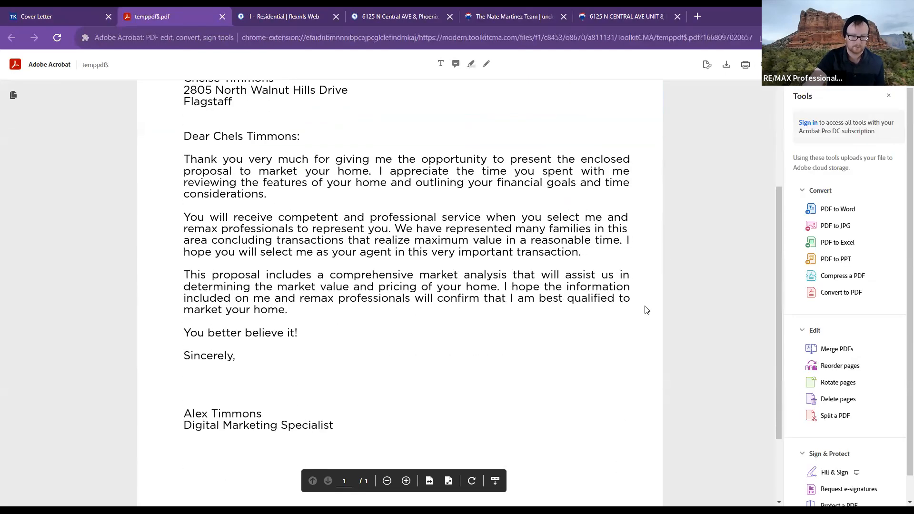
pyautogui.scroll(5, 646, 310)
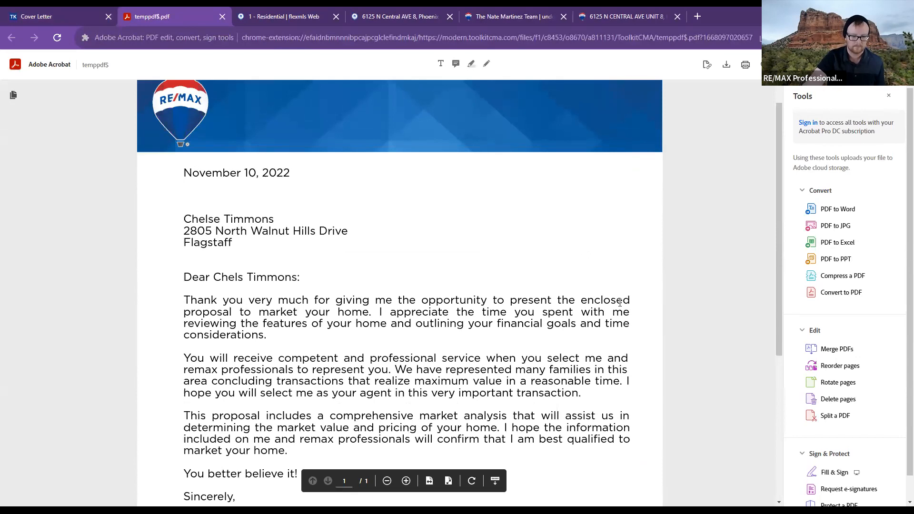
pyautogui.scroll(-4, 237, 388)
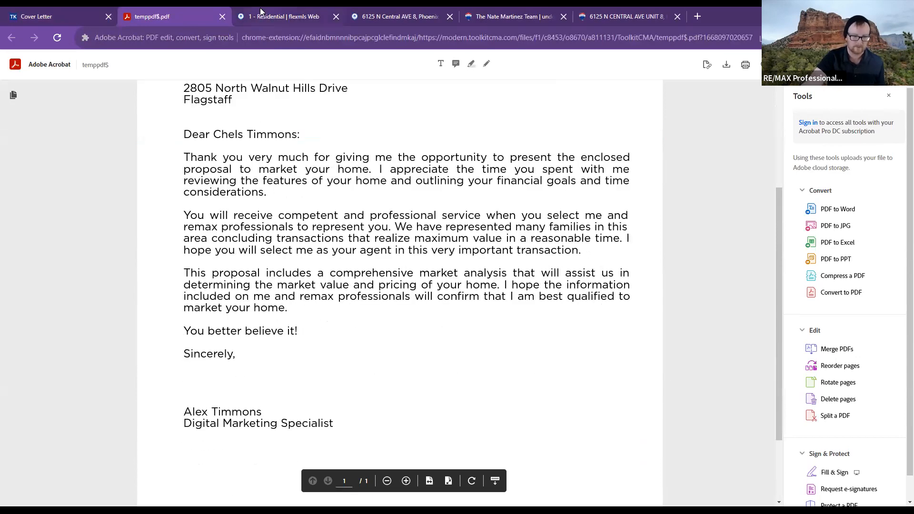
pyautogui.click(222, 18)
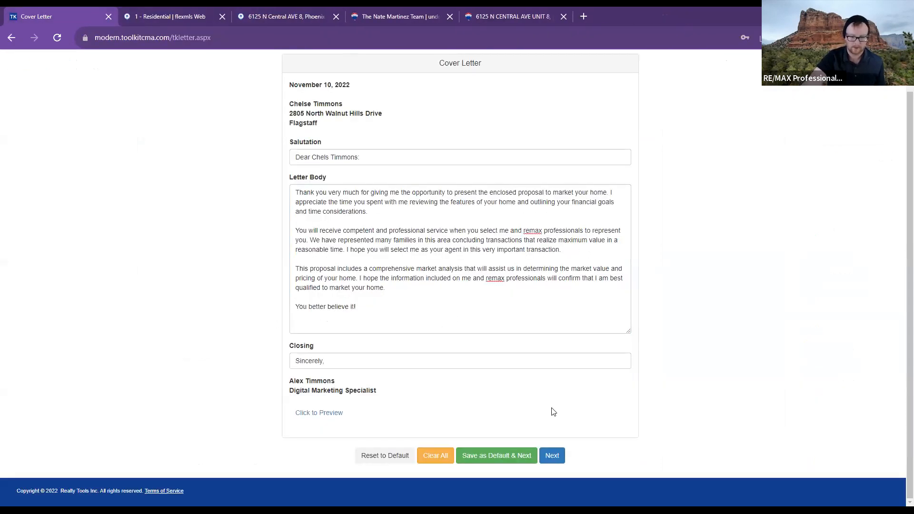
# - Advance to the listings step, choose ARMLS under Custom Add your Own Listings, and open the MLS Download Guide
pyautogui.click(562, 460)
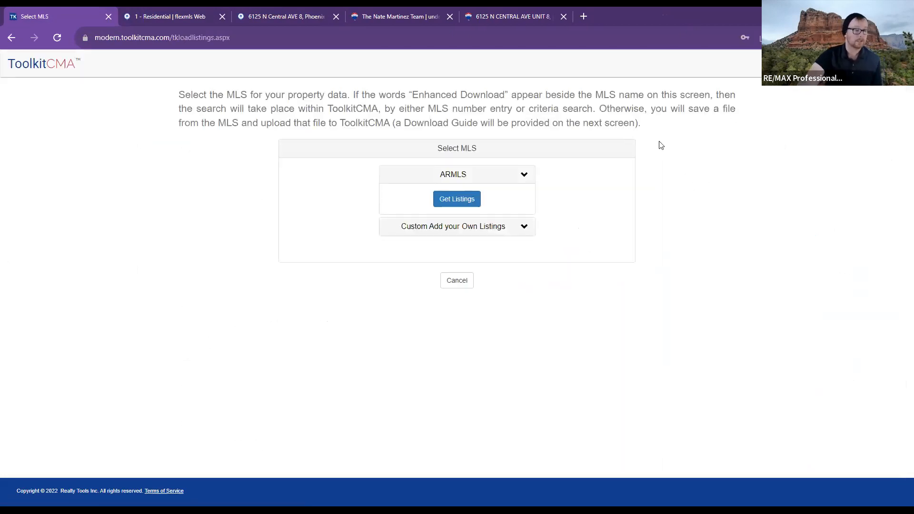
pyautogui.click(501, 229)
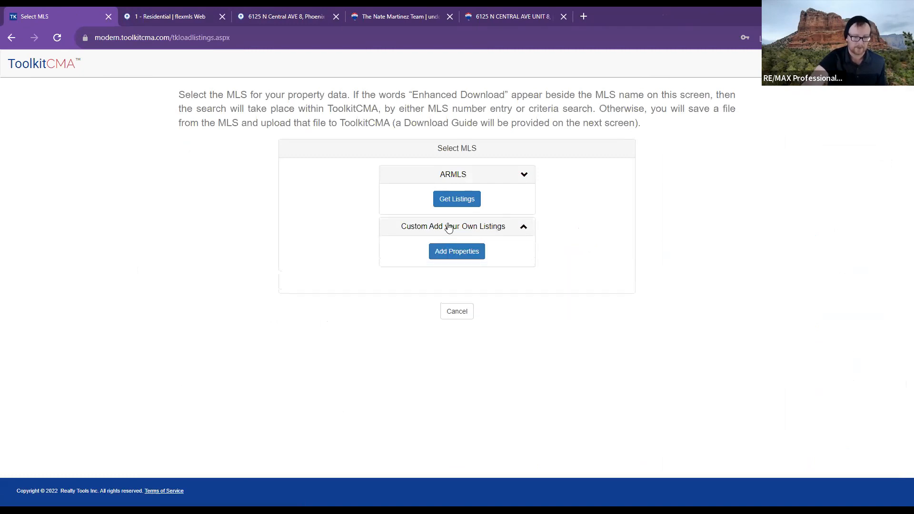
pyautogui.click(465, 208)
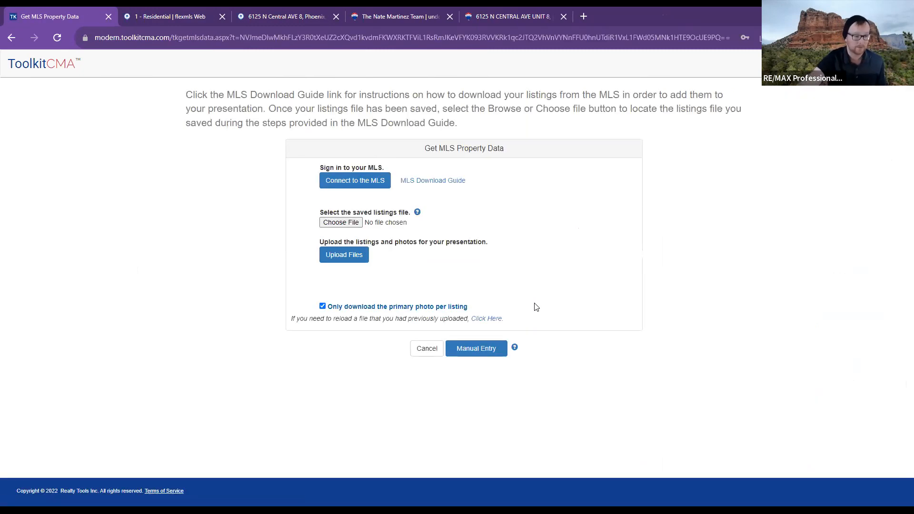
pyautogui.click(442, 180)
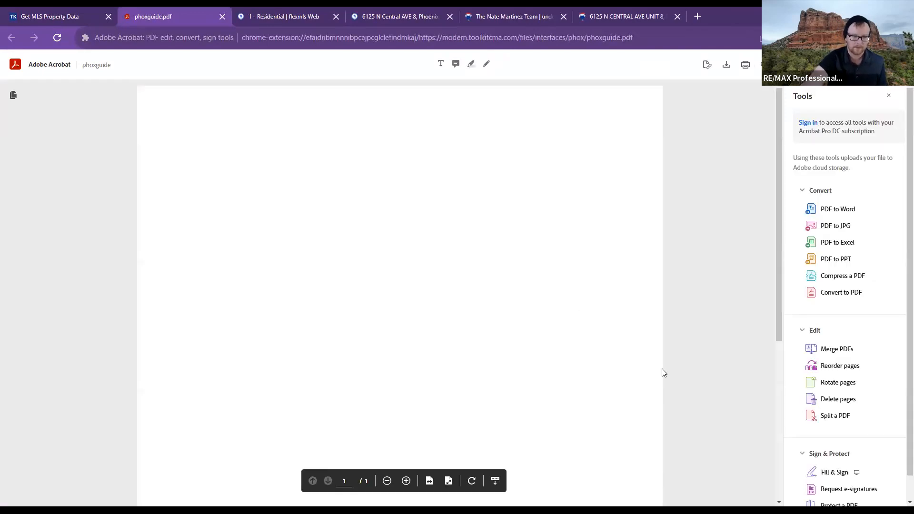
# - Scroll through phoxguide.pdf's MLS download steps, then bring up the Flexmls residential search
pyautogui.scroll(-2, 594, 312)
pyautogui.scroll(1, 594, 319)
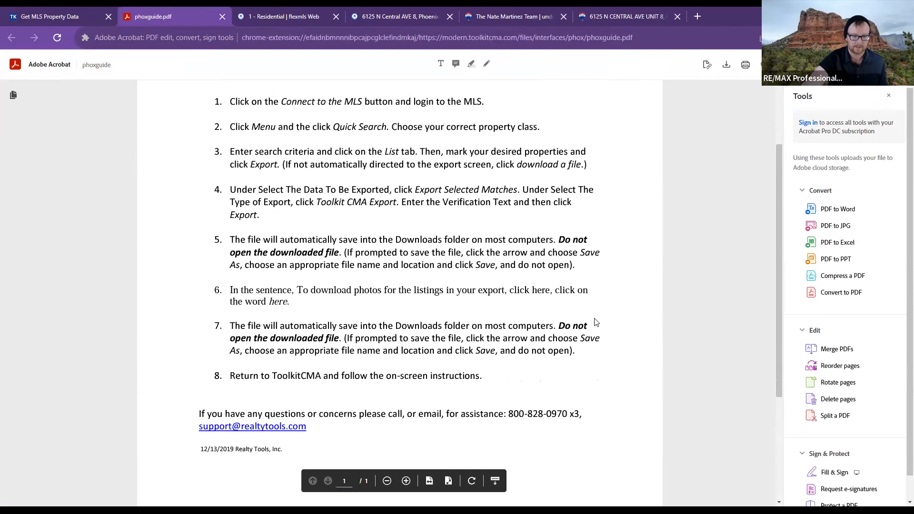
pyautogui.click(88, 11)
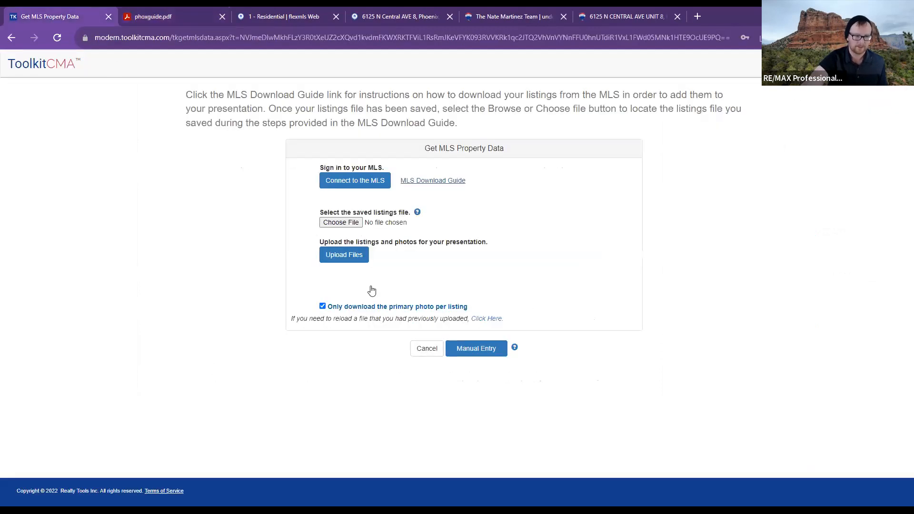
pyautogui.click(274, 10)
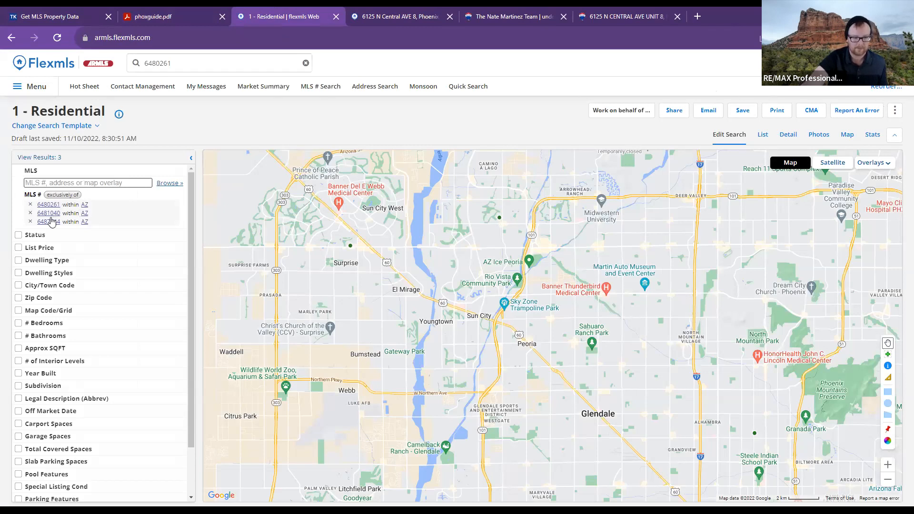
# - Check the Export option in the Flexmls search's actions menu, then return to Get MLS Property Data
pyautogui.click(895, 112)
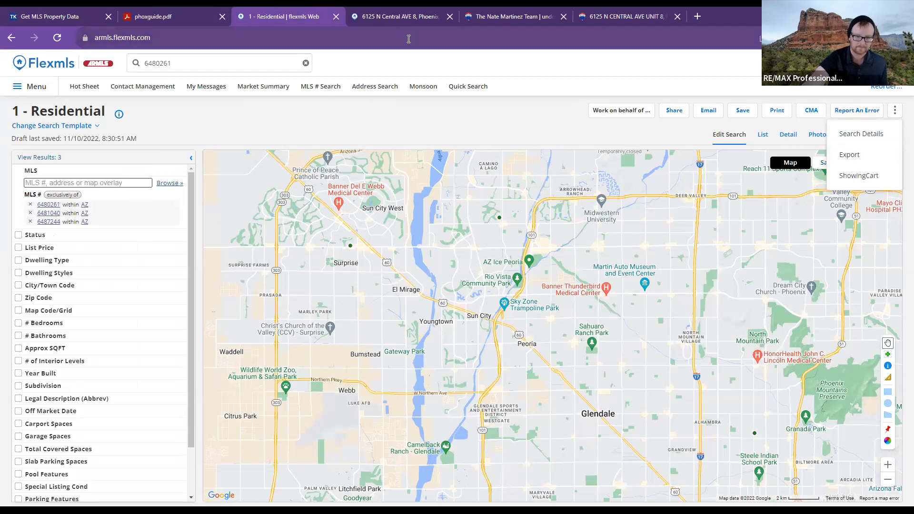
pyautogui.click(896, 115)
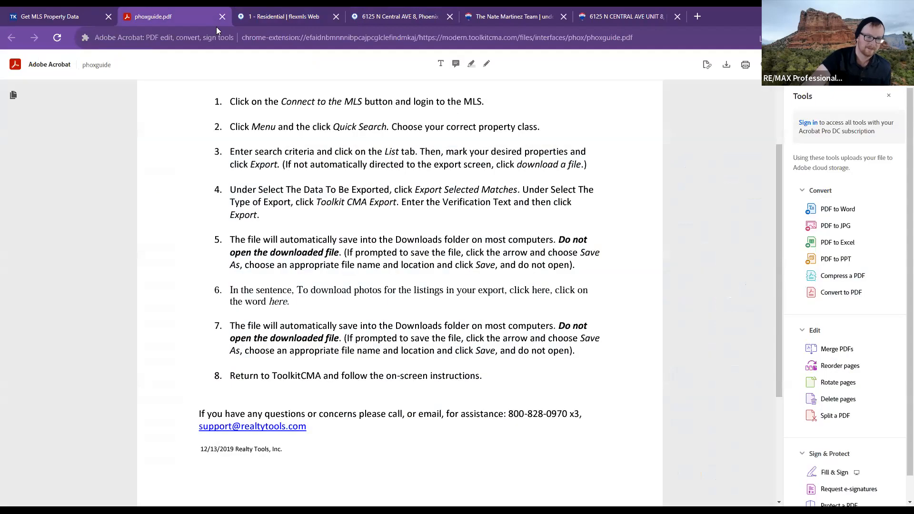
pyautogui.click(133, 15)
pyautogui.click(76, 16)
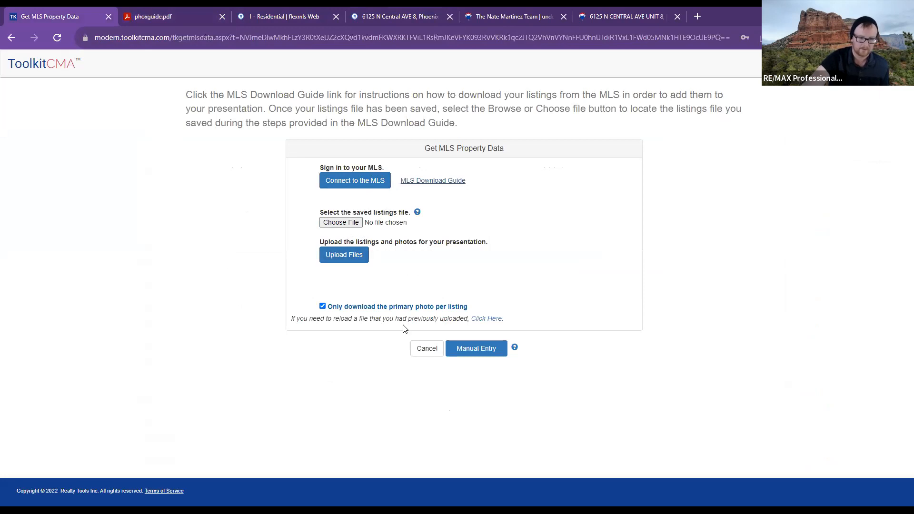
# - Cancel the MLS upload, open a blank Manual Property Entry form, and switch to the RE/MAX team site
pyautogui.click(428, 348)
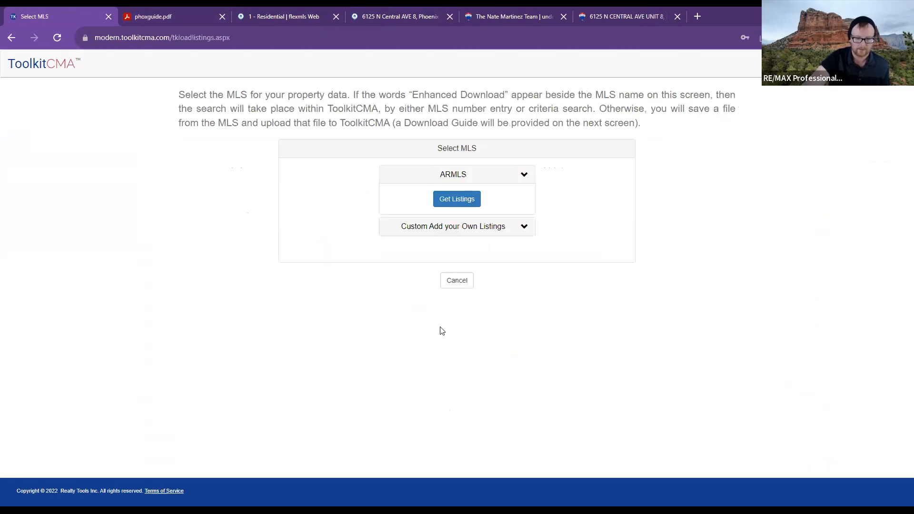
pyautogui.click(460, 235)
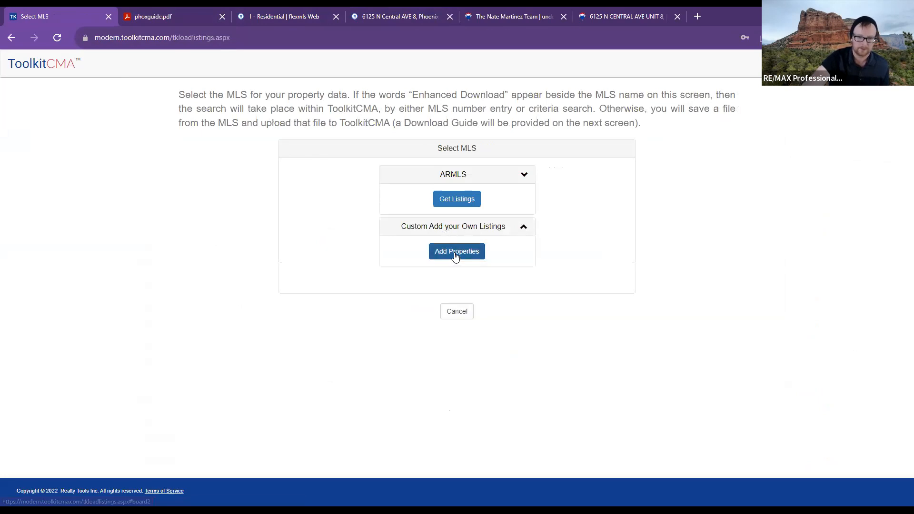
pyautogui.click(457, 257)
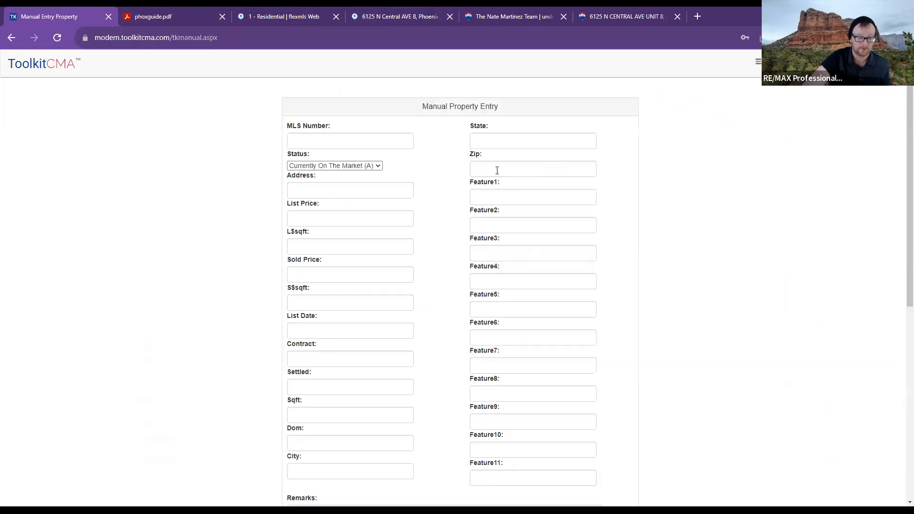
pyautogui.click(328, 142)
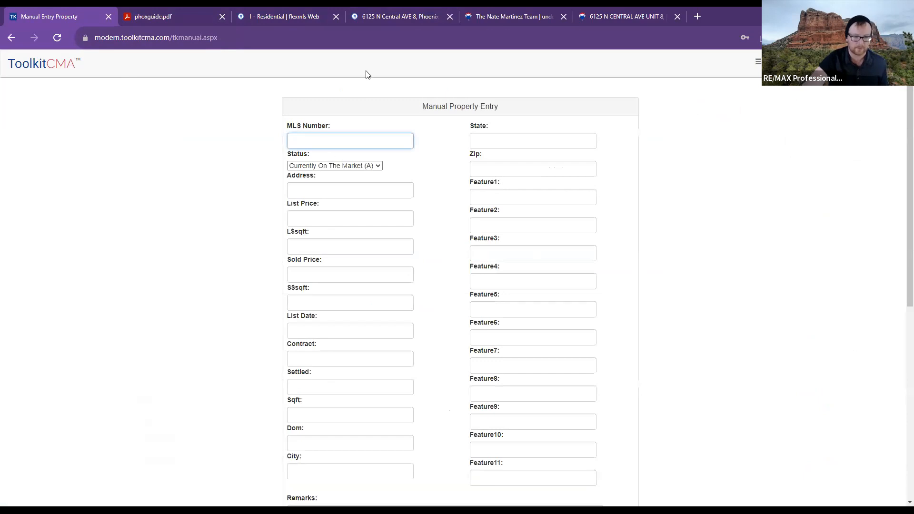
pyautogui.click(519, 8)
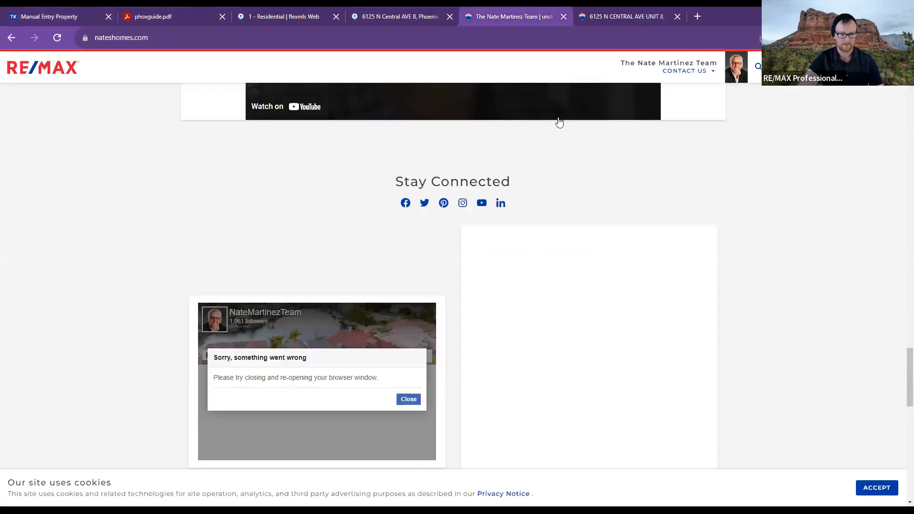
pyautogui.scroll(15, 632, 171)
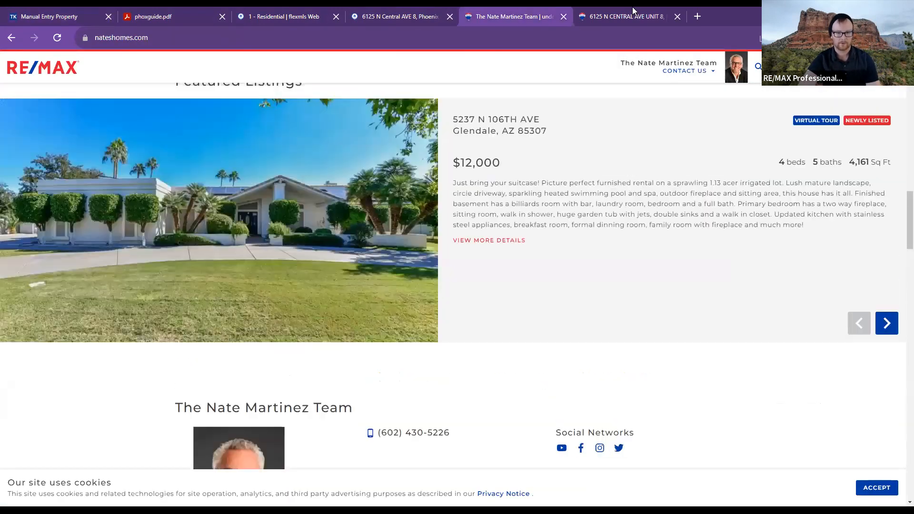
pyautogui.click(633, 7)
pyautogui.scroll(-5, 737, 271)
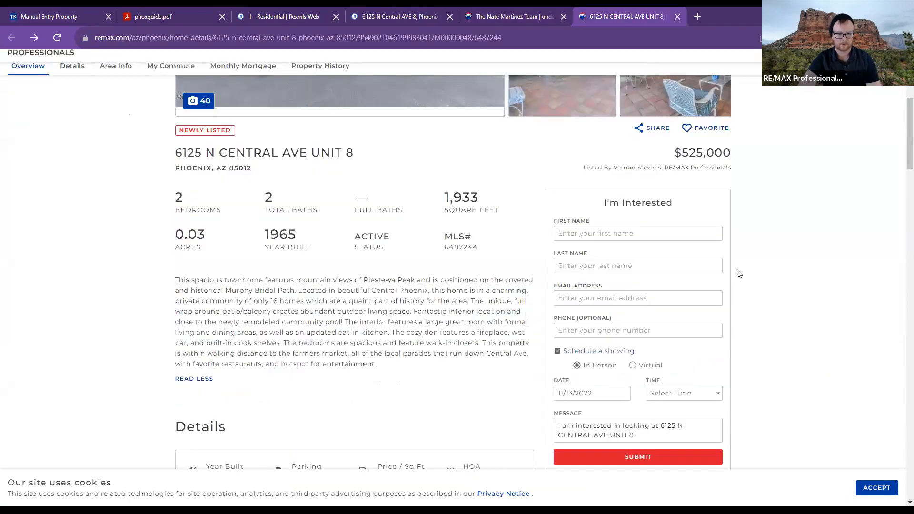
pyautogui.doubleClick(457, 221)
pyautogui.hotkey('ctrl', 'c')
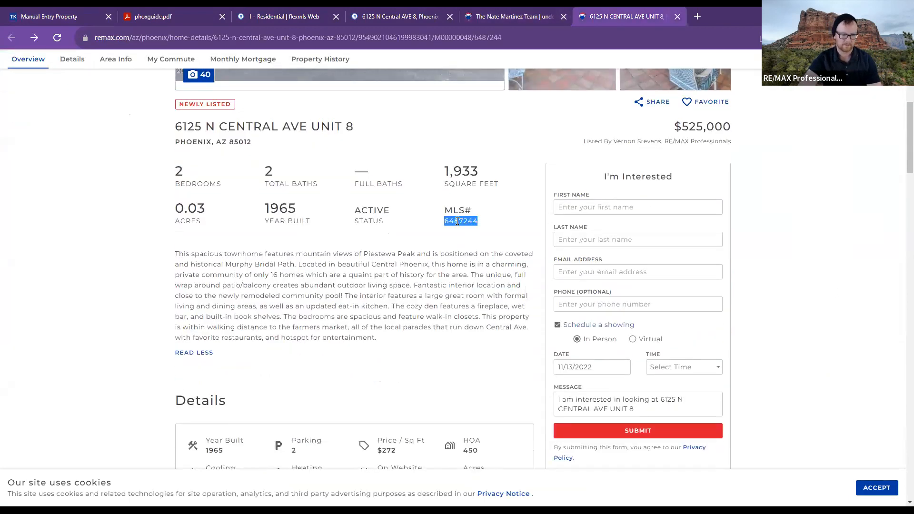
pyautogui.click(193, 11)
pyautogui.click(248, 18)
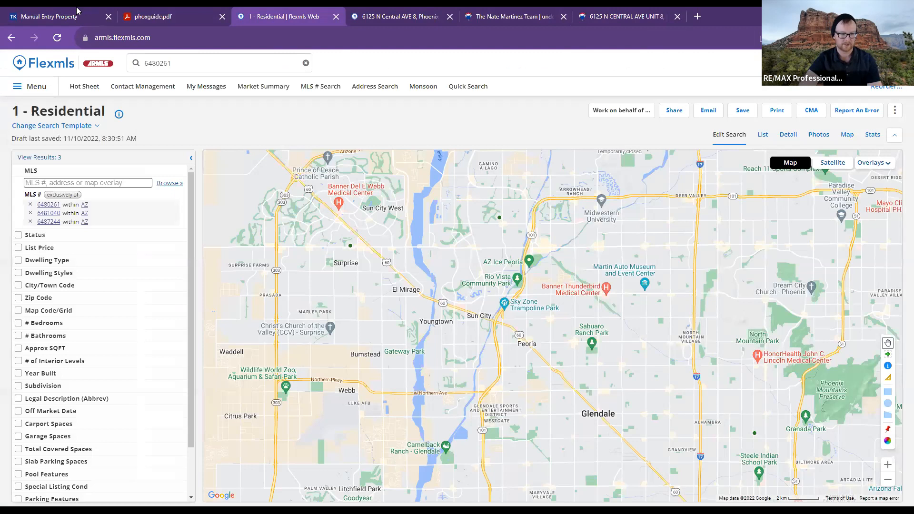
pyautogui.click(77, 10)
pyautogui.hotkey('ctrl', 'v')
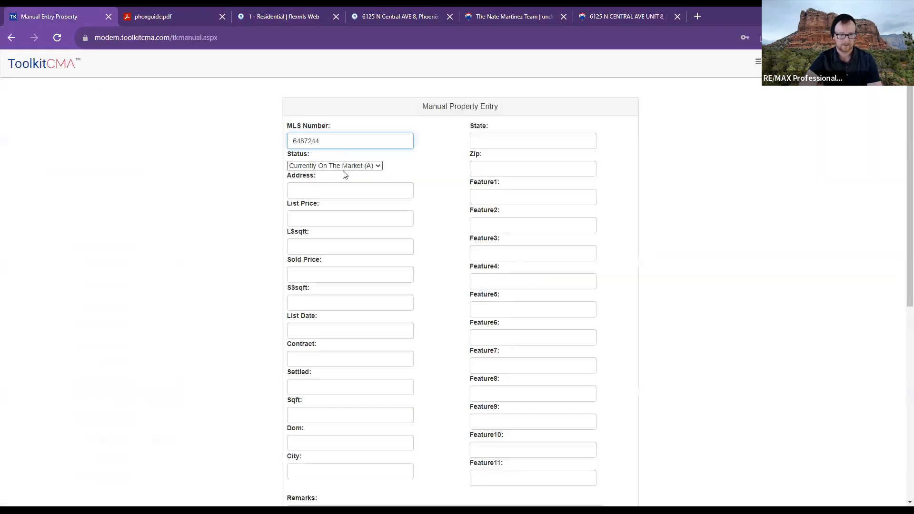
pyautogui.scroll(-7, 458, 372)
pyautogui.click(350, 239)
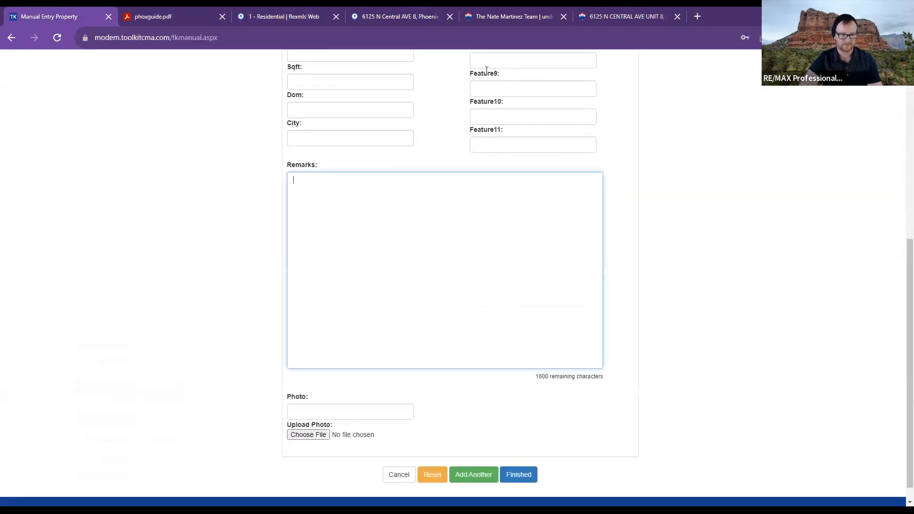
pyautogui.click(304, 16)
pyautogui.click(379, 19)
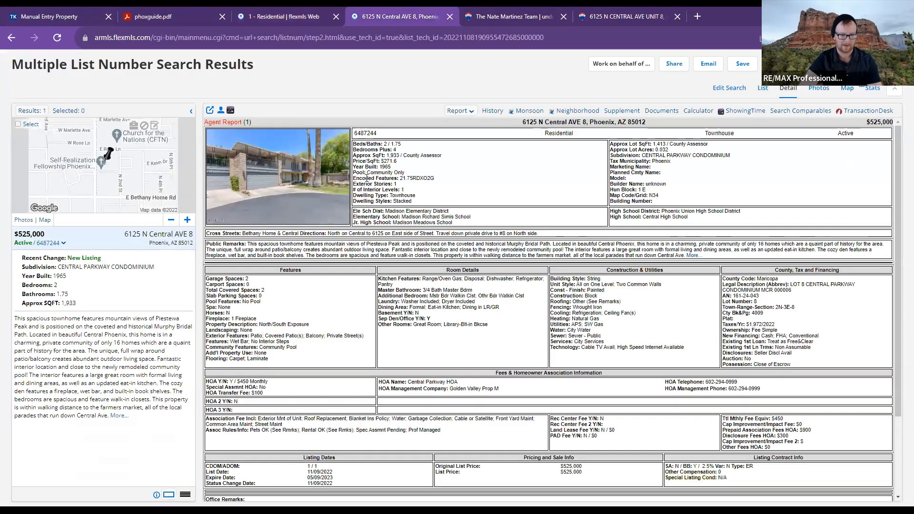
# - Select the listing's Public Remarks paragraph in Flexmls, then close the phoxguide.pdf tab
pyautogui.moveTo(248, 244); pyautogui.dragTo(760, 259)
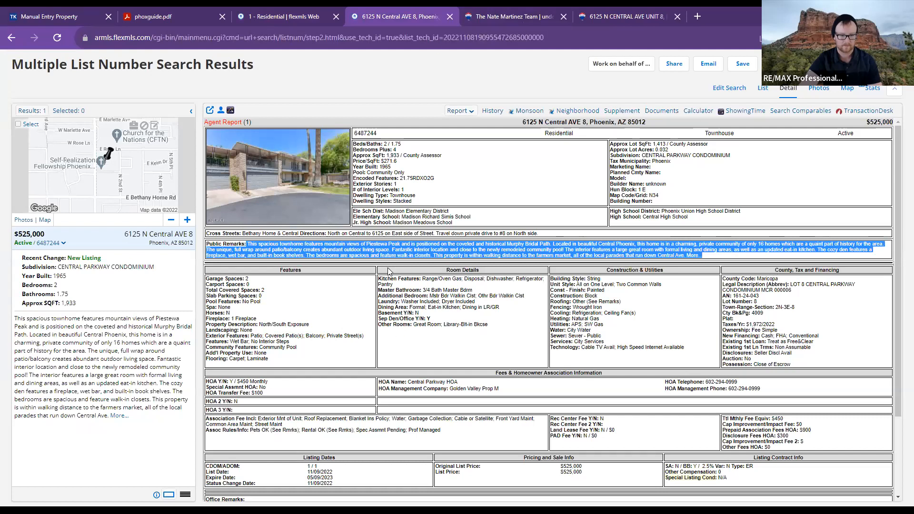
pyautogui.click(279, 13)
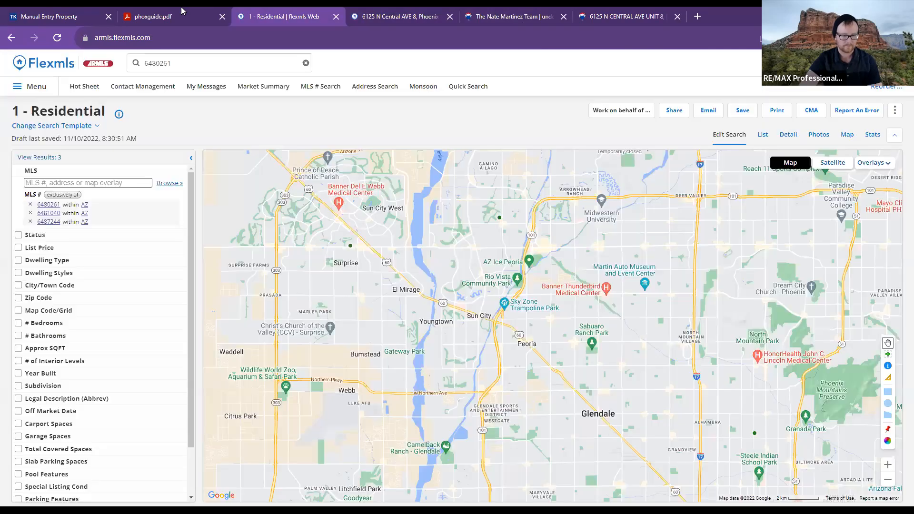
pyautogui.click(189, 13)
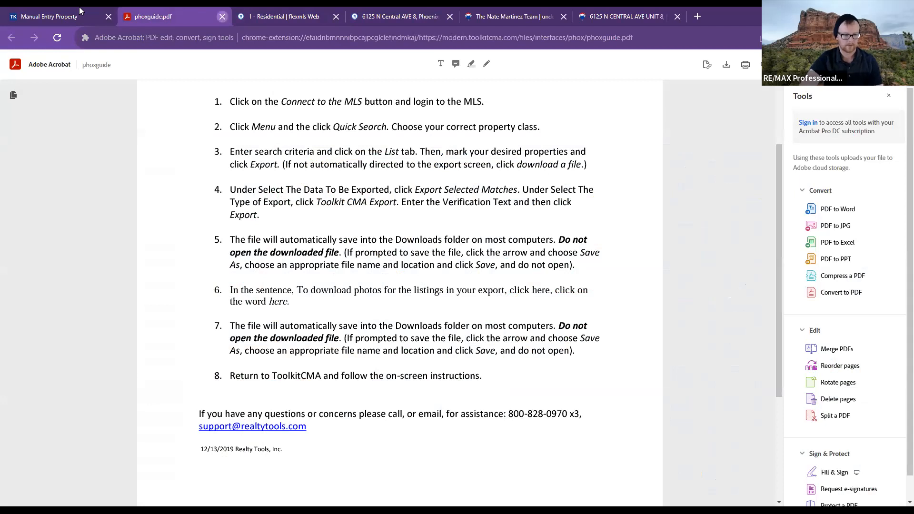
pyautogui.click(222, 16)
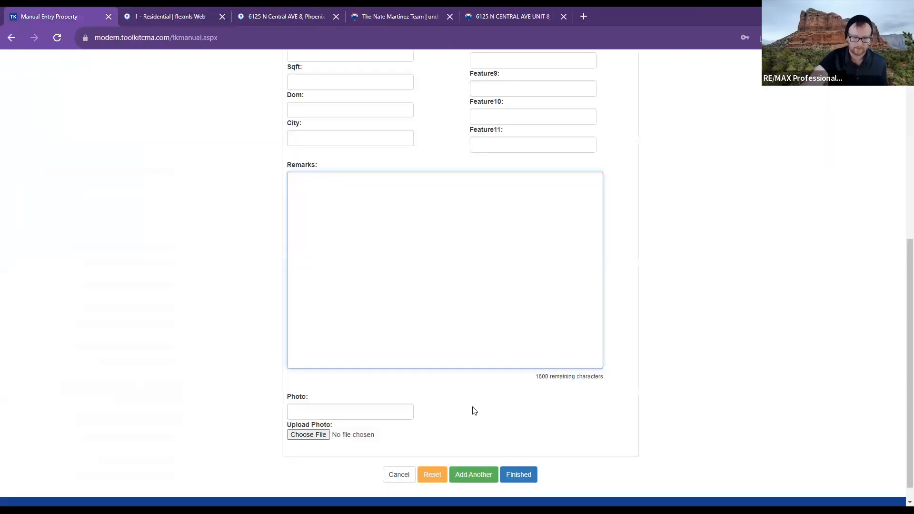
# - Cancel manual entry and choose textexport (2).csv as the saved listings file on Get MLS Property Data
pyautogui.scroll(-1, 471, 408)
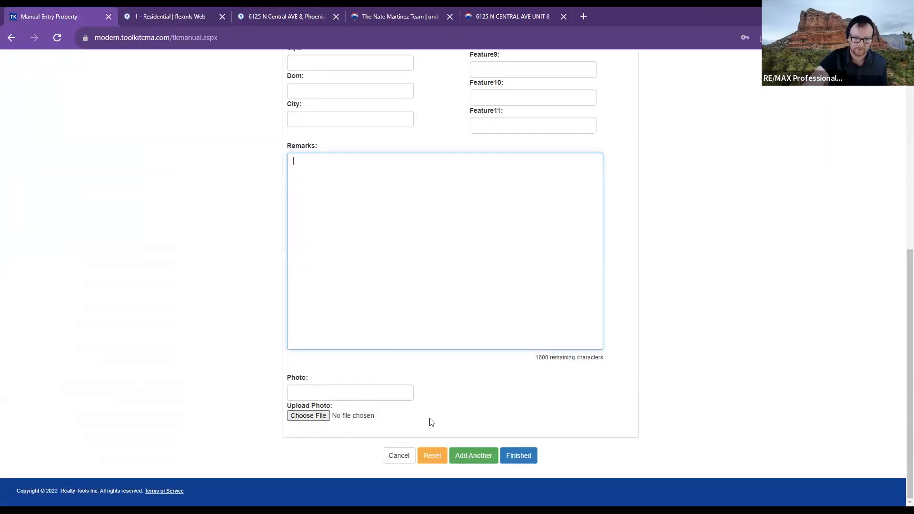
pyautogui.click(397, 455)
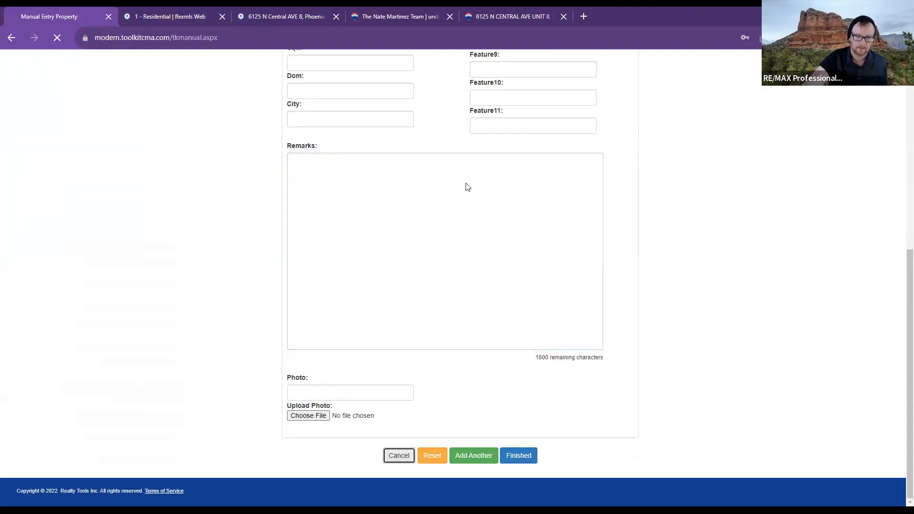
pyautogui.click(461, 200)
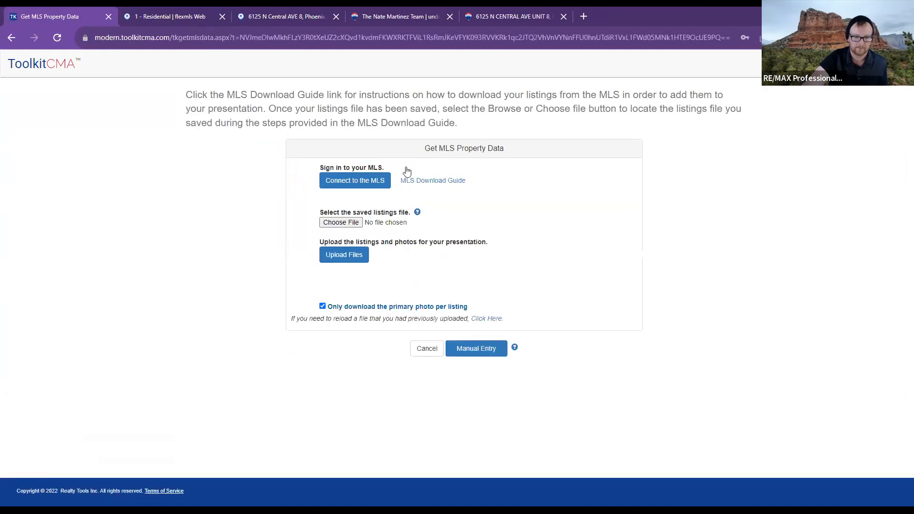
pyautogui.click(381, 180)
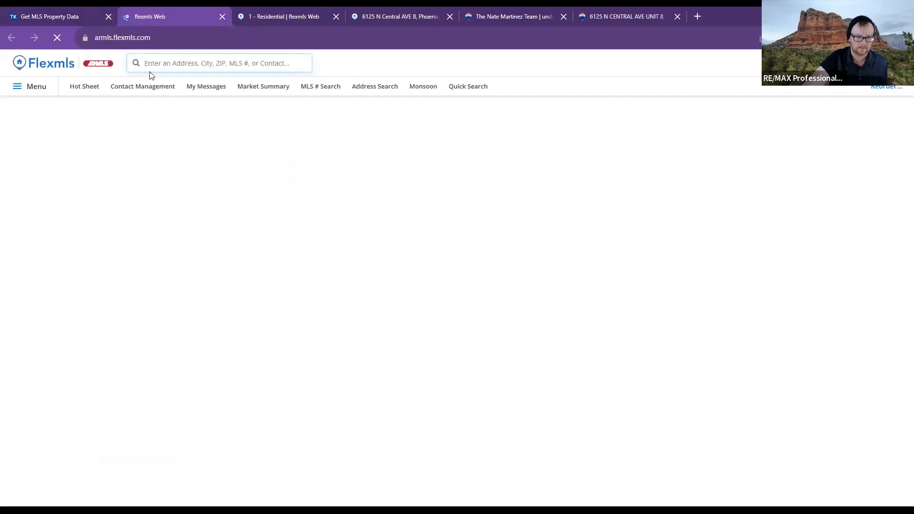
pyautogui.click(77, 17)
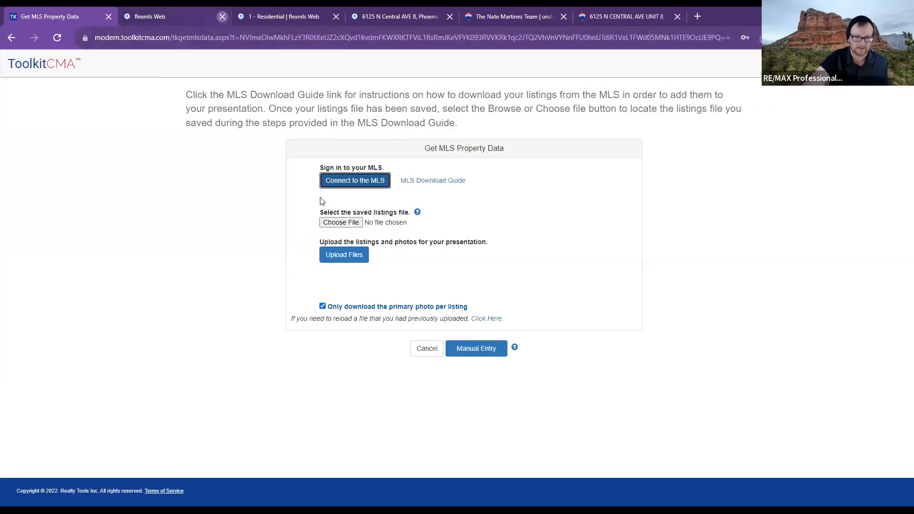
pyautogui.click(342, 222)
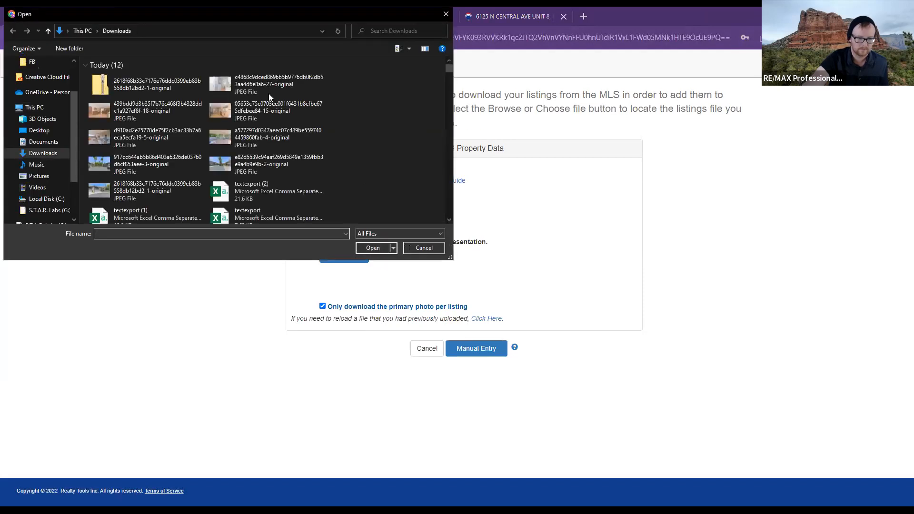
pyautogui.scroll(-3, 210, 119)
pyautogui.scroll(3, 211, 119)
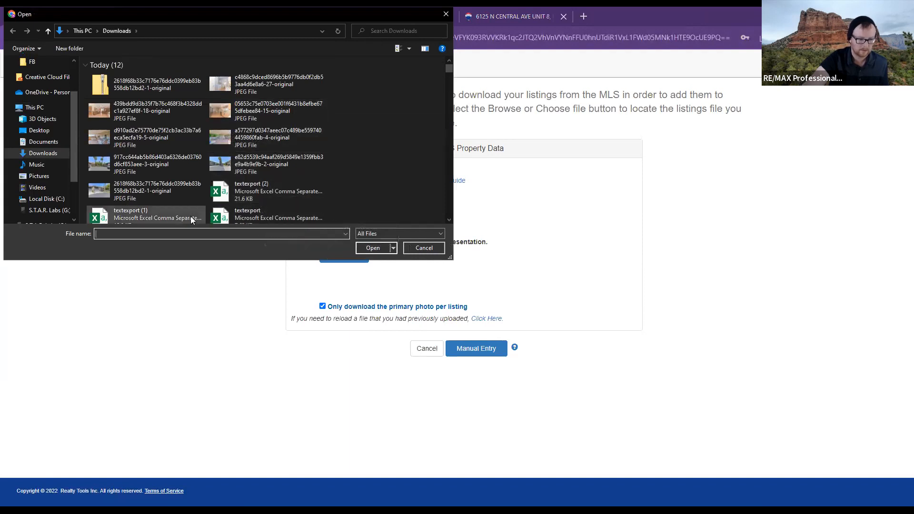
pyautogui.doubleClick(236, 198)
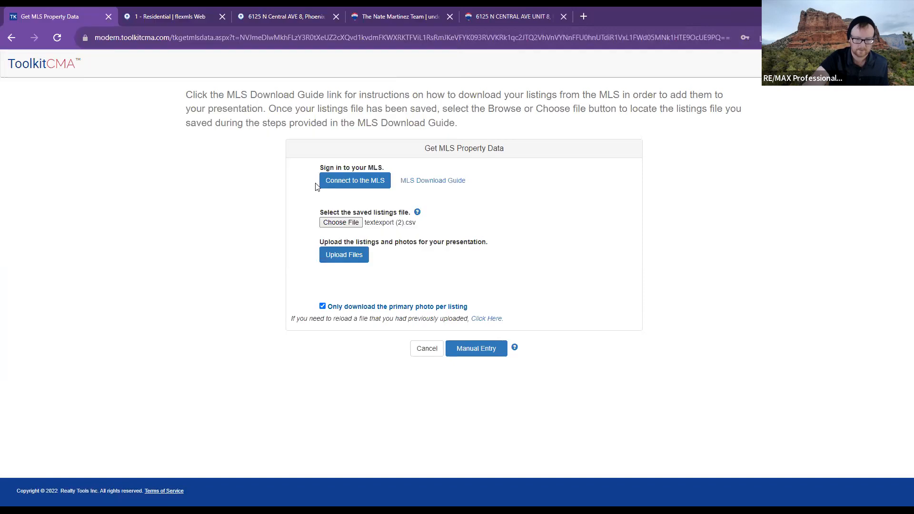
pyautogui.click(351, 264)
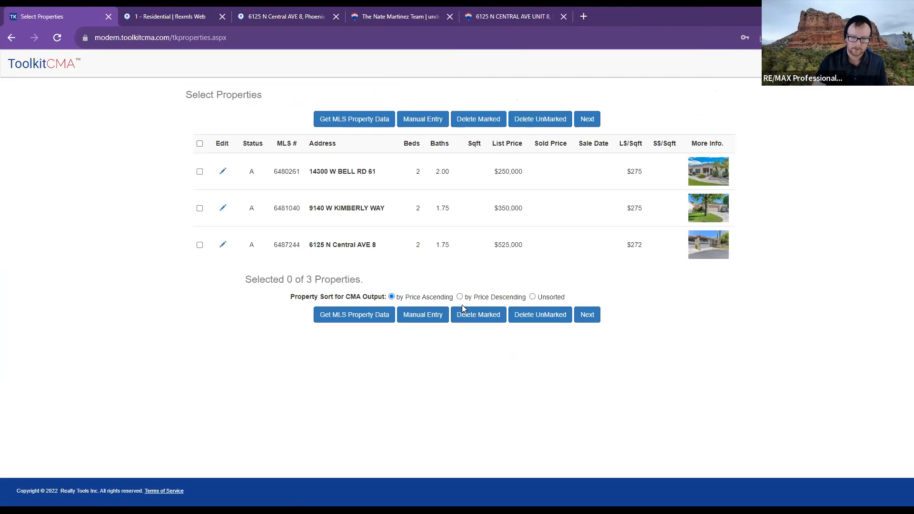
pyautogui.click(200, 171)
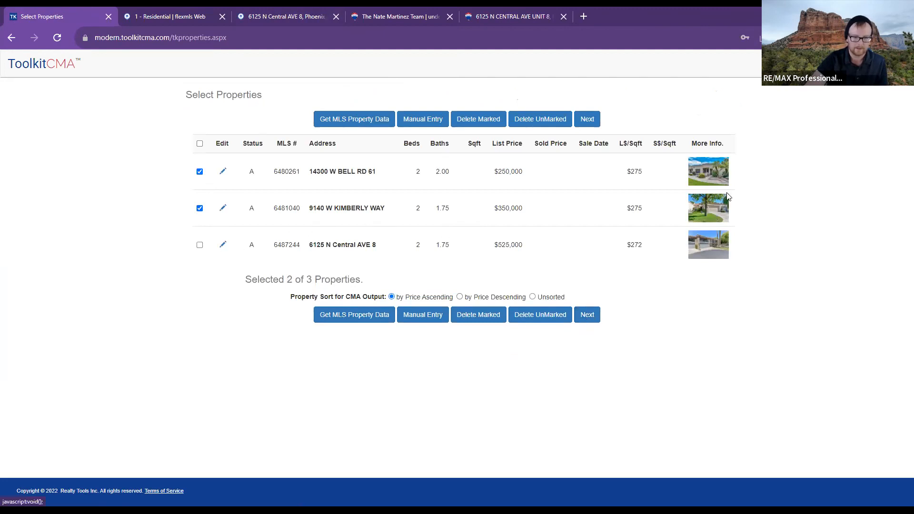
pyautogui.click(718, 177)
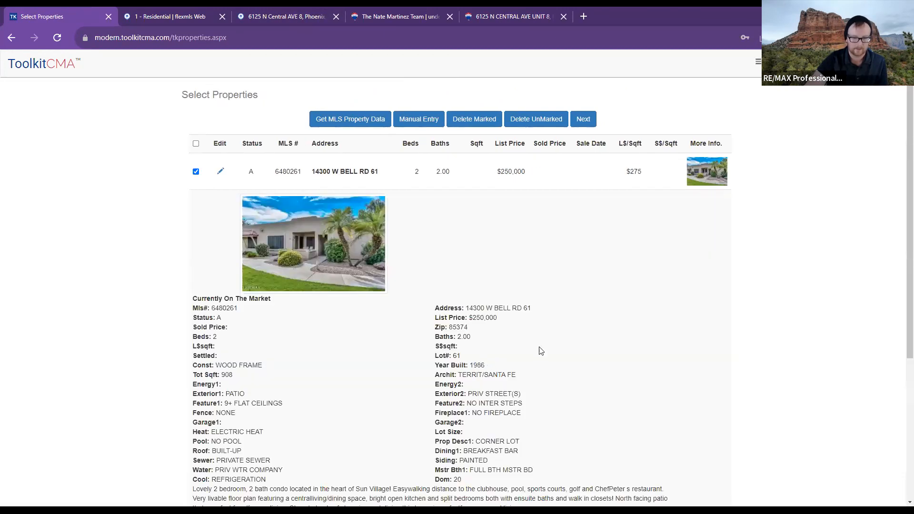
pyautogui.scroll(-3, 576, 347)
pyautogui.scroll(1, 724, 328)
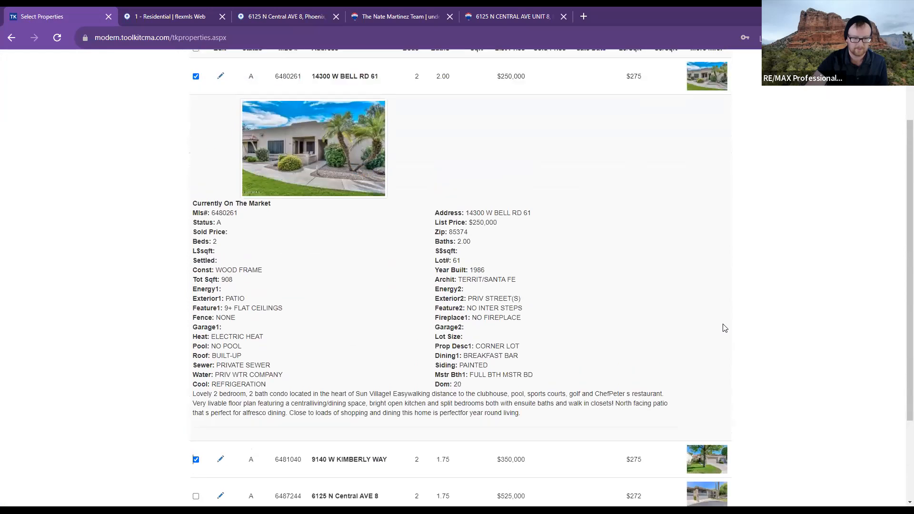
pyautogui.moveTo(214, 213); pyautogui.dragTo(253, 224)
pyautogui.click(285, 358)
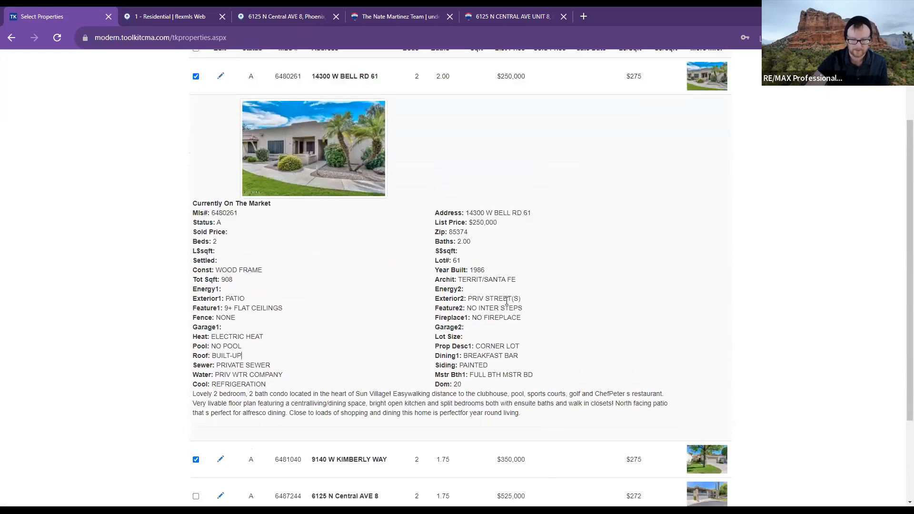
pyautogui.scroll(2, 681, 124)
pyautogui.click(696, 176)
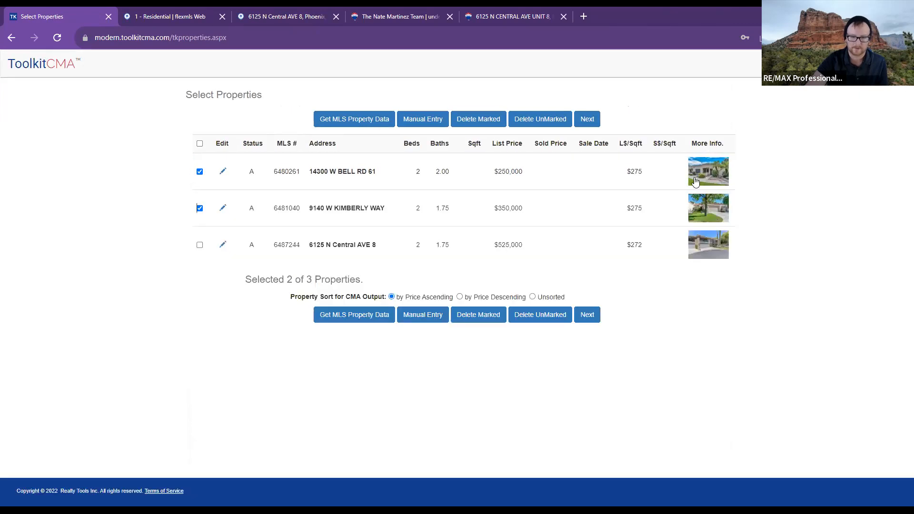
pyautogui.click(223, 172)
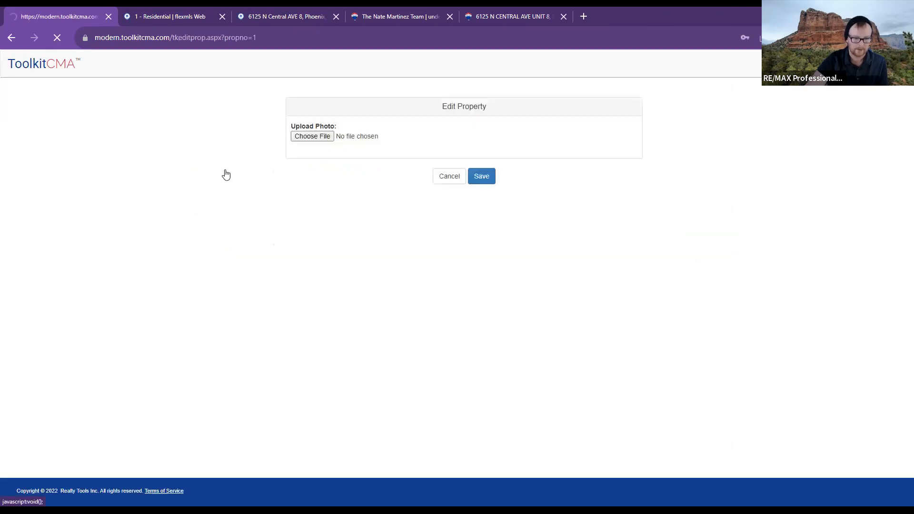
# - Leave the edit form unsaved, tick the $250,000 and $350,000 listings, and continue to Summary CMA fields
pyautogui.scroll(-10, 430, 245)
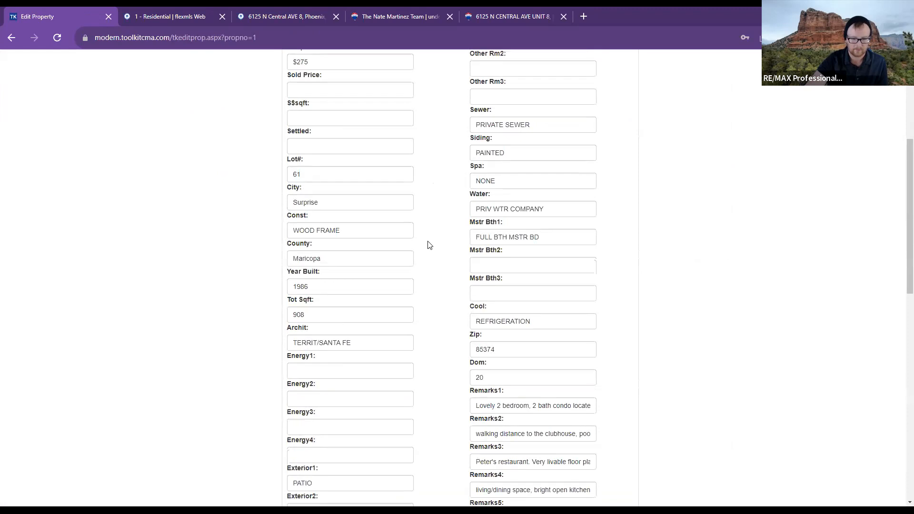
pyautogui.scroll(-7, 429, 245)
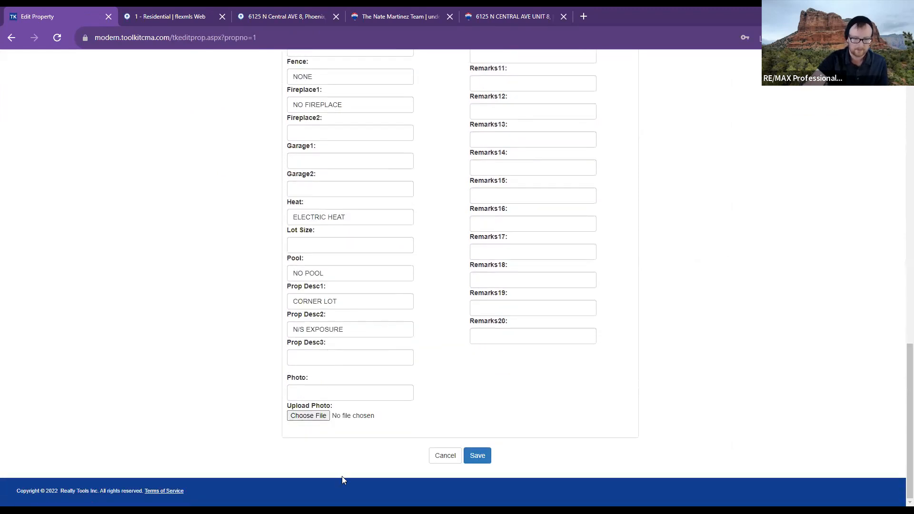
pyautogui.click(445, 456)
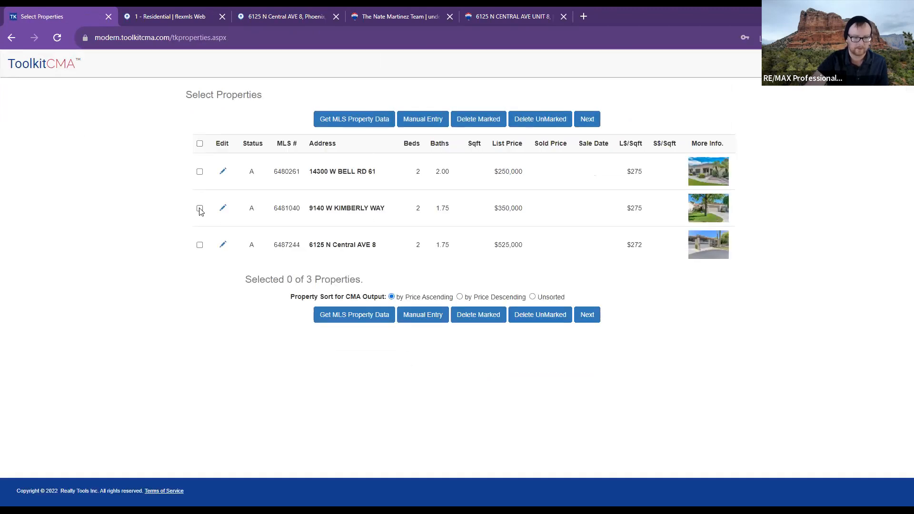
pyautogui.click(200, 144)
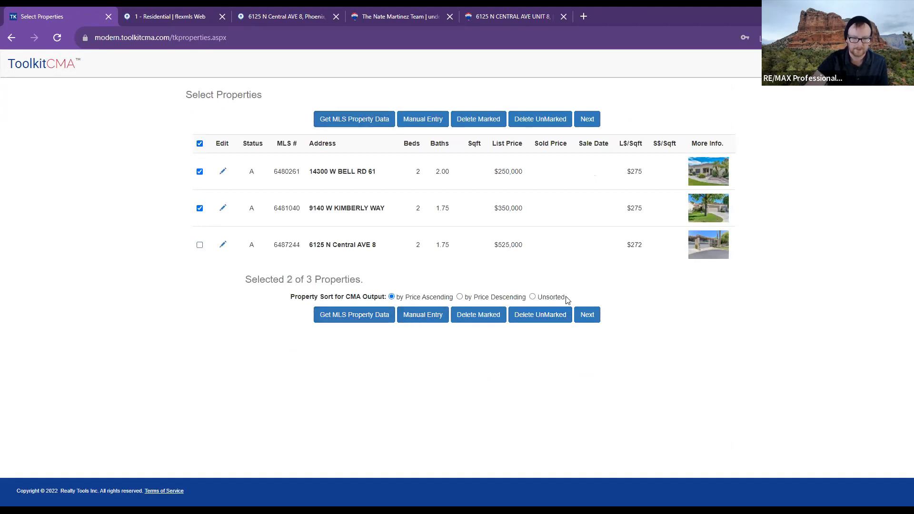
pyautogui.click(589, 316)
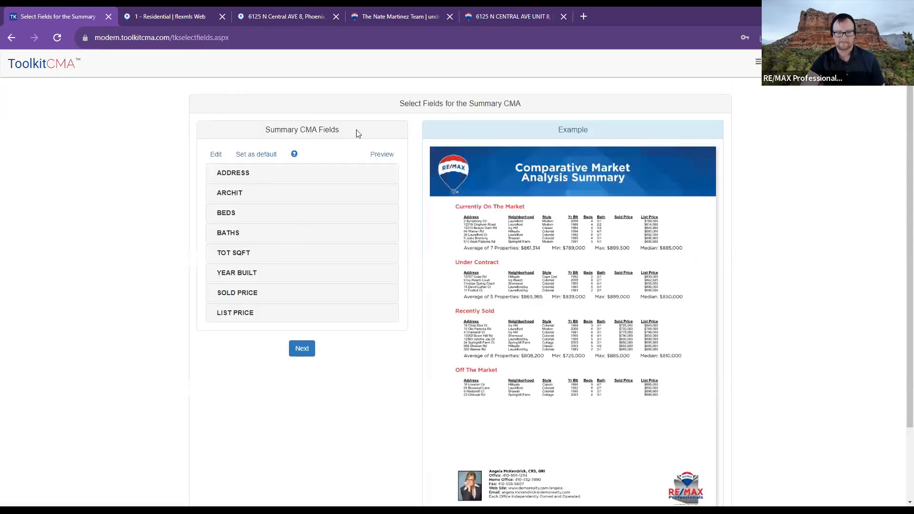
# - Start editing the summary field list and browse the addable fields without adding any
pyautogui.click(221, 159)
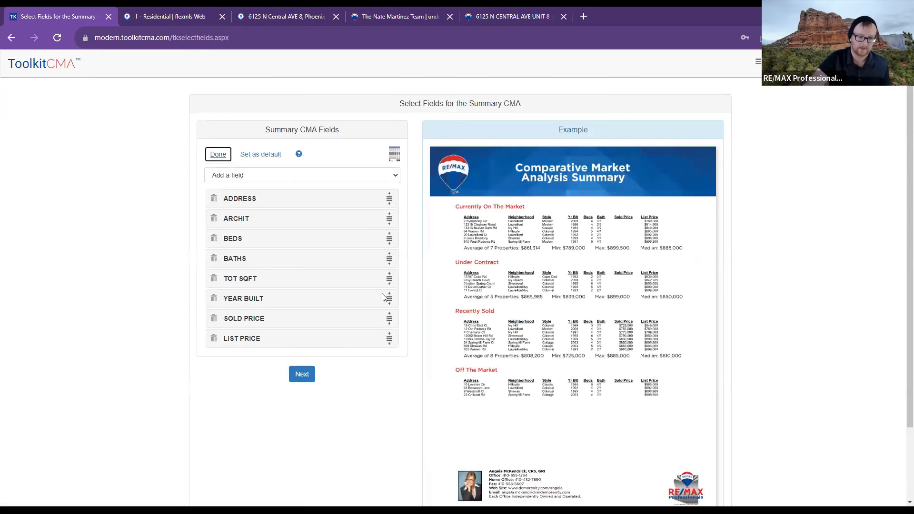
pyautogui.scroll(-1, 362, 257)
pyautogui.scroll(-1, 363, 257)
pyautogui.scroll(2, 364, 256)
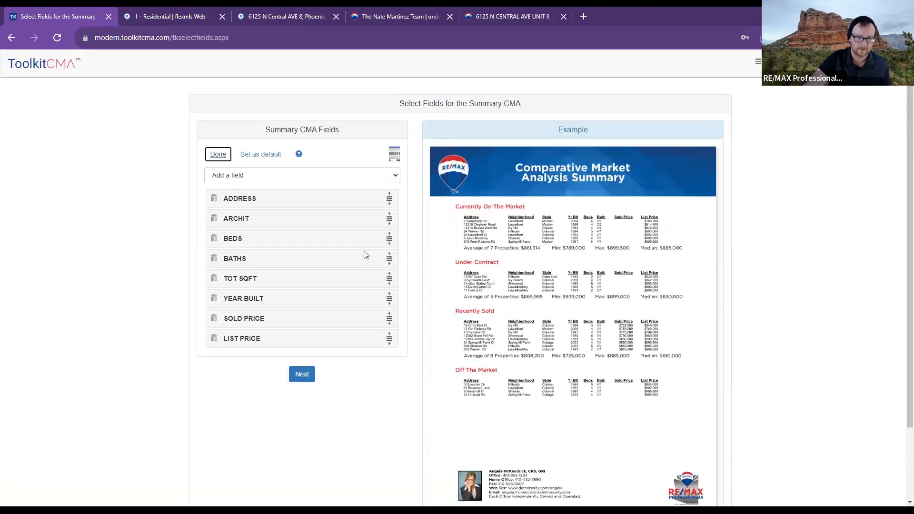
pyautogui.click(252, 177)
pyautogui.scroll(-8, 265, 259)
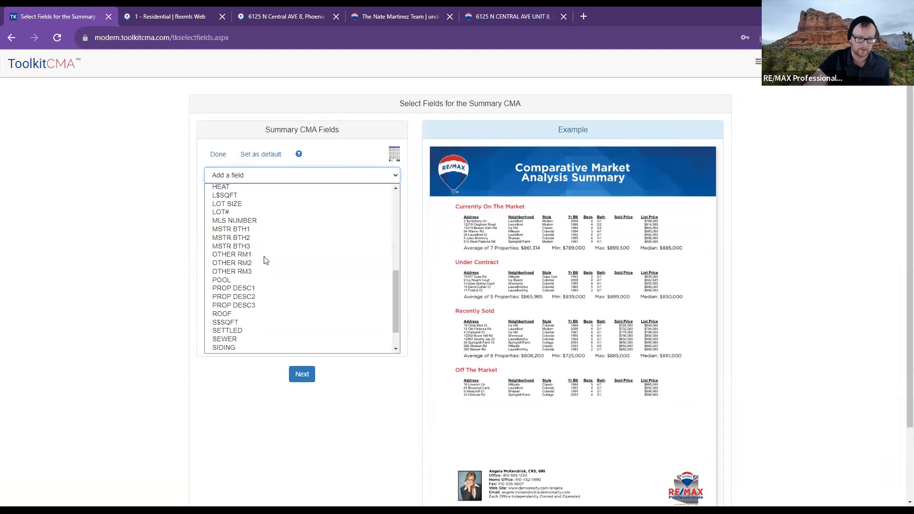
pyautogui.scroll(6, 306, 301)
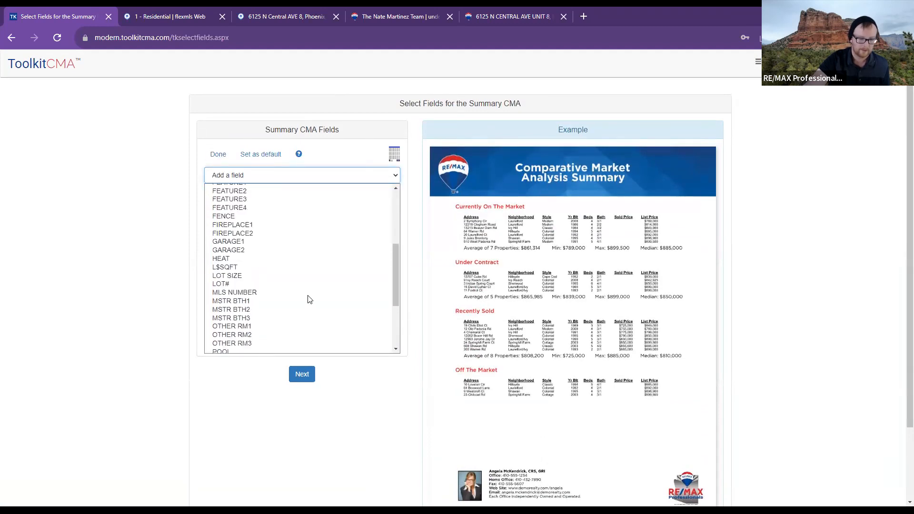
pyautogui.click(340, 437)
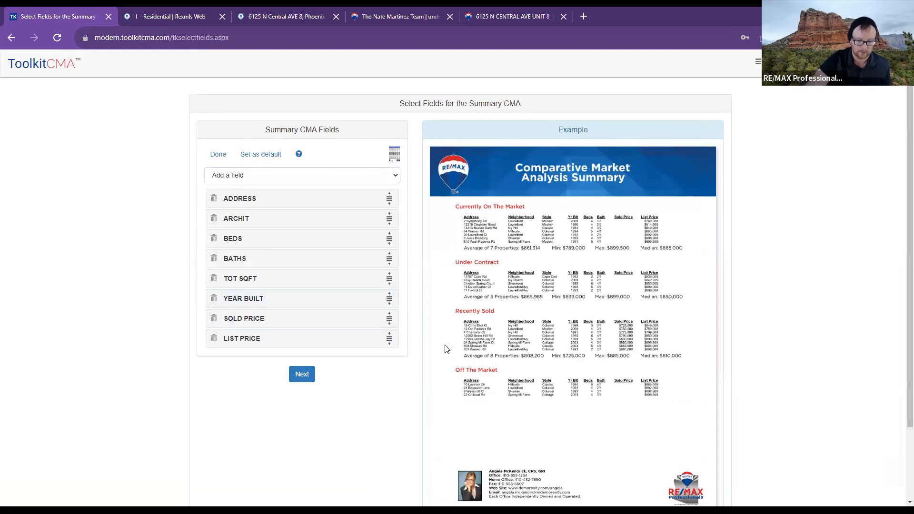
pyautogui.scroll(-1, 495, 248)
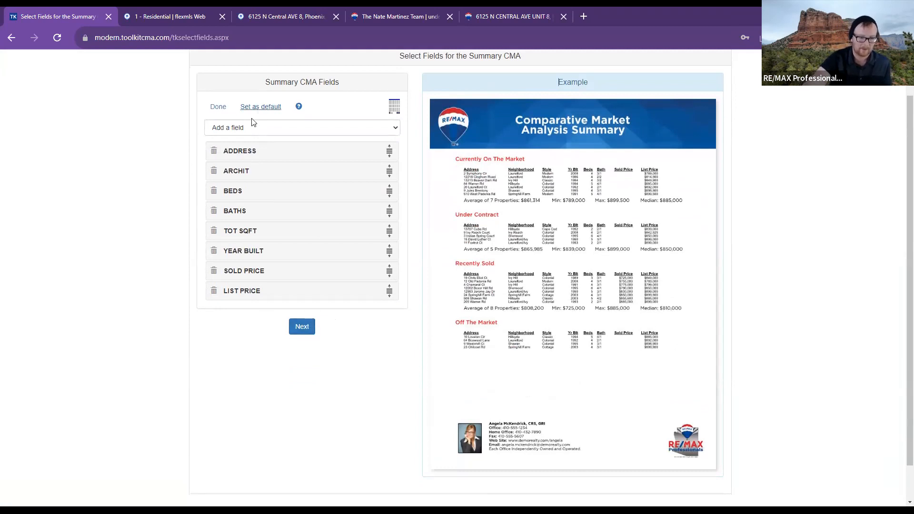
# - Add ZIP as a summary field, move it right below ADDRESS, and finish editing
pyautogui.click(243, 127)
pyautogui.scroll(-5, 292, 282)
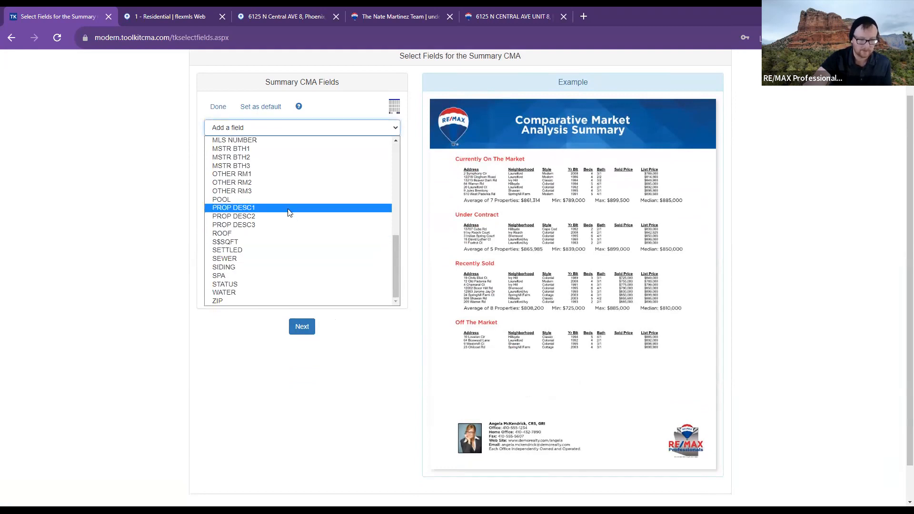
pyautogui.click(277, 299)
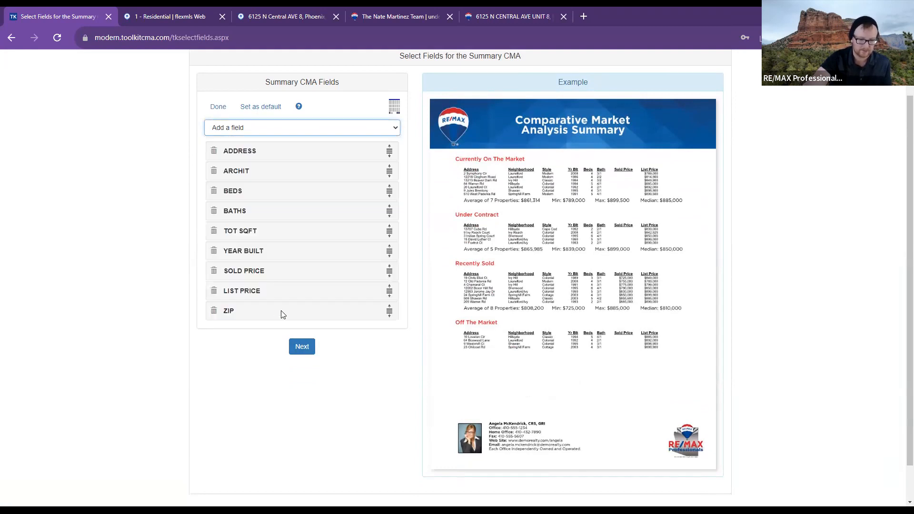
pyautogui.moveTo(390, 313); pyautogui.dragTo(390, 167)
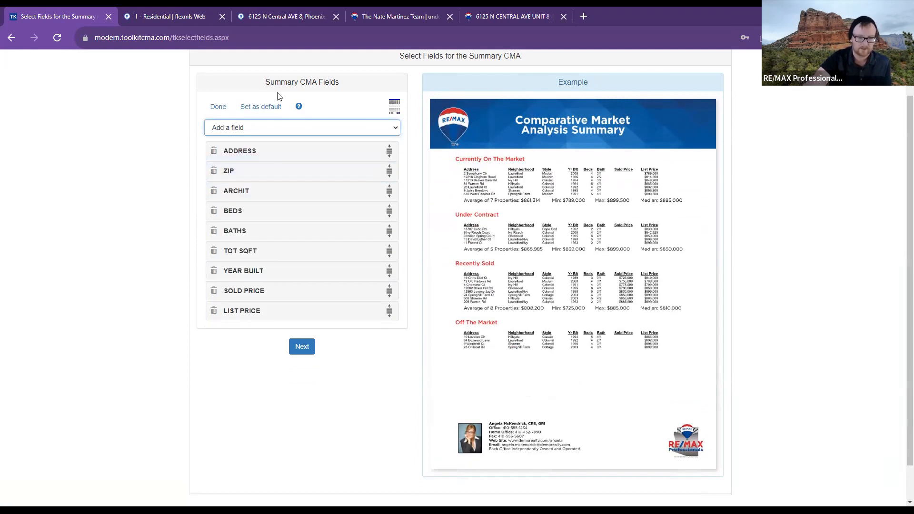
pyautogui.click(218, 107)
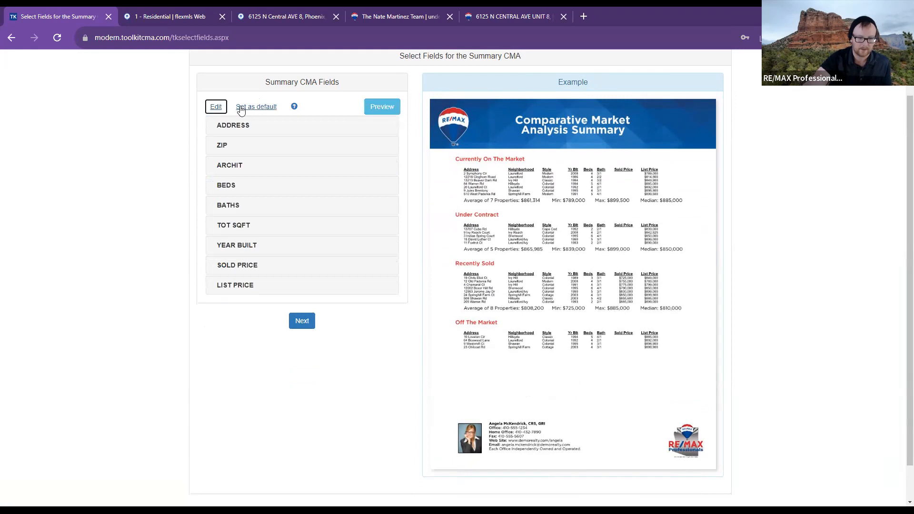
# - Render and review the summary CMA for the $250,000 and $350,000 listings, then return to Select Properties
pyautogui.click(383, 106)
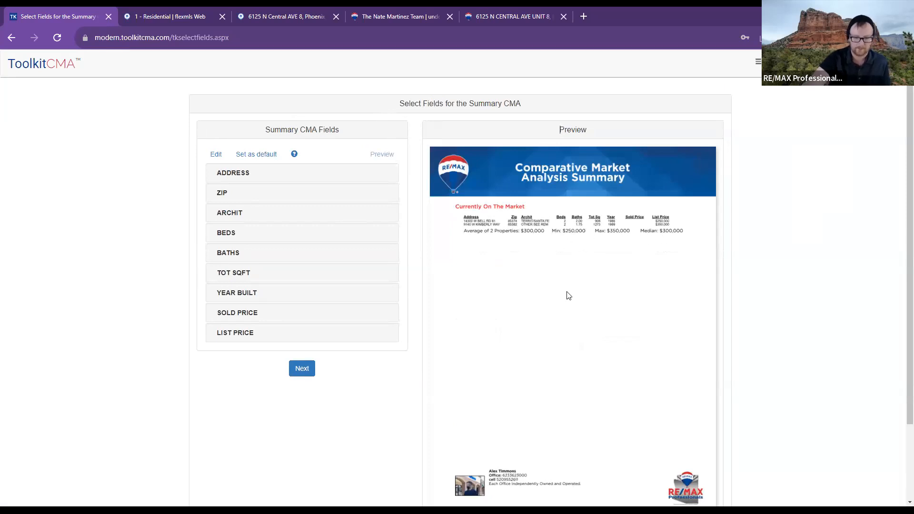
pyautogui.scroll(-1, 352, 351)
pyautogui.scroll(-3, 352, 351)
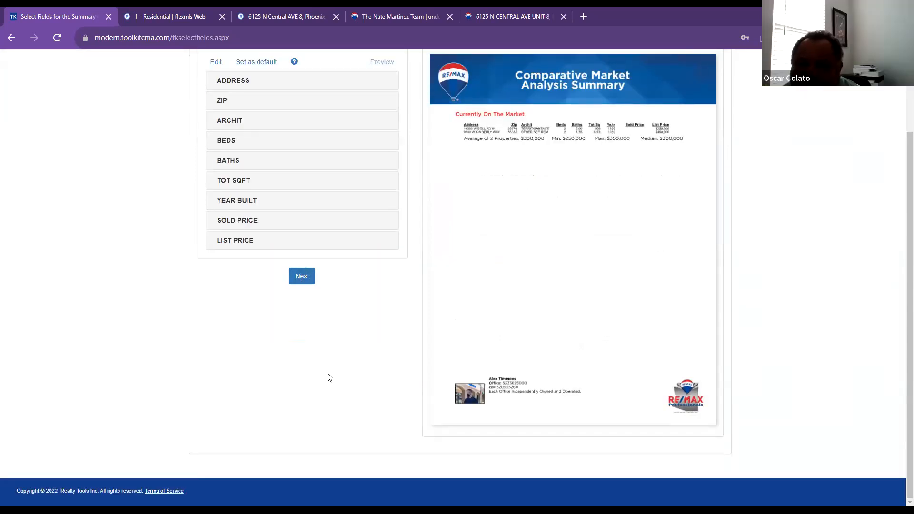
pyautogui.scroll(1, 328, 377)
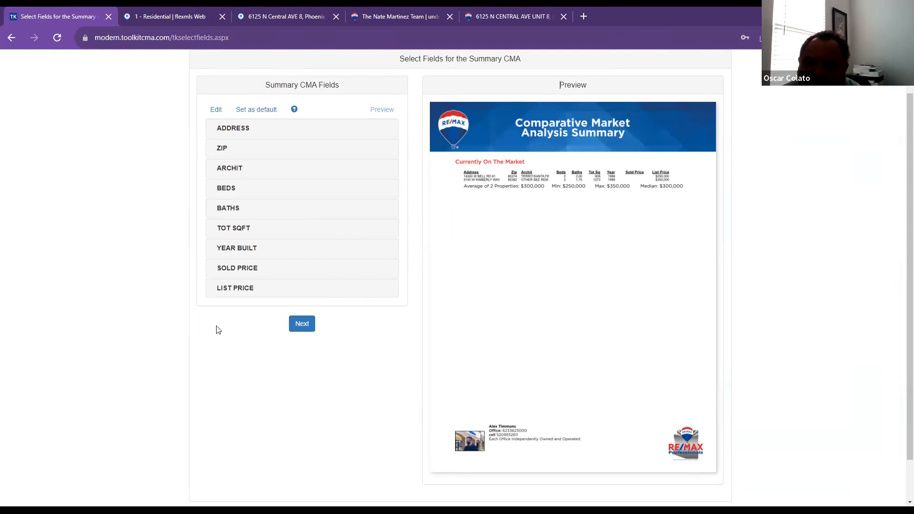
pyautogui.scroll(1, 316, 159)
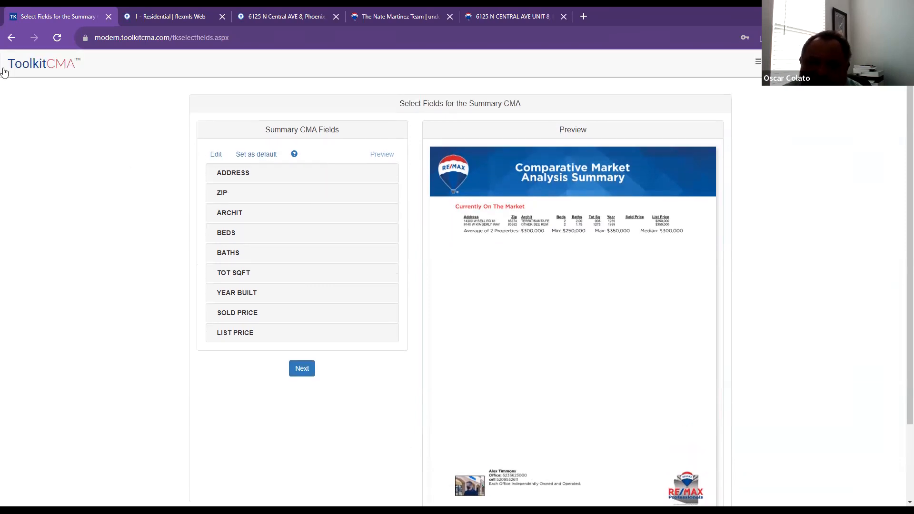
pyautogui.click(11, 37)
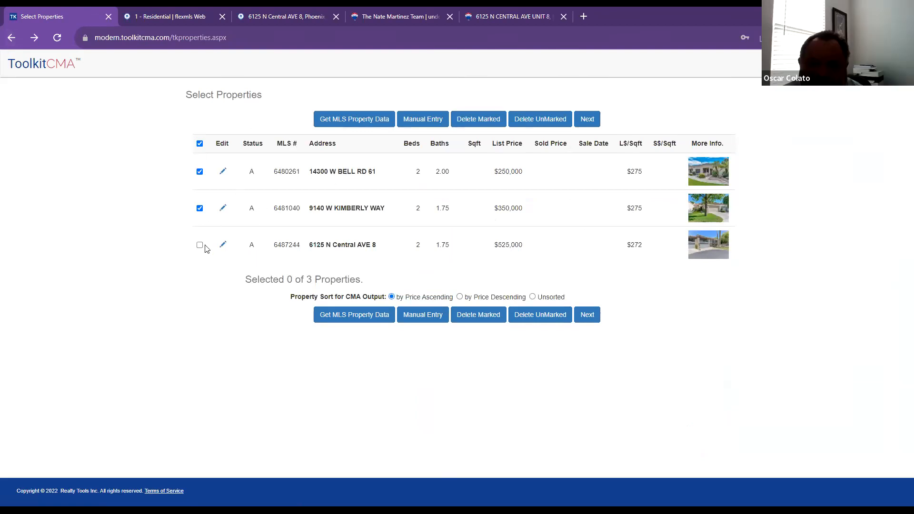
# - Preview the summary with the two current listings, then return to property selection
pyautogui.click(596, 314)
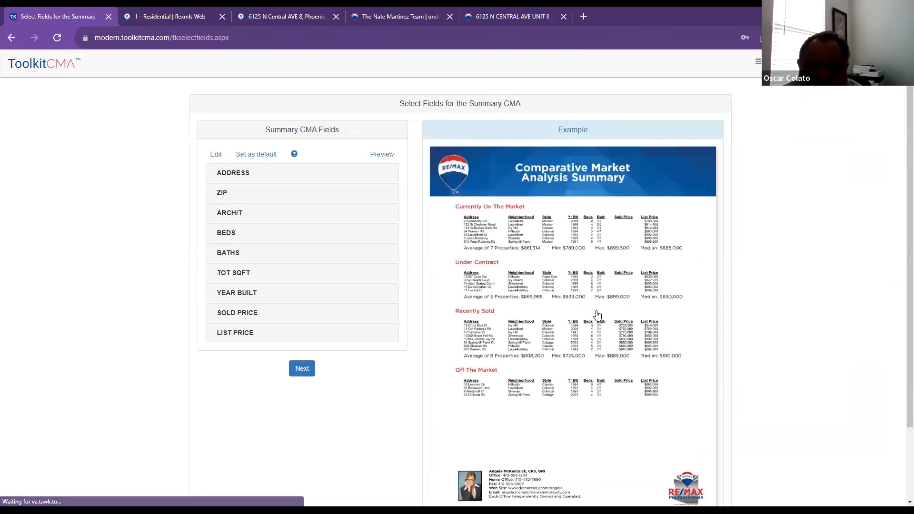
pyautogui.click(383, 156)
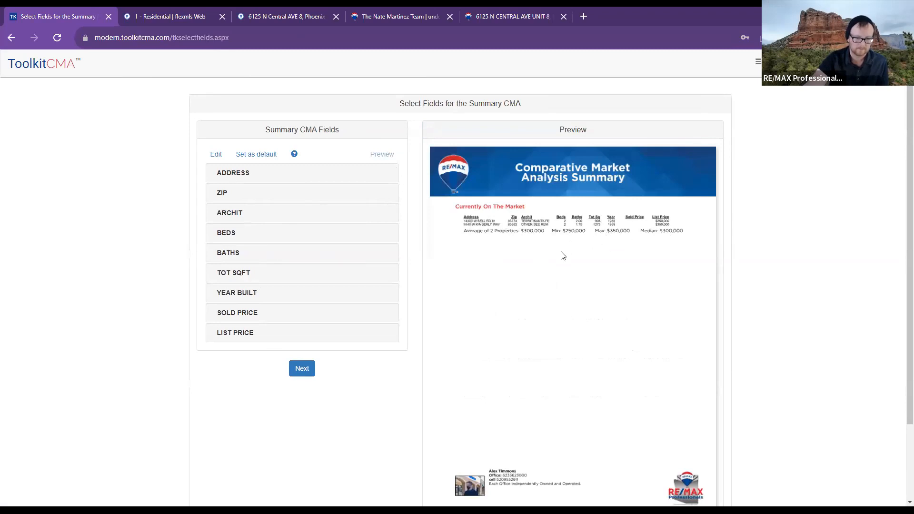
pyautogui.click(12, 38)
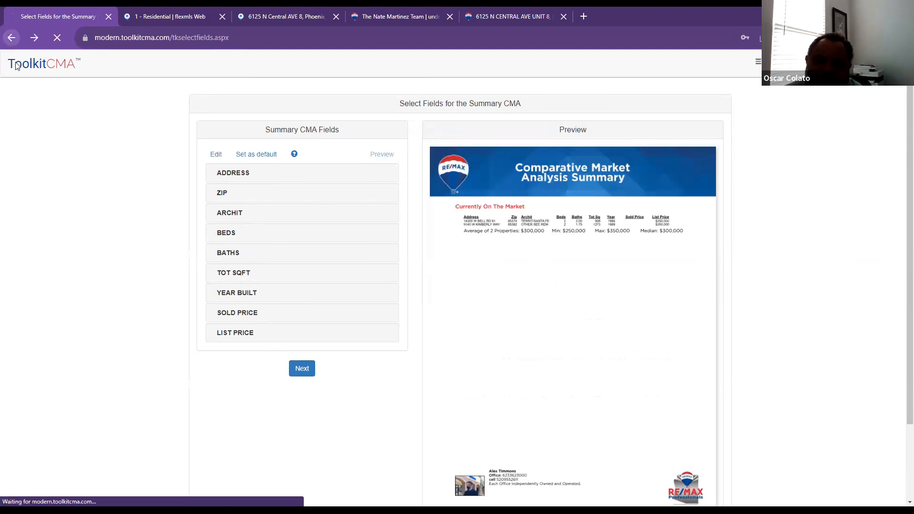
# - Add the $525,000 third listing and preview the summary averaging $375,000 across three properties
pyautogui.click(199, 245)
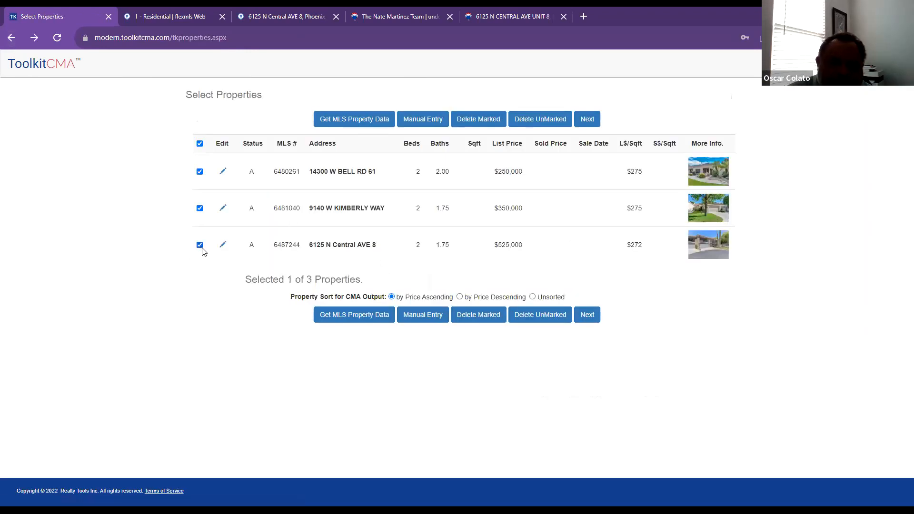
pyautogui.click(592, 320)
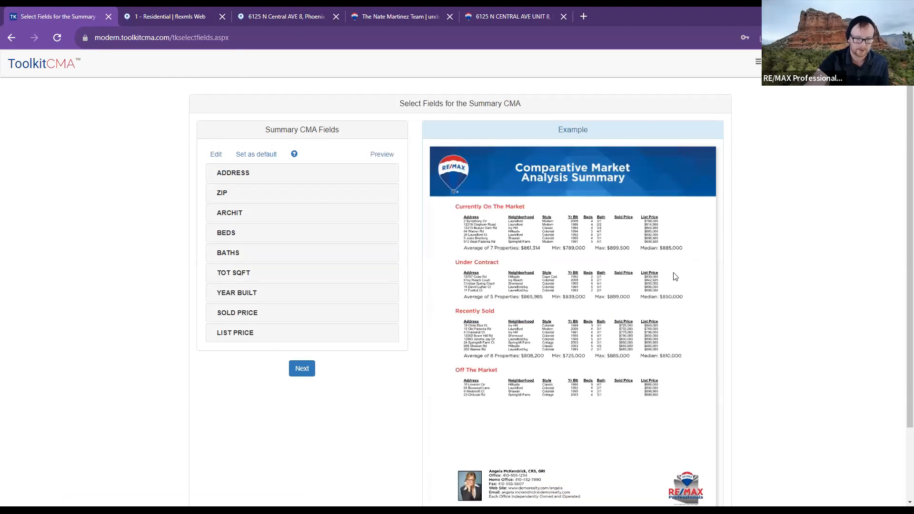
pyautogui.scroll(-1, 622, 291)
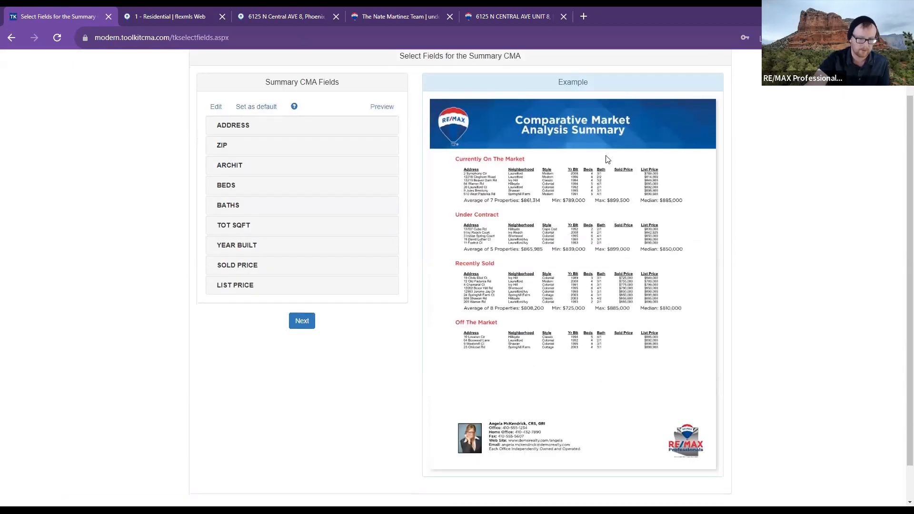
pyautogui.moveTo(556, 88); pyautogui.dragTo(589, 94)
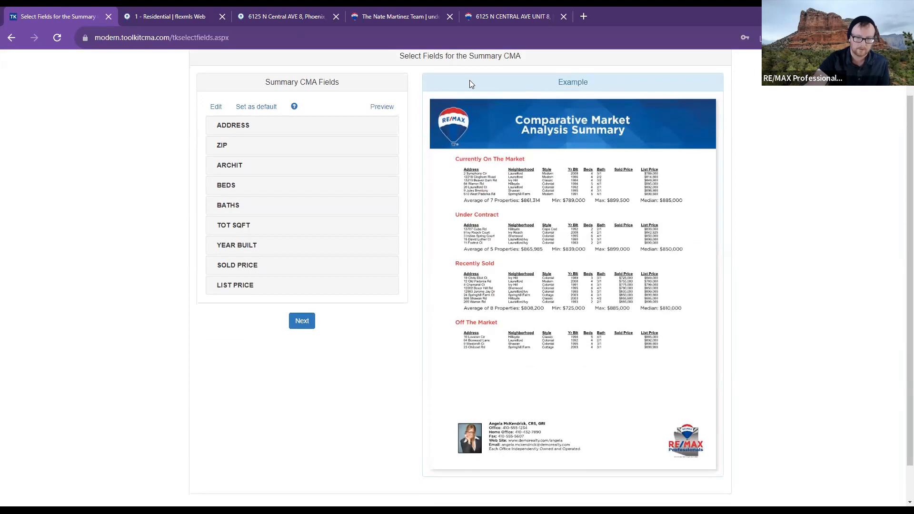
pyautogui.click(397, 104)
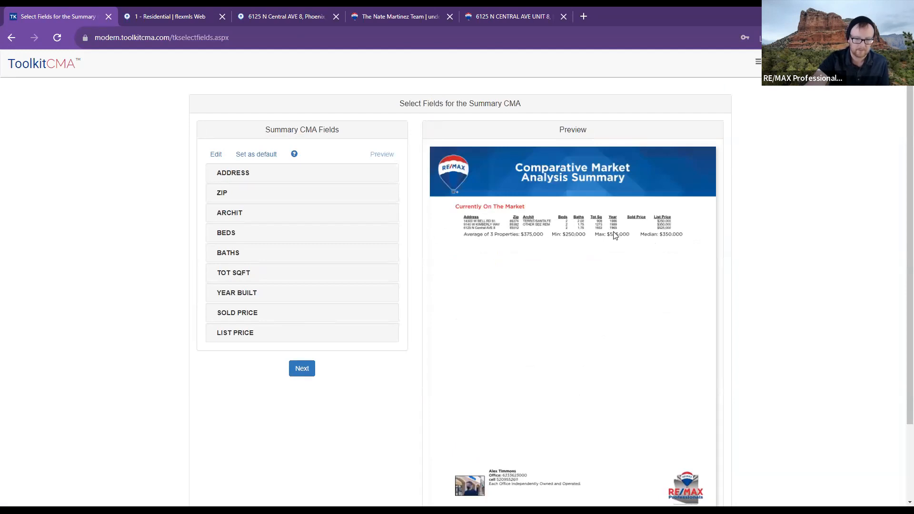
pyautogui.scroll(-2, 682, 266)
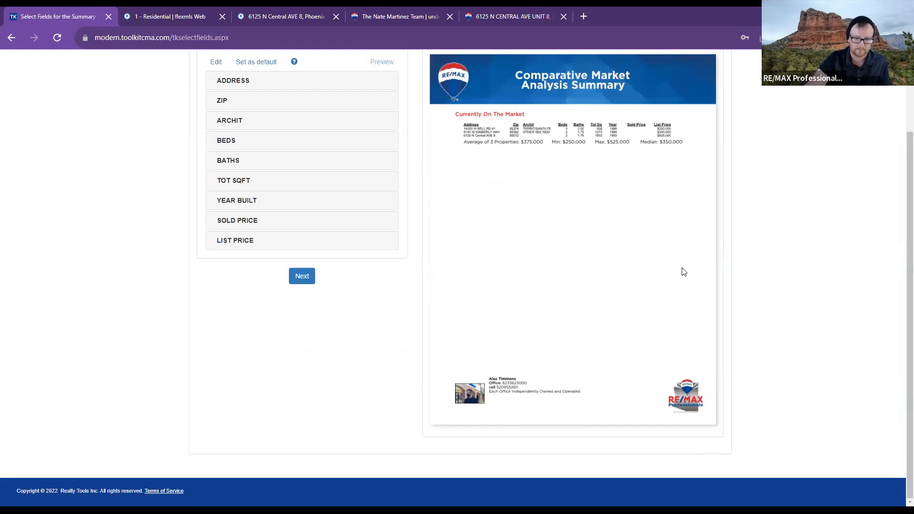
# - Open the Summary CMA field editor, view the addable fields, and finish without changes
pyautogui.scroll(1, 683, 269)
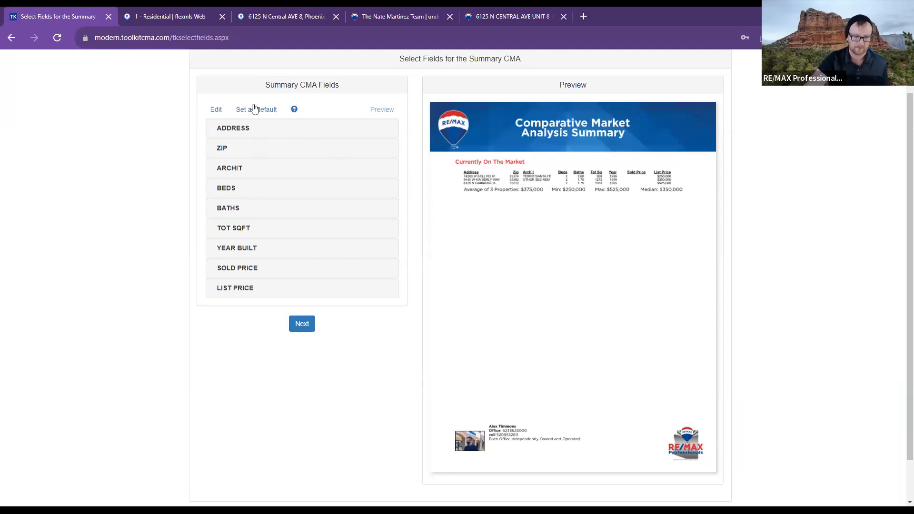
pyautogui.click(216, 110)
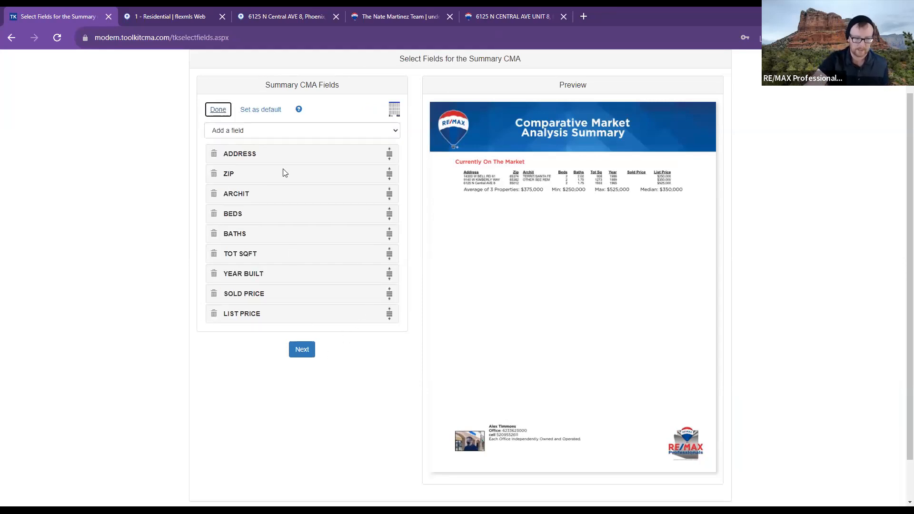
pyautogui.click(279, 131)
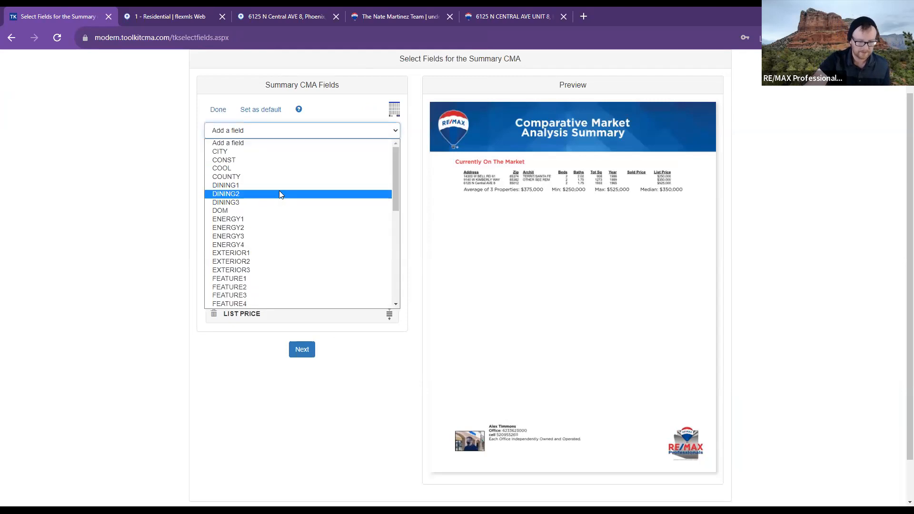
pyautogui.scroll(-3, 279, 190)
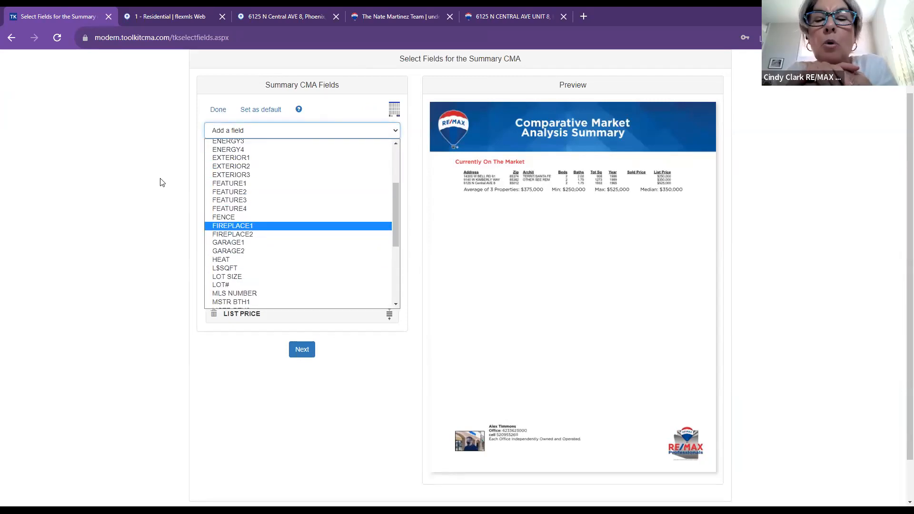
pyautogui.click(218, 110)
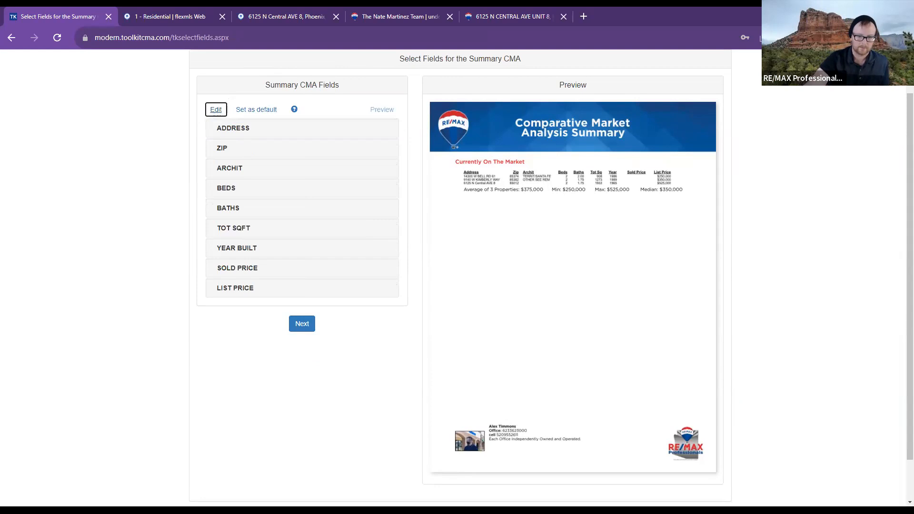
pyautogui.moveTo(233, 97)
pyautogui.mouseDown()
pyautogui.moveTo(214, 114)
pyautogui.moveTo(208, 106)
pyautogui.moveTo(217, 114)
pyautogui.mouseUp()
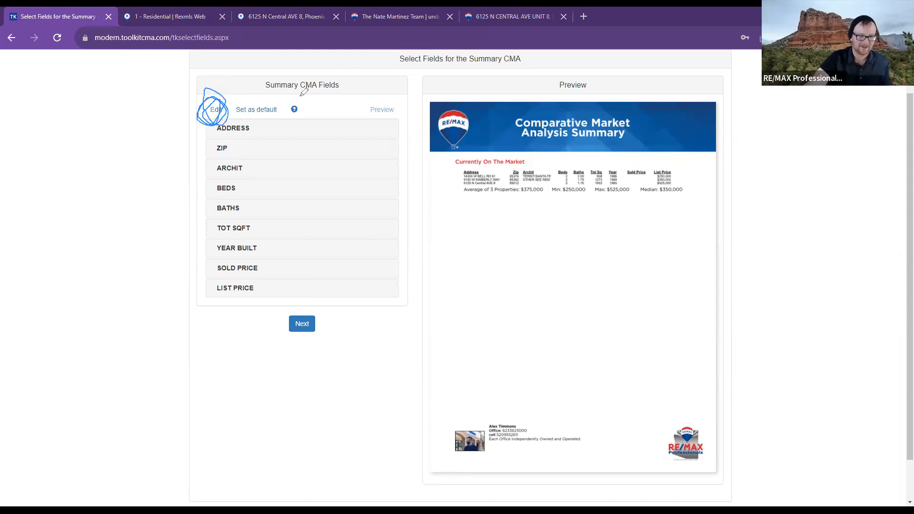
# - Recheck the addable fields without adding one, finish editing, and continue to Create Presentation
pyautogui.click(215, 110)
pyautogui.click(234, 132)
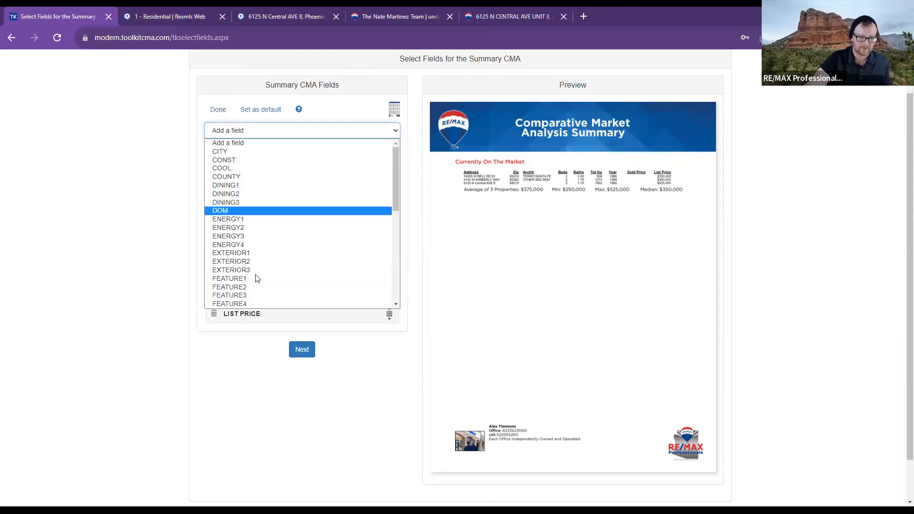
pyautogui.scroll(-5, 255, 278)
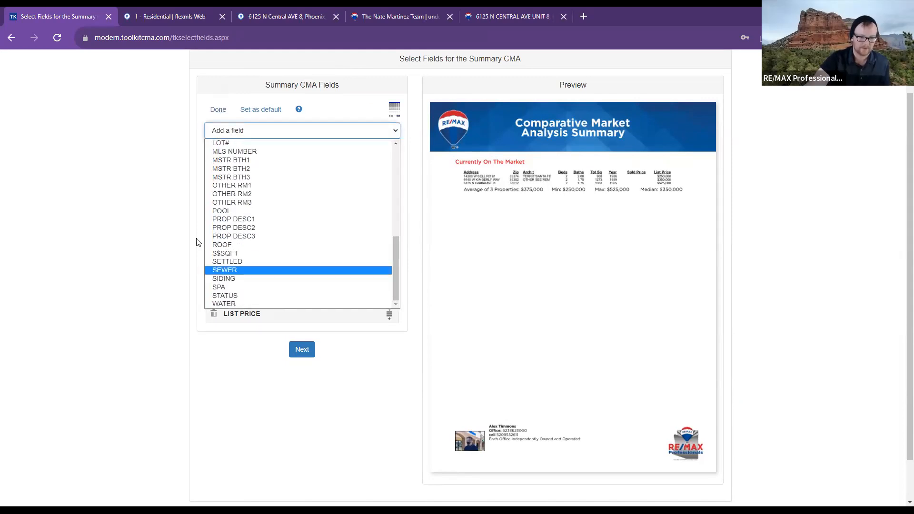
pyautogui.click(128, 220)
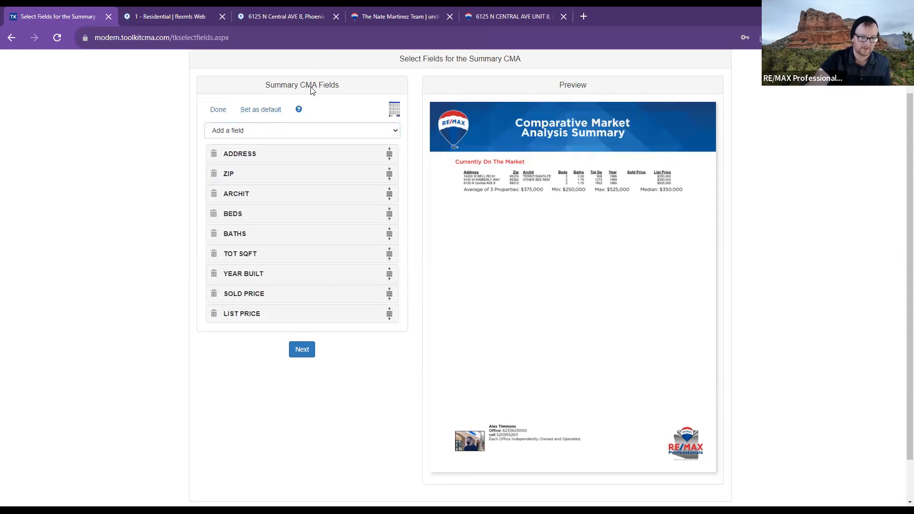
pyautogui.moveTo(242, 102); pyautogui.dragTo(252, 99)
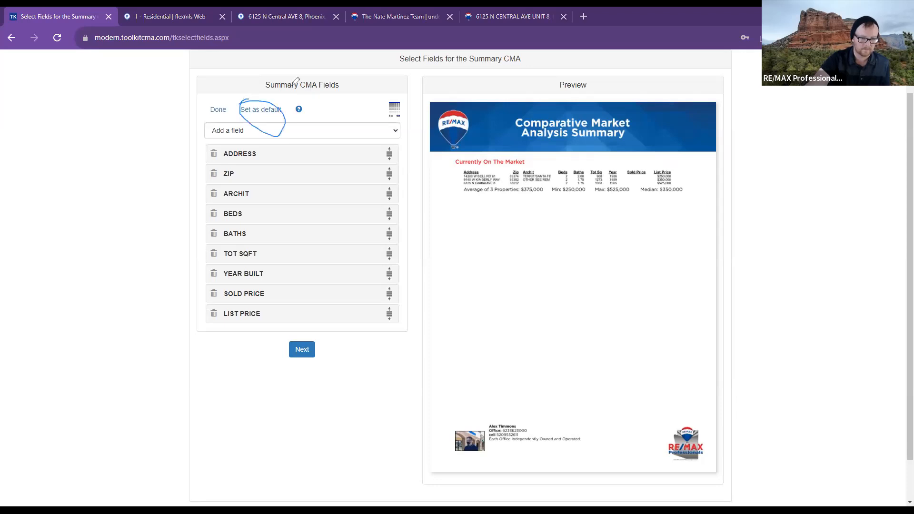
pyautogui.click(213, 111)
pyautogui.click(295, 322)
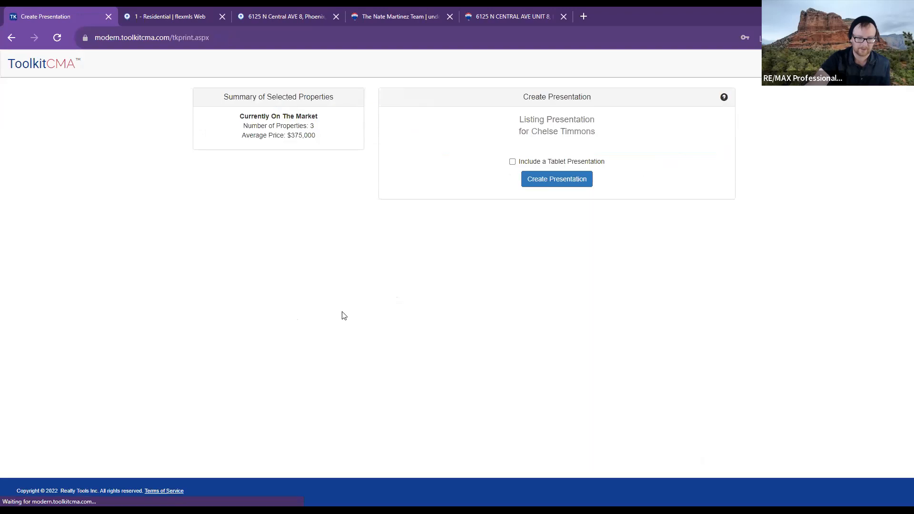
# - Include a tablet presentation and generate the Listing Presentation, bringing up the Save Presentation dialog
pyautogui.moveTo(316, 136); pyautogui.dragTo(296, 135)
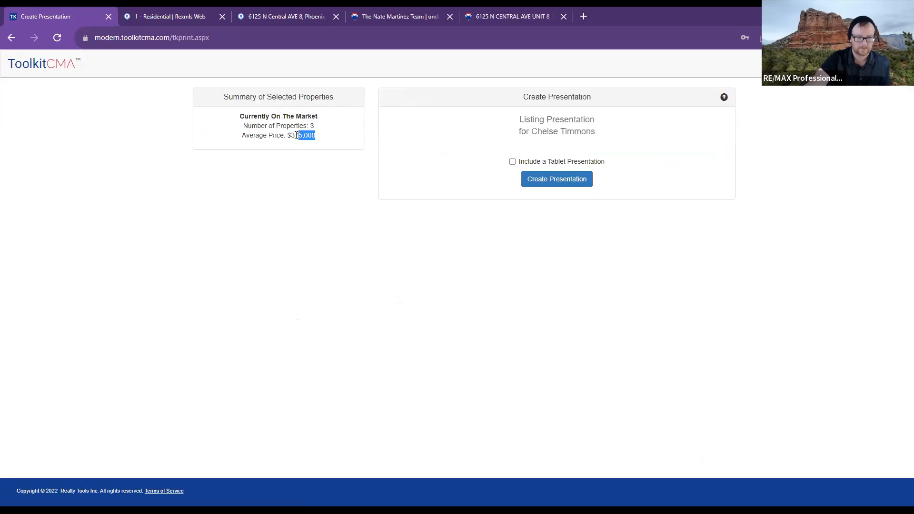
pyautogui.click(314, 127)
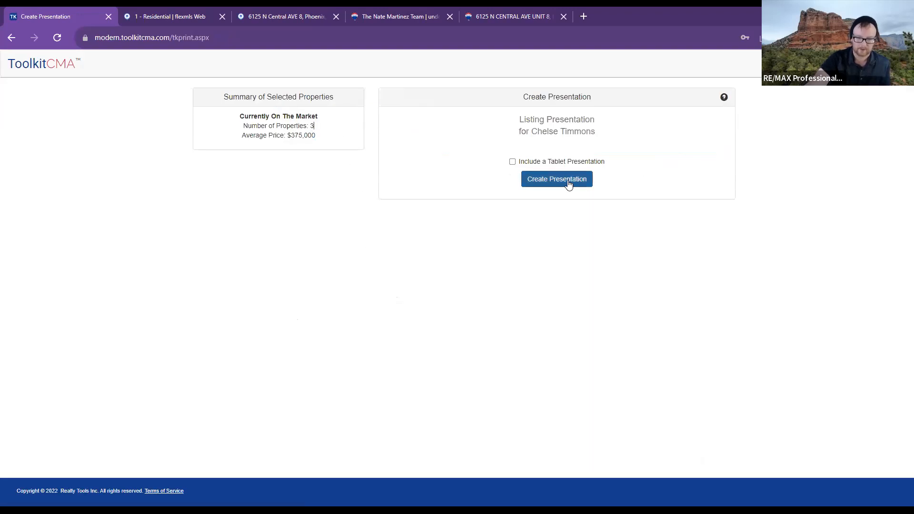
pyautogui.click(512, 162)
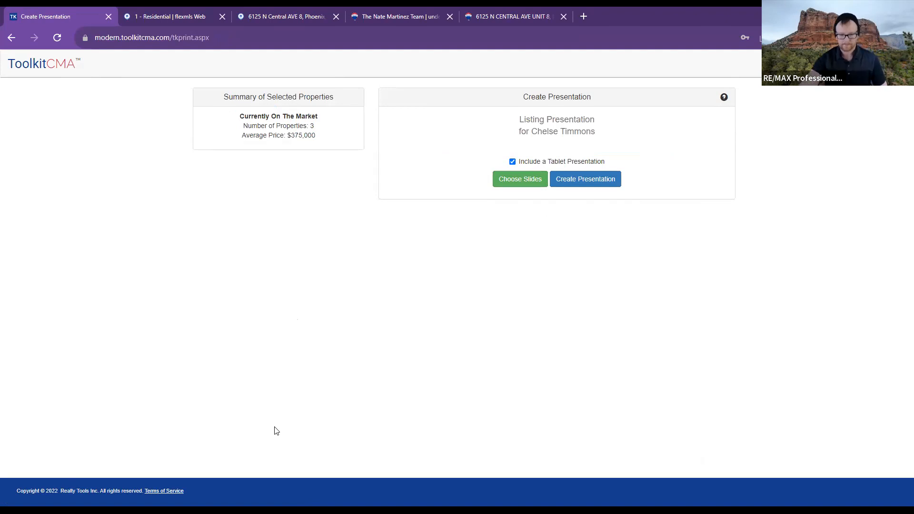
pyautogui.click(610, 186)
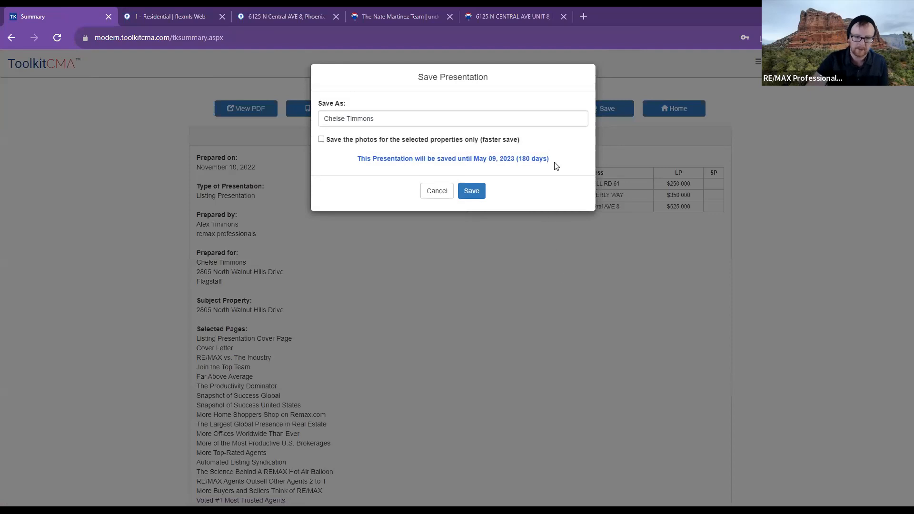
# - Save the presentation with its 180-day storage expiry
pyautogui.moveTo(508, 167); pyautogui.dragTo(490, 168)
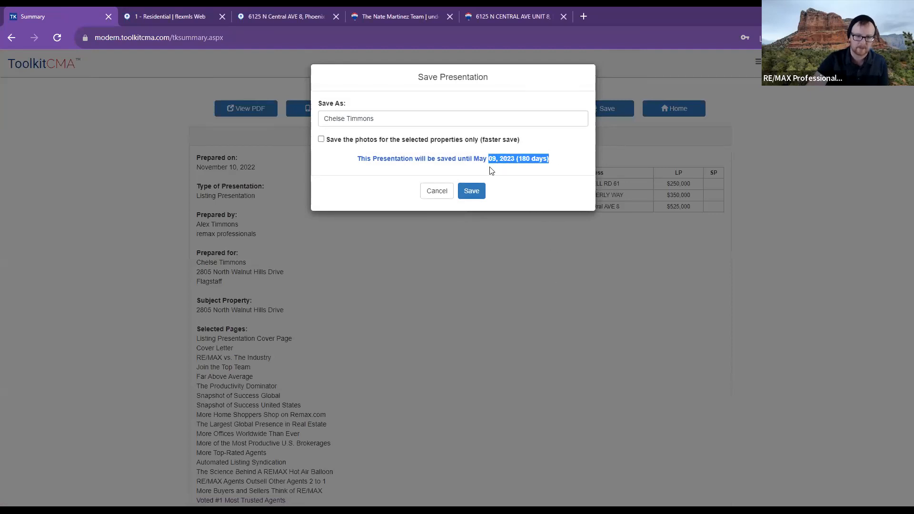
pyautogui.click(556, 152)
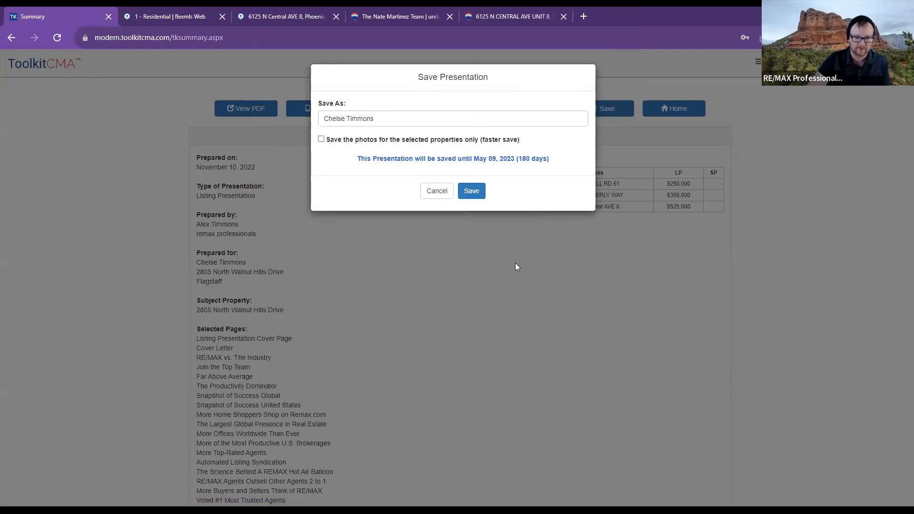
pyautogui.click(461, 192)
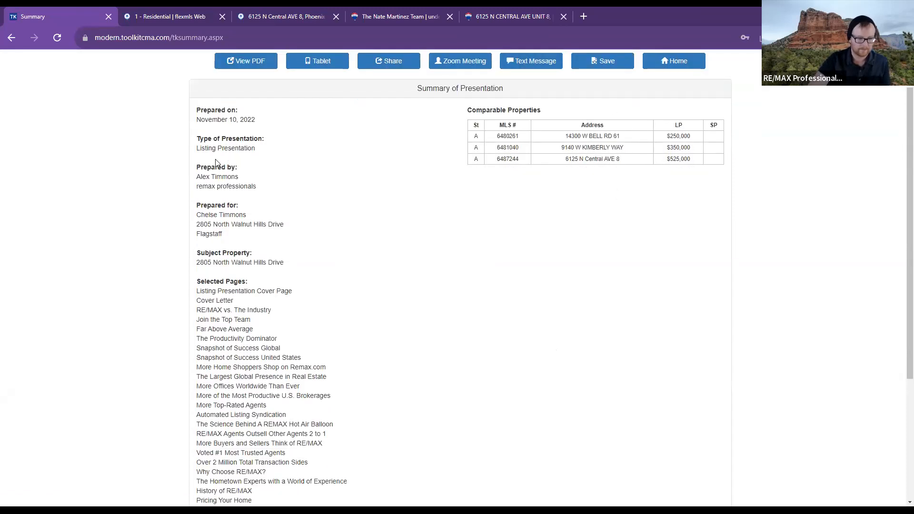
# - Review the presentation summary, then open the tablet version and close its window
pyautogui.scroll(-1, 221, 159)
pyautogui.scroll(-3, 314, 229)
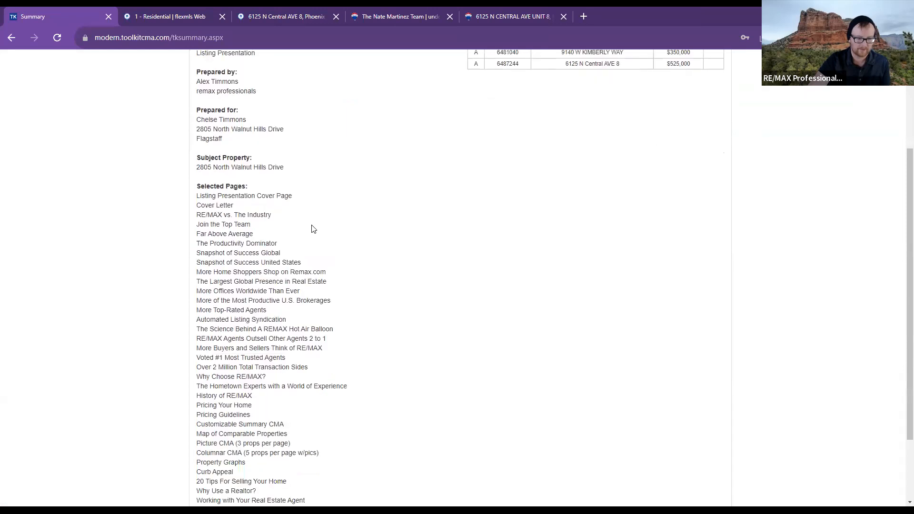
pyautogui.moveTo(197, 104); pyautogui.dragTo(217, 124)
pyautogui.click(310, 225)
pyautogui.scroll(5, 310, 225)
pyautogui.click(239, 110)
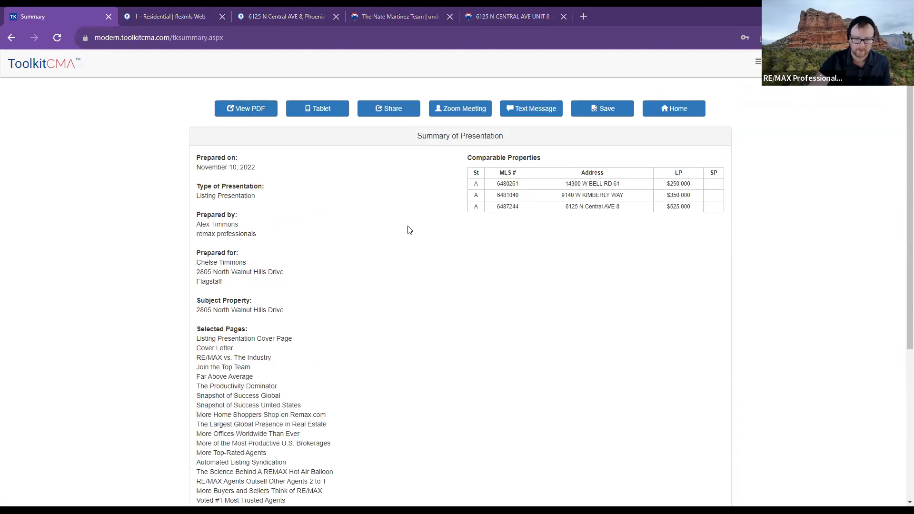
pyautogui.click(306, 109)
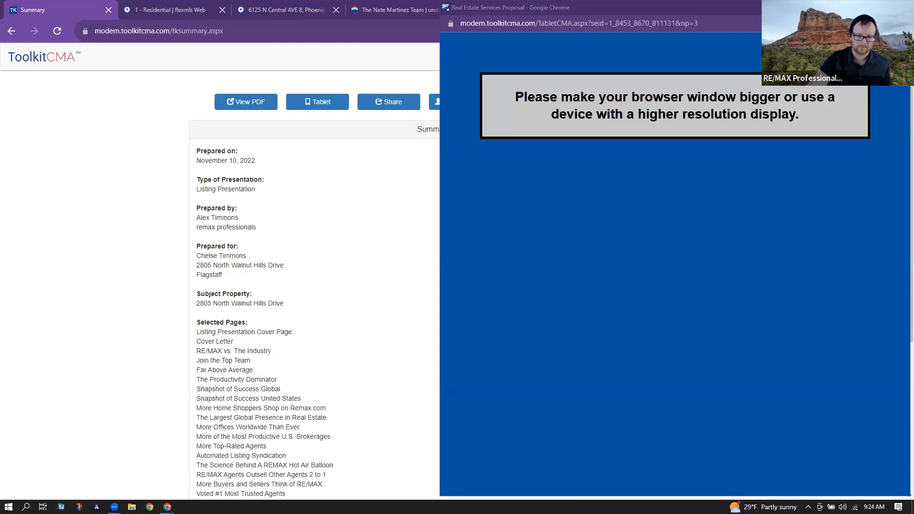
pyautogui.click(901, 7)
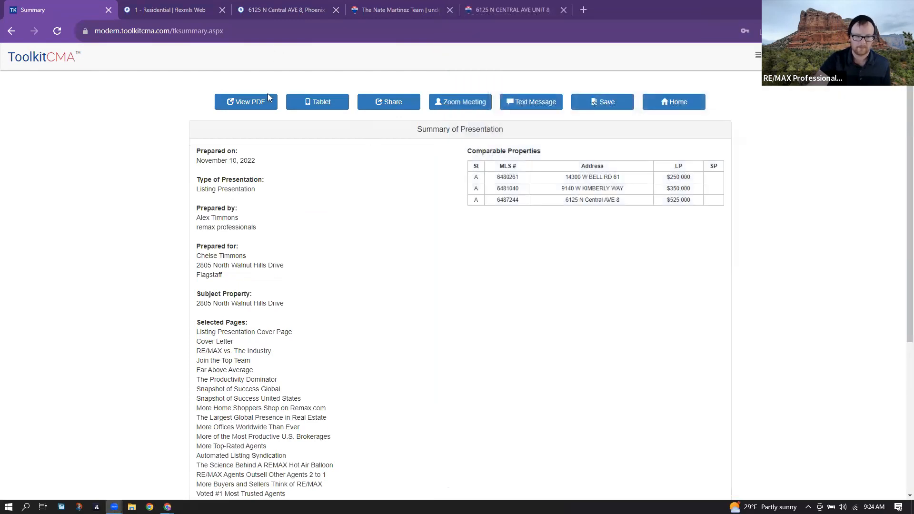
# - Open the listing presentation as a PDF and page through the opening pages, dismissing the rating prompt
pyautogui.click(247, 101)
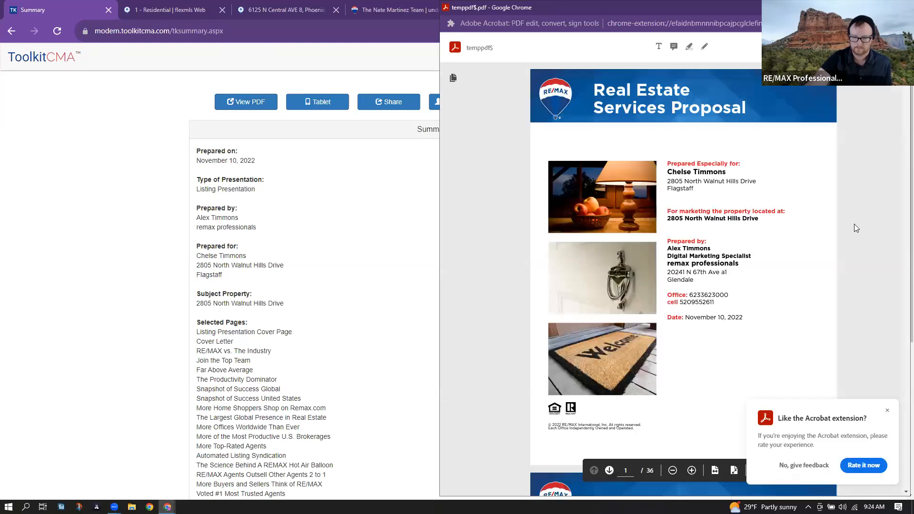
pyautogui.scroll(-2, 854, 224)
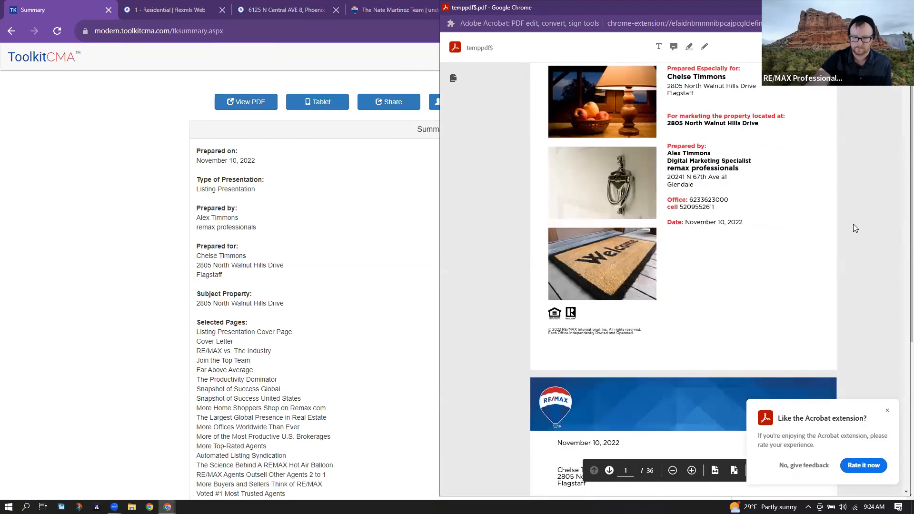
pyautogui.scroll(-1, 855, 228)
pyautogui.scroll(-1, 850, 230)
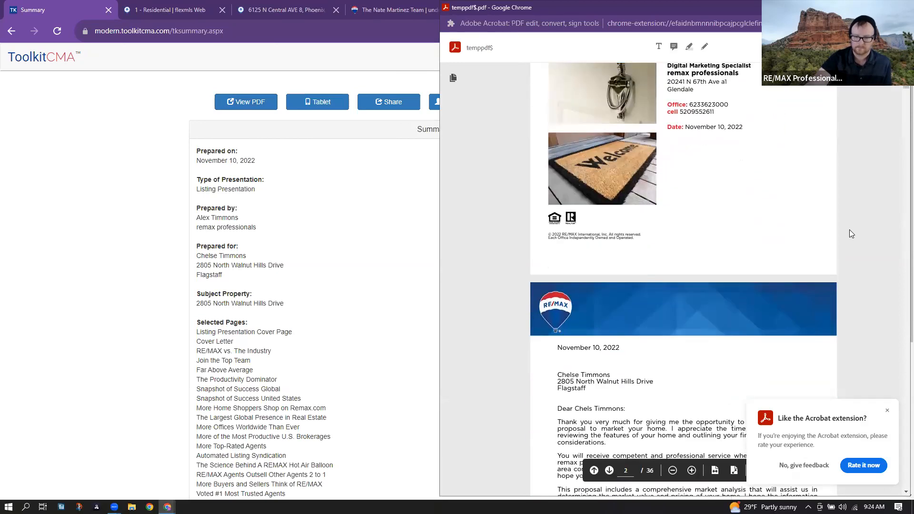
pyautogui.scroll(-5, 850, 230)
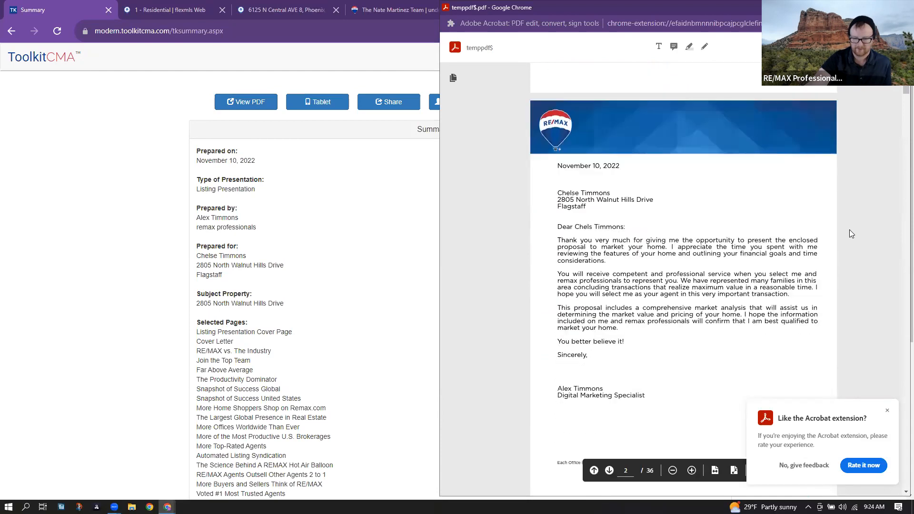
pyautogui.scroll(-2, 853, 233)
pyautogui.scroll(-5, 852, 233)
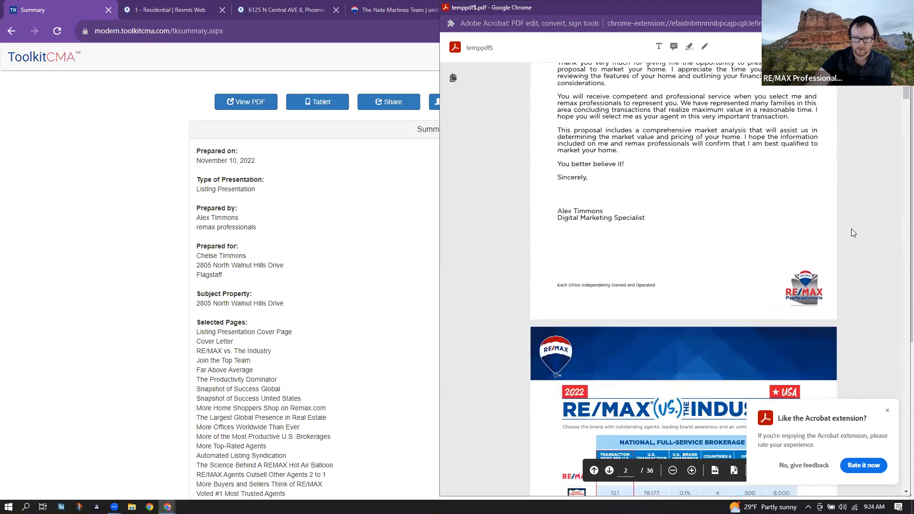
pyautogui.scroll(-3, 851, 228)
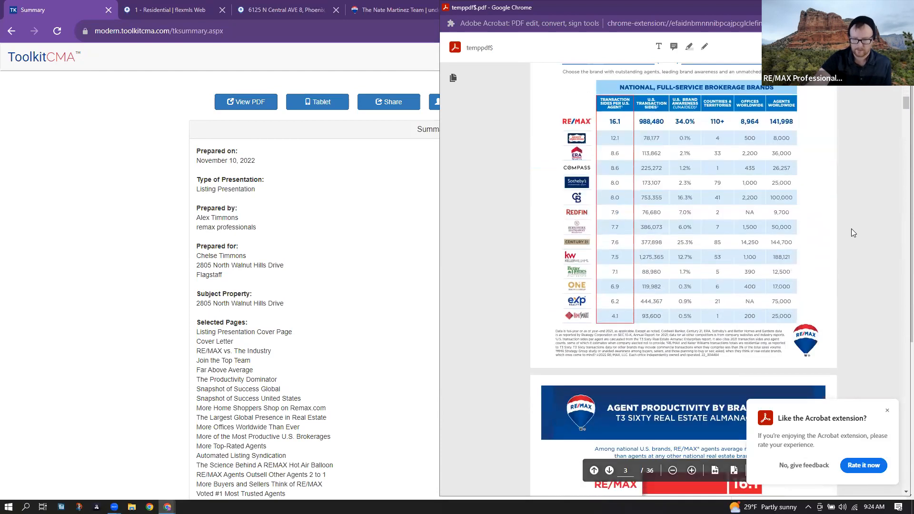
pyautogui.scroll(-15, 878, 233)
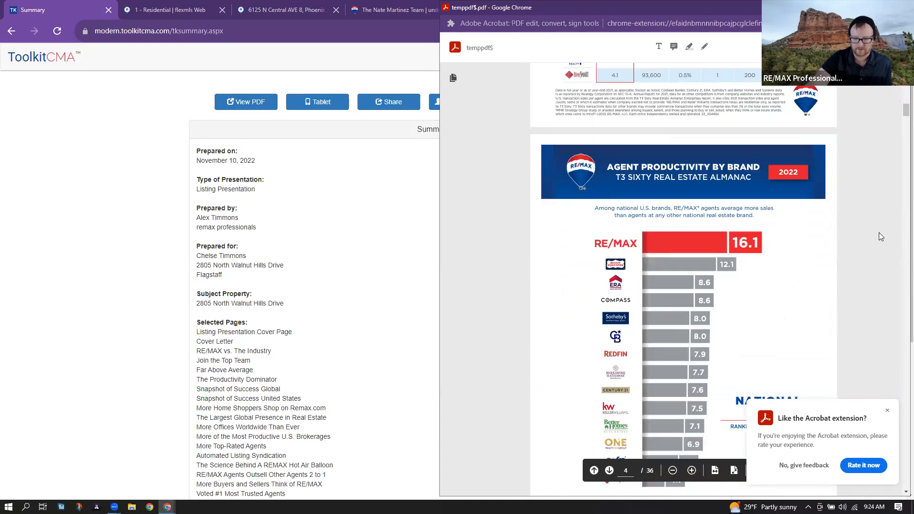
pyautogui.scroll(-15, 879, 233)
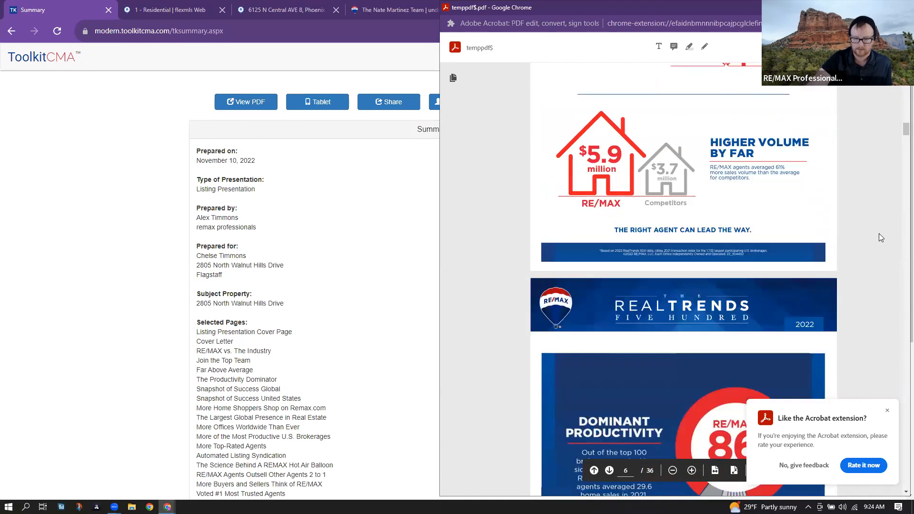
pyautogui.click(887, 410)
pyautogui.scroll(-1, 851, 326)
pyautogui.scroll(-15, 852, 329)
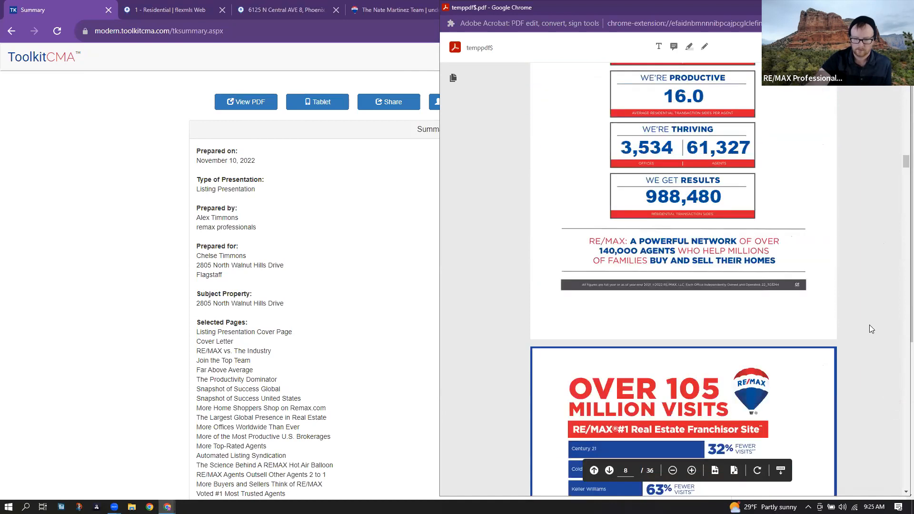
pyautogui.scroll(-20, 868, 325)
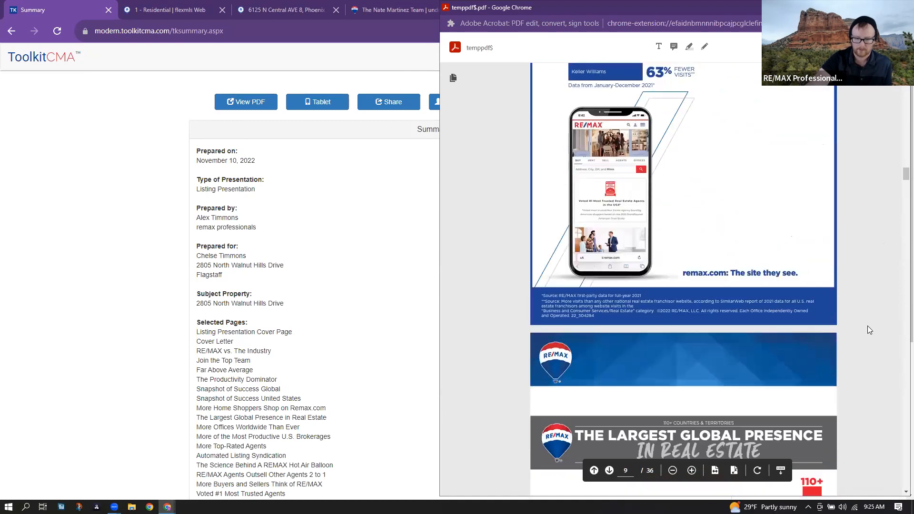
pyautogui.scroll(10, 869, 326)
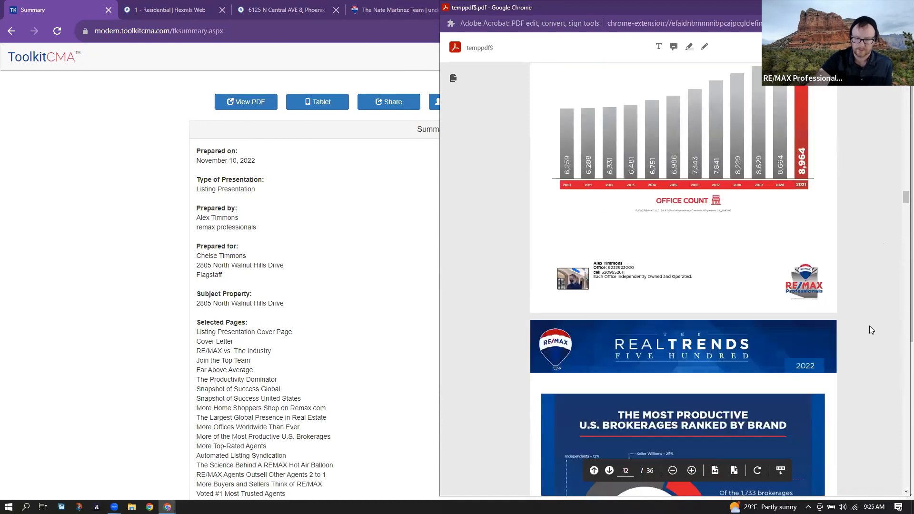
pyautogui.moveTo(620, 270); pyautogui.dragTo(675, 278)
pyautogui.click(701, 287)
# - Continue through the comparable listings pages and the average and high price figures
pyautogui.scroll(-20, 561, 296)
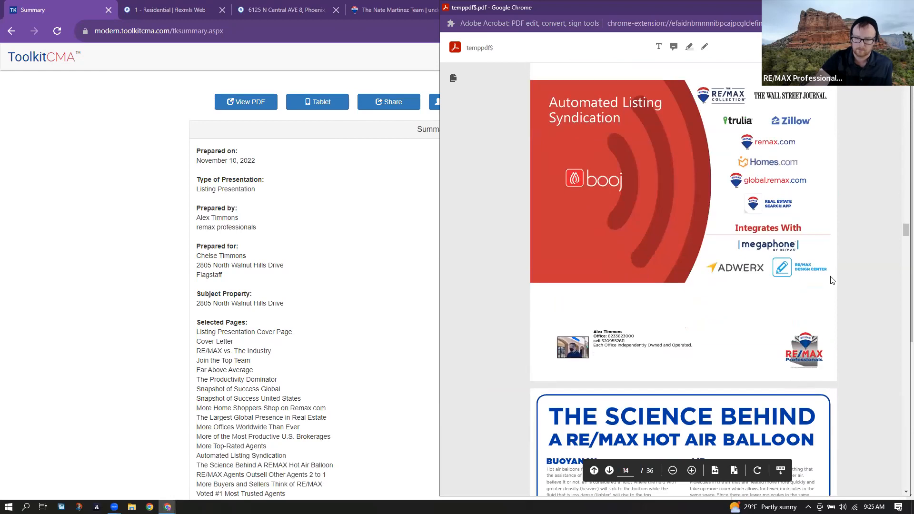
pyautogui.scroll(-6, 832, 283)
pyautogui.scroll(-10, 831, 282)
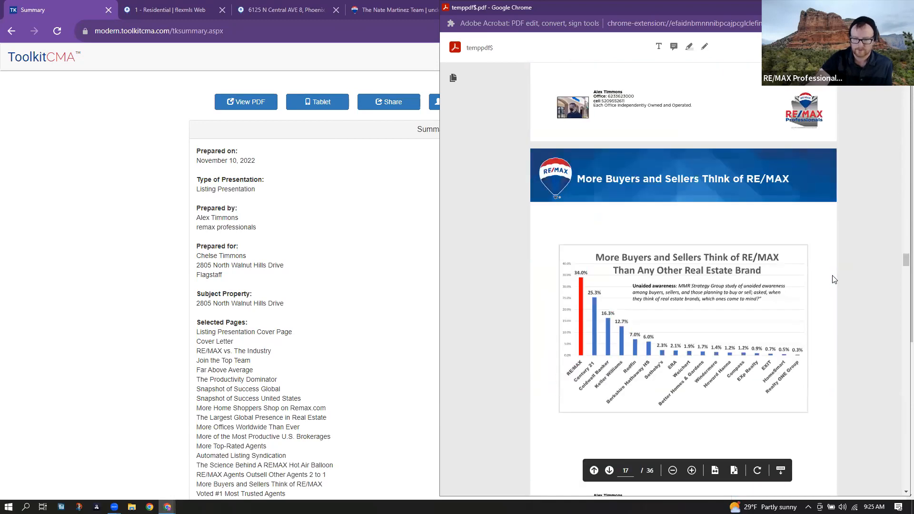
pyautogui.scroll(-10, 853, 285)
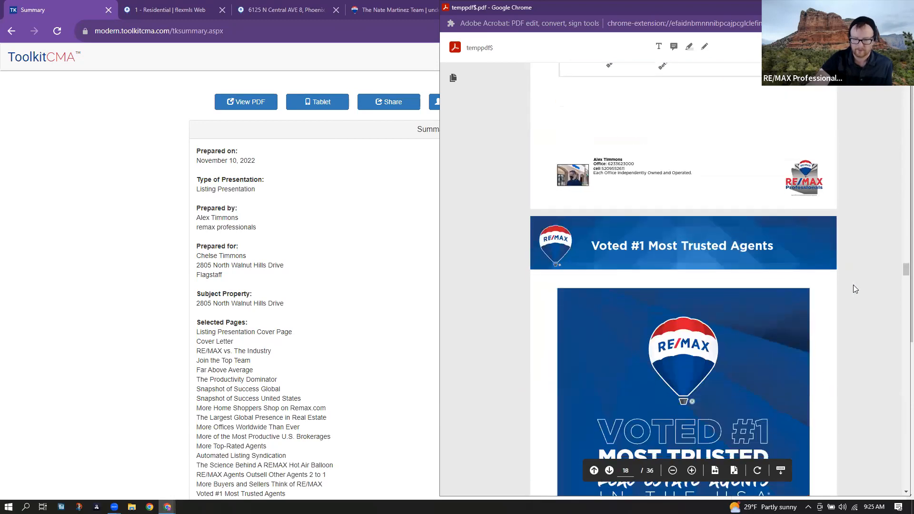
pyautogui.scroll(-15, 853, 291)
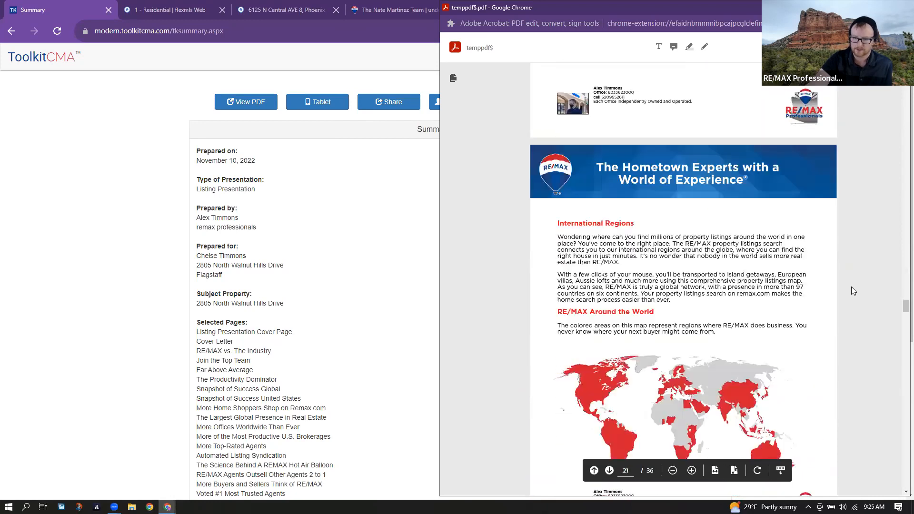
pyautogui.scroll(-7, 852, 286)
pyautogui.scroll(5, 851, 285)
pyautogui.scroll(-1, 851, 284)
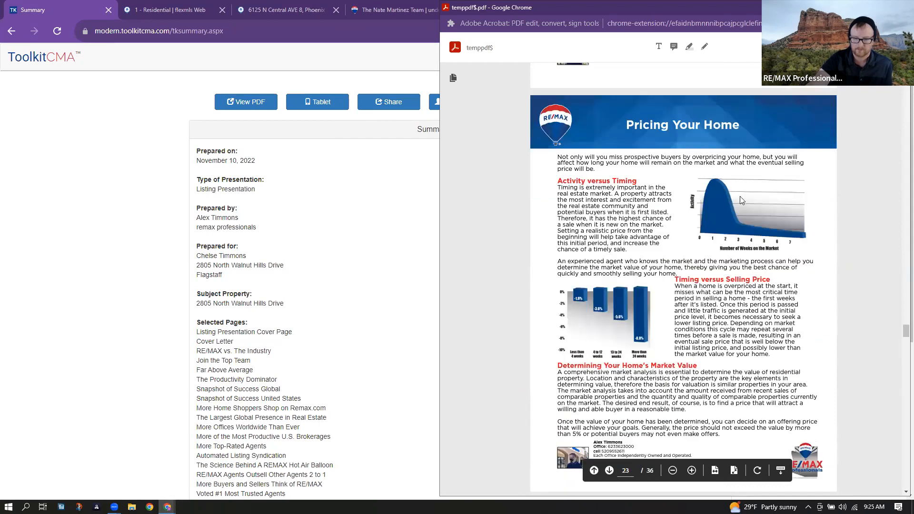
pyautogui.scroll(-15, 791, 266)
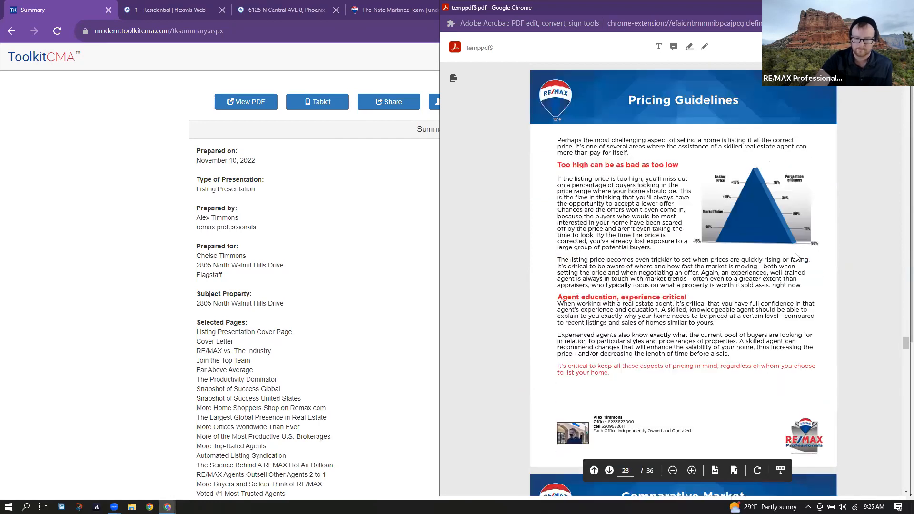
pyautogui.scroll(-1, 797, 257)
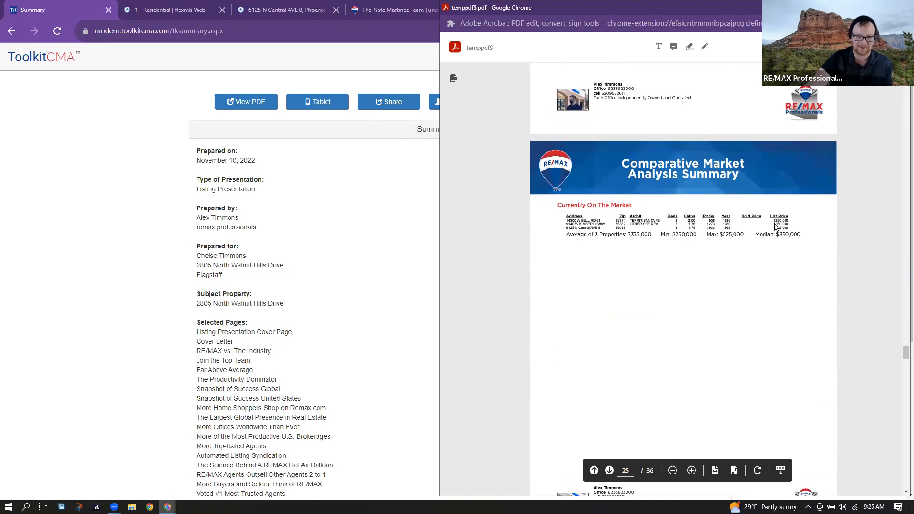
pyautogui.scroll(-1, 760, 380)
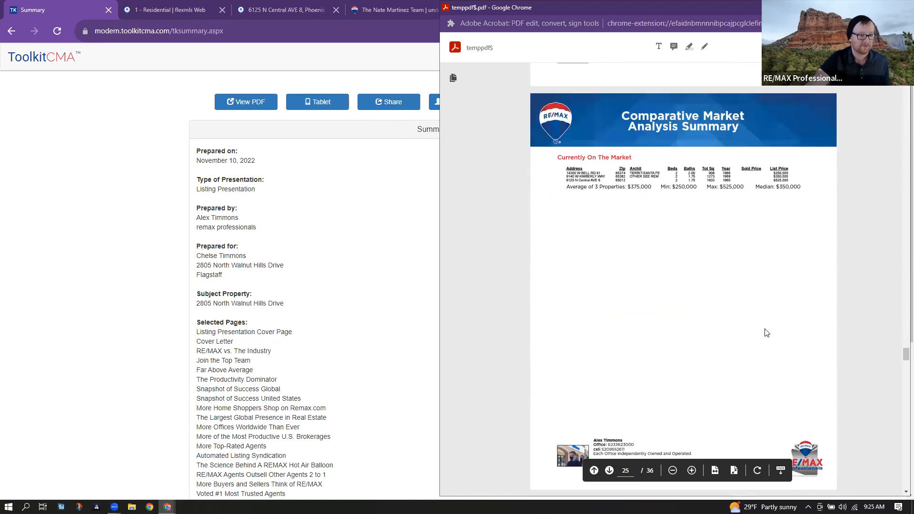
pyautogui.scroll(-8, 765, 330)
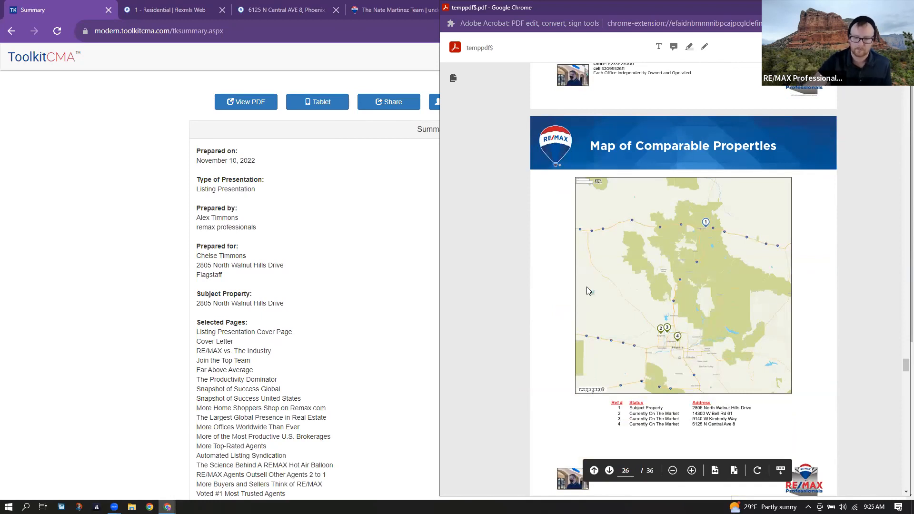
pyautogui.scroll(-1, 784, 291)
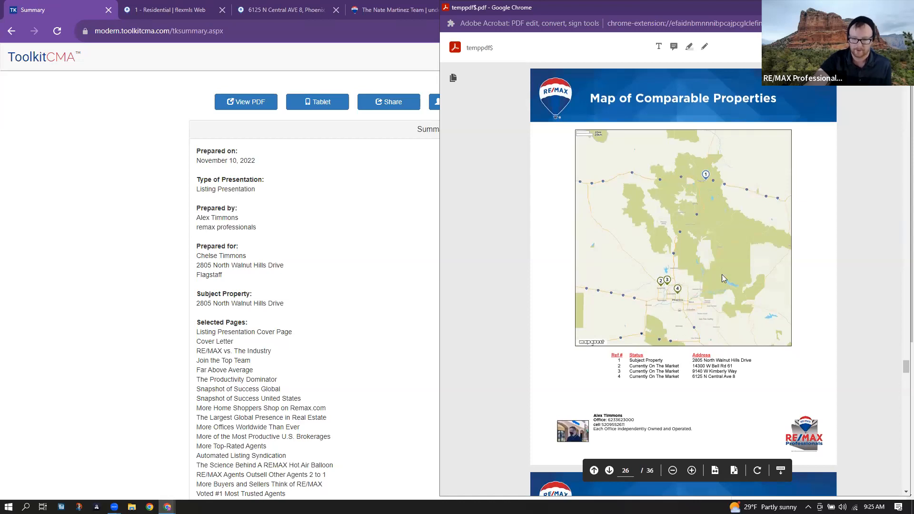
pyautogui.scroll(-6, 753, 363)
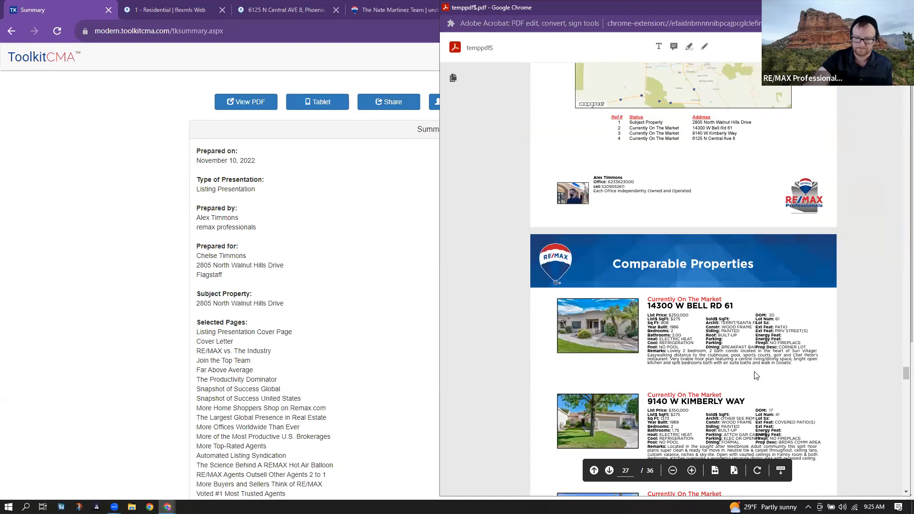
pyautogui.scroll(-4, 754, 376)
pyautogui.scroll(2, 751, 310)
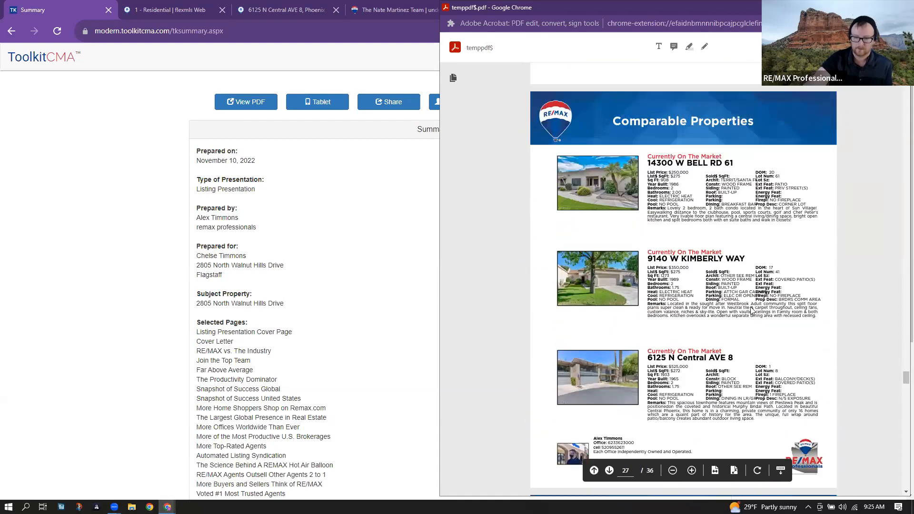
pyautogui.moveTo(662, 180); pyautogui.dragTo(663, 182)
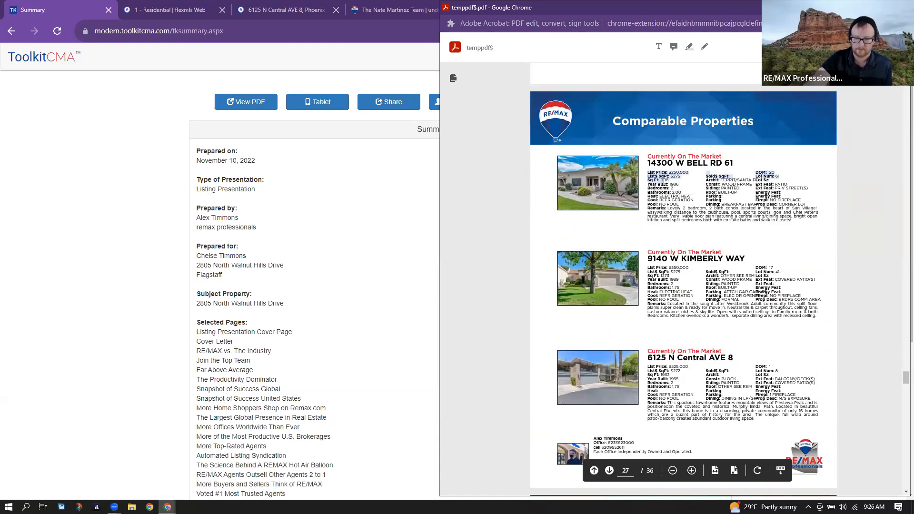
pyautogui.click(714, 265)
pyautogui.scroll(-8, 716, 268)
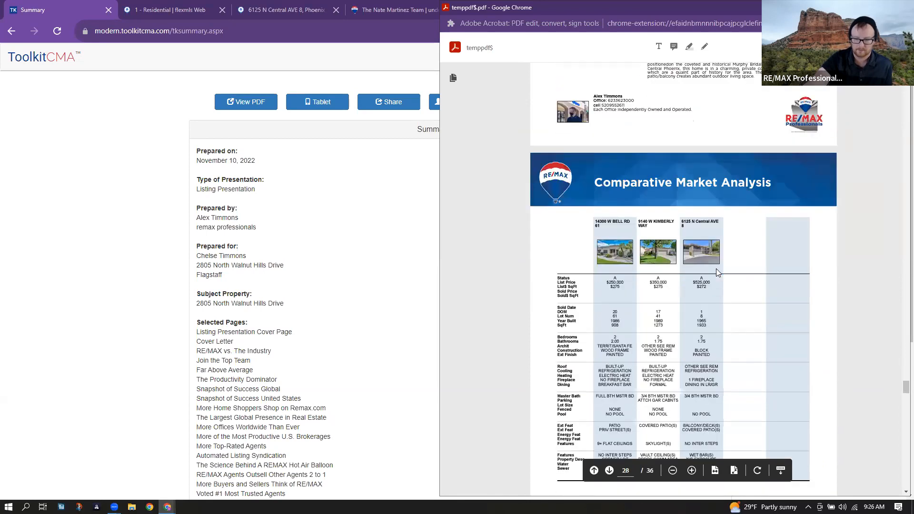
pyautogui.scroll(-1, 717, 270)
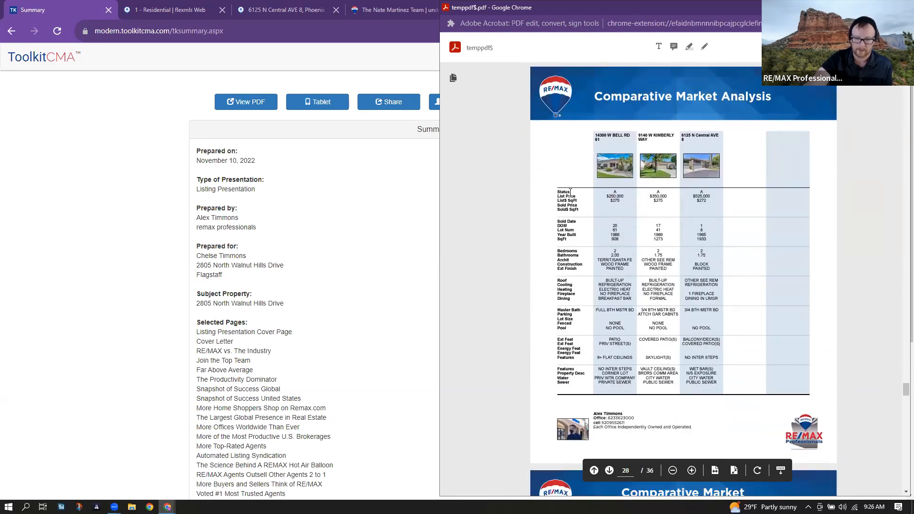
pyautogui.scroll(-7, 641, 248)
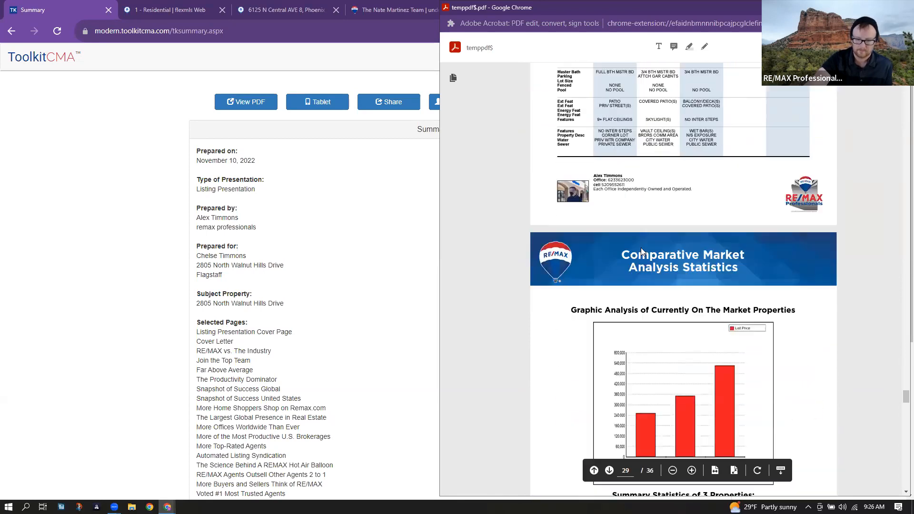
pyautogui.scroll(-2, 642, 249)
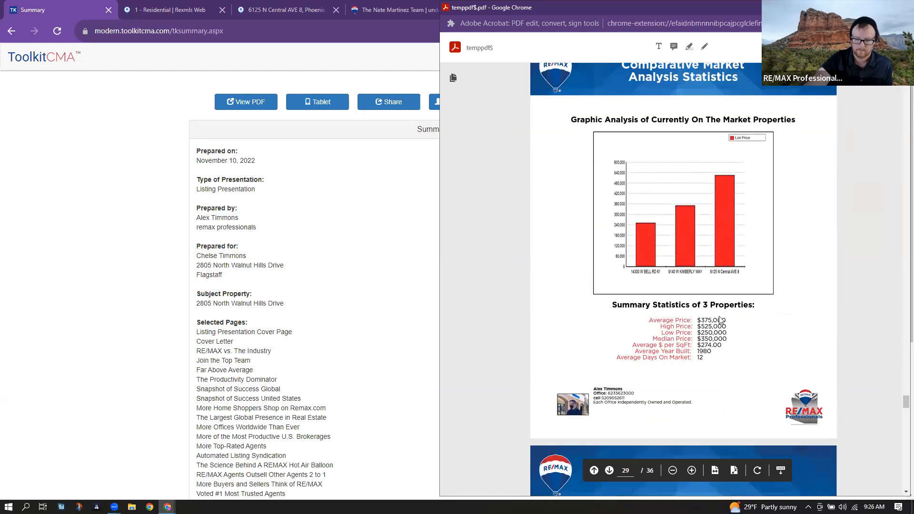
pyautogui.moveTo(726, 325); pyautogui.dragTo(709, 322)
pyautogui.click(715, 357)
# - Scroll to the final page 36 and close the PDF
pyautogui.scroll(-8, 684, 392)
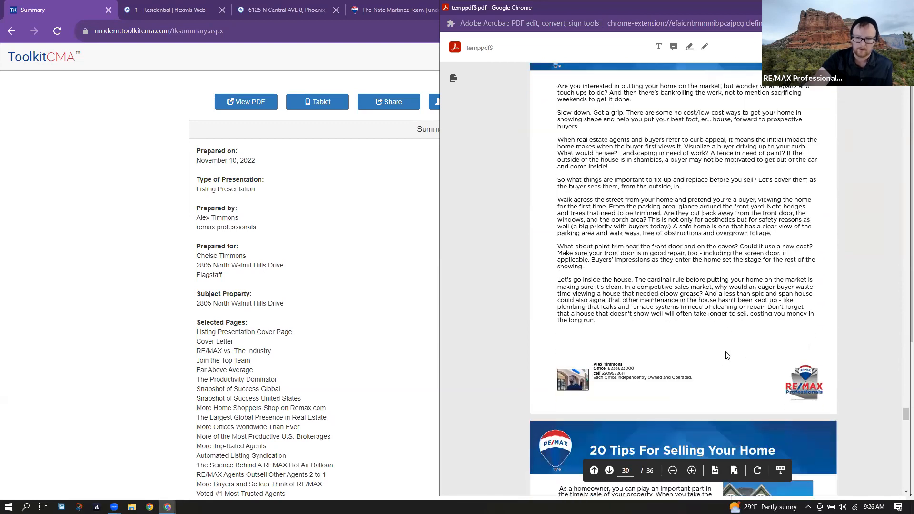
pyautogui.scroll(-12, 727, 353)
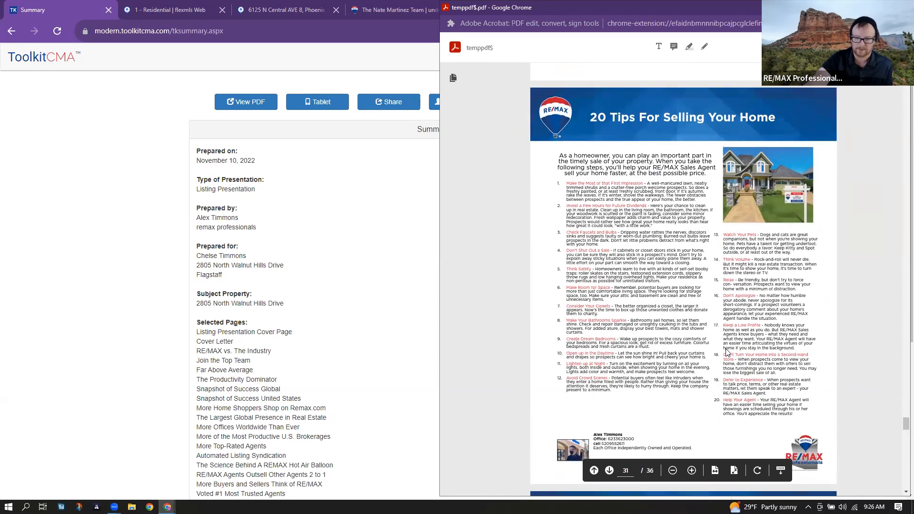
pyautogui.scroll(-15, 726, 352)
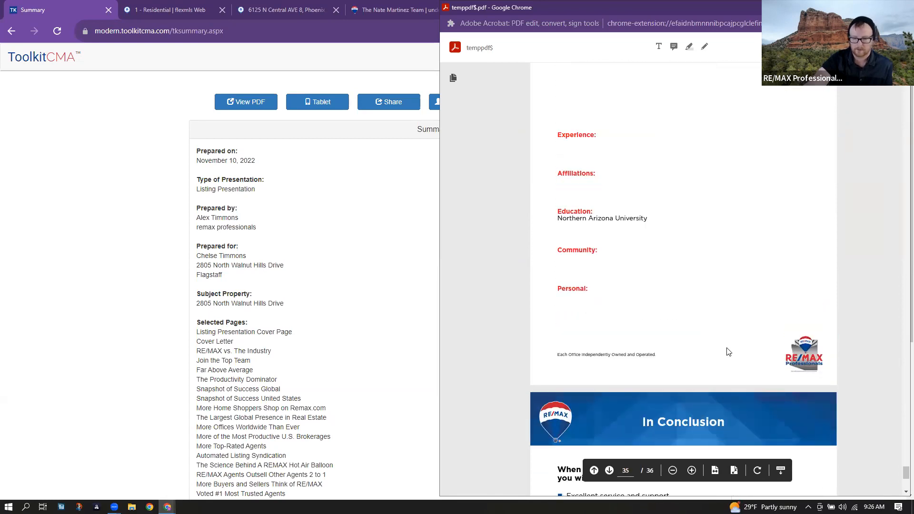
pyautogui.scroll(2, 728, 352)
pyautogui.scroll(-6, 726, 351)
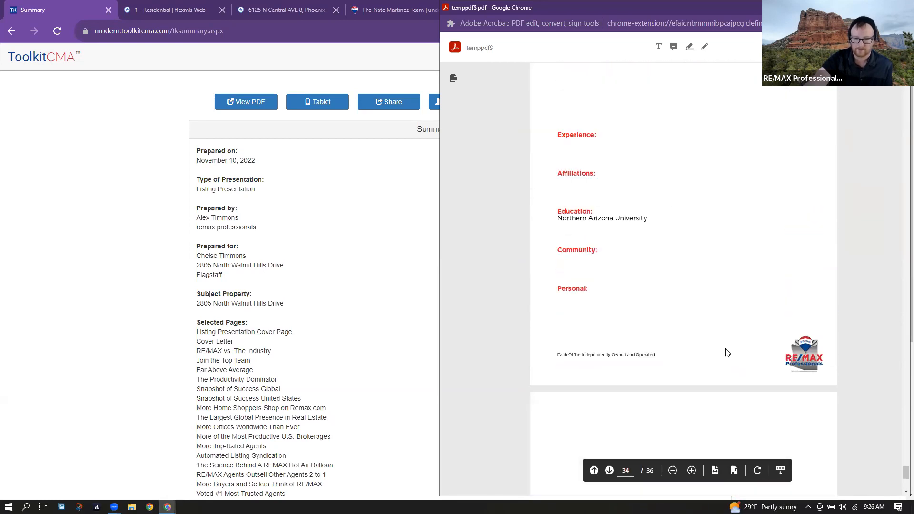
pyautogui.scroll(2, 732, 316)
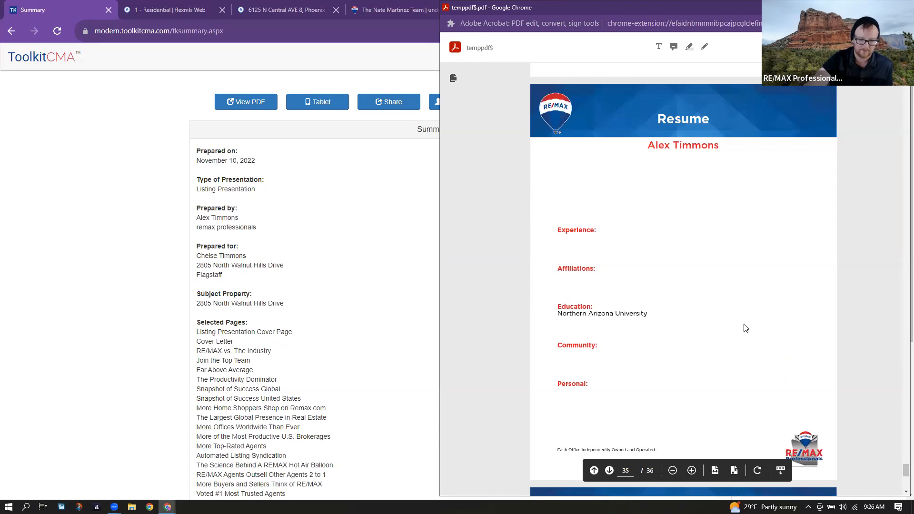
pyautogui.scroll(-7, 745, 328)
pyautogui.scroll(-1, 746, 328)
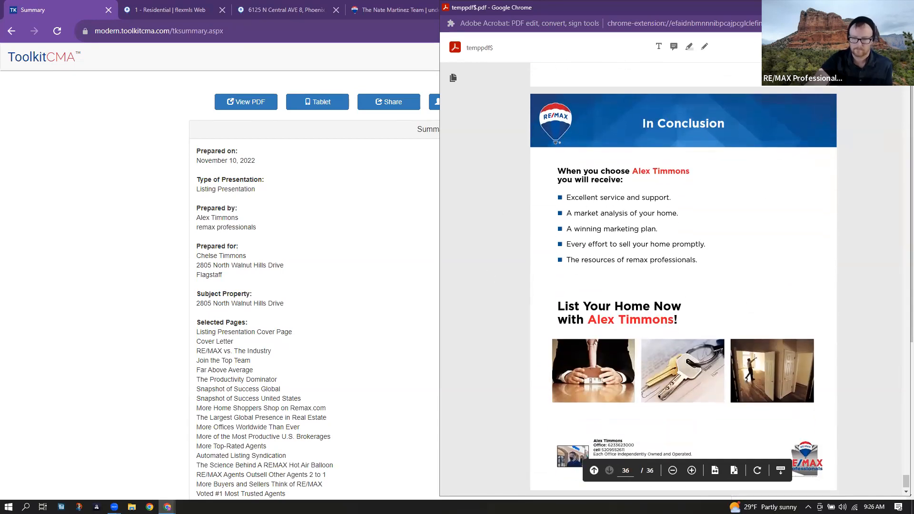
pyautogui.click(900, 8)
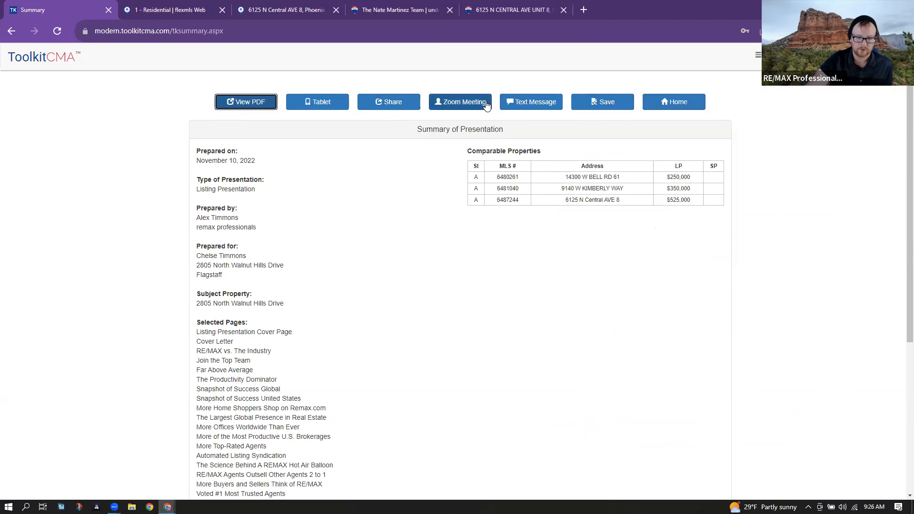
pyautogui.click(437, 104)
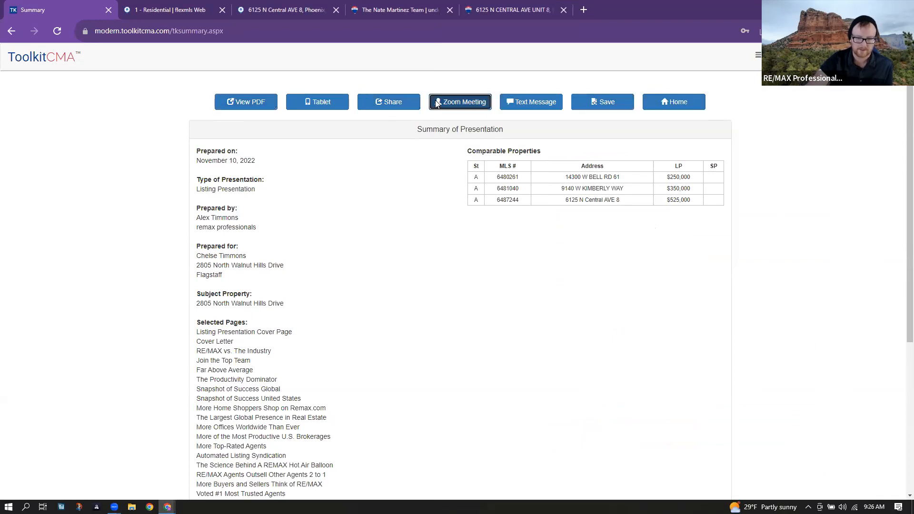
pyautogui.scroll(-2, 482, 186)
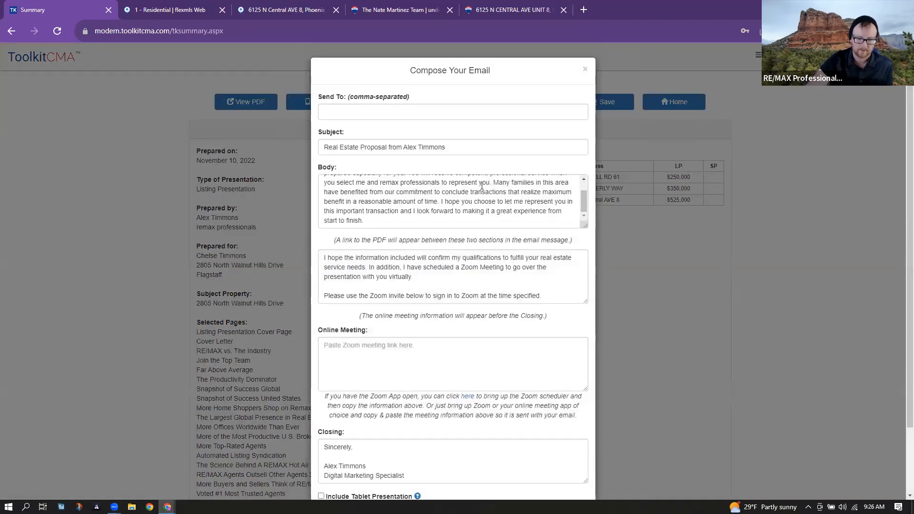
pyautogui.scroll(-2, 480, 309)
pyautogui.click(442, 273)
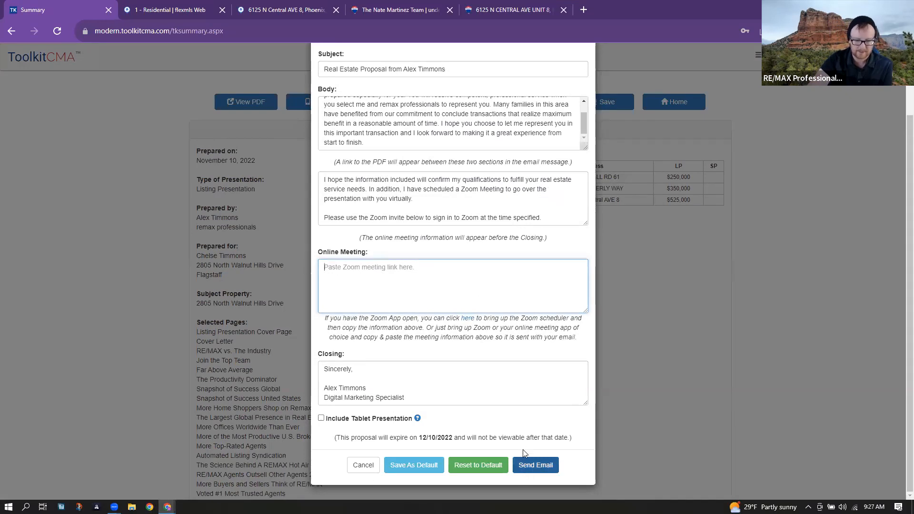
pyautogui.click(351, 468)
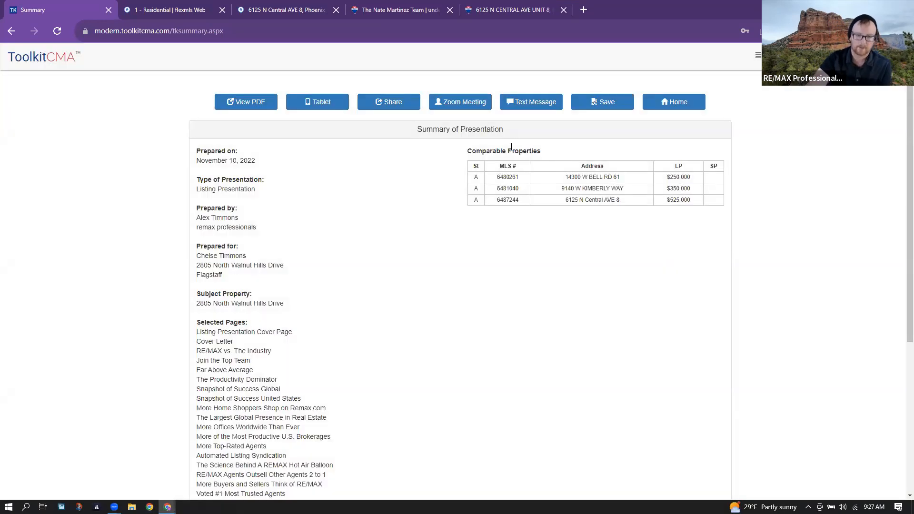
# - Text the presentation link to the recipient's phone number, then save the presentation
pyautogui.click(524, 101)
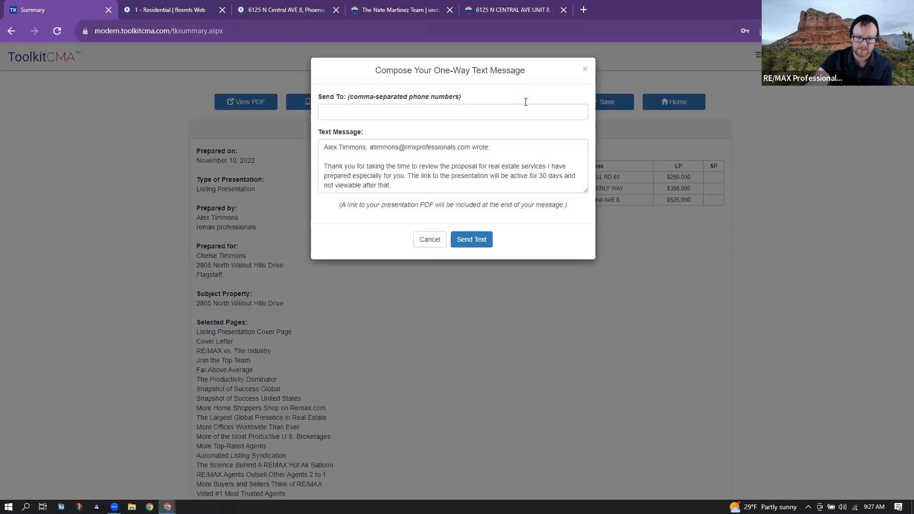
pyautogui.click(384, 115)
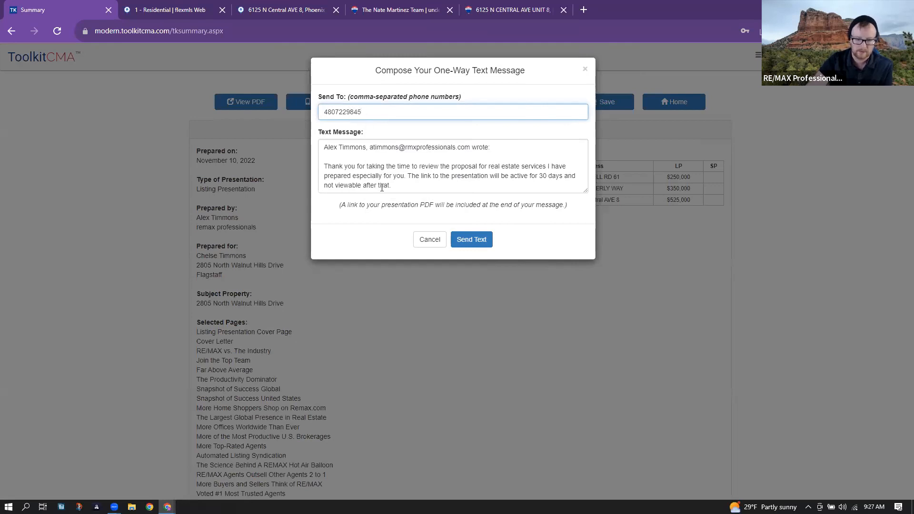
pyautogui.click(486, 238)
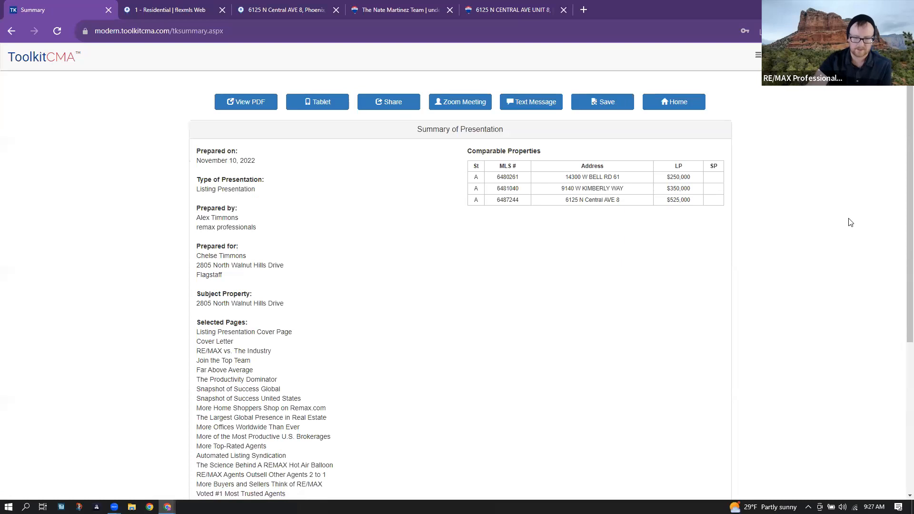
pyautogui.click(605, 101)
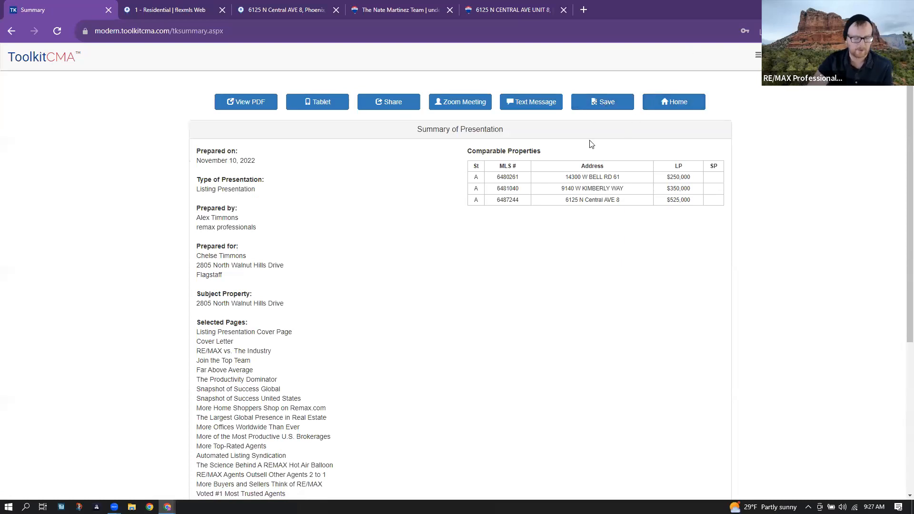
# - Go back to the ToolkitCMA home page and highlight the newest Recent Saves entry and its date
pyautogui.click(656, 107)
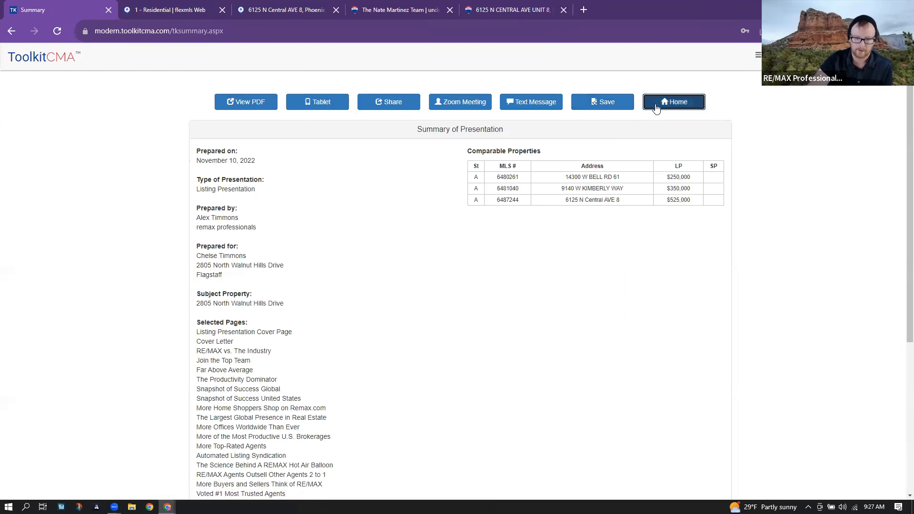
pyautogui.scroll(-3, 665, 183)
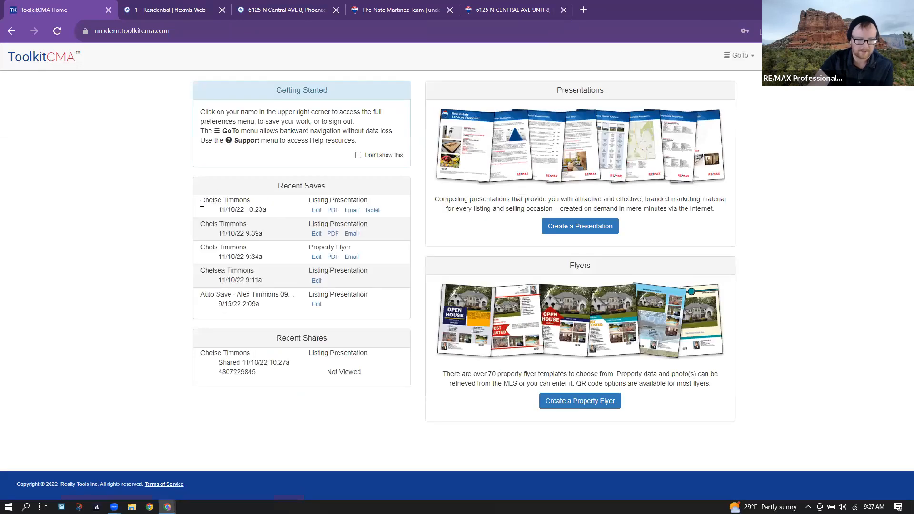
pyautogui.moveTo(210, 203); pyautogui.dragTo(271, 212)
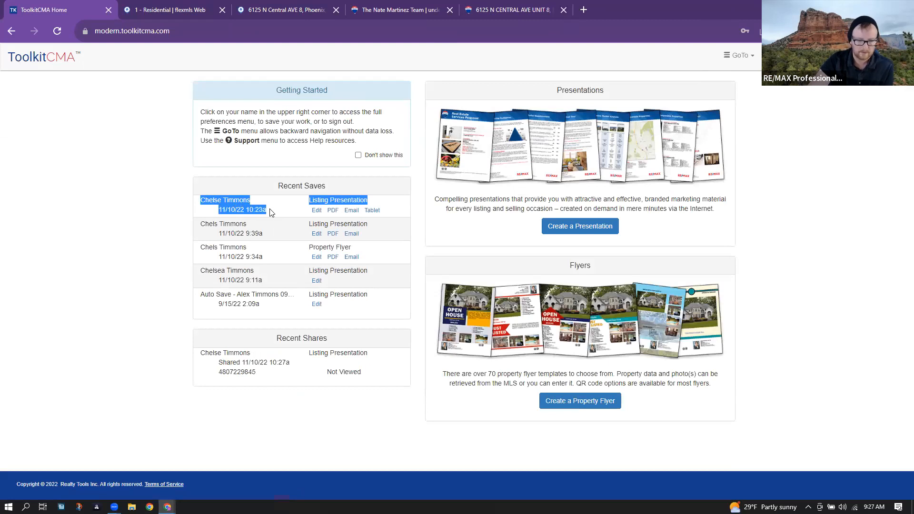
pyautogui.click(274, 218)
pyautogui.moveTo(274, 210); pyautogui.dragTo(221, 215)
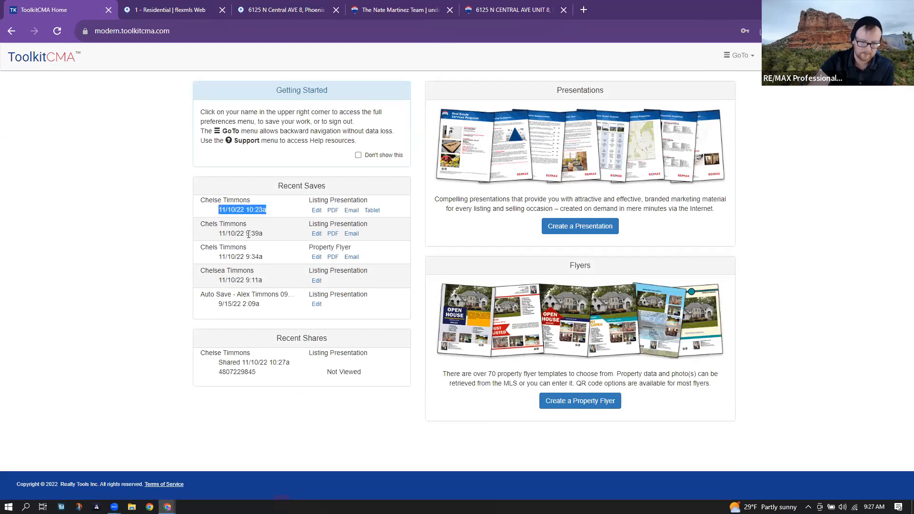
pyautogui.click(411, 217)
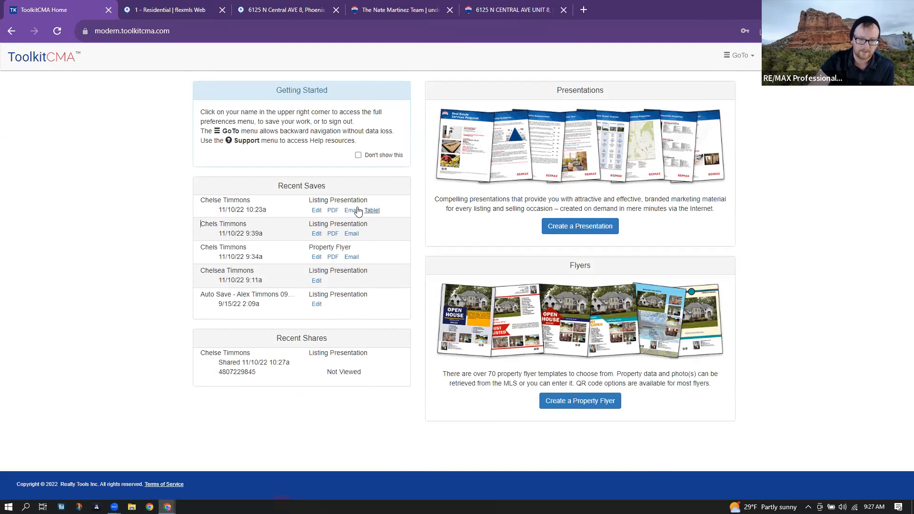
# - Open the newest saved listing presentation's 36-page PDF, scroll through it, and close it
pyautogui.click(334, 212)
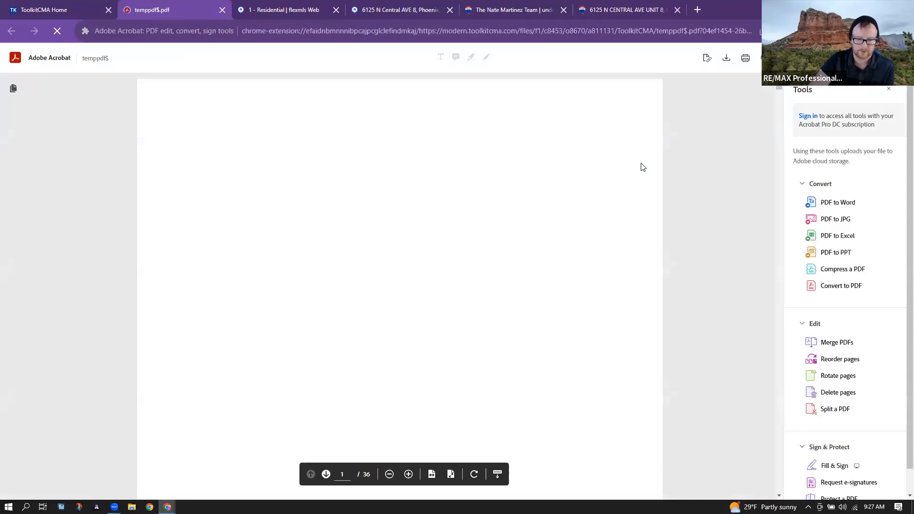
pyautogui.scroll(-5, 680, 211)
pyautogui.scroll(-10, 680, 210)
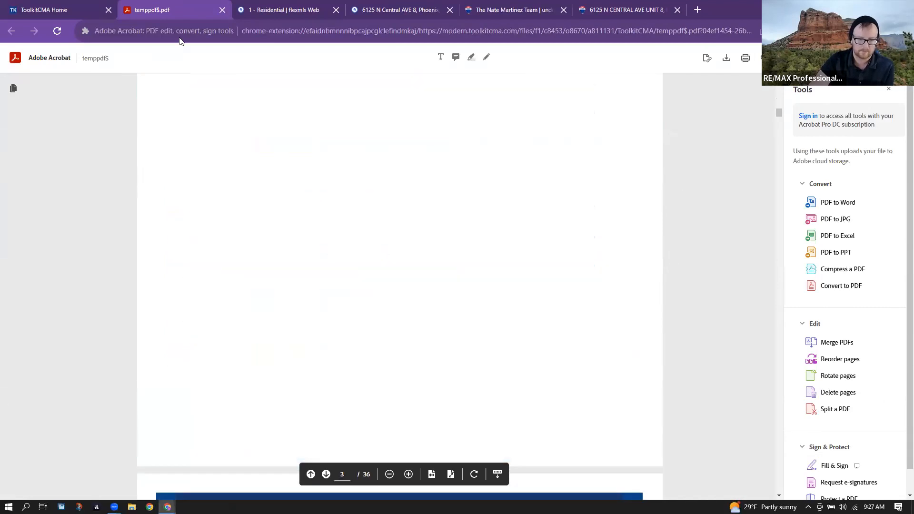
pyautogui.click(222, 9)
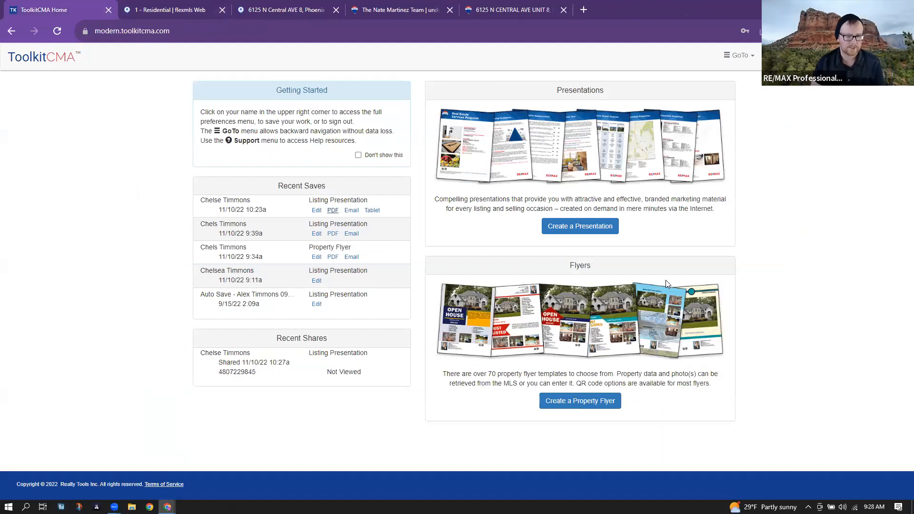
pyautogui.click(609, 226)
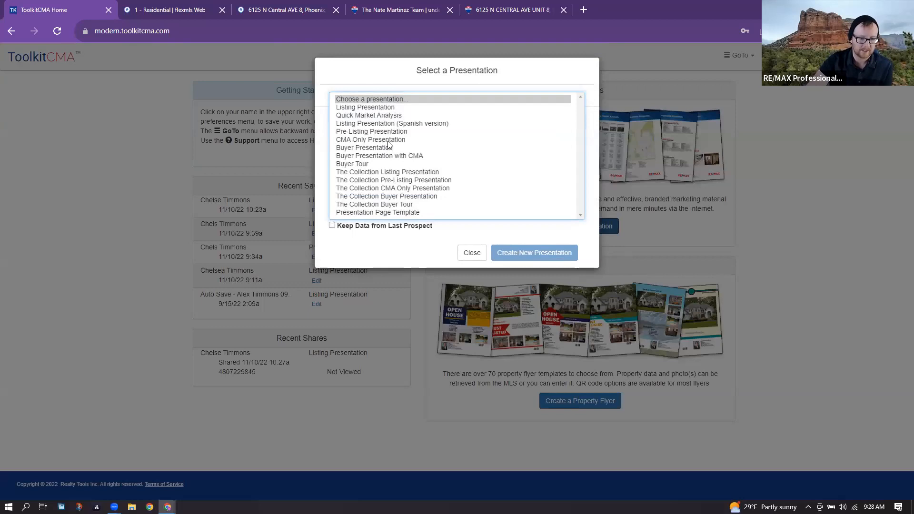
pyautogui.click(389, 132)
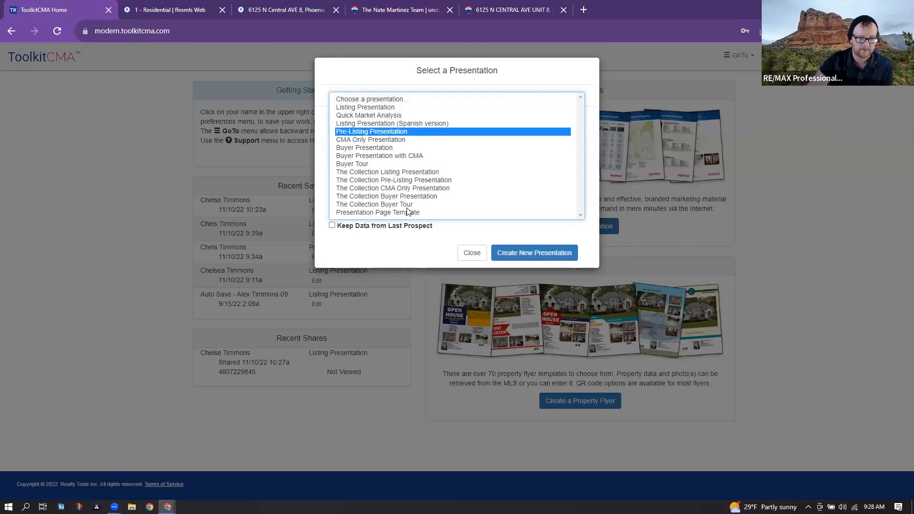
pyautogui.click(389, 197)
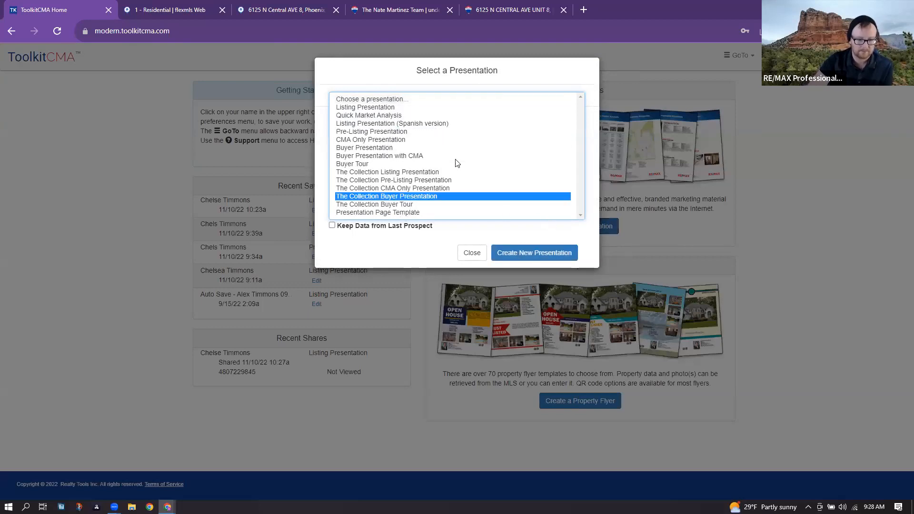
pyautogui.click(385, 115)
pyautogui.click(473, 254)
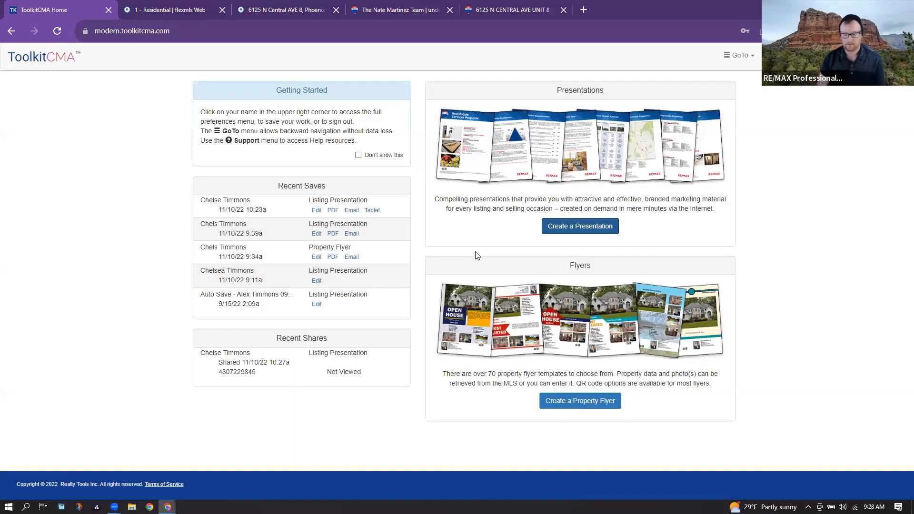
pyautogui.click(200, 10)
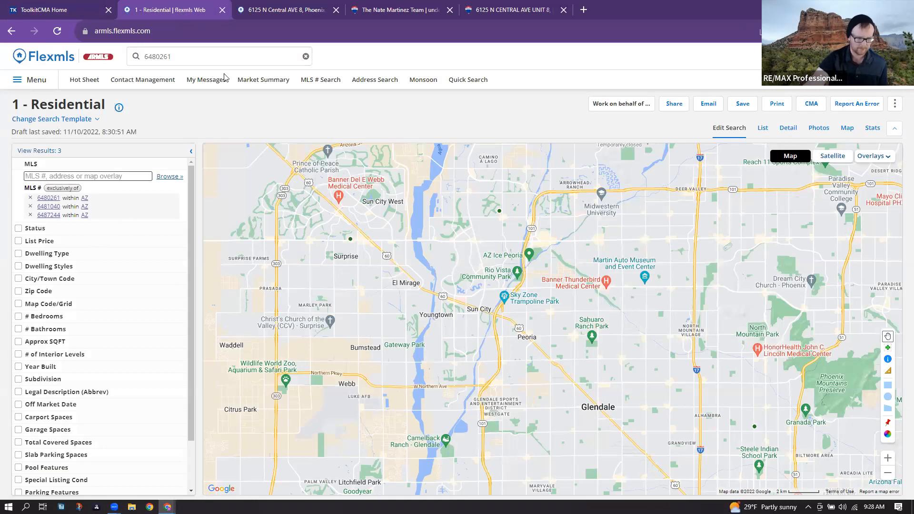
pyautogui.click(60, 6)
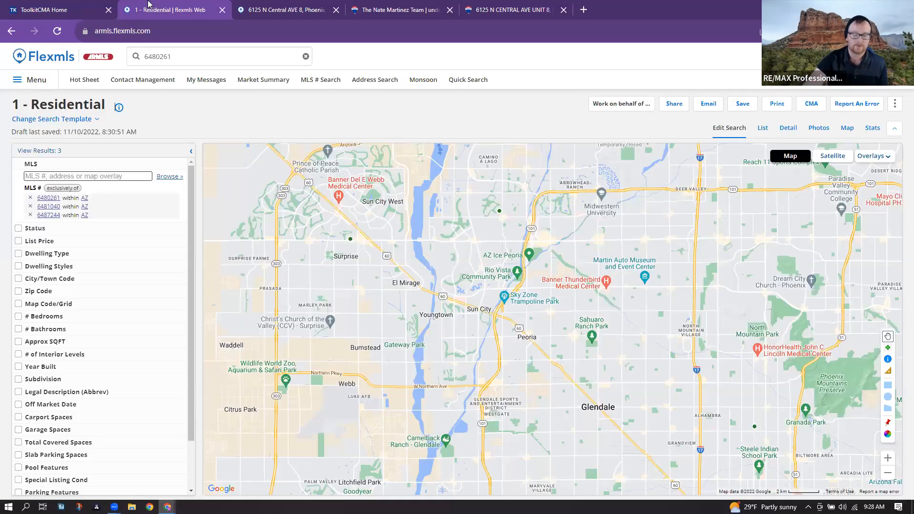
pyautogui.click(157, 7)
pyautogui.click(43, 7)
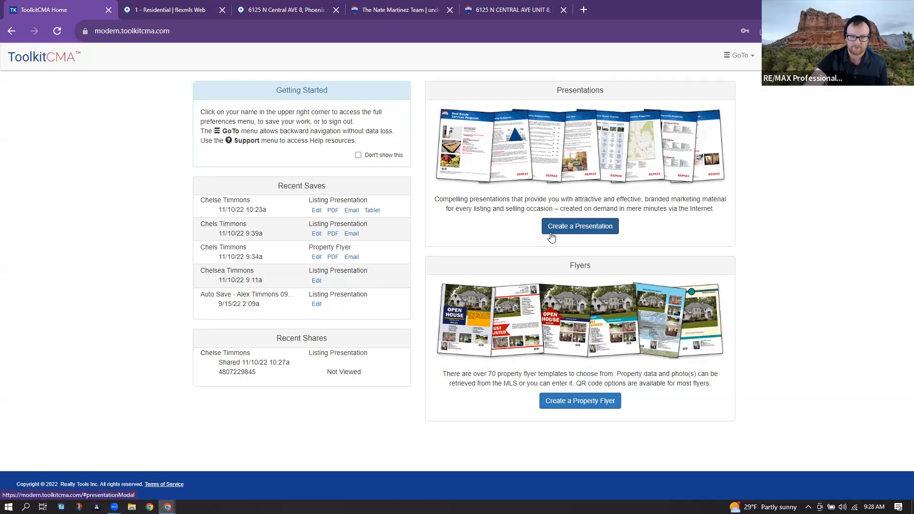
pyautogui.click(357, 14)
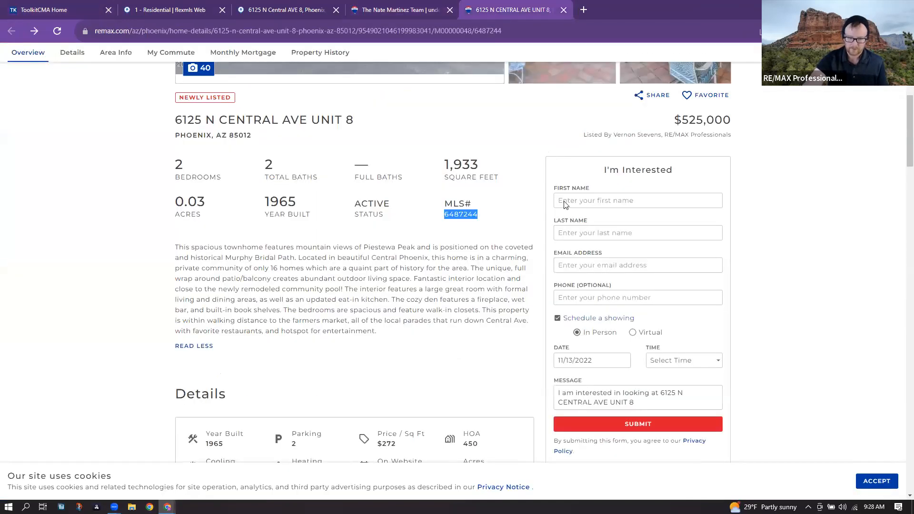
pyautogui.click(492, 9)
pyautogui.scroll(5, 645, 328)
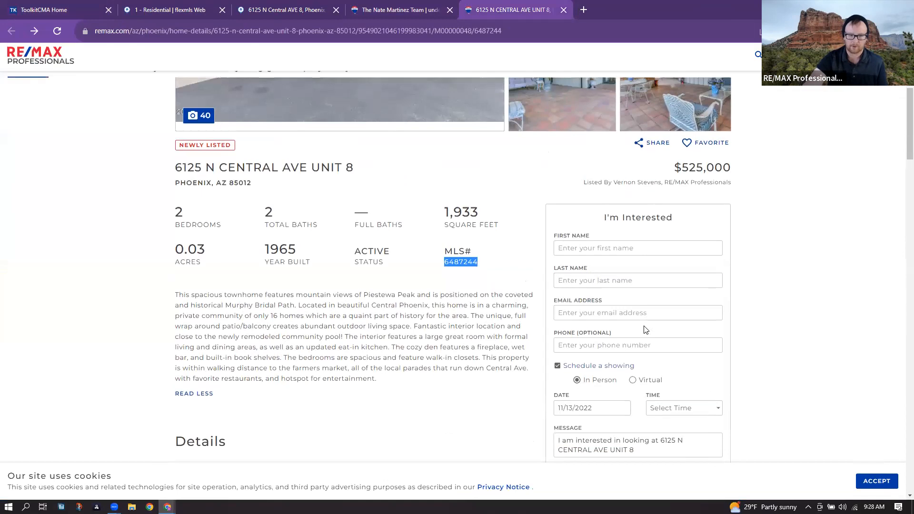
pyautogui.click(510, 381)
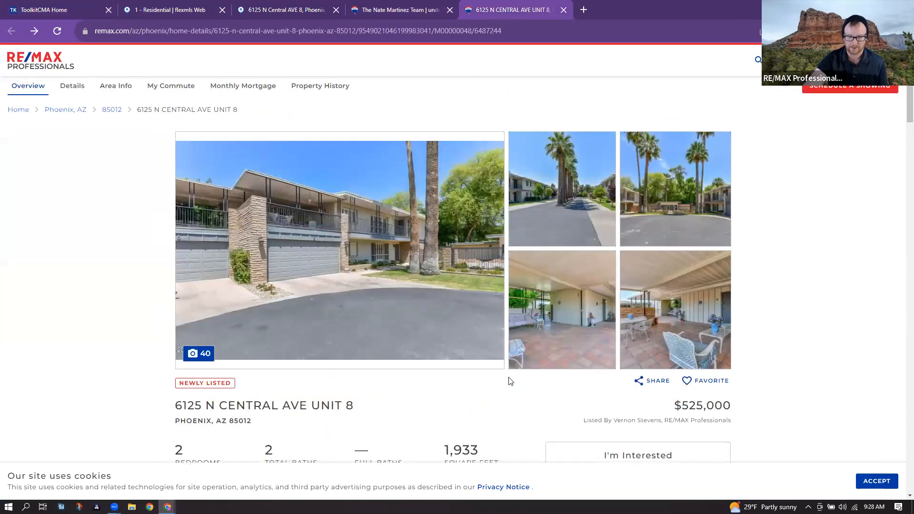
pyautogui.scroll(-4, 509, 380)
pyautogui.scroll(-2, 313, 316)
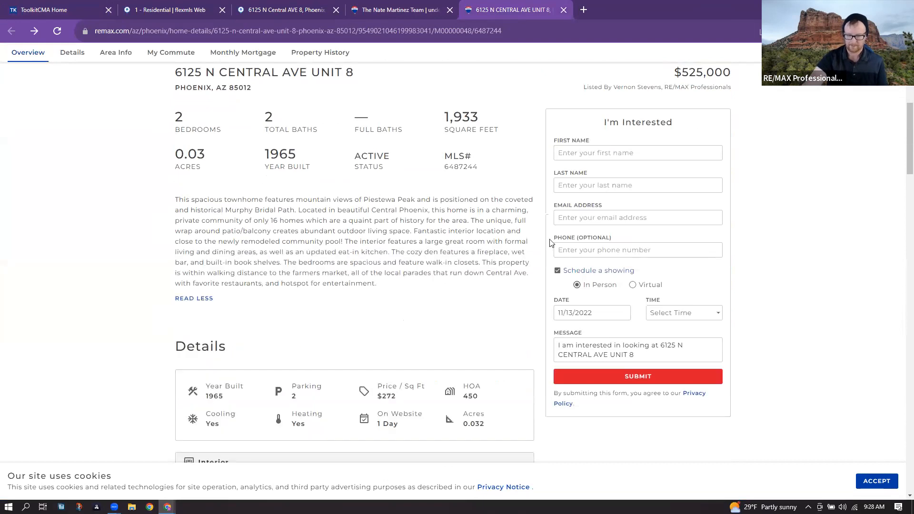
pyautogui.scroll(-1, 467, 288)
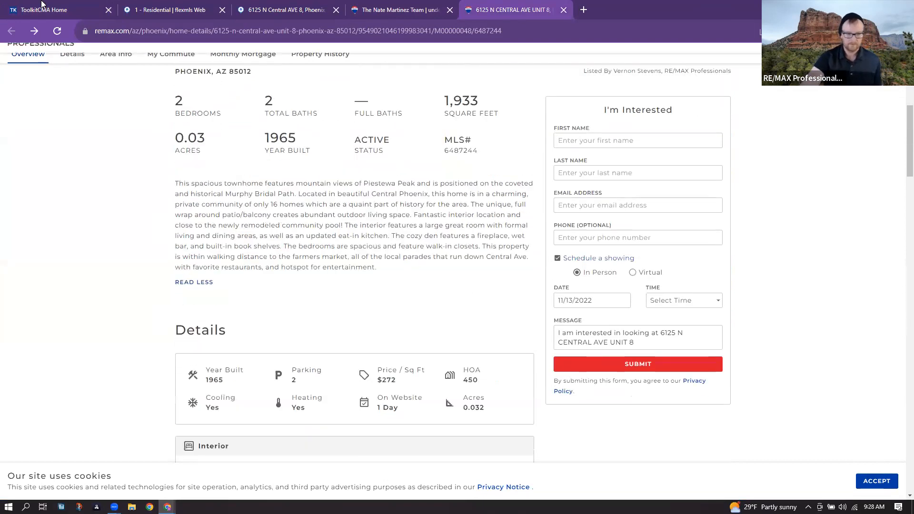
pyautogui.hotkey('ctrl', '1')
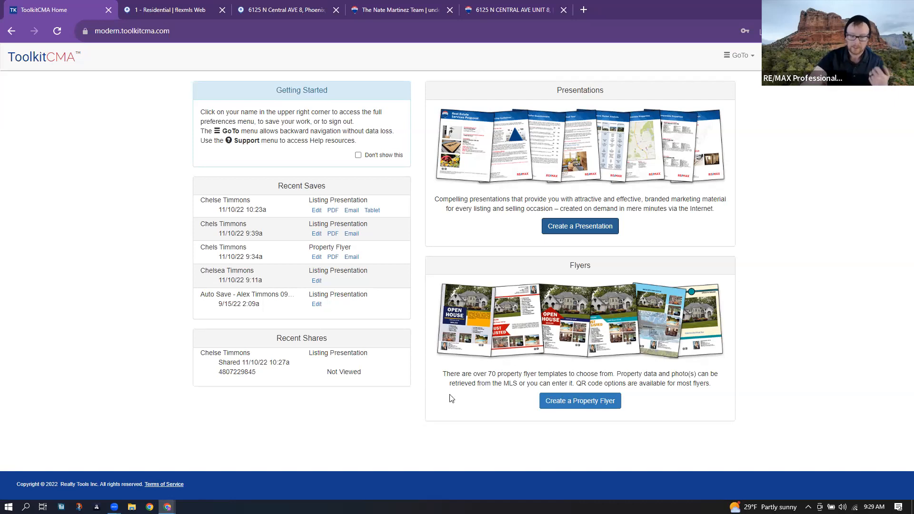
# - Click in the lower part of the ToolkitCMA home page showing the Recent Saves and Recent Shares panels
pyautogui.click(300, 407)
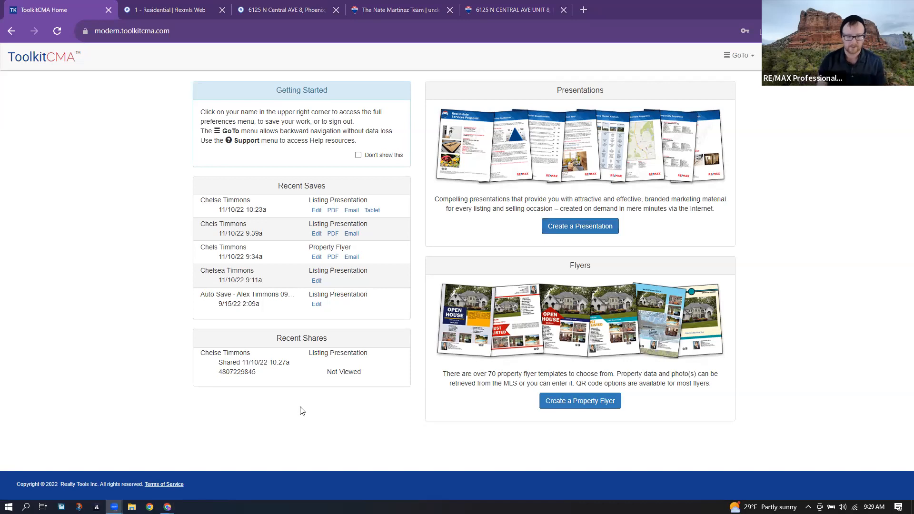
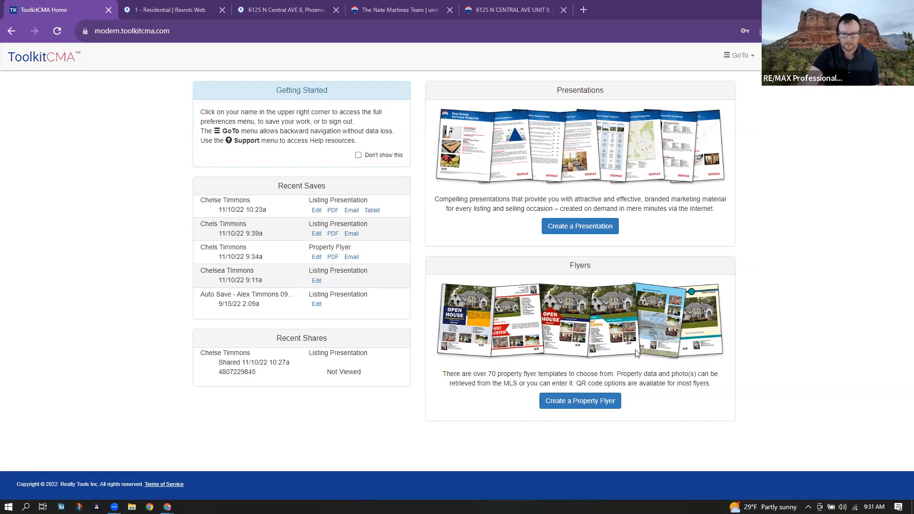
# - Start a new property flyer, browse the template gallery, and pick The Radcliffe layout
pyautogui.click(579, 401)
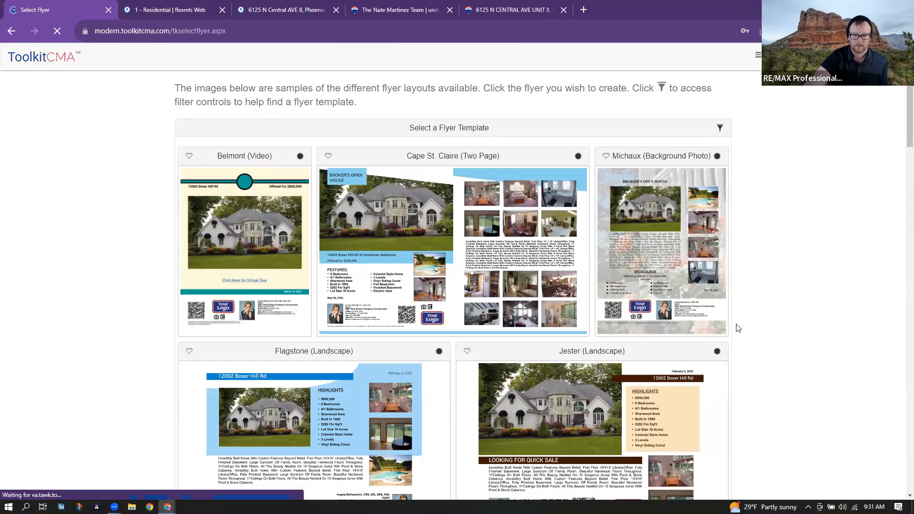
pyautogui.scroll(-7, 738, 326)
pyautogui.scroll(-8, 738, 325)
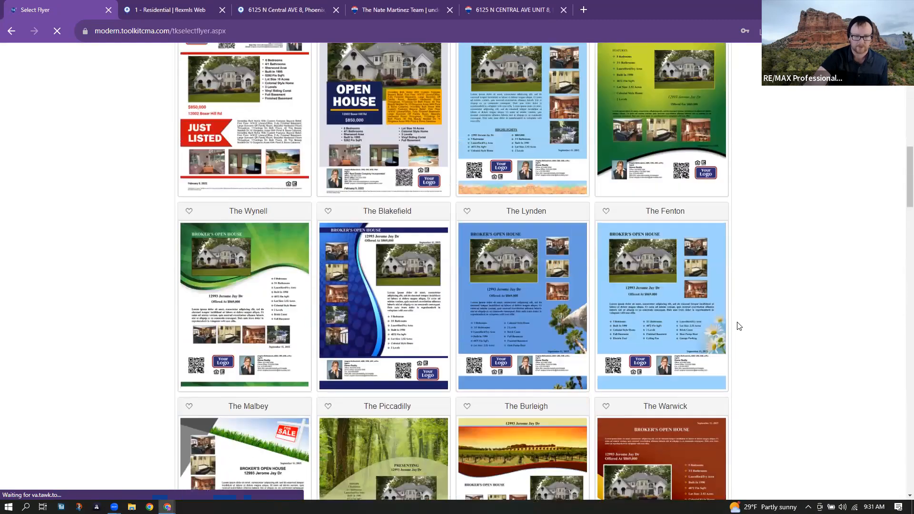
pyautogui.scroll(-11, 739, 326)
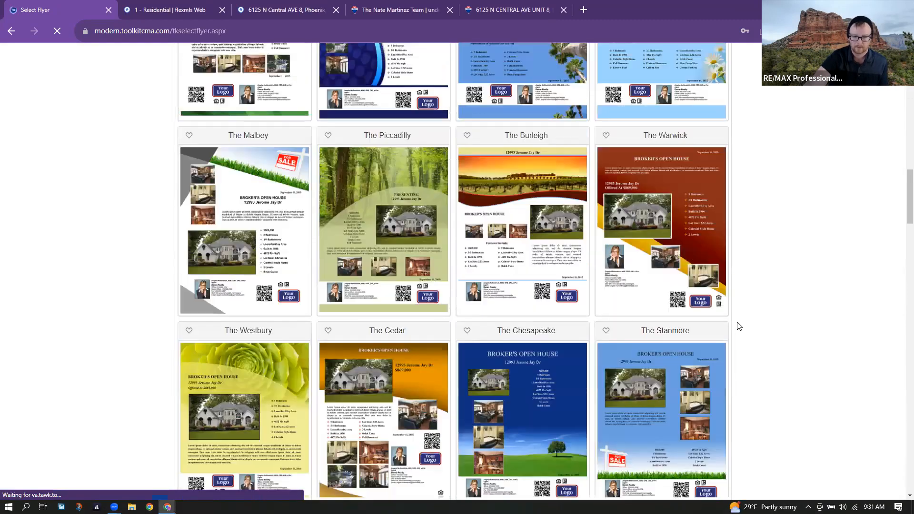
pyautogui.scroll(-1, 762, 317)
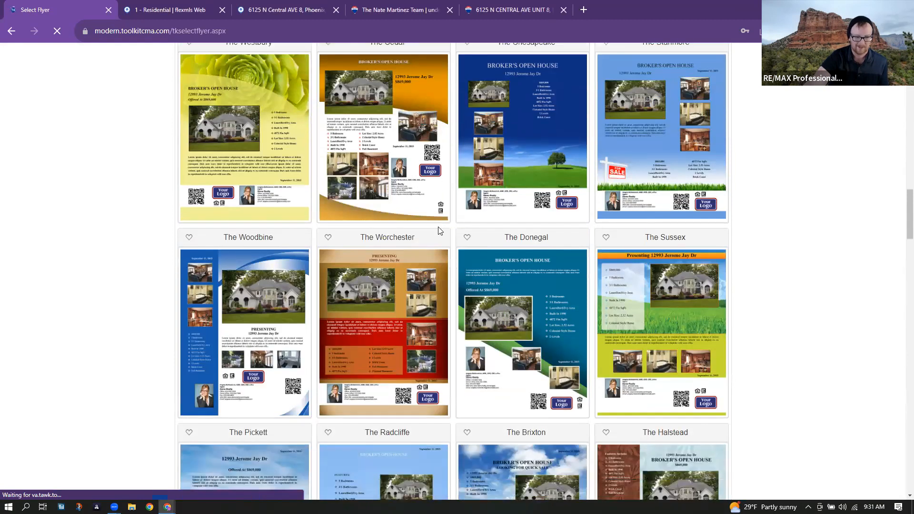
pyautogui.moveTo(224, 235); pyautogui.dragTo(275, 239)
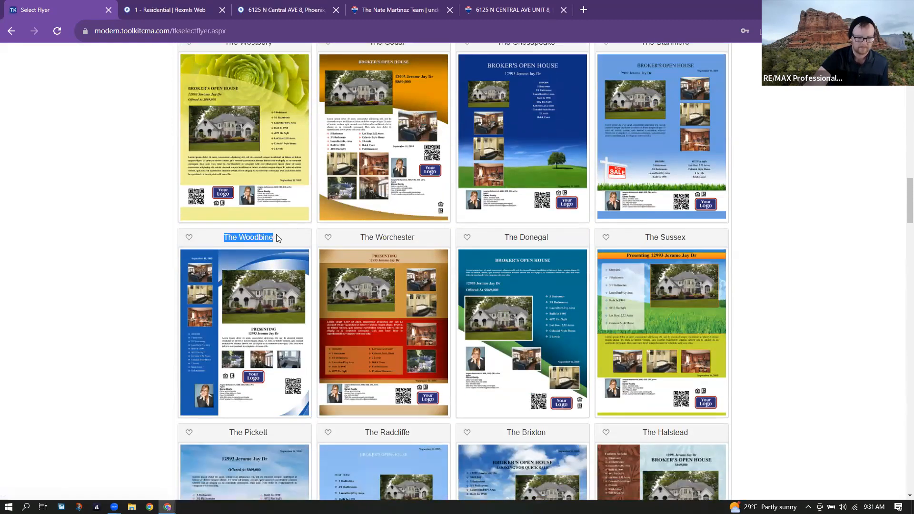
pyautogui.click(314, 240)
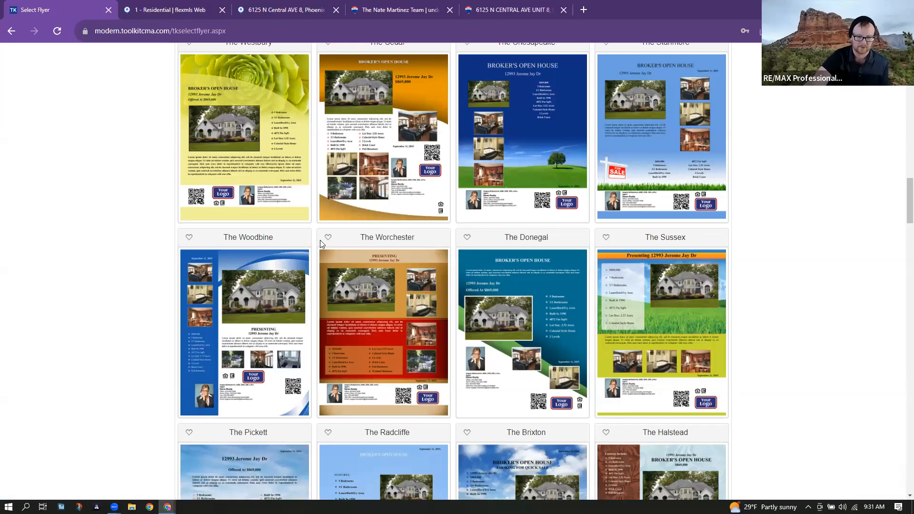
pyautogui.scroll(1, 547, 280)
pyautogui.scroll(-1, 547, 281)
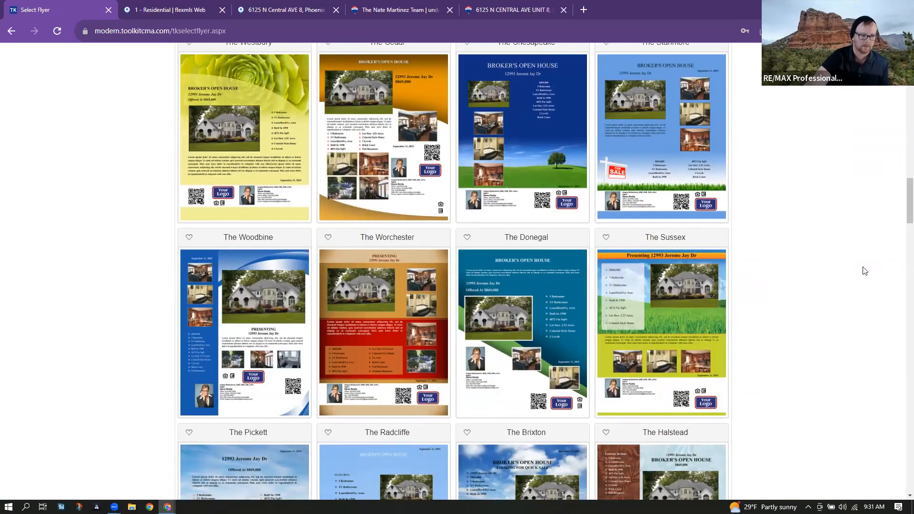
pyautogui.scroll(-4, 865, 271)
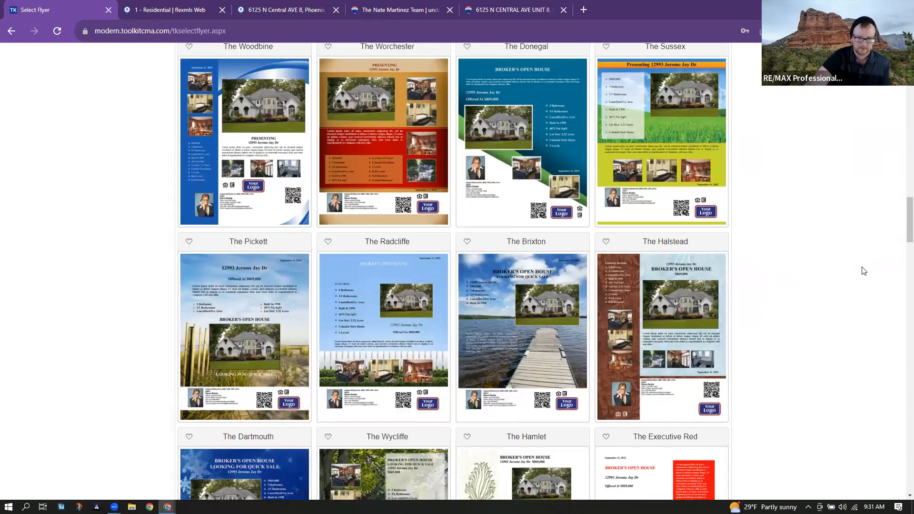
pyautogui.scroll(-2, 865, 270)
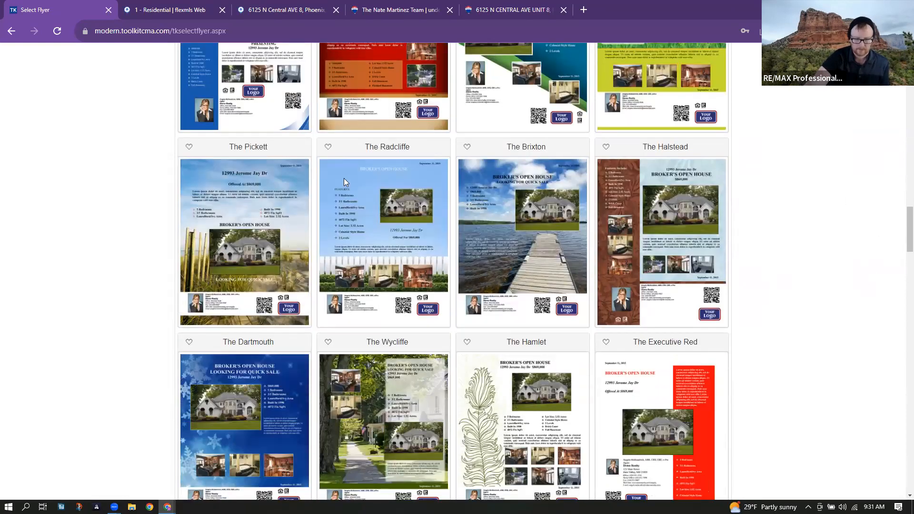
pyautogui.click(397, 258)
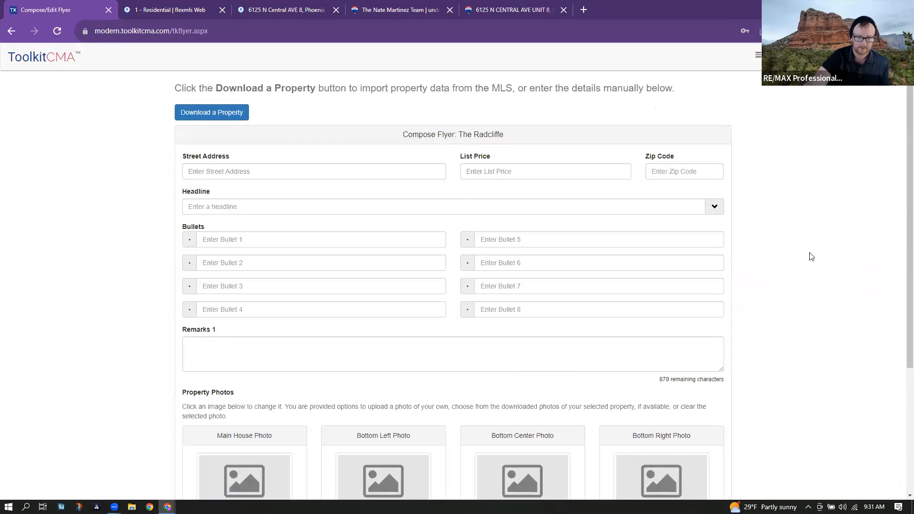
# - Start the ARMLS property download and attach textexport.csv as the saved listings file
pyautogui.click(209, 114)
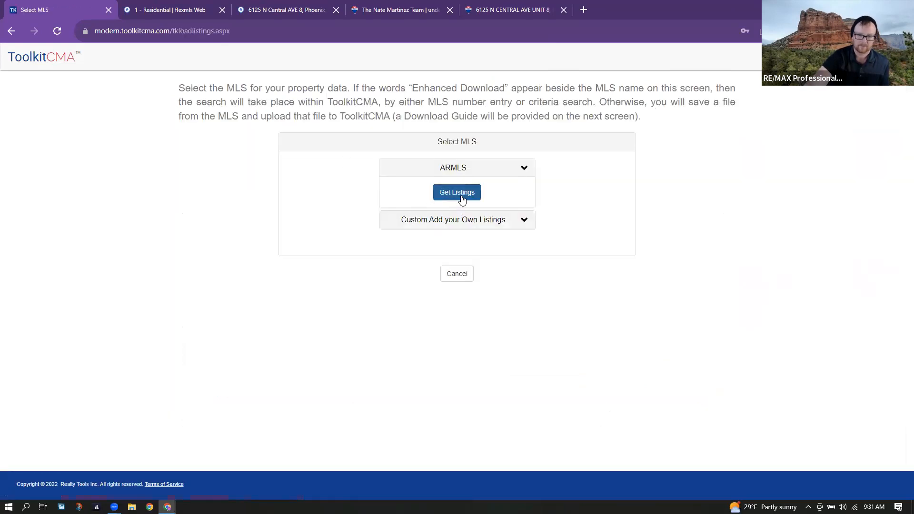
pyautogui.click(460, 194)
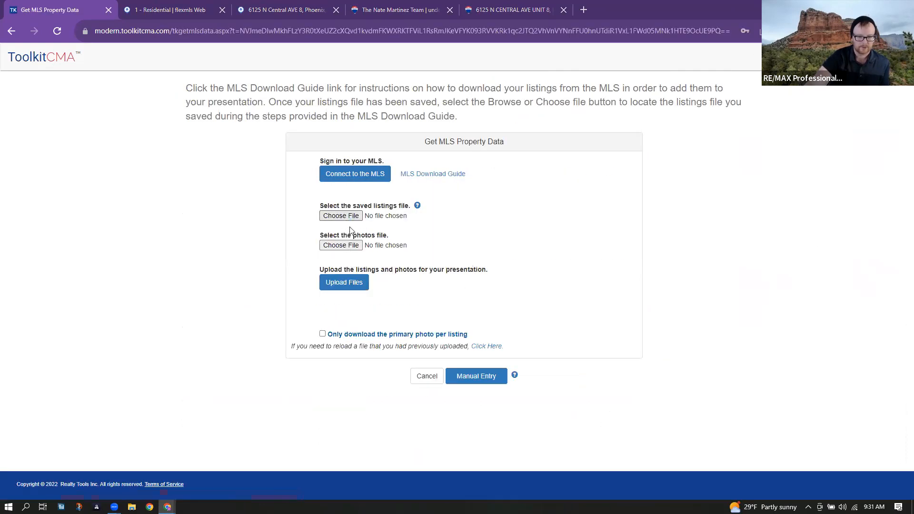
pyautogui.click(354, 218)
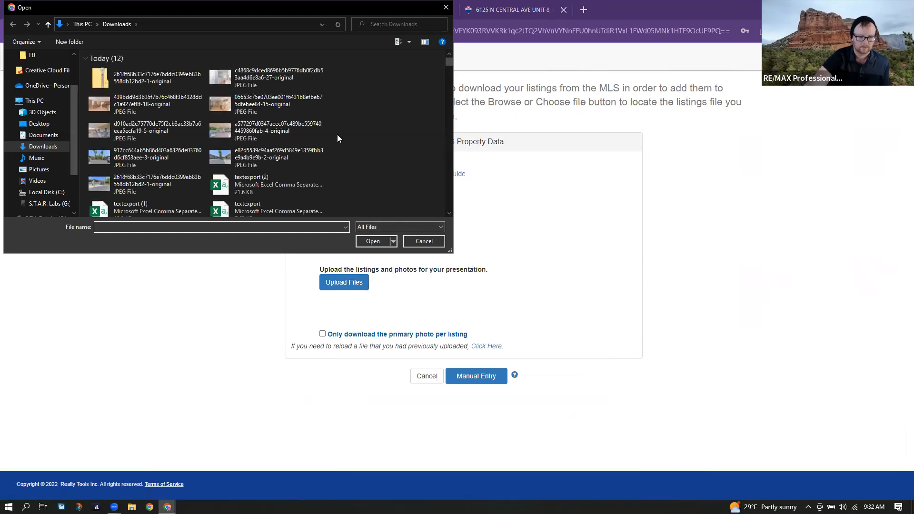
pyautogui.scroll(-2, 337, 138)
pyautogui.doubleClick(261, 165)
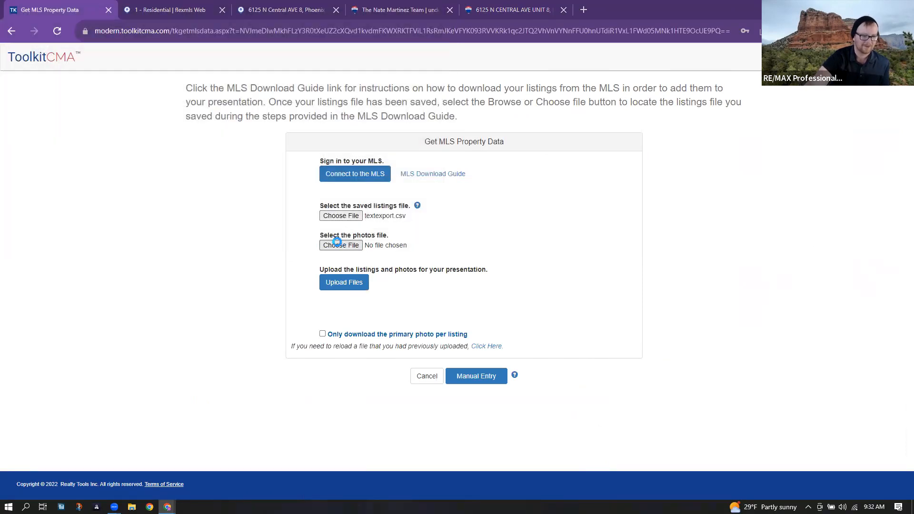
# - Attach the downloaded photos zip from Downloads as the photos file
pyautogui.click(339, 246)
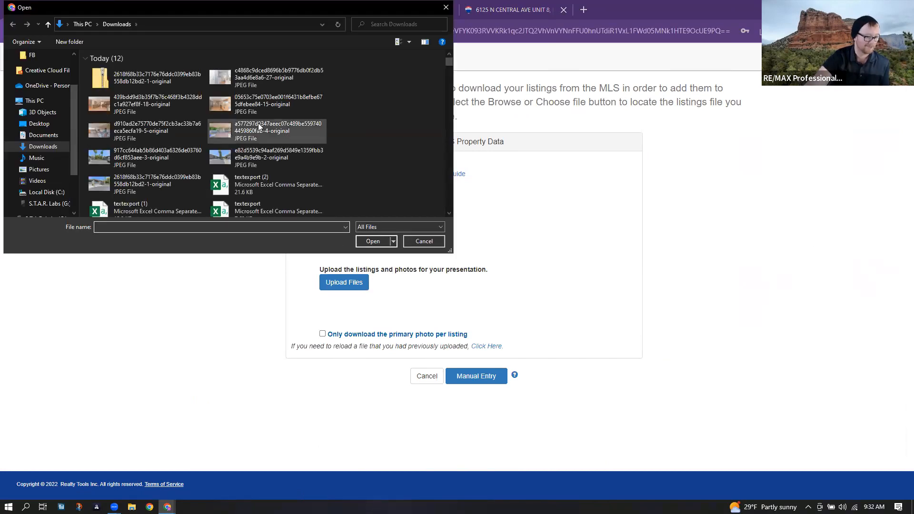
pyautogui.doubleClick(156, 86)
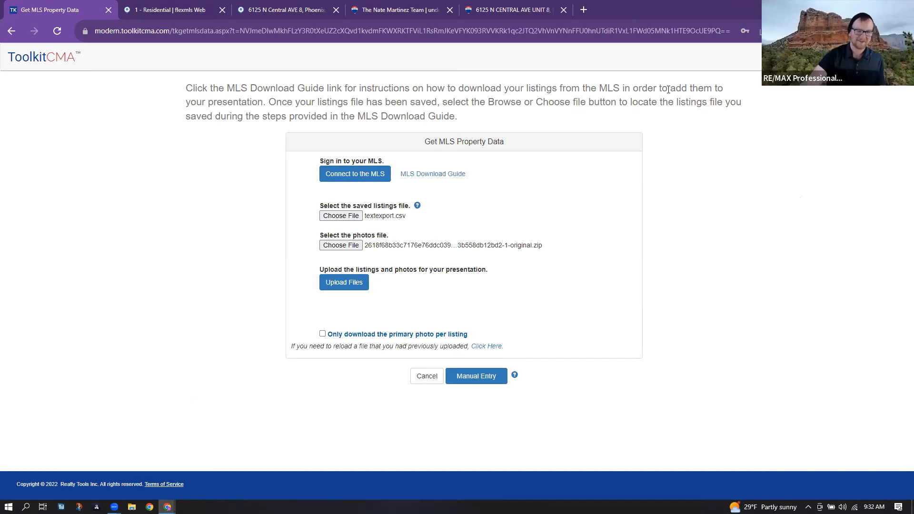
pyautogui.click(454, 11)
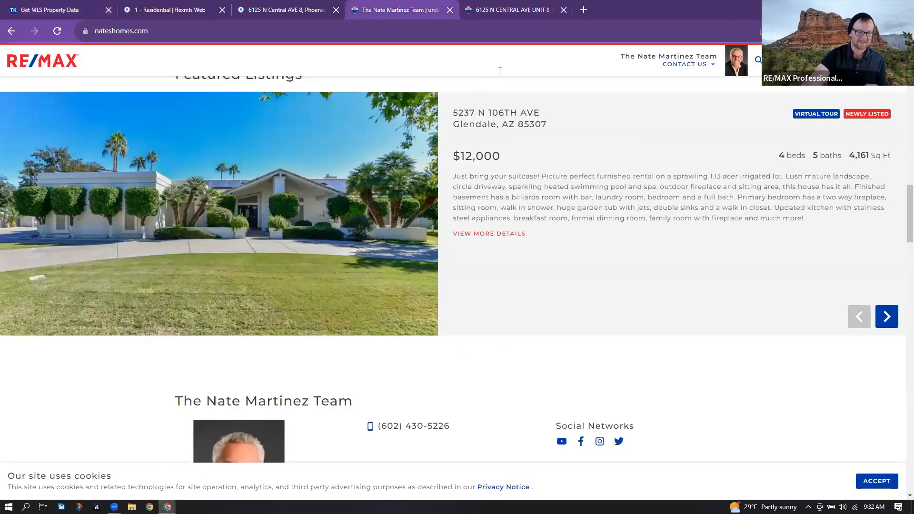
# - Review the $525,000, 1,933 sq ft Phoenix condo on RE/MAX, then go back to ToolkitCMA
pyautogui.click(522, 6)
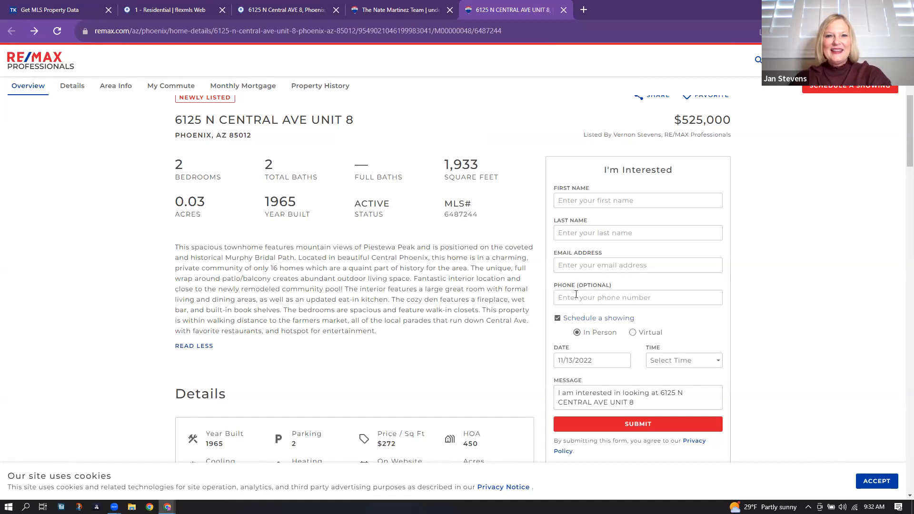
pyautogui.scroll(-8, 505, 296)
pyautogui.scroll(-15, 506, 299)
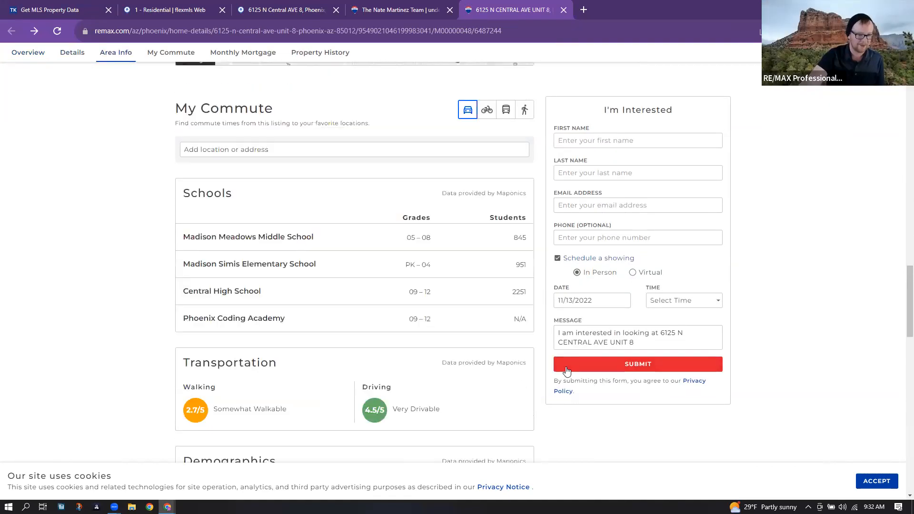
pyautogui.scroll(-6, 533, 386)
pyautogui.scroll(4, 347, 257)
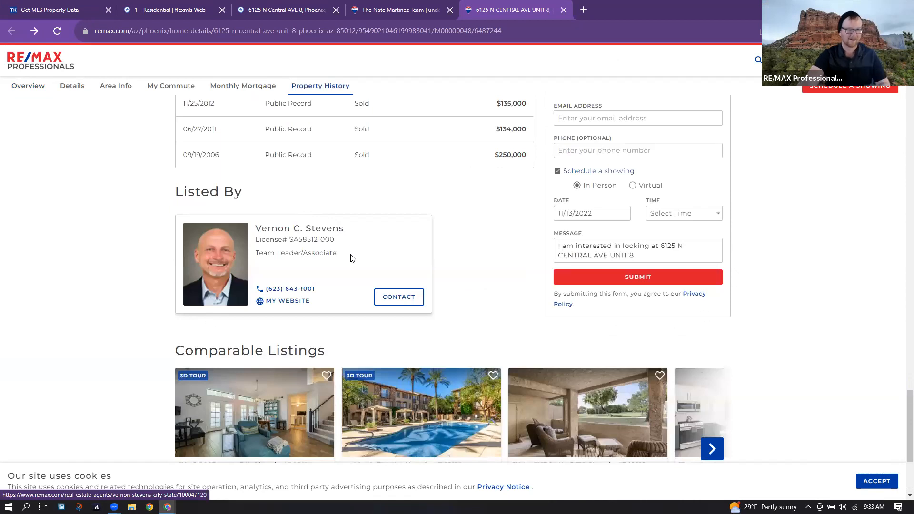
pyautogui.scroll(1, 506, 215)
pyautogui.scroll(10, 506, 214)
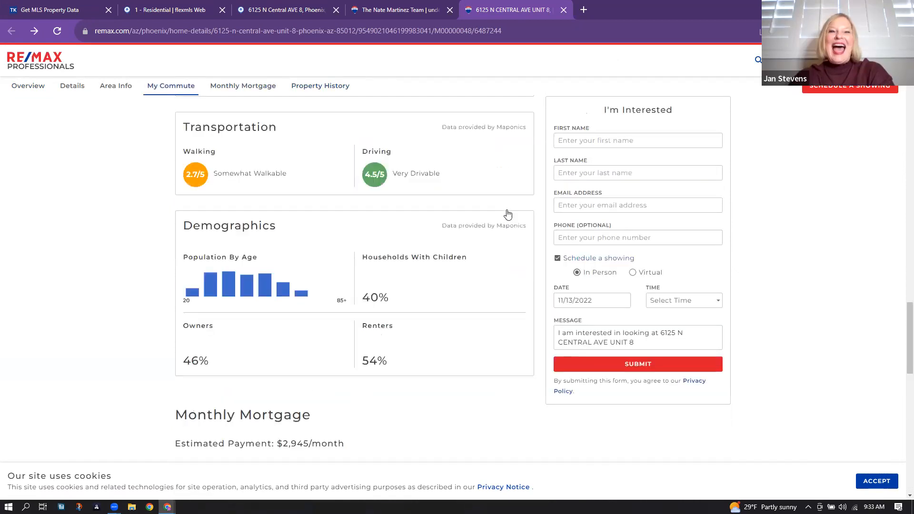
pyautogui.scroll(3, 522, 249)
pyautogui.scroll(10, 523, 249)
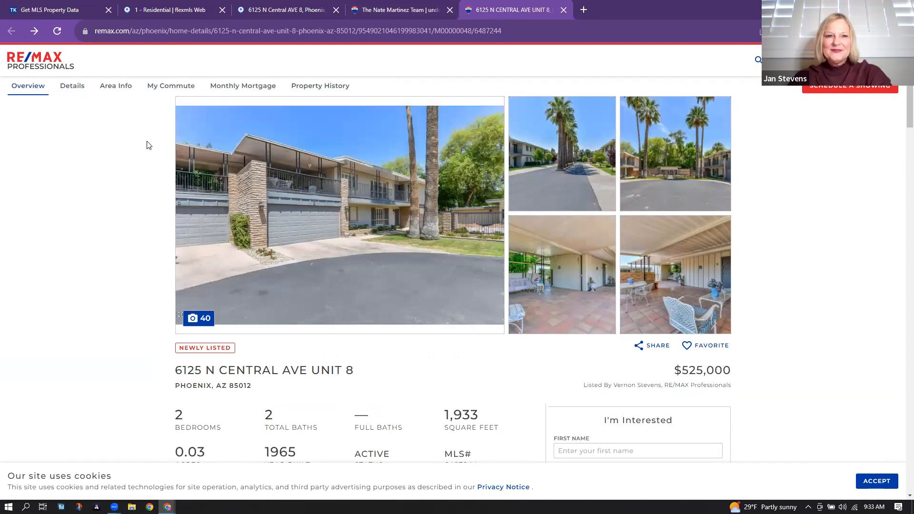
pyautogui.click(76, 7)
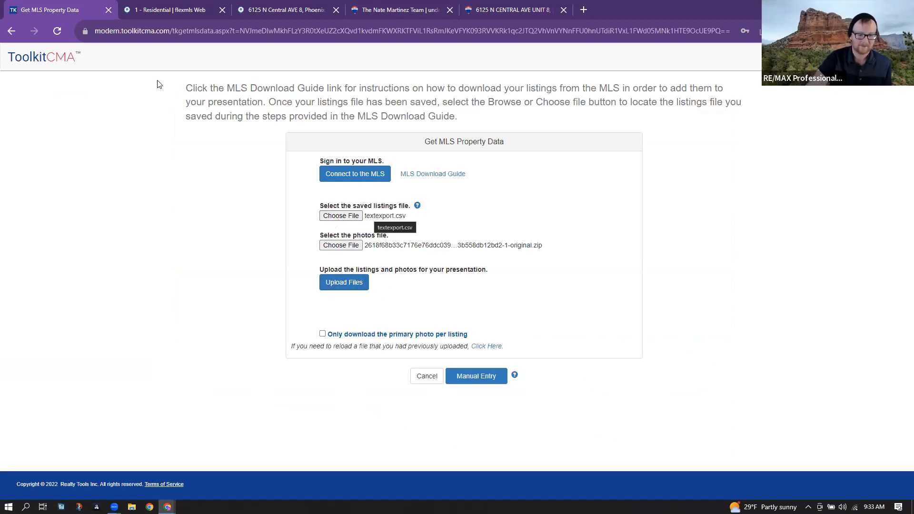
pyautogui.click(305, 4)
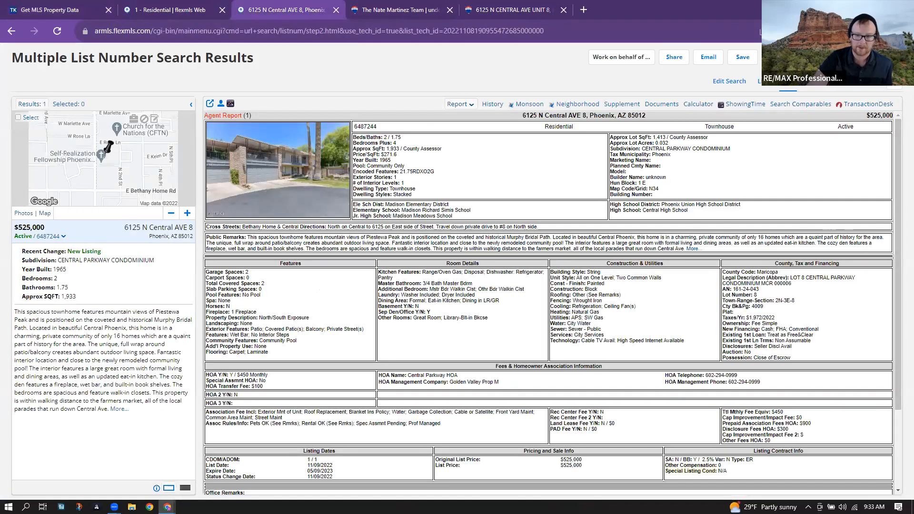
pyautogui.click(894, 81)
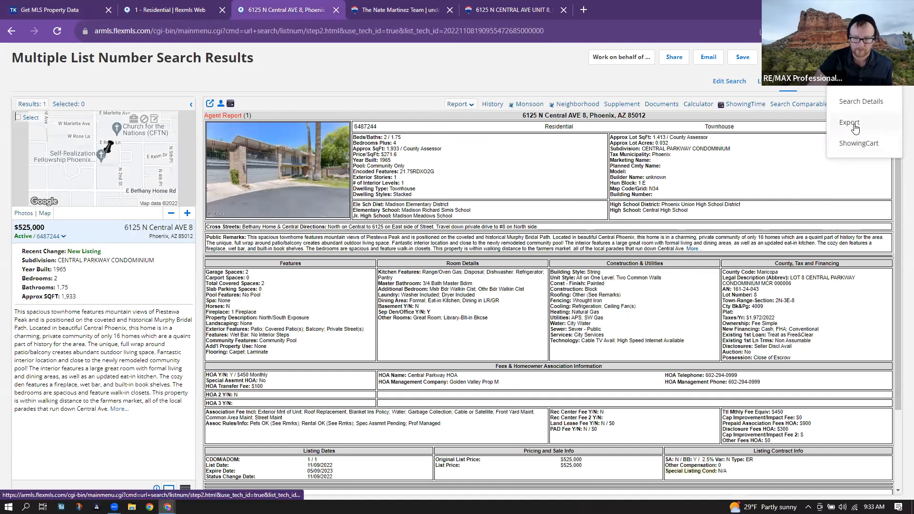
pyautogui.click(401, 72)
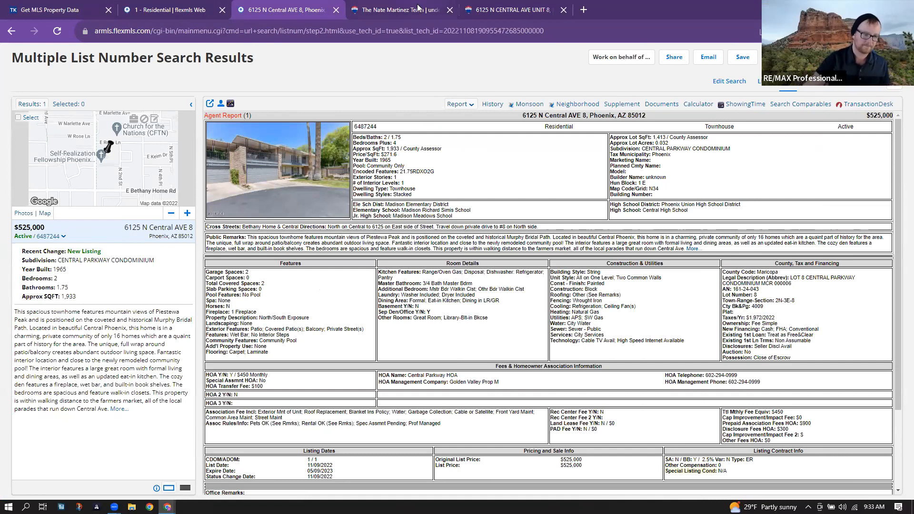
pyautogui.click(20, 9)
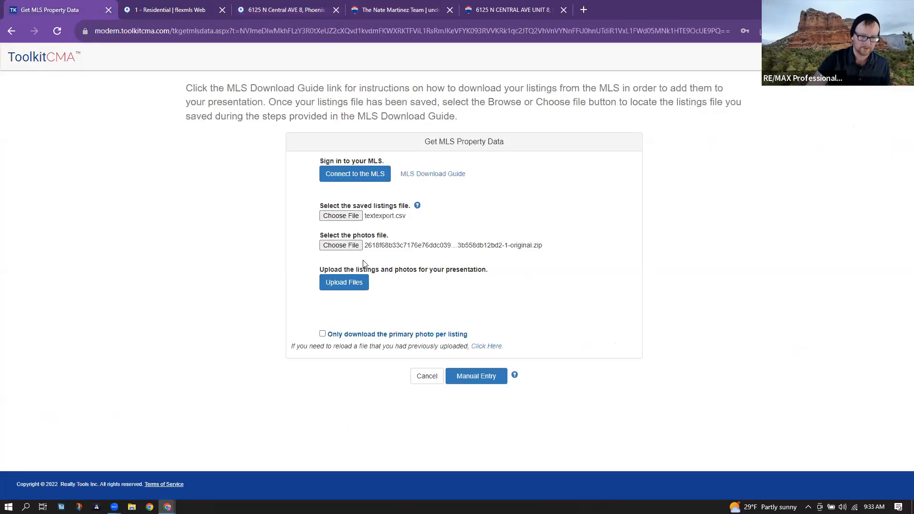
# - Cancel the listings file picker without a change and attempt the upload
pyautogui.click(404, 216)
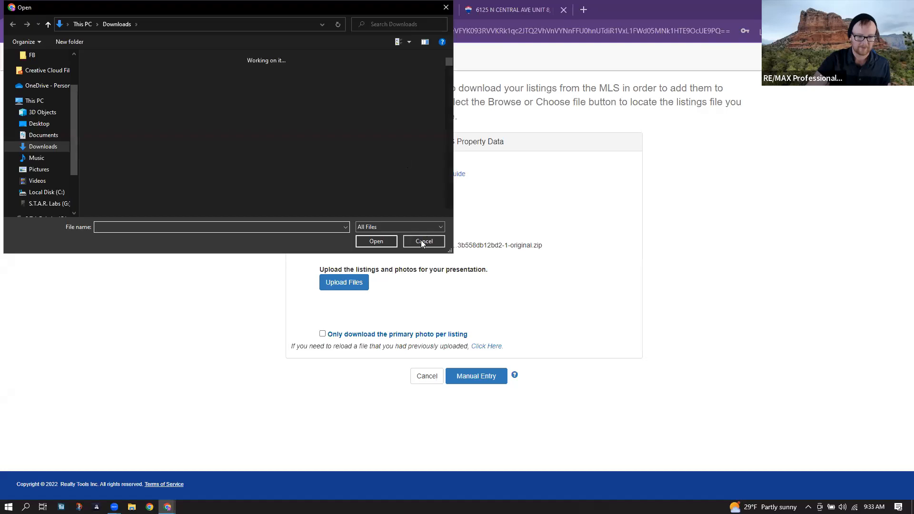
pyautogui.click(424, 241)
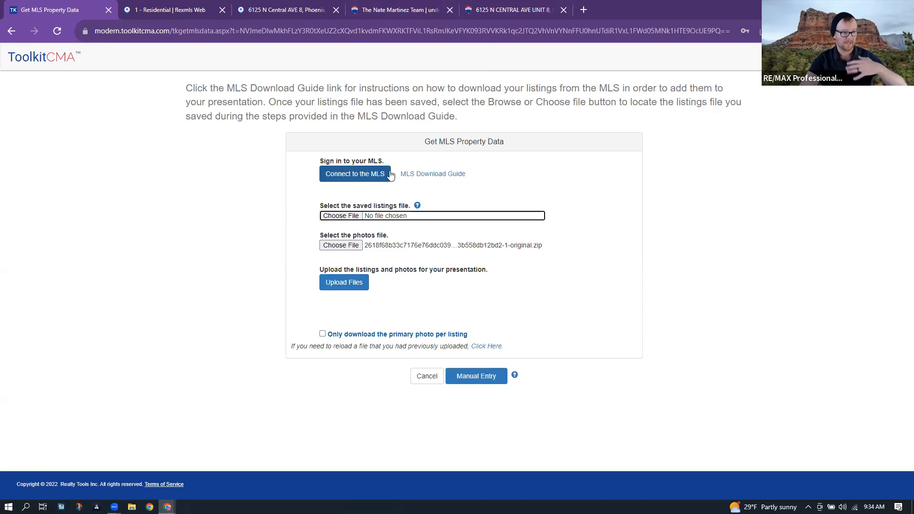
pyautogui.click(354, 286)
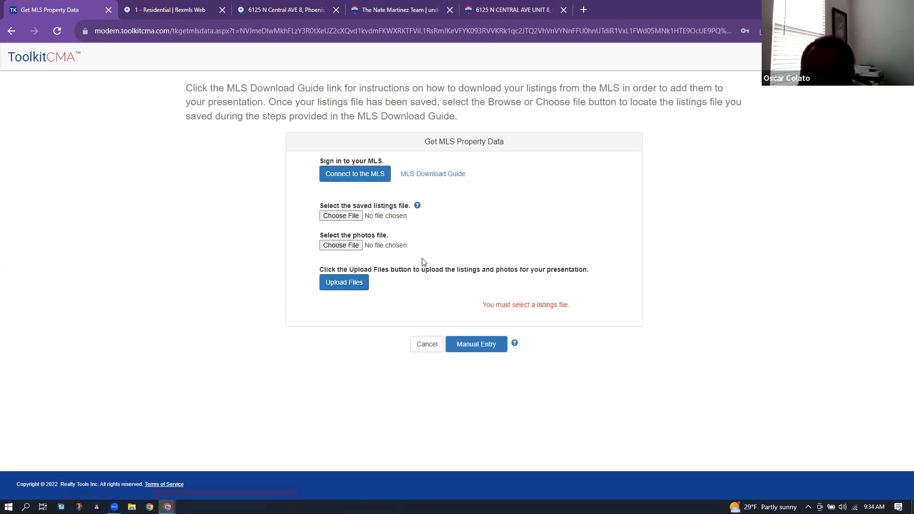
# - Reattach textexport.csv from Downloads as the saved listings file
pyautogui.click(357, 217)
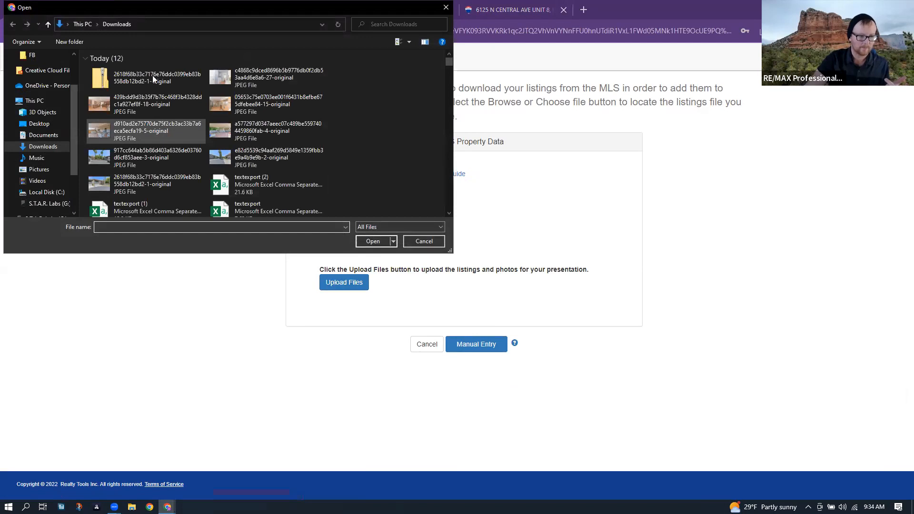
pyautogui.scroll(-3, 248, 130)
pyautogui.scroll(2, 245, 164)
pyautogui.doubleClick(245, 164)
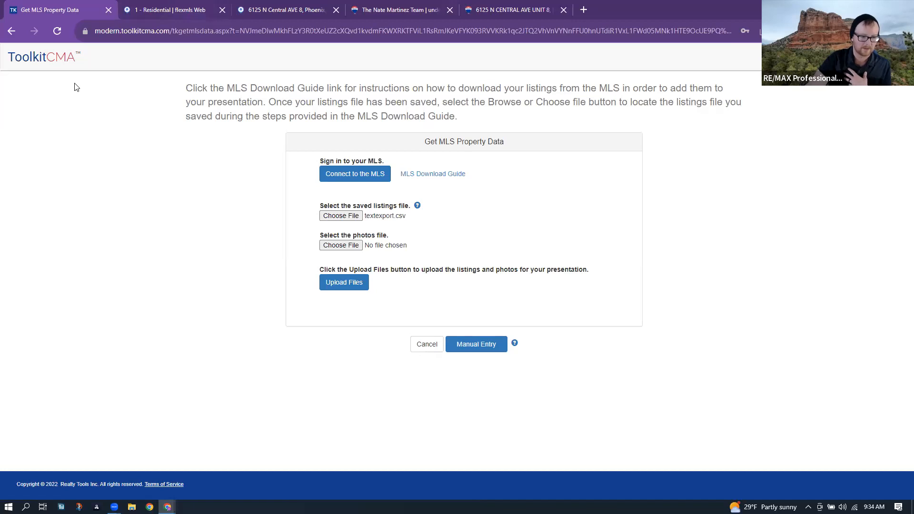
pyautogui.click(161, 7)
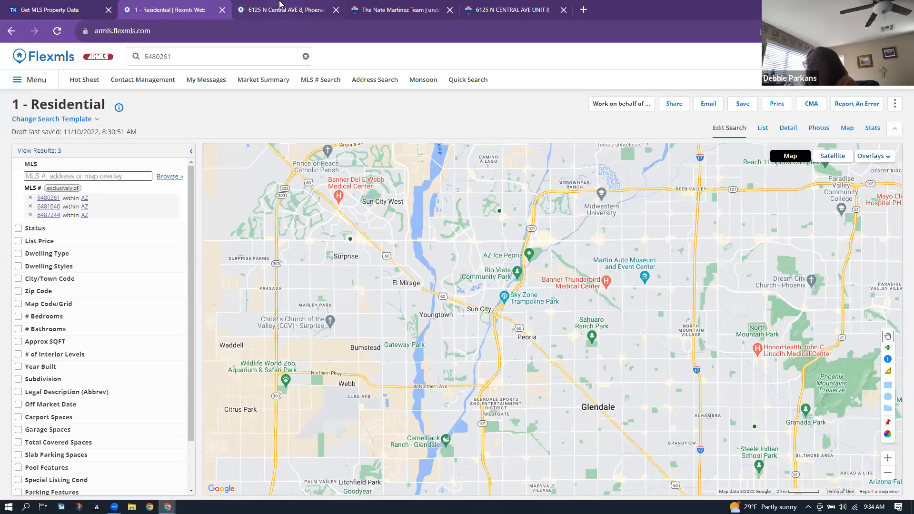
pyautogui.hotkey('ctrl', 'Tab')
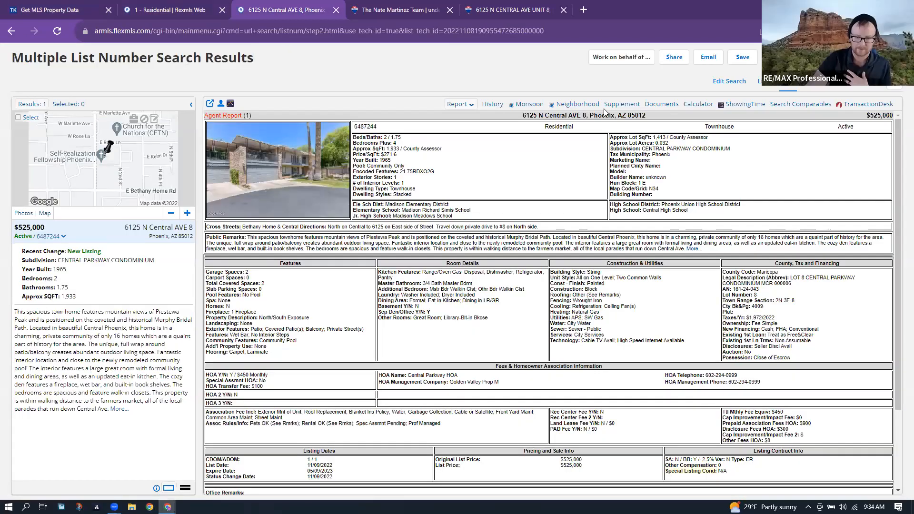
pyautogui.click(257, 152)
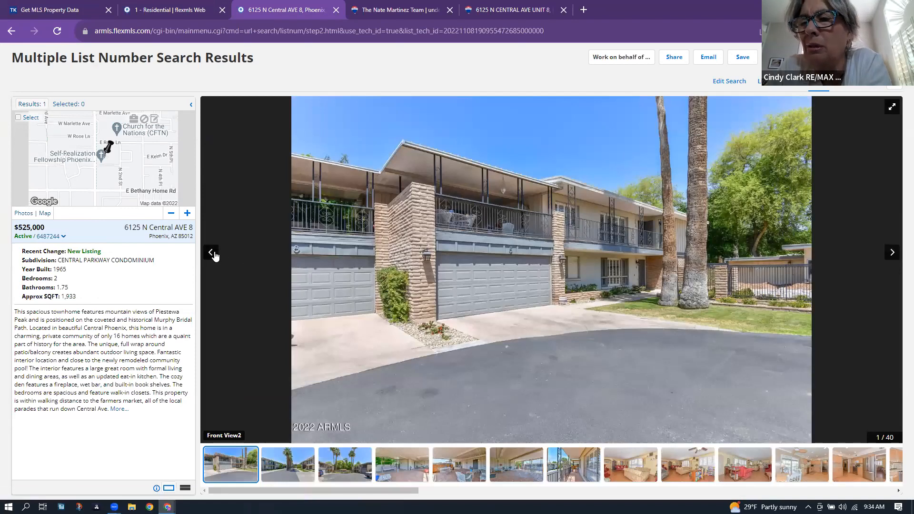
pyautogui.click(213, 254)
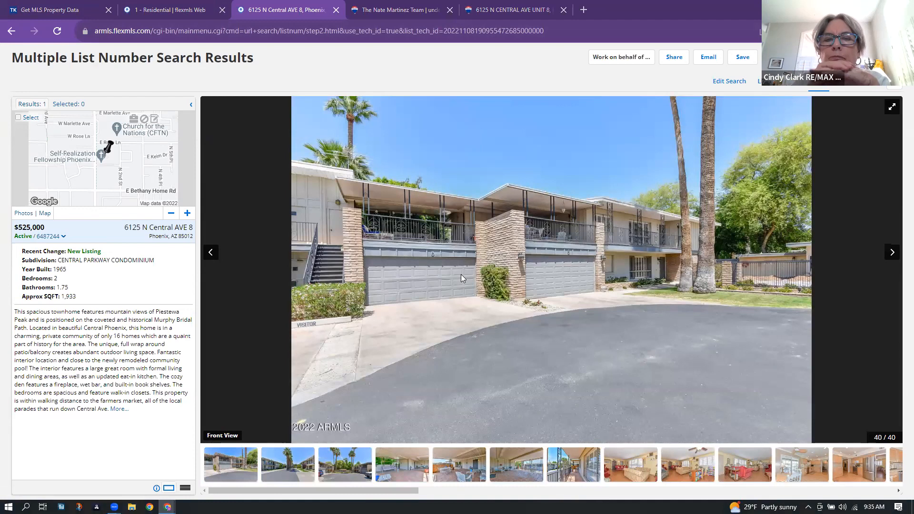
pyautogui.press('super+e')
# - Select the eight downloaded listing photos in the Downloads folder
pyautogui.click(529, 177)
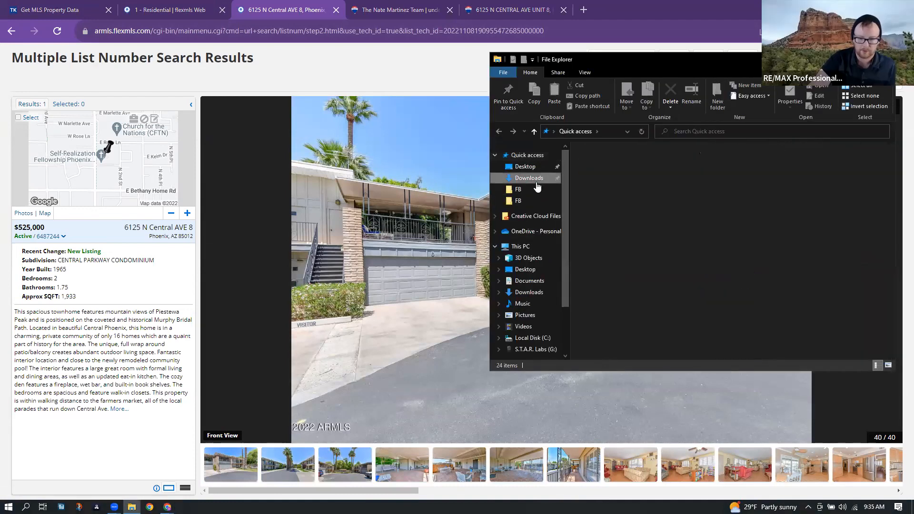
pyautogui.click(662, 202)
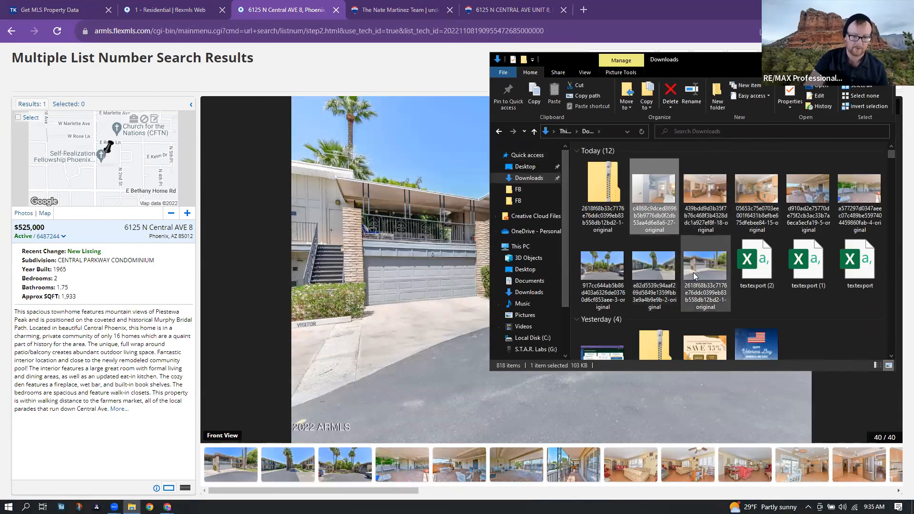
pyautogui.keyDown('ctrl'); pyautogui.click(722, 224); pyautogui.keyUp('ctrl')
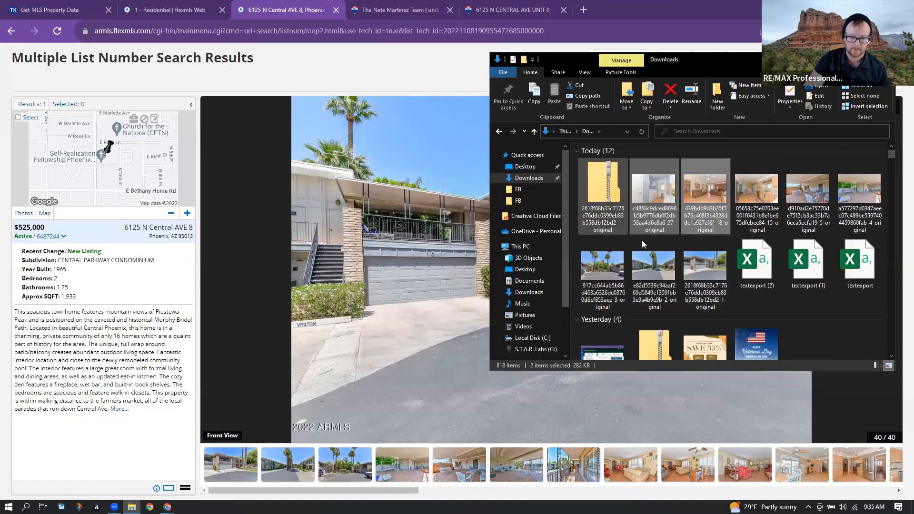
pyautogui.click(667, 219)
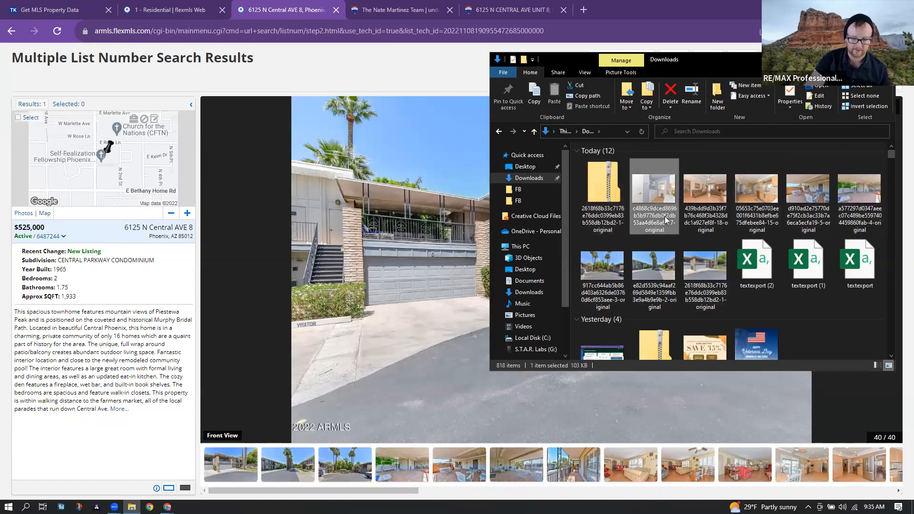
pyautogui.keyDown('shift'); pyautogui.click(706, 264); pyautogui.keyUp('shift')
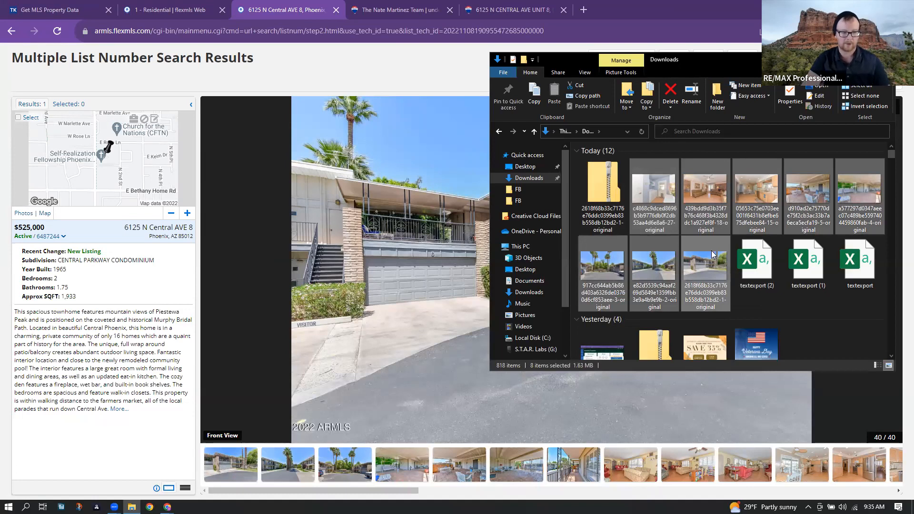
pyautogui.rightClick(695, 216)
pyautogui.press('Escape')
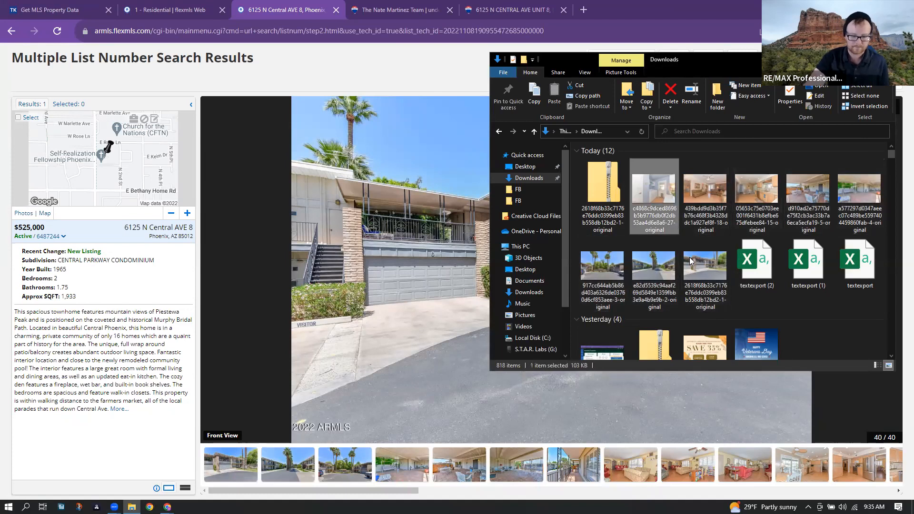
# - Send the selected photos to a compressed (zipped) folder named 2
pyautogui.rightClick(707, 217)
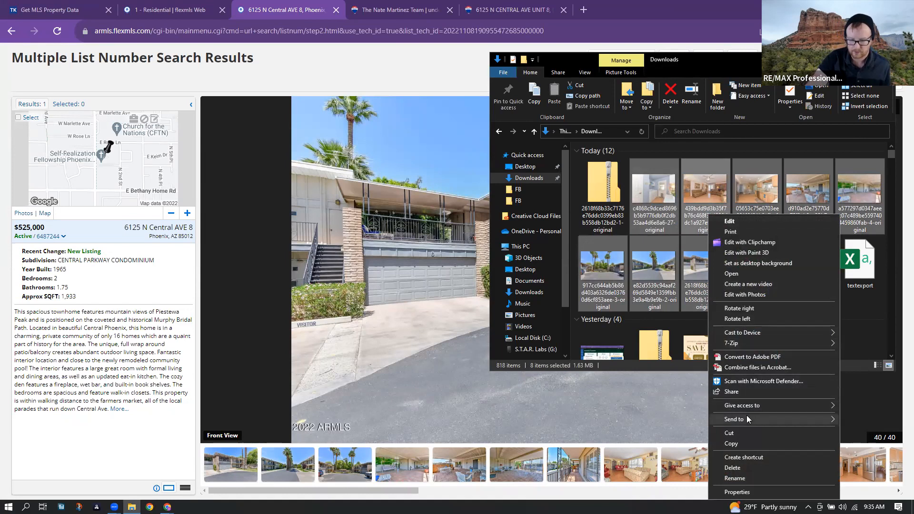
pyautogui.moveTo(747, 416)
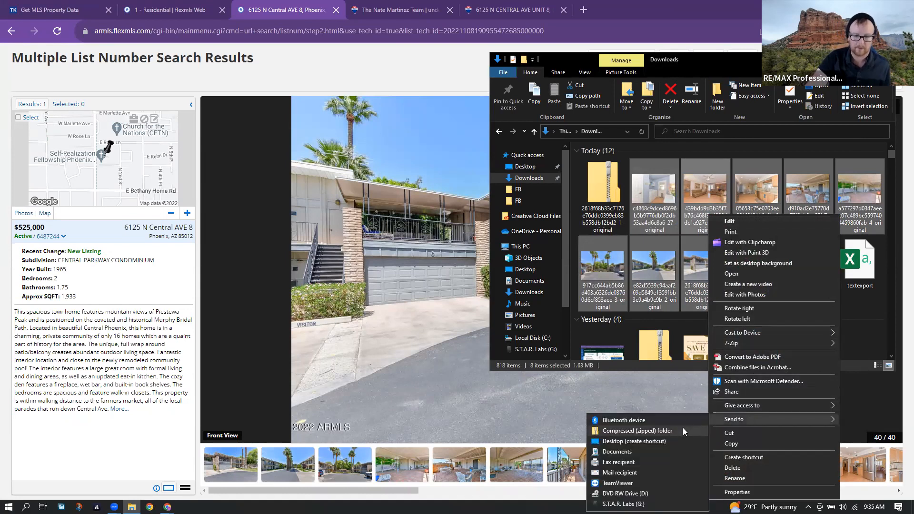
pyautogui.click(683, 427)
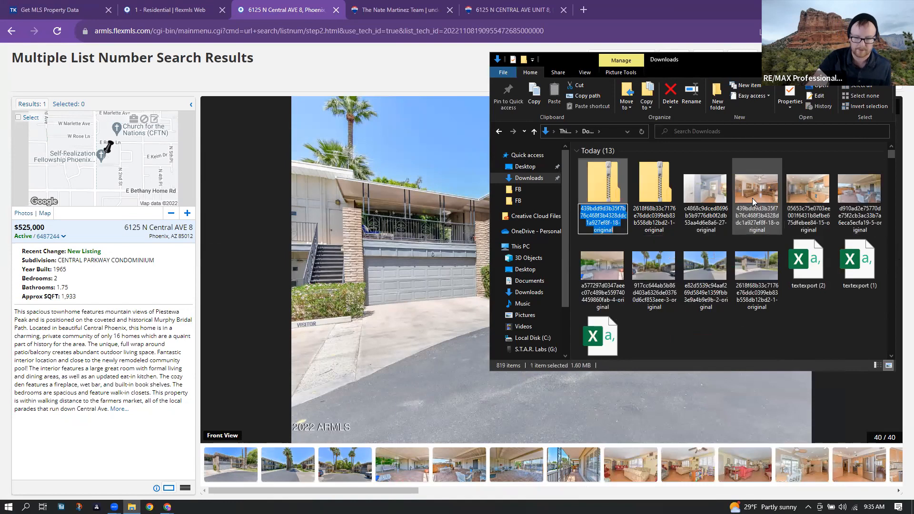
pyautogui.write('2')
pyautogui.press('Return')
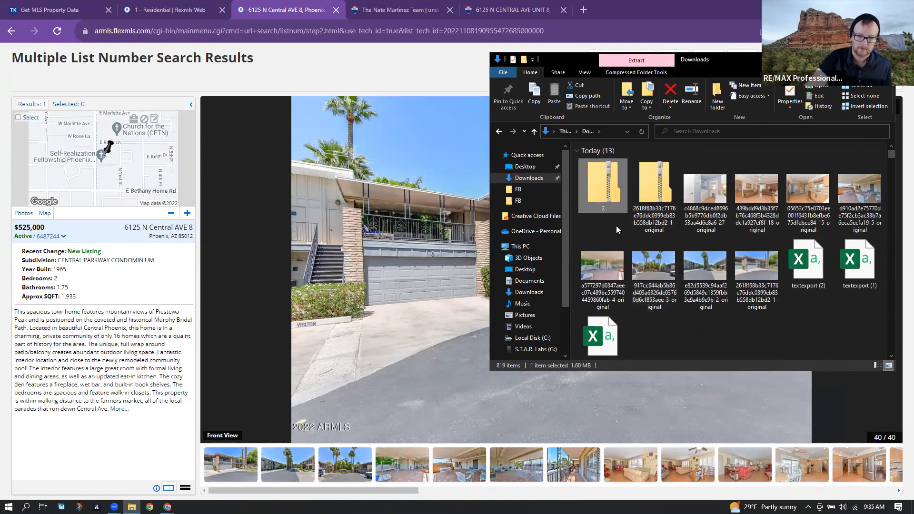
pyautogui.click(621, 241)
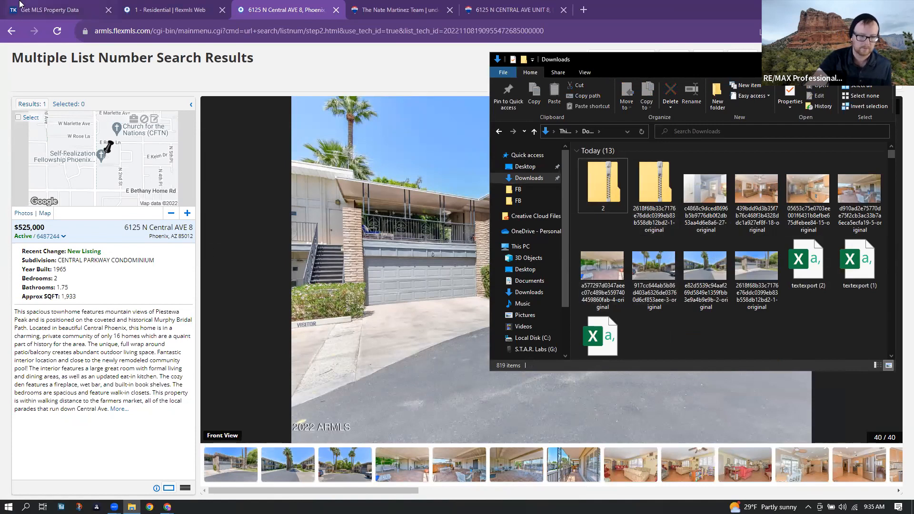
pyautogui.click(40, 6)
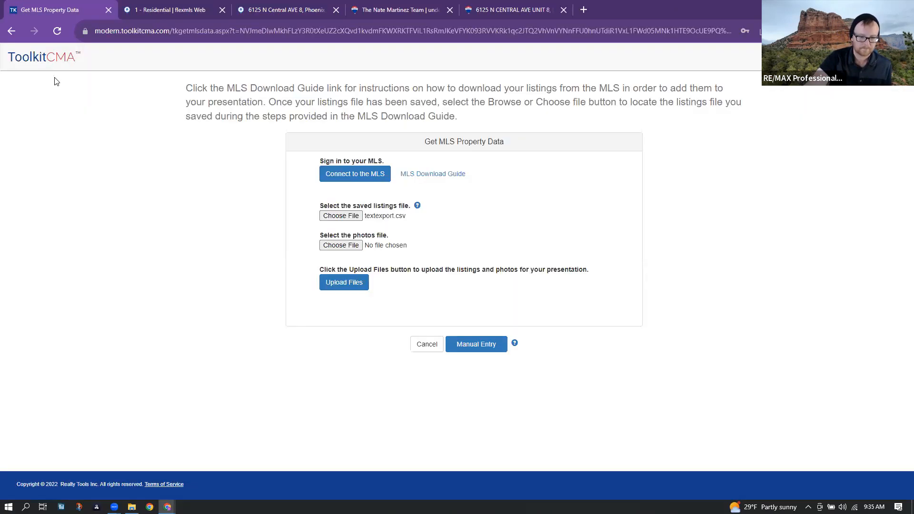
# - Attach textexport.csv as listings and 2.zip as photos, then upload both files
pyautogui.click(325, 215)
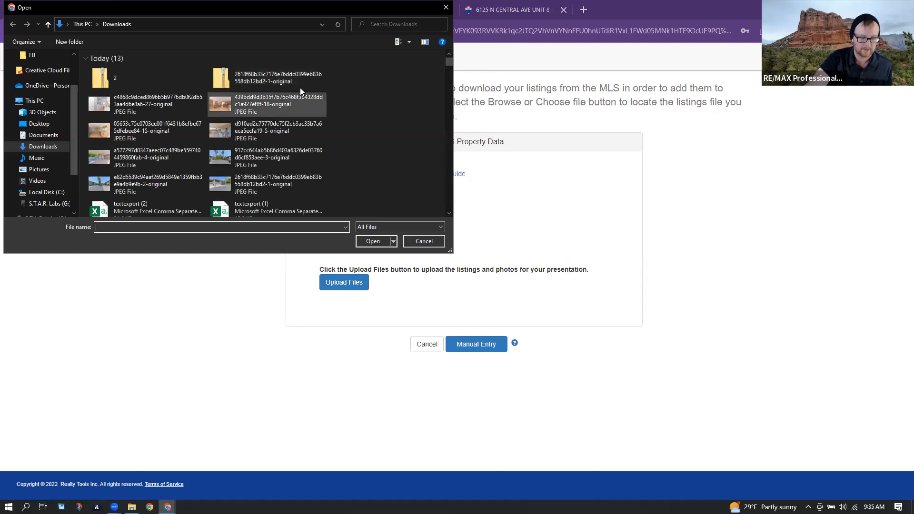
pyautogui.scroll(-1, 259, 128)
pyautogui.doubleClick(151, 196)
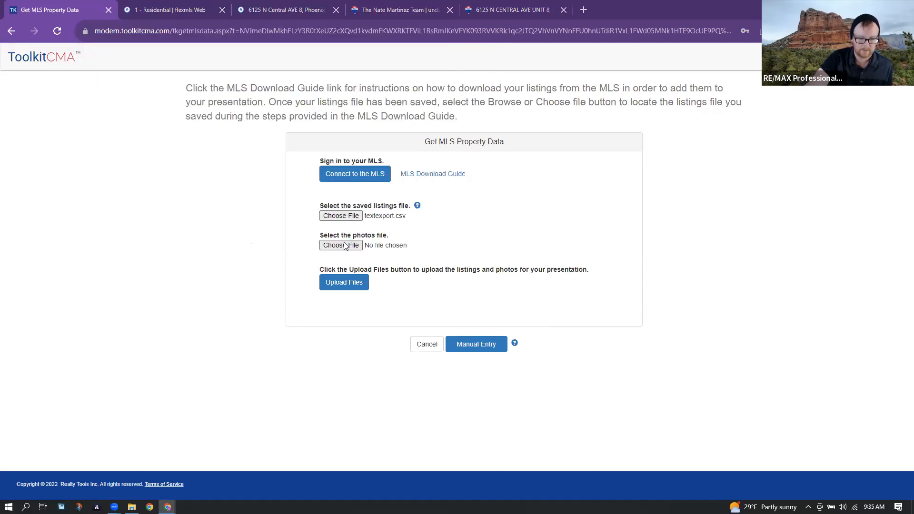
pyautogui.click(345, 246)
pyautogui.click(164, 71)
pyautogui.click(163, 73)
pyautogui.click(348, 280)
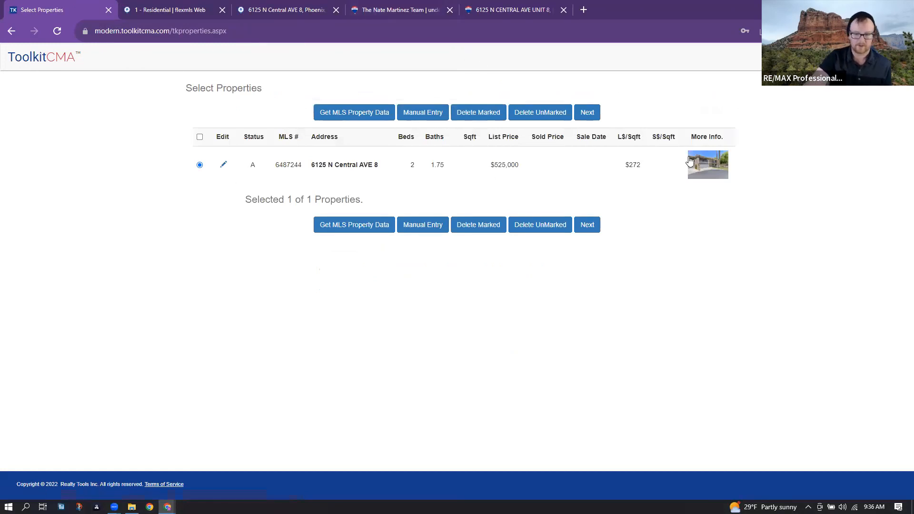
pyautogui.click(709, 166)
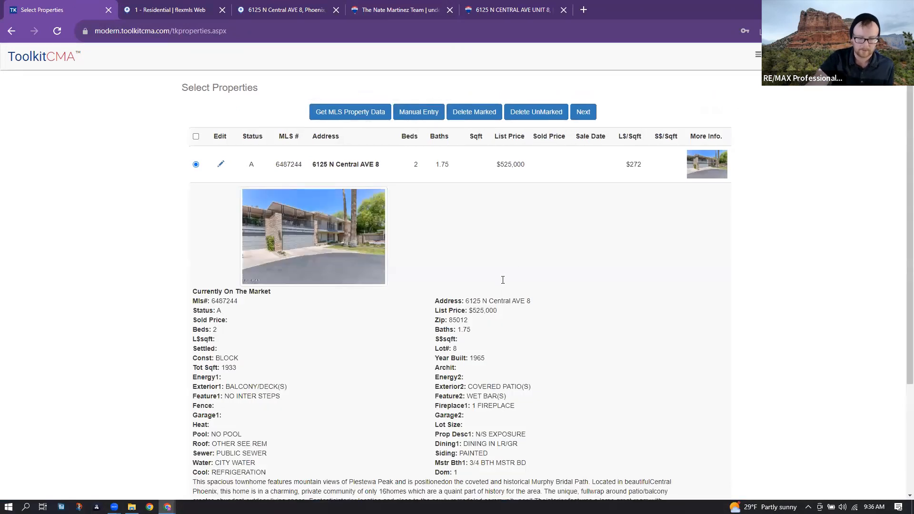
pyautogui.scroll(-3, 523, 305)
pyautogui.scroll(1, 561, 312)
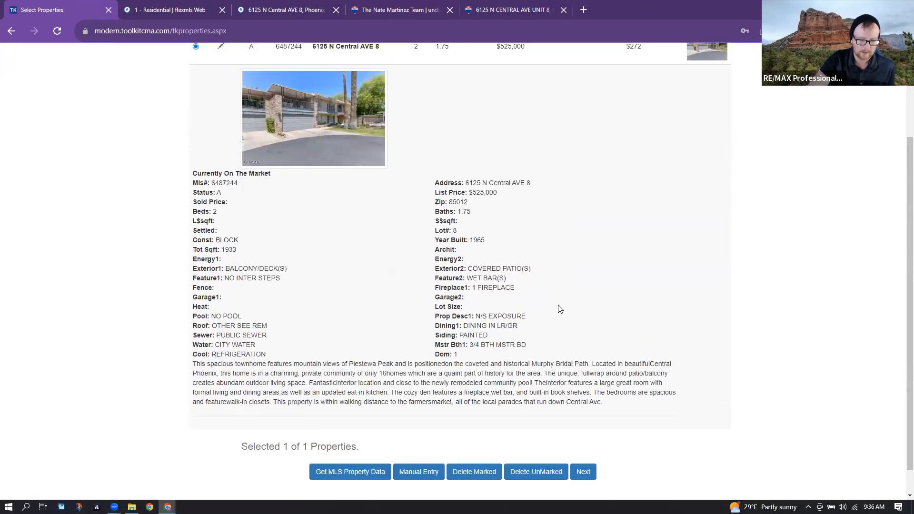
pyautogui.scroll(1, 578, 304)
pyautogui.scroll(-1, 578, 303)
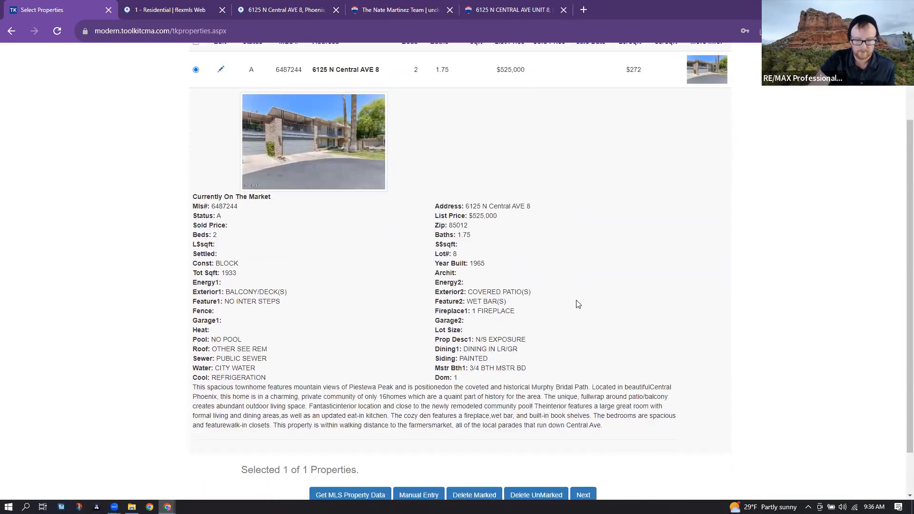
pyautogui.scroll(2, 576, 302)
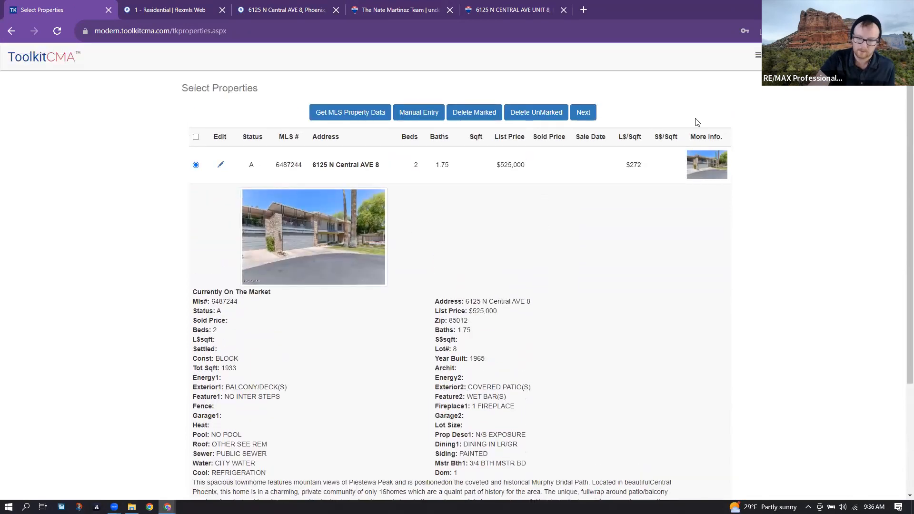
pyautogui.click(690, 166)
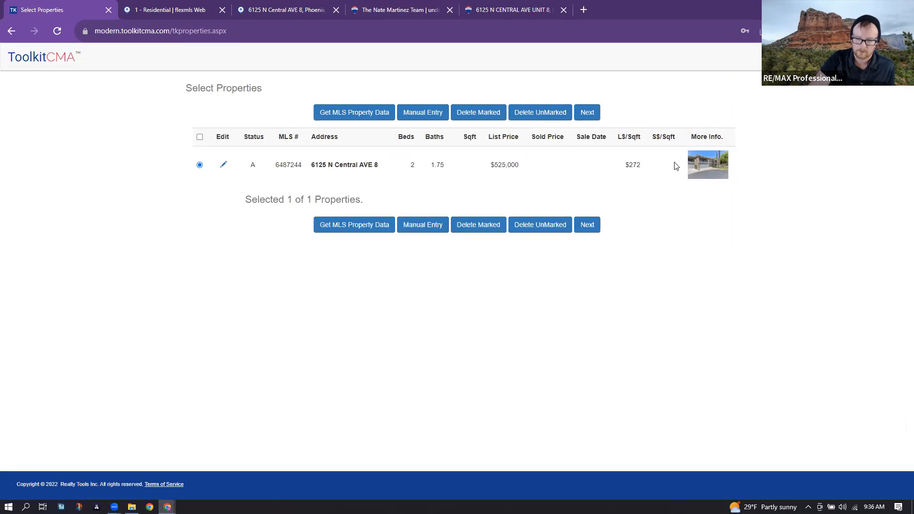
pyautogui.click(223, 164)
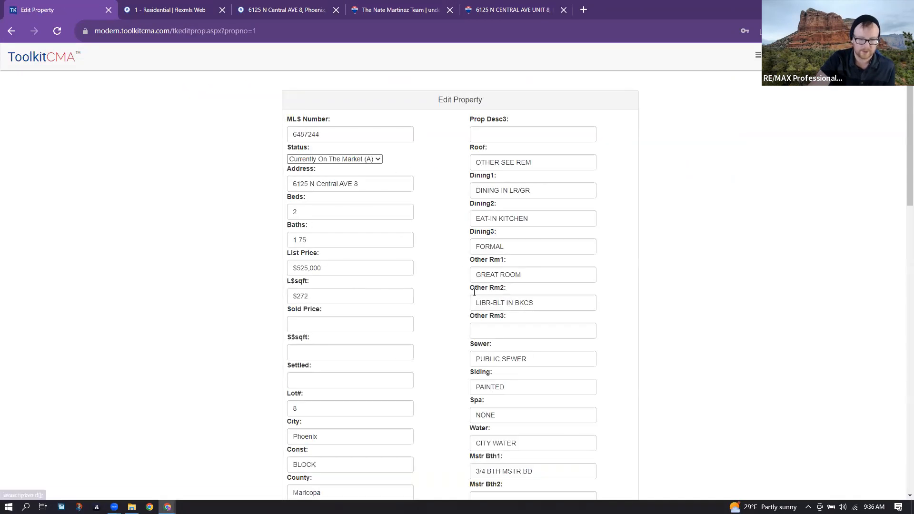
pyautogui.scroll(-12, 475, 293)
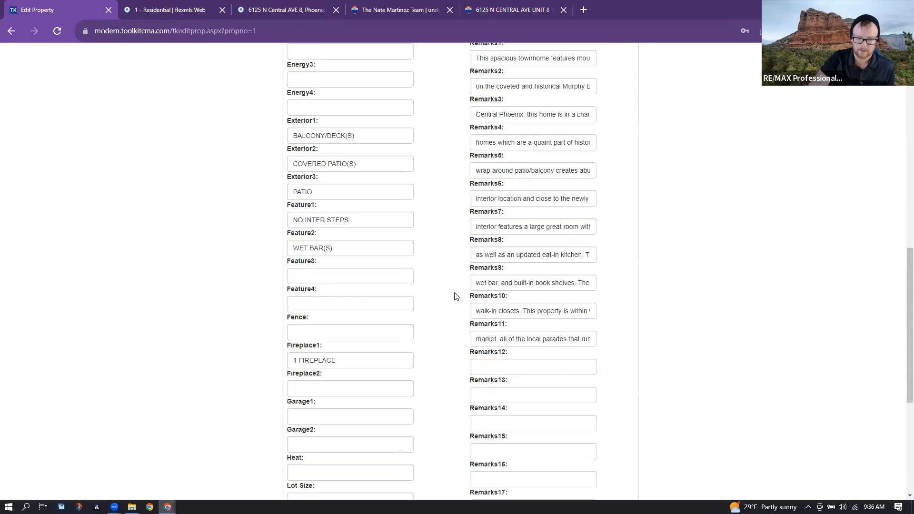
pyautogui.scroll(-6, 455, 296)
pyautogui.click(451, 447)
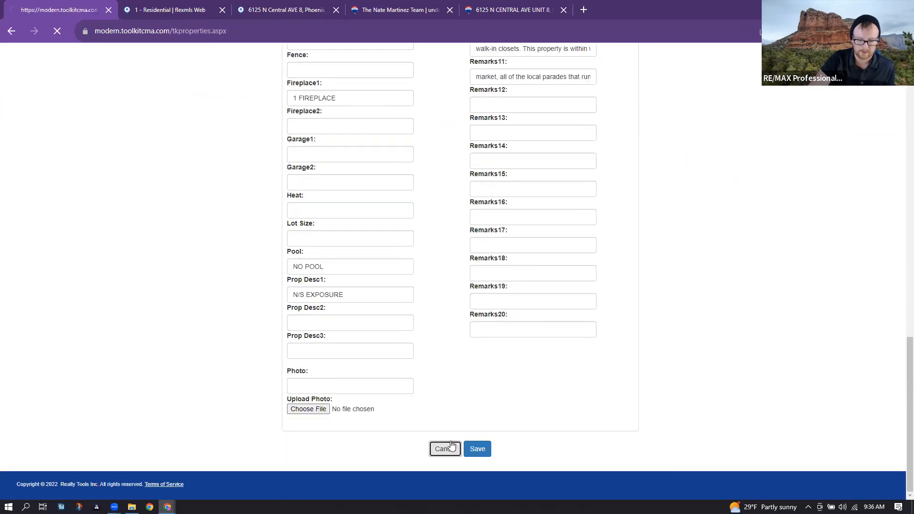
pyautogui.click(598, 226)
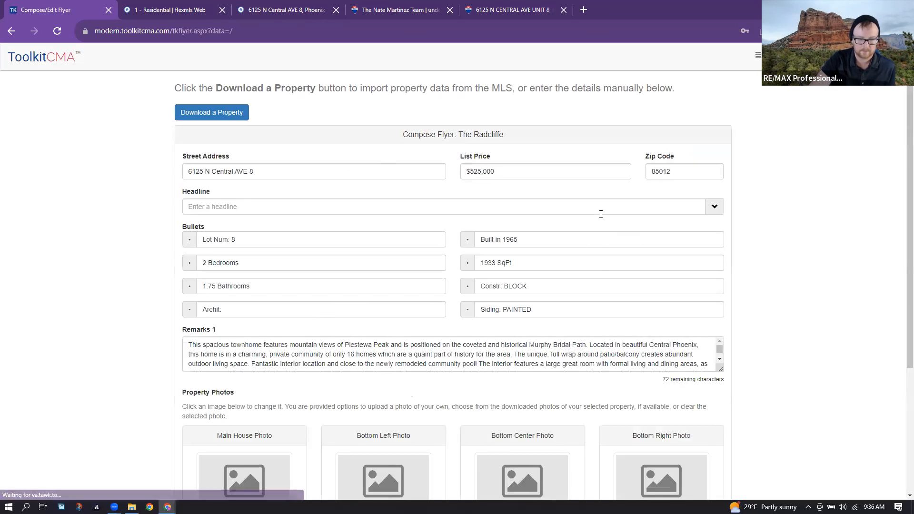
# - Upload the front exterior photo from Downloads as the Main House Photo
pyautogui.scroll(-3, 628, 203)
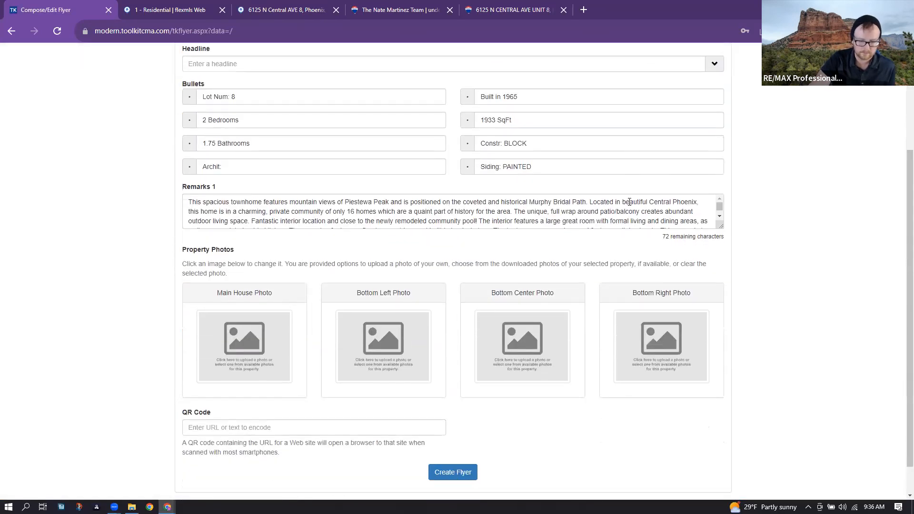
pyautogui.click(248, 352)
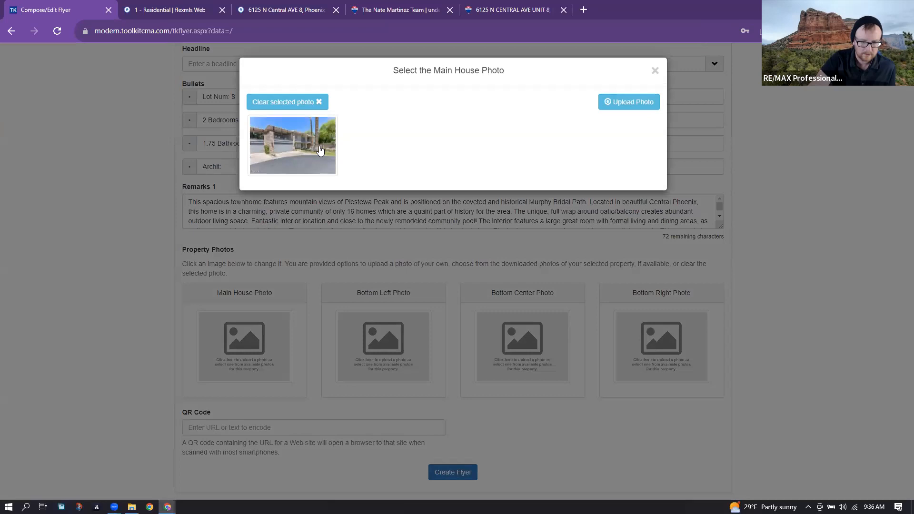
pyautogui.click(613, 104)
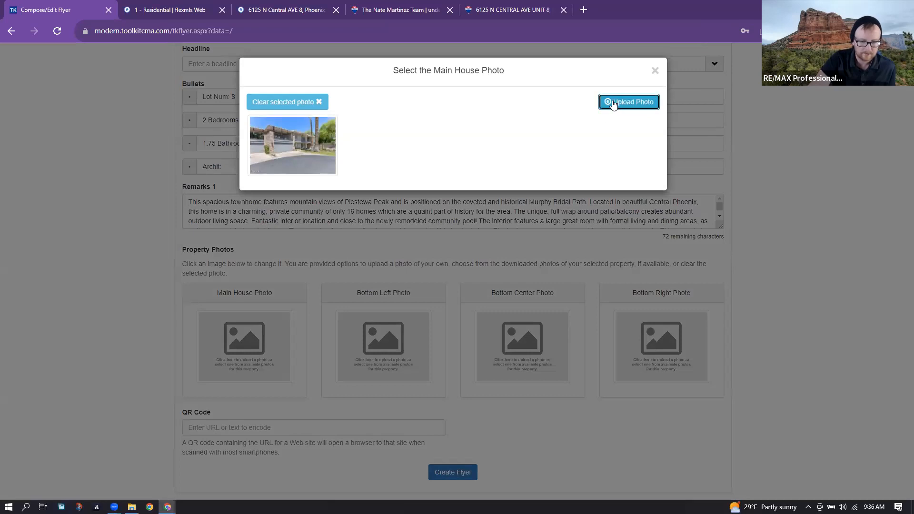
pyautogui.click(335, 105)
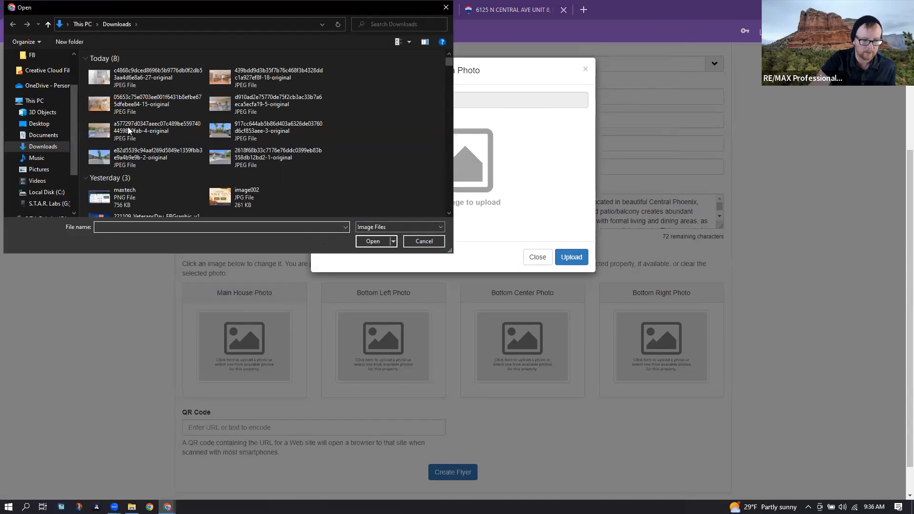
pyautogui.doubleClick(256, 159)
pyautogui.click(569, 258)
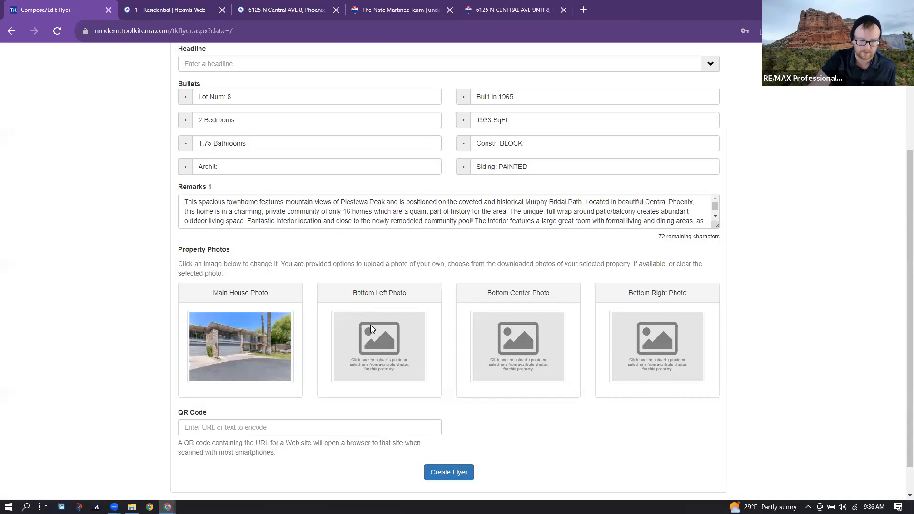
# - Upload the patio photo into the Bottom Left Photo slot
pyautogui.click(370, 325)
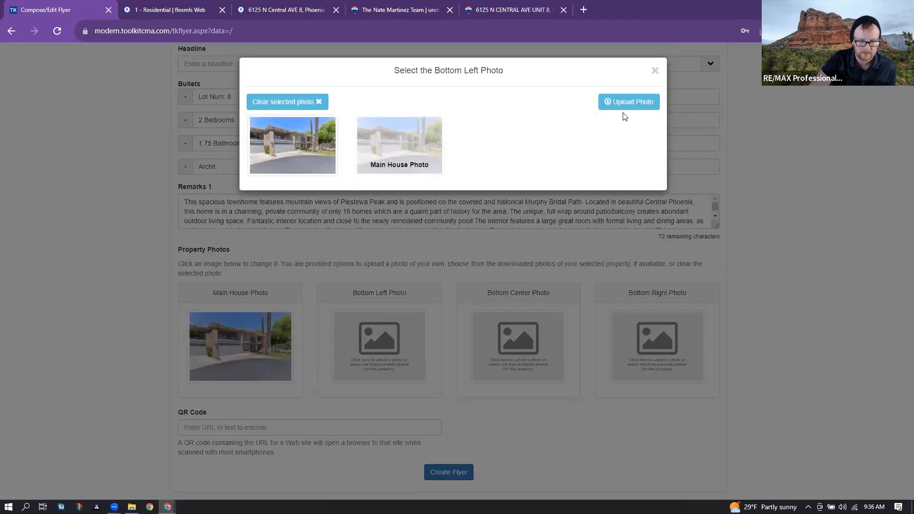
pyautogui.click(604, 108)
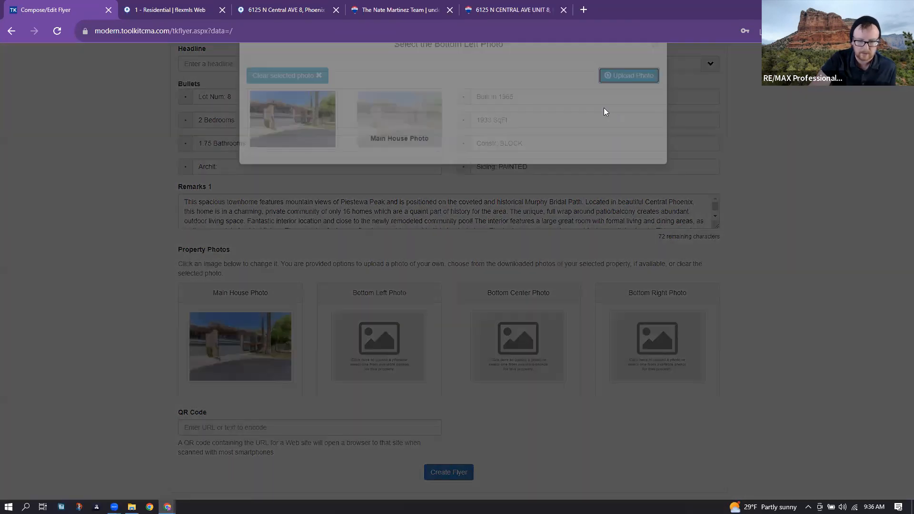
pyautogui.click(343, 106)
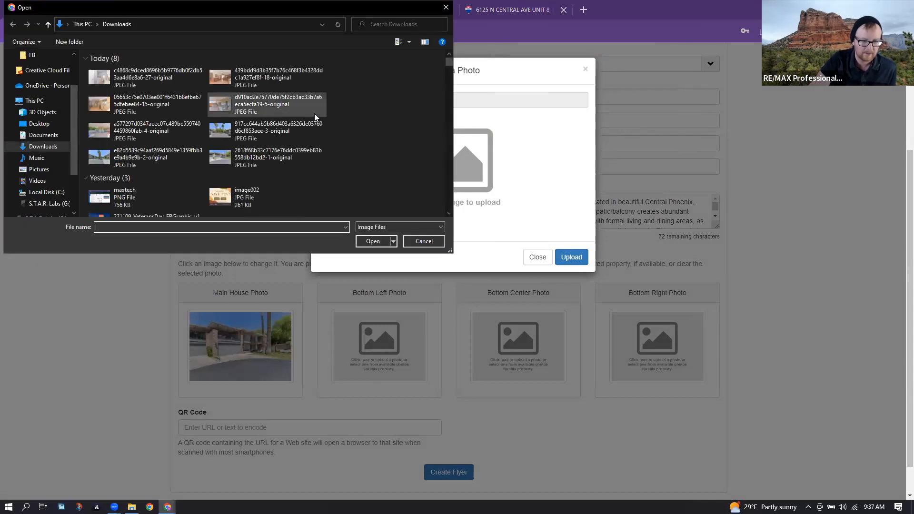
pyautogui.doubleClick(172, 141)
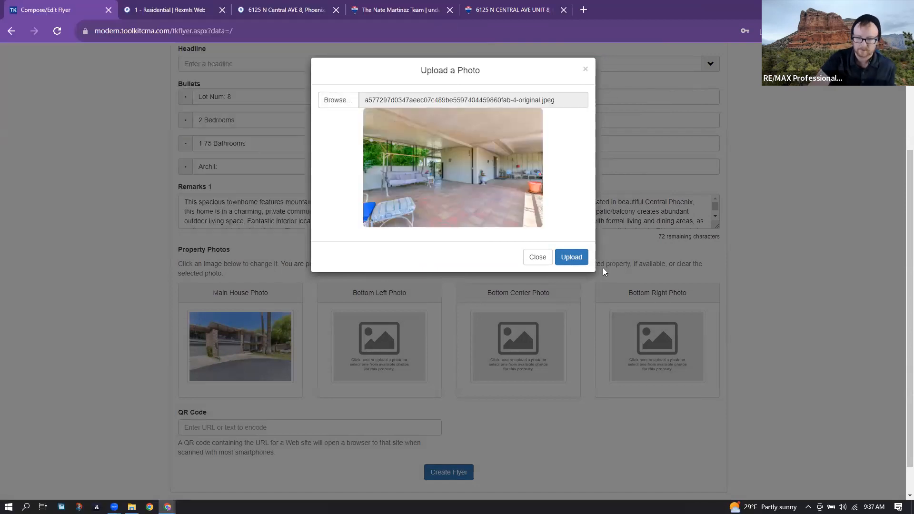
pyautogui.click(584, 260)
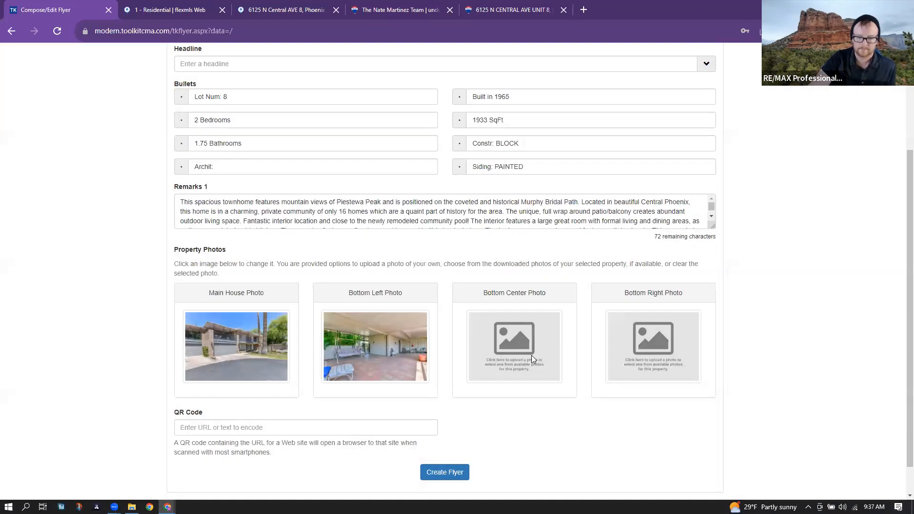
# - Upload the living room photo into the Bottom Center Photo slot
pyautogui.click(495, 370)
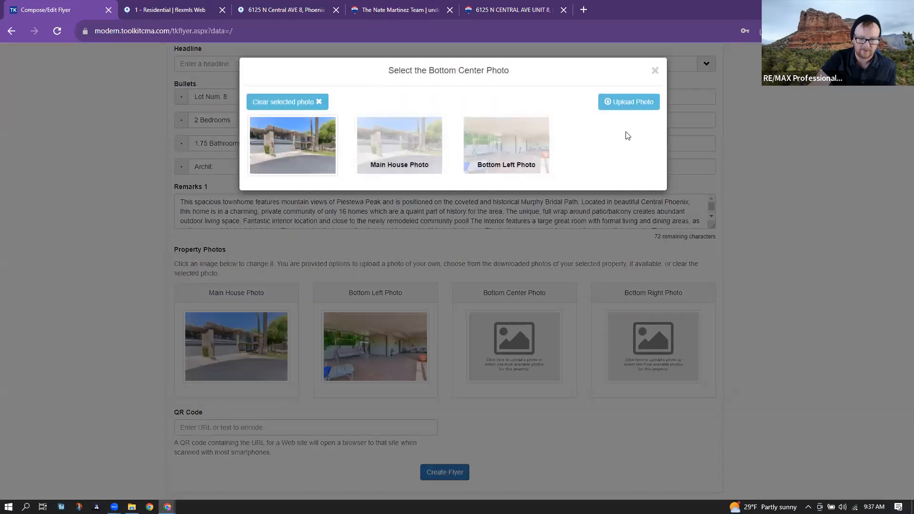
pyautogui.click(636, 99)
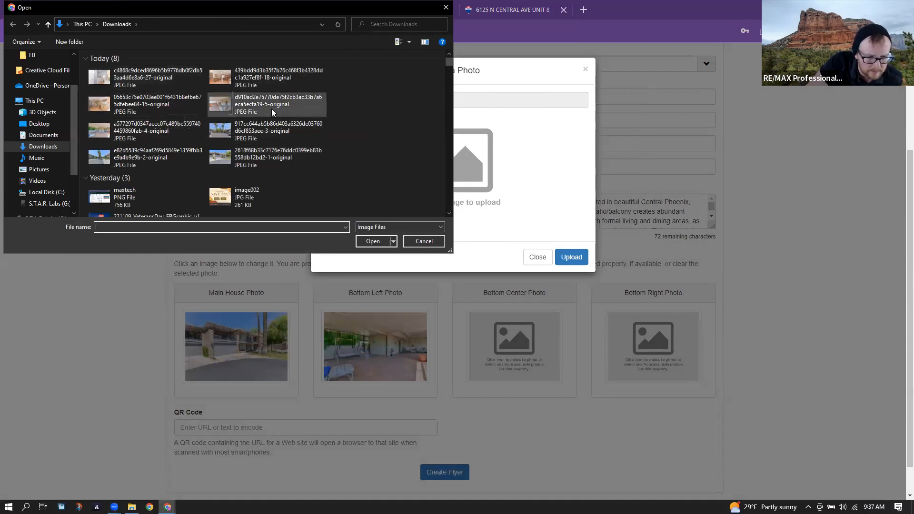
pyautogui.doubleClick(270, 85)
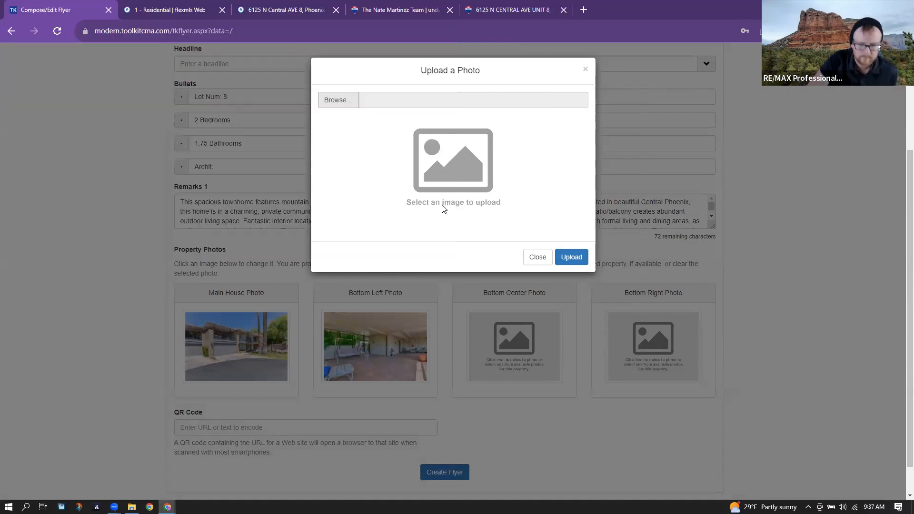
pyautogui.click(570, 258)
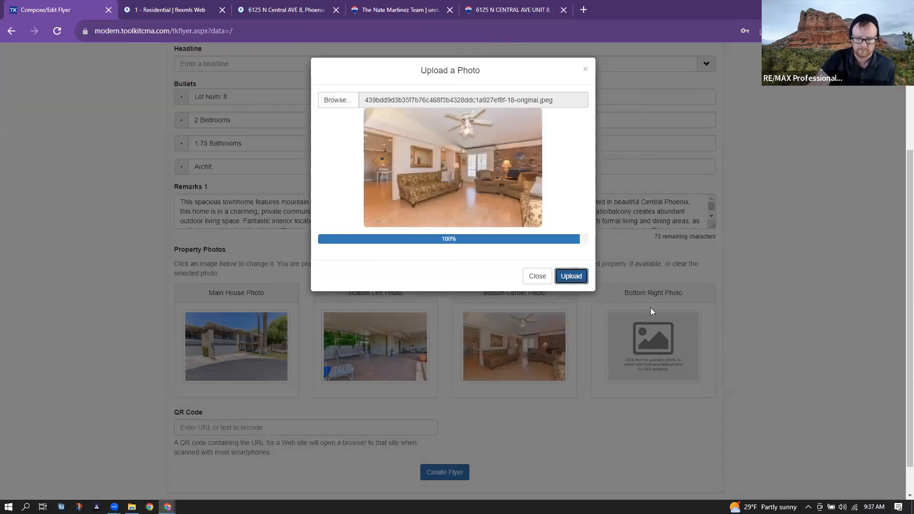
pyautogui.click(666, 351)
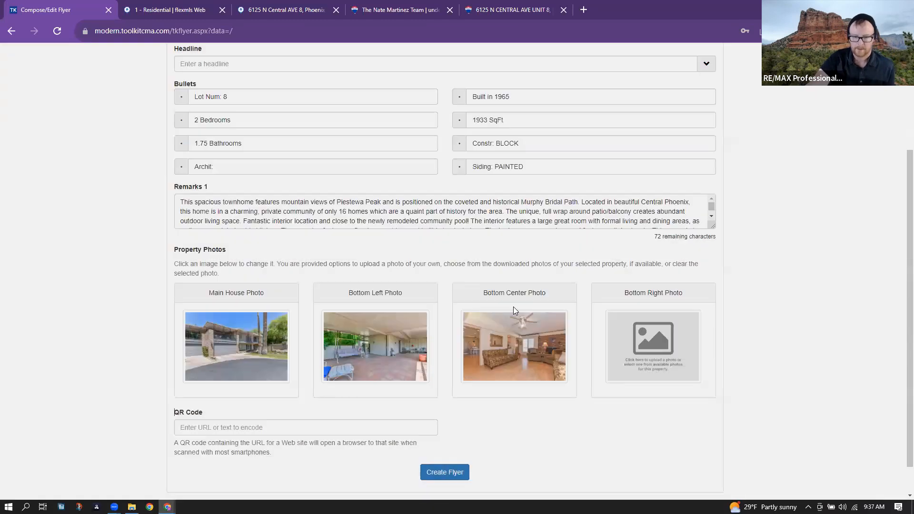
# - Upload the kitchen photo into the Bottom Right Photo slot
pyautogui.click(648, 325)
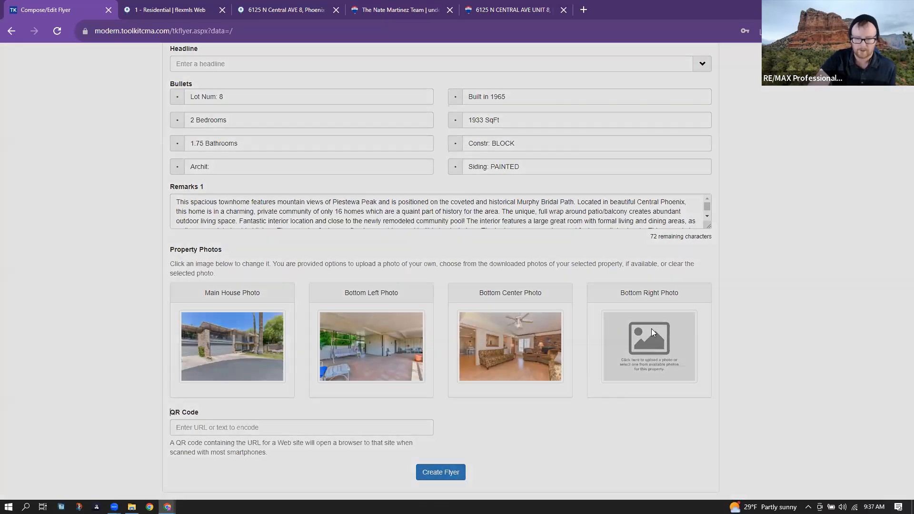
pyautogui.click(628, 104)
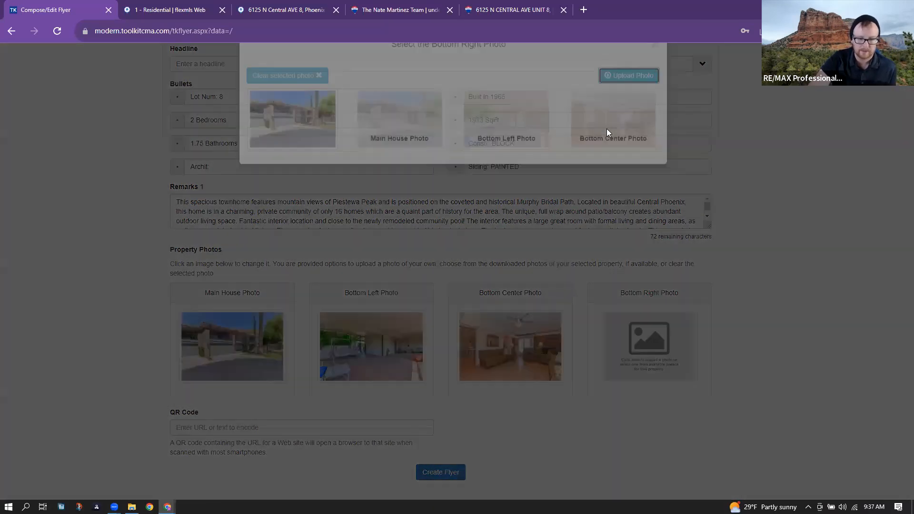
pyautogui.click(336, 101)
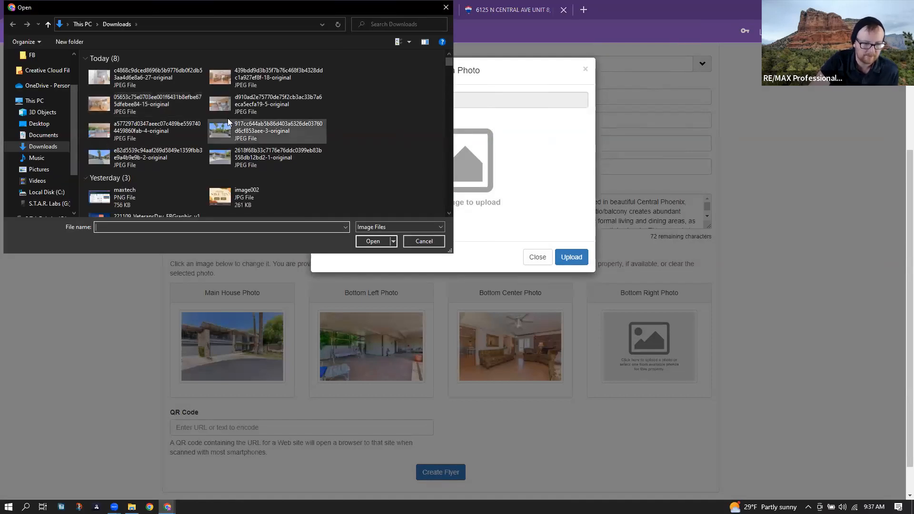
pyautogui.doubleClick(145, 99)
pyautogui.click(571, 257)
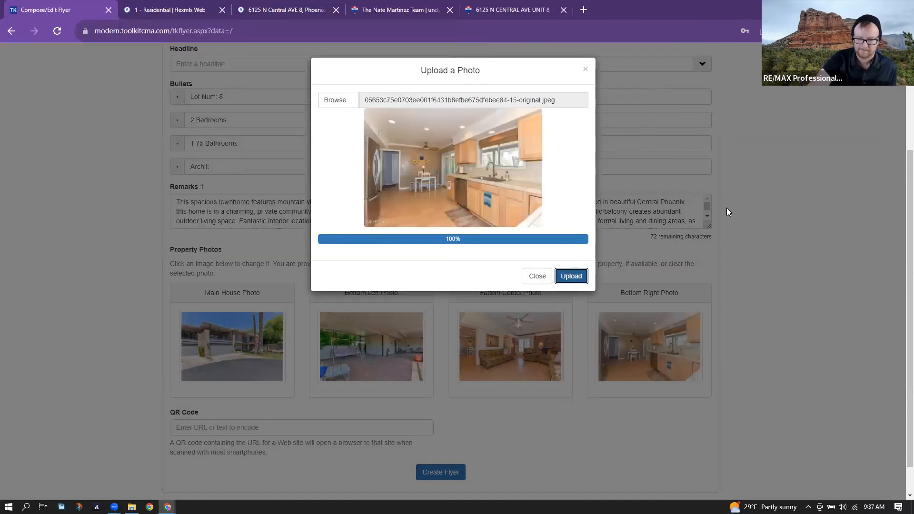
pyautogui.scroll(-1, 727, 207)
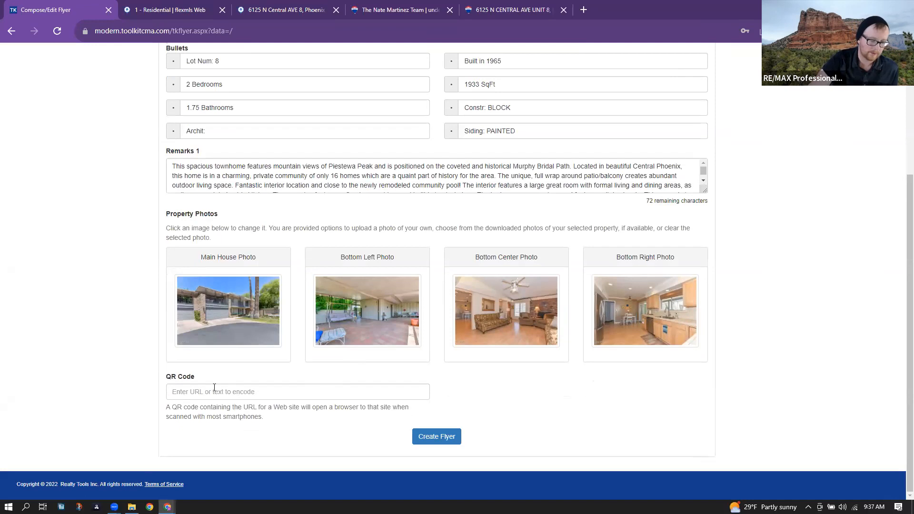
pyautogui.scroll(2, 142, 341)
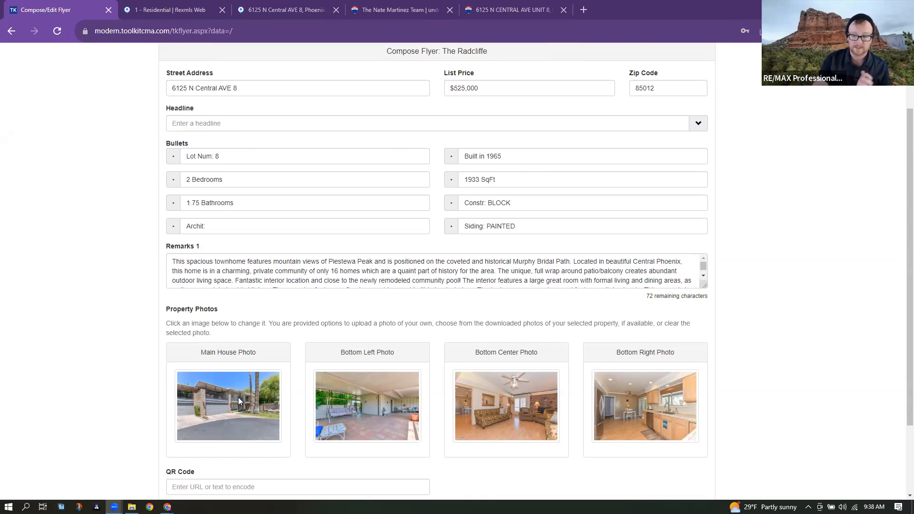
pyautogui.click(486, 13)
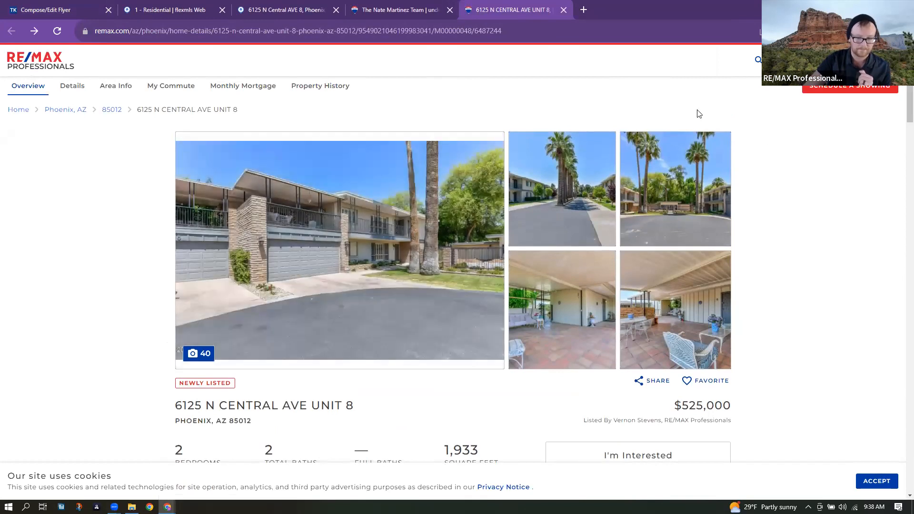
pyautogui.rightClick(698, 110)
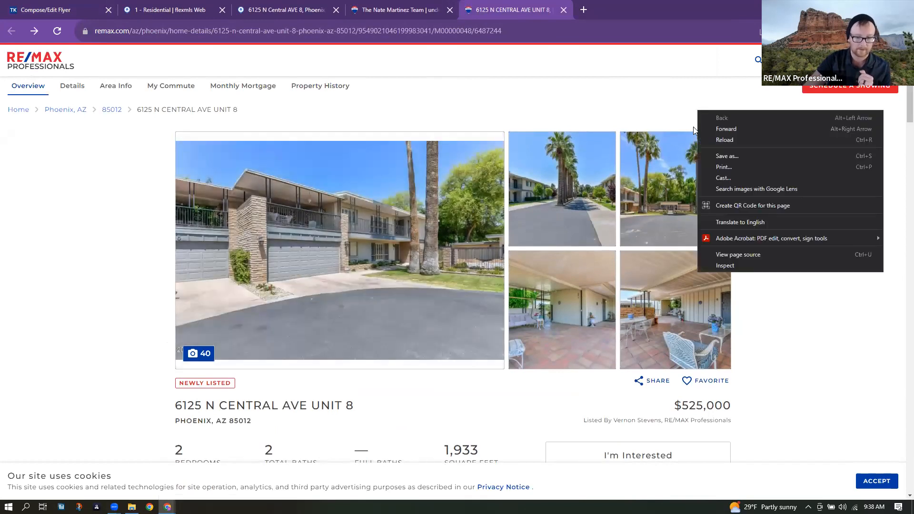
pyautogui.click(737, 207)
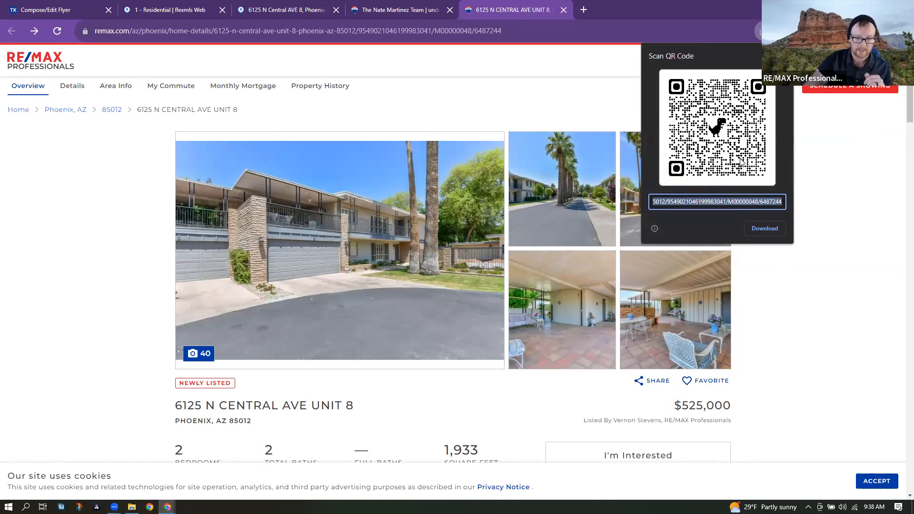
pyautogui.click(771, 229)
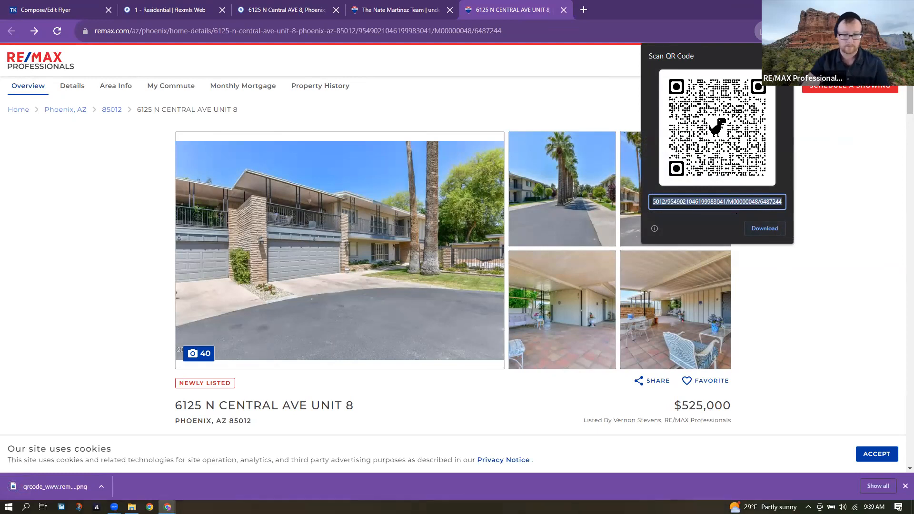
pyautogui.press('Escape')
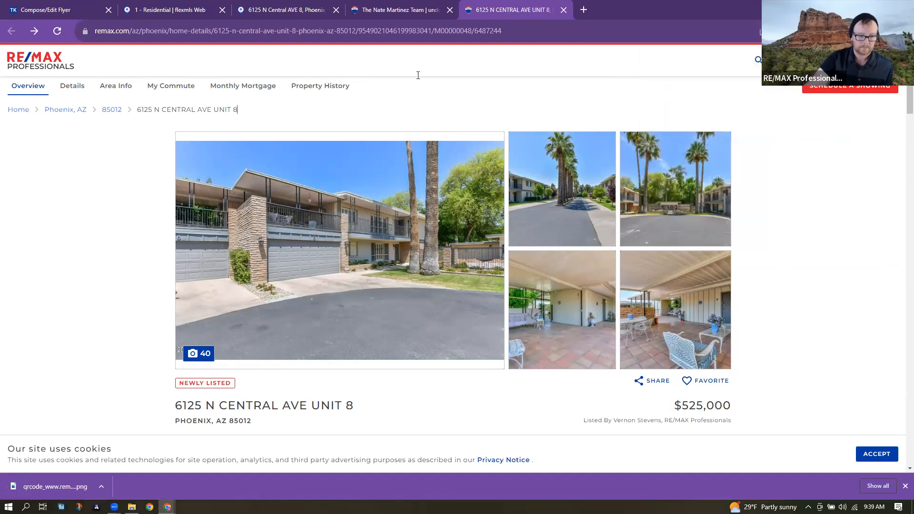
# - Copy the RE/MAX listing URL and paste it into the Radcliffe flyer's QR Code field
pyautogui.click(24, 9)
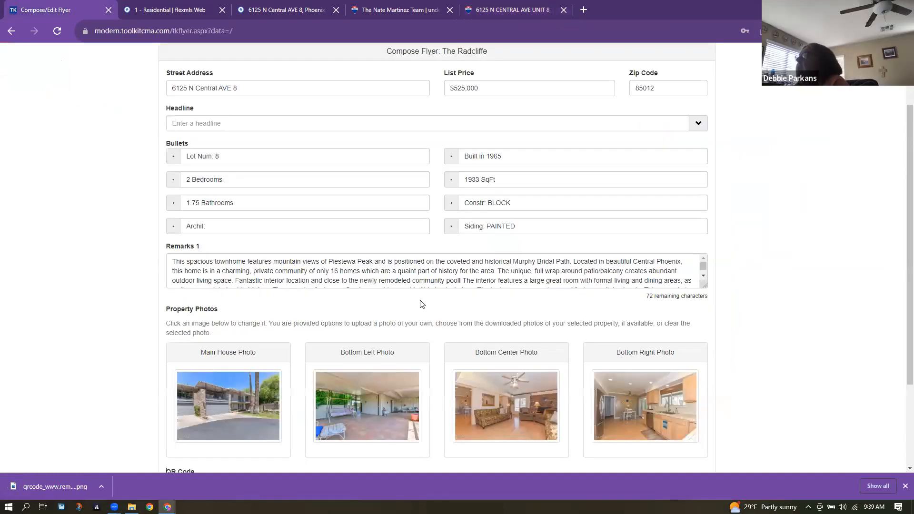
pyautogui.scroll(-3, 414, 310)
pyautogui.click(258, 365)
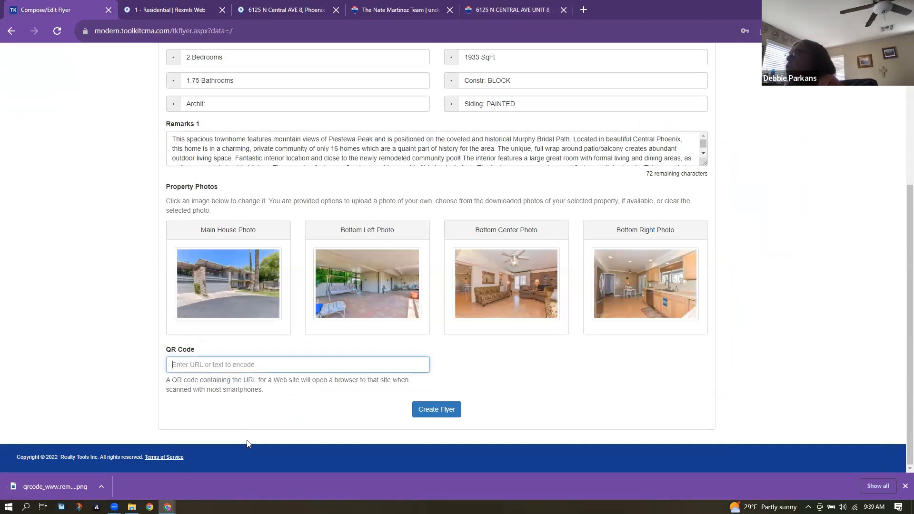
pyautogui.click(481, 10)
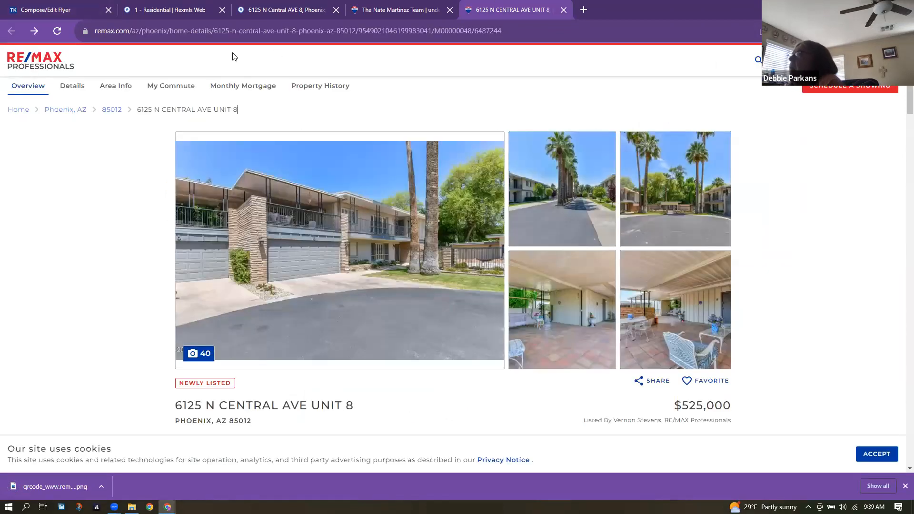
pyautogui.click(227, 34)
pyautogui.hotkey('ctrl', 'c')
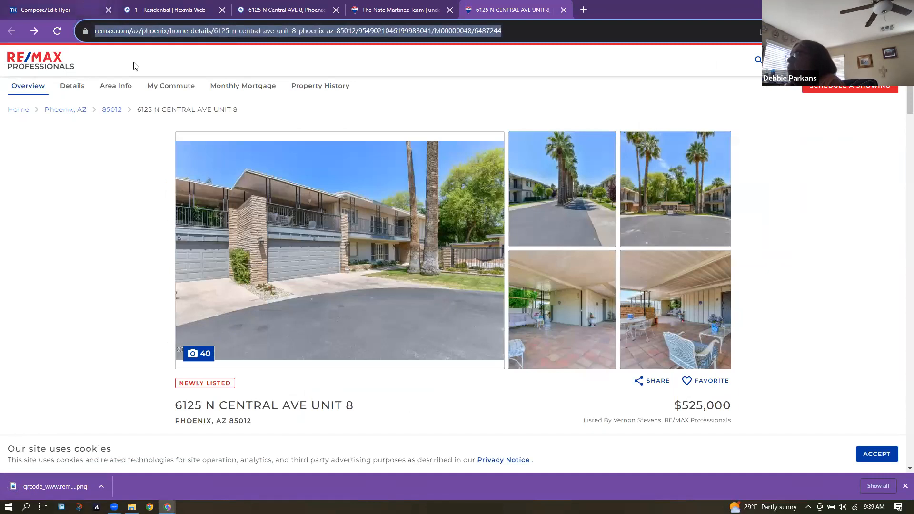
pyautogui.hotkey('ctrl', '1')
pyautogui.hotkey('ctrl', 'v')
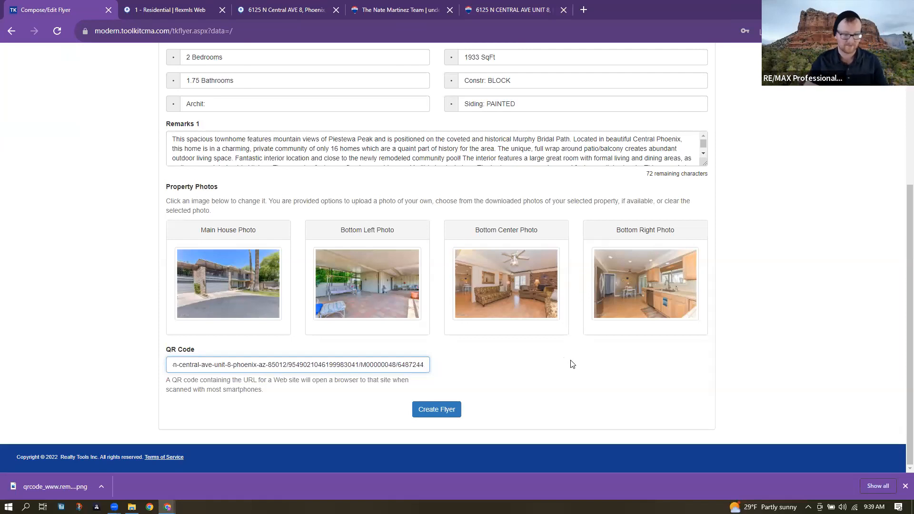
pyautogui.scroll(5, 327, 197)
pyautogui.scroll(-5, 327, 196)
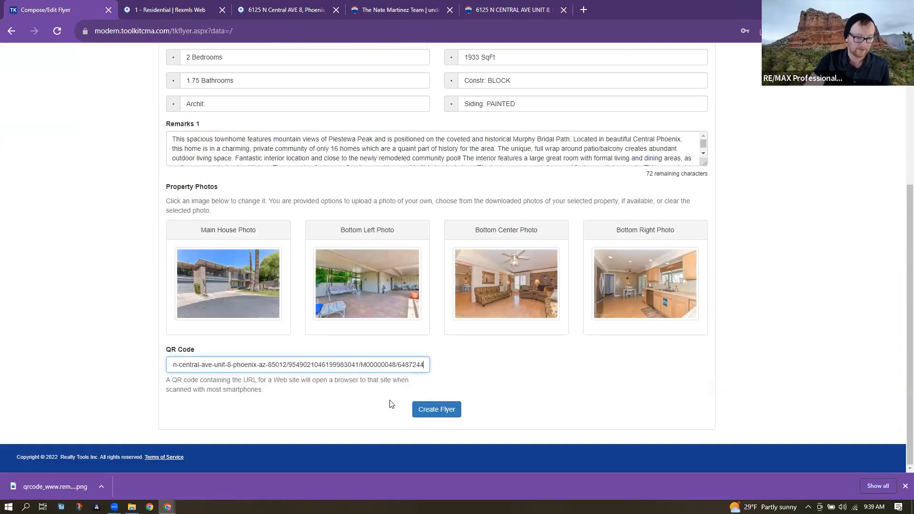
# - Compare the RE/MAX listing page with the flyer form and check the Archit bullet
pyautogui.click(513, 10)
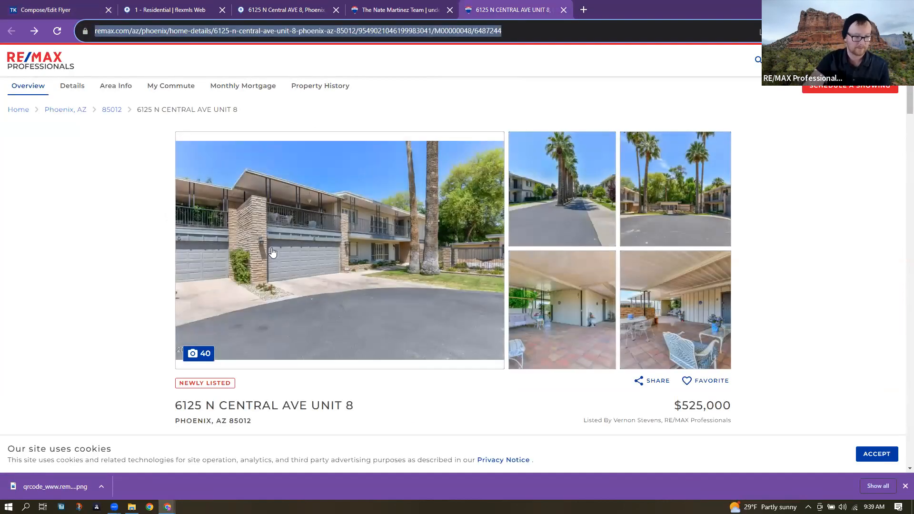
pyautogui.click(37, 4)
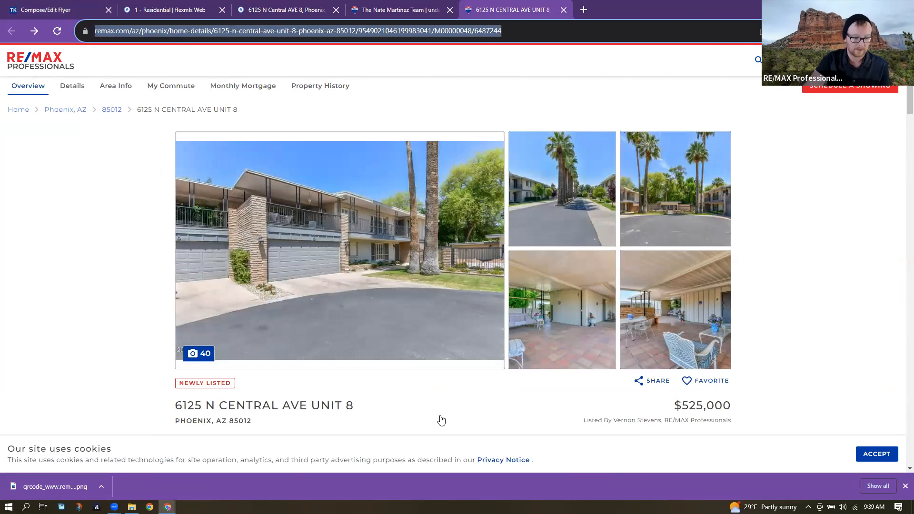
pyautogui.scroll(4, 445, 413)
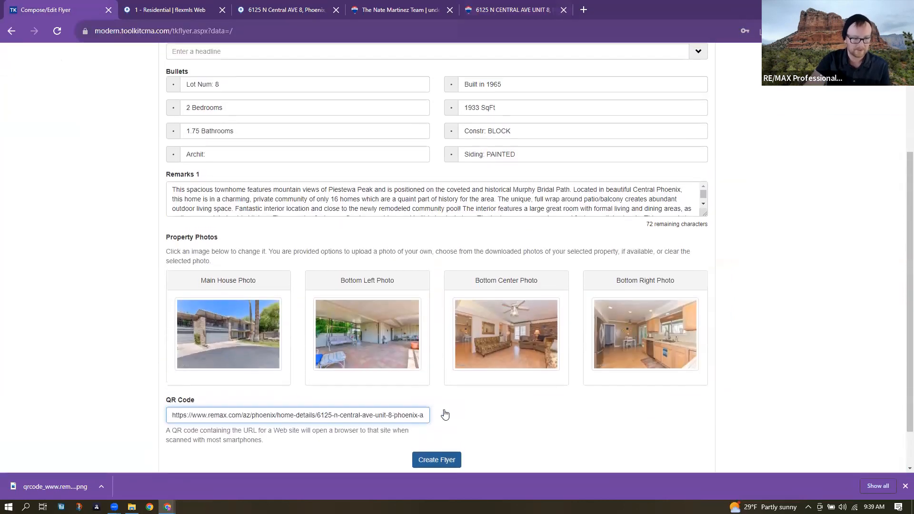
pyautogui.click(235, 295)
pyautogui.click(174, 295)
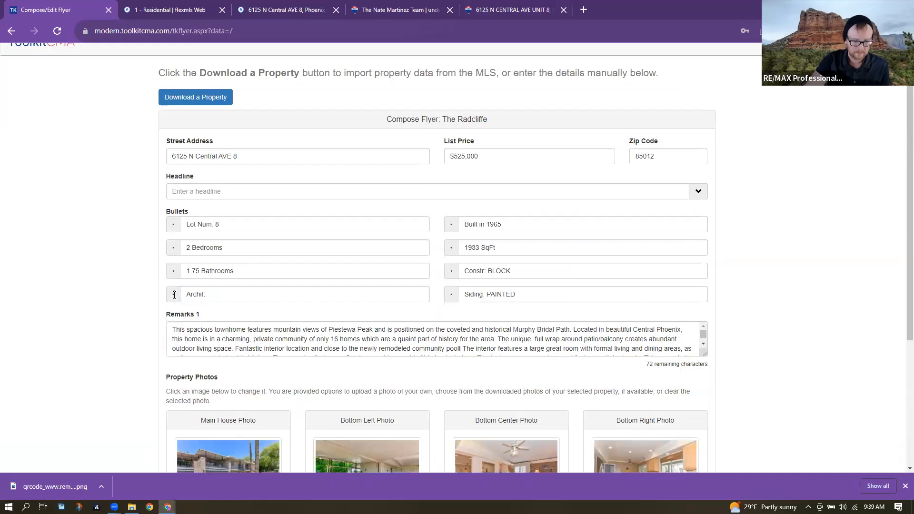
pyautogui.click(239, 301)
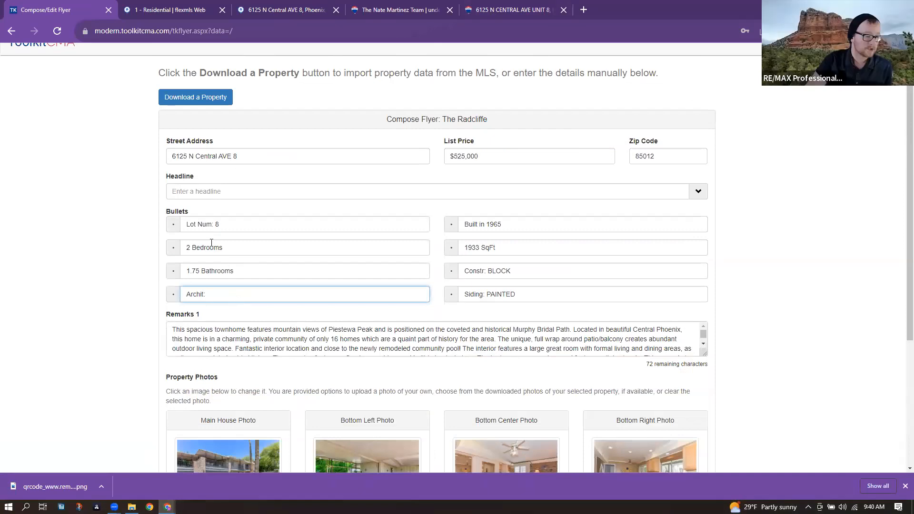
# - Review the flyer form's lower fields, pointing out the QR Code heading
pyautogui.scroll(-1, 212, 243)
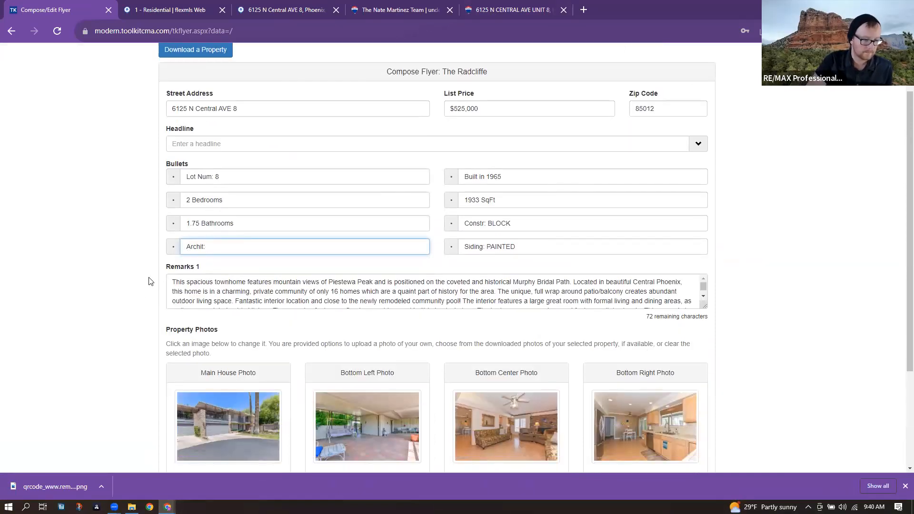
pyautogui.scroll(-3, 149, 281)
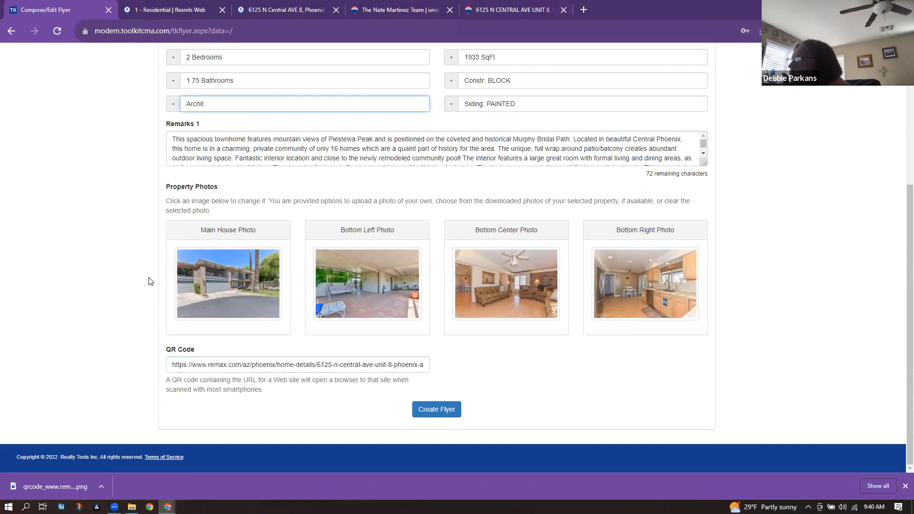
pyautogui.scroll(4, 287, 177)
pyautogui.scroll(-4, 286, 177)
pyautogui.moveTo(166, 350); pyautogui.dragTo(203, 351)
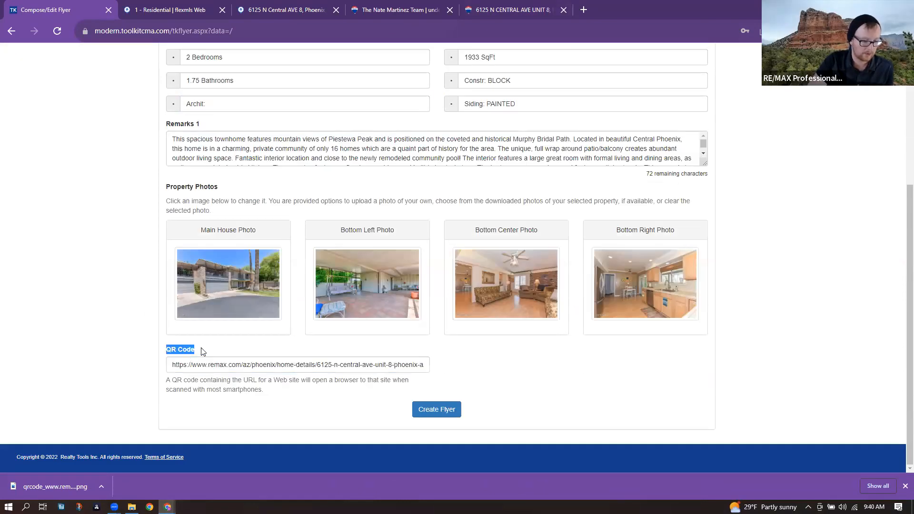
pyautogui.click(219, 410)
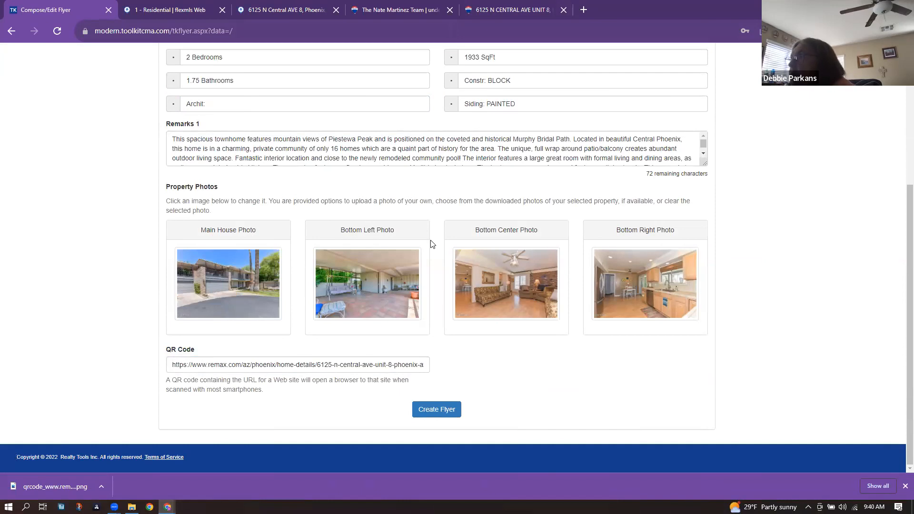
pyautogui.scroll(1, 432, 244)
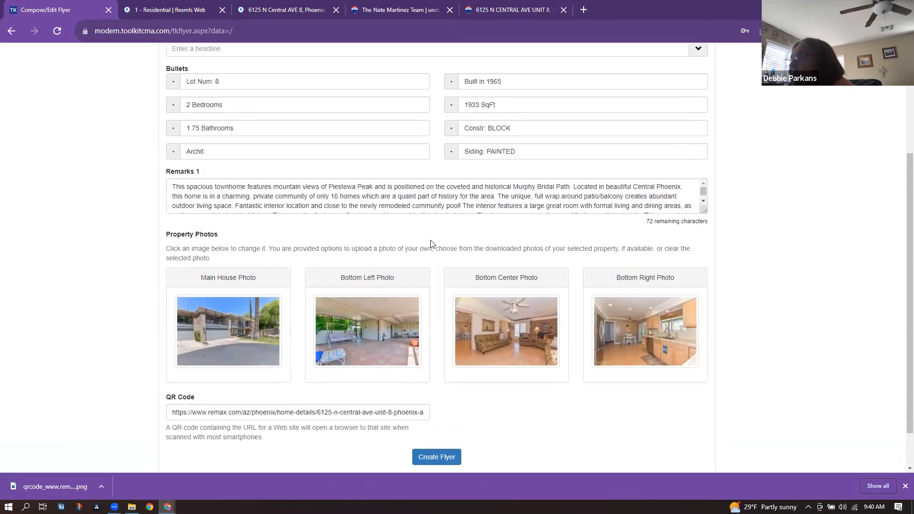
pyautogui.scroll(3, 431, 243)
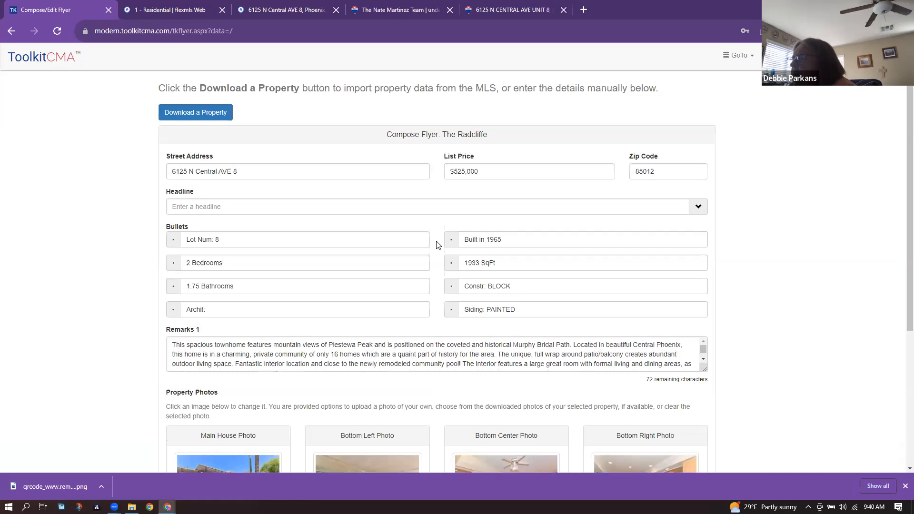
pyautogui.scroll(-4, 438, 244)
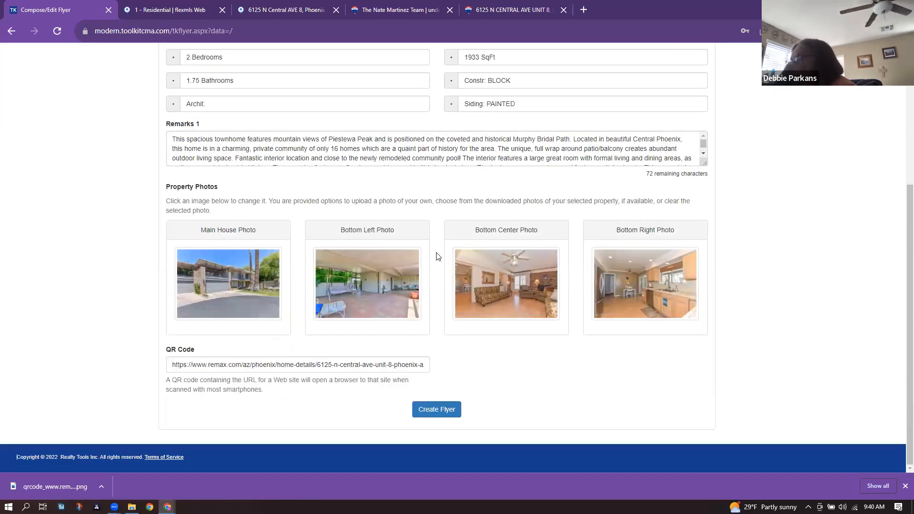
# - Show the RE/MAX listing for Unit 8 and dismiss the finished download notice
pyautogui.click(485, 8)
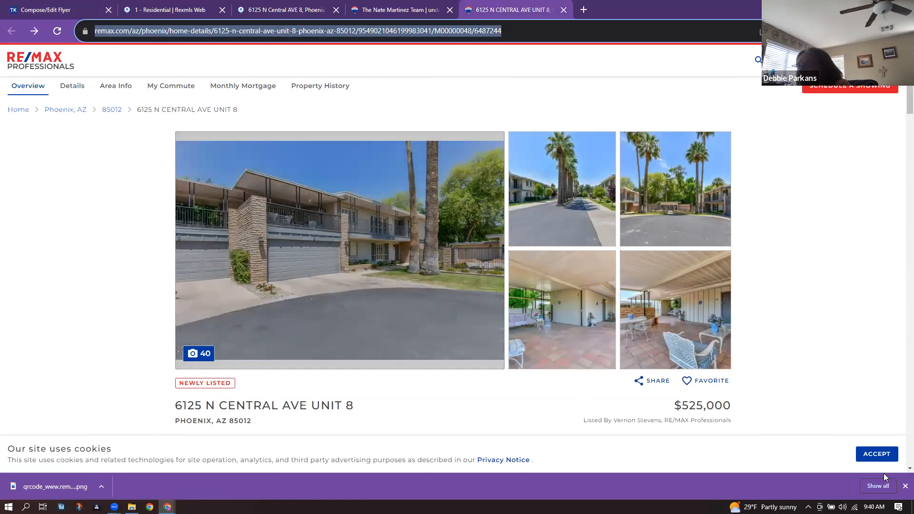
pyautogui.click(905, 486)
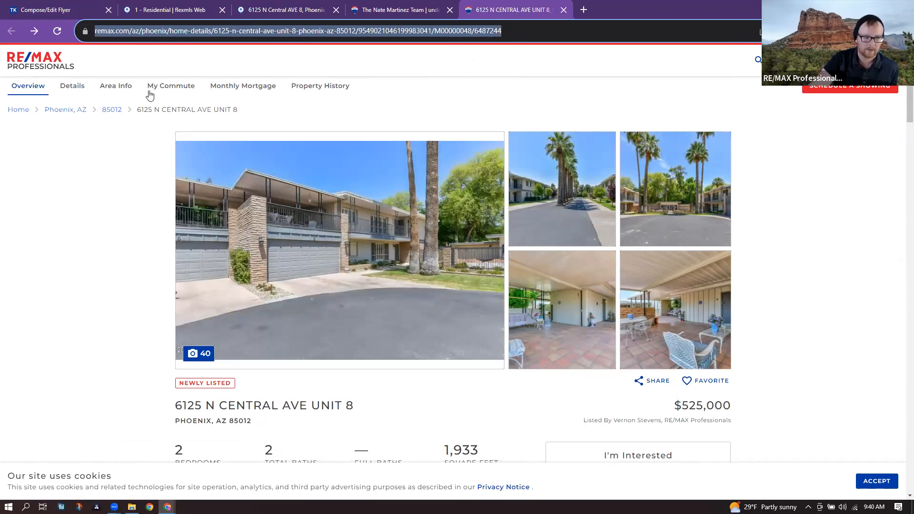
pyautogui.click(88, 5)
pyautogui.click(429, 439)
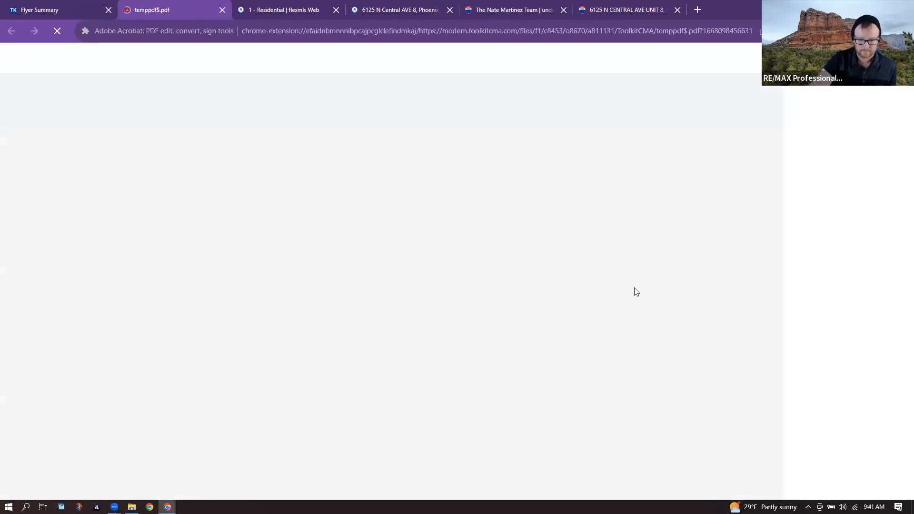
pyautogui.scroll(-2, 634, 289)
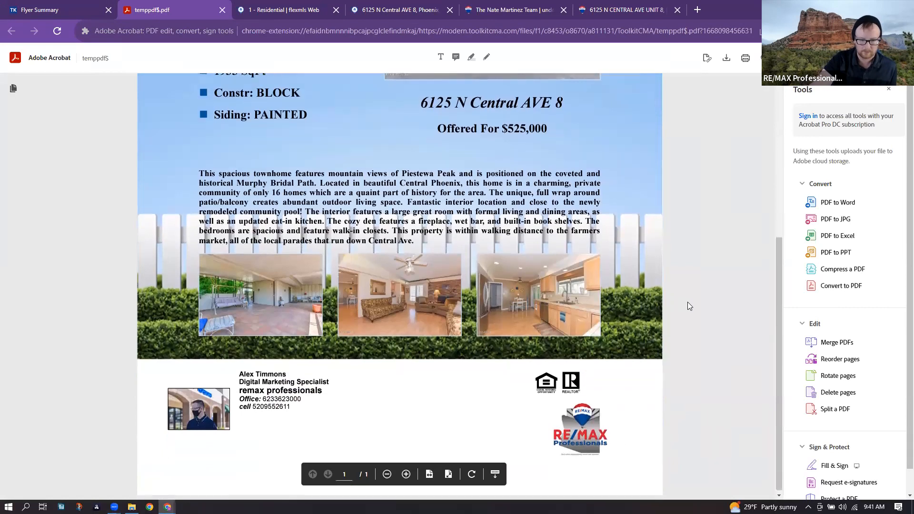
# - Scroll through the Radcliffe flyer PDF, checking its features, description and photos
pyautogui.scroll(5, 688, 306)
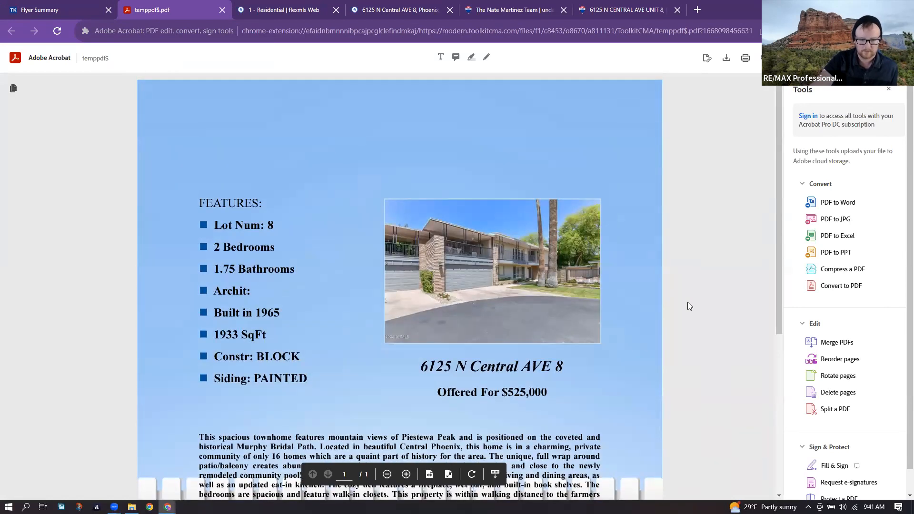
pyautogui.scroll(-1, 688, 306)
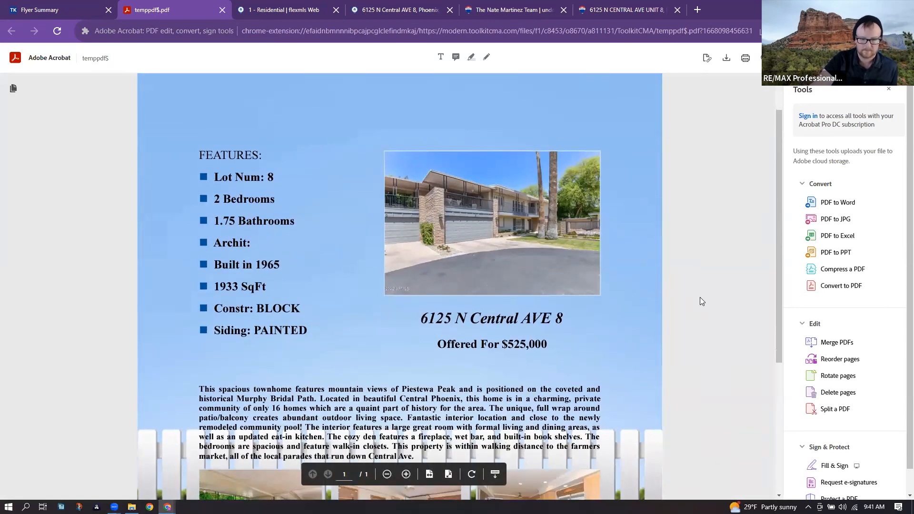
pyautogui.scroll(-4, 700, 298)
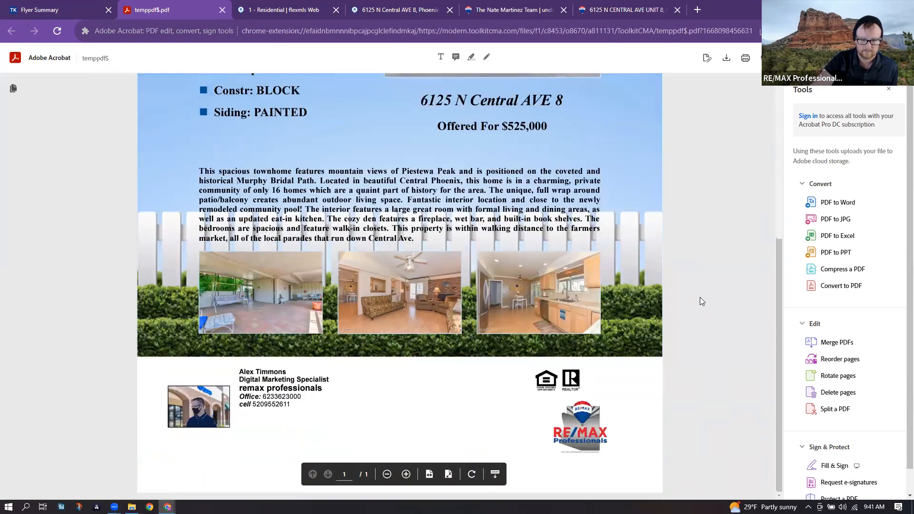
pyautogui.scroll(2, 700, 301)
pyautogui.scroll(3, 699, 297)
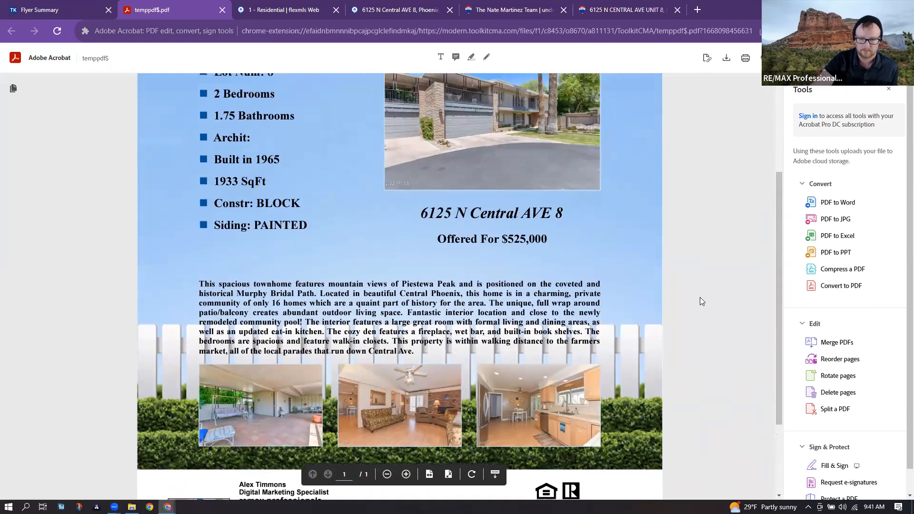
pyautogui.scroll(-4, 709, 277)
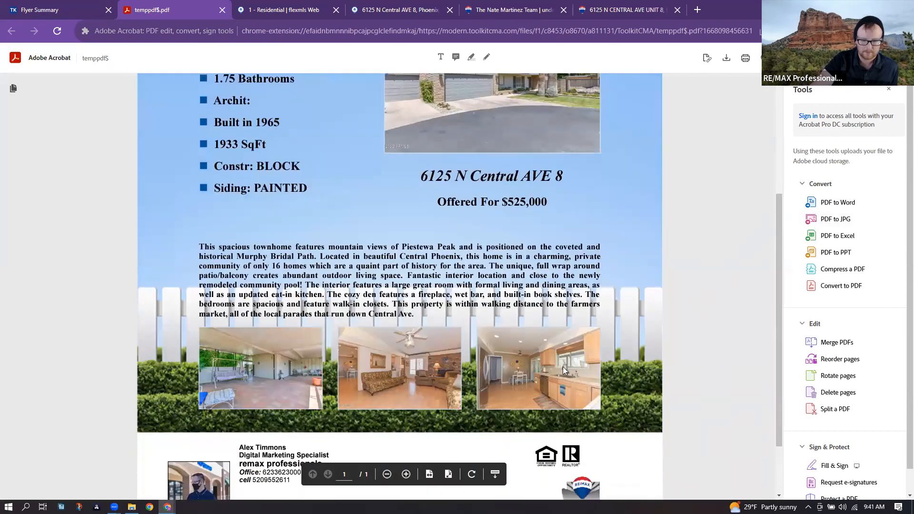
pyautogui.scroll(-2, 618, 300)
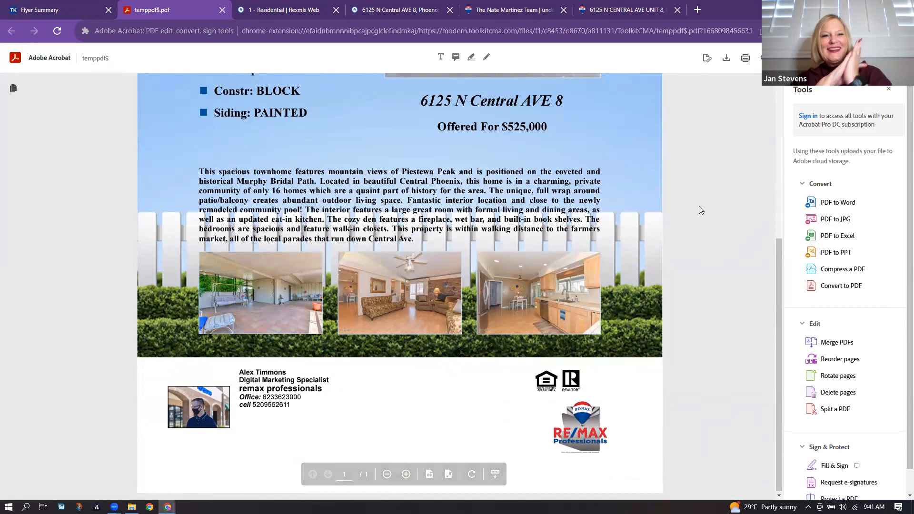
# - Download the flyer PDF to the computer as temppdf$.pdf
pyautogui.click(727, 57)
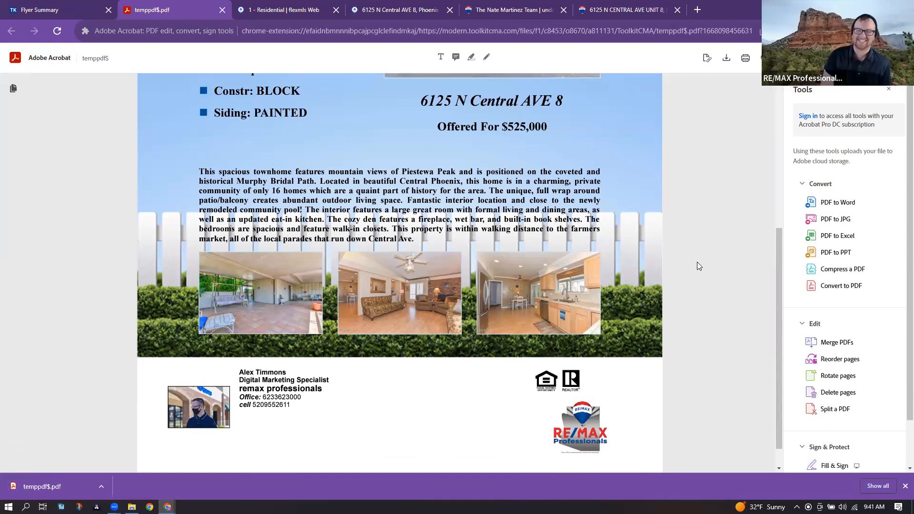
pyautogui.scroll(4, 694, 265)
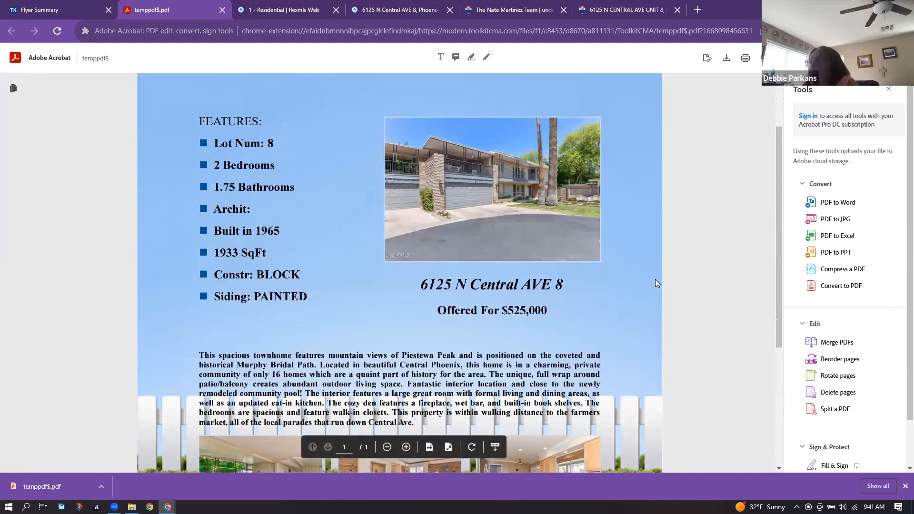
pyautogui.scroll(-4, 655, 279)
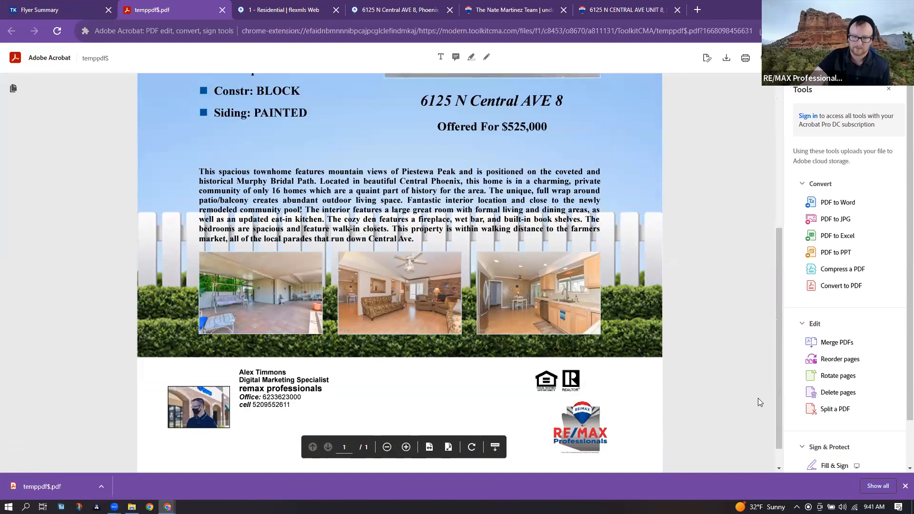
pyautogui.scroll(6, 214, 101)
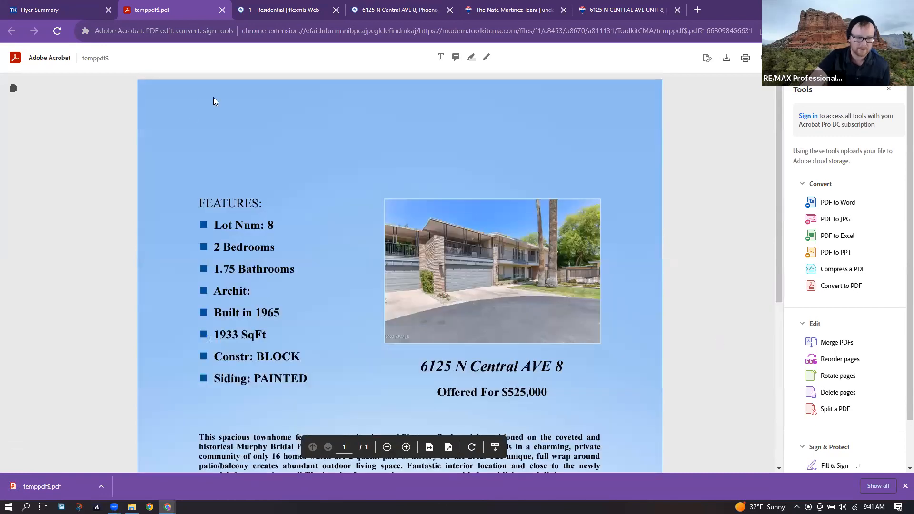
pyautogui.click(41, 5)
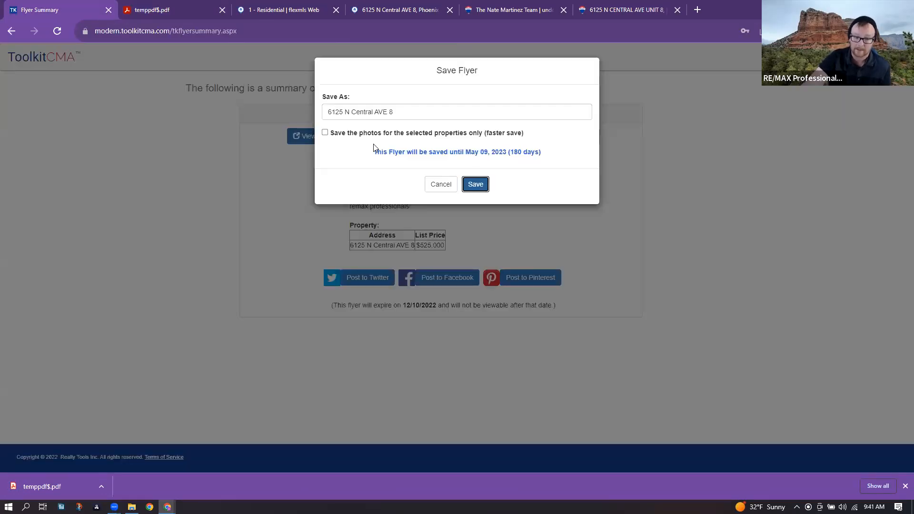
pyautogui.click(403, 110)
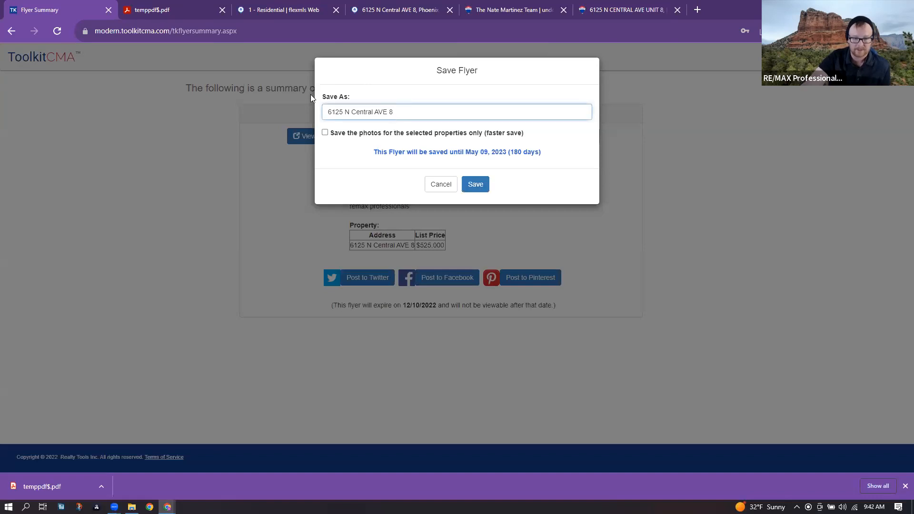
pyautogui.click(485, 191)
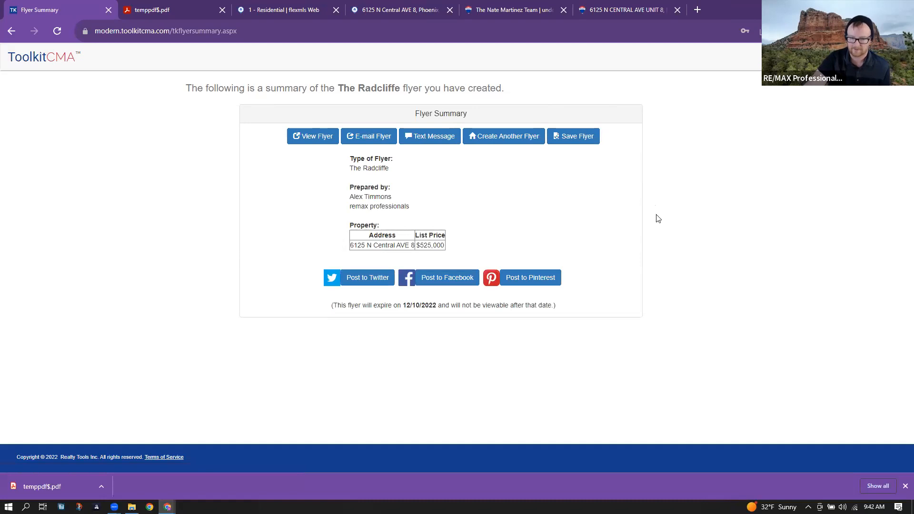
pyautogui.click(502, 137)
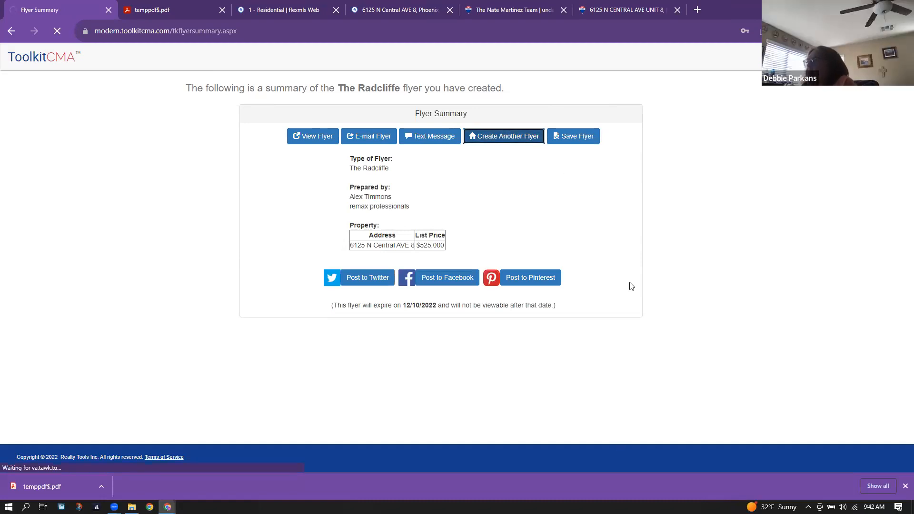
# - Browse the top of the template gallery and click the Belmont template
pyautogui.scroll(-2, 383, 129)
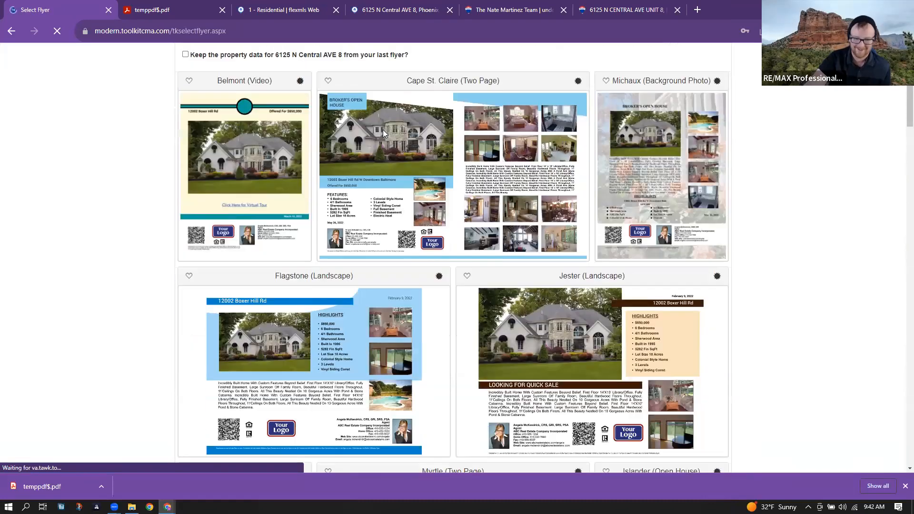
pyautogui.scroll(-4, 219, 169)
pyautogui.scroll(5, 228, 163)
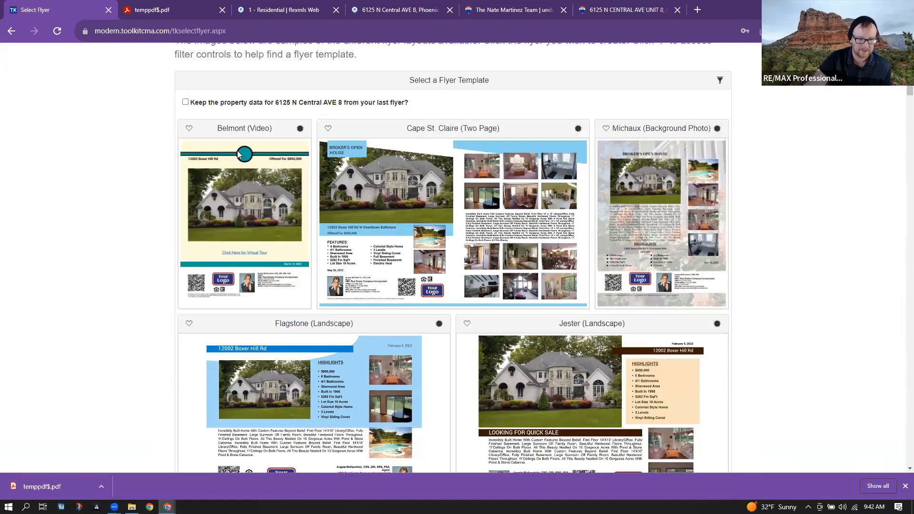
pyautogui.click(233, 167)
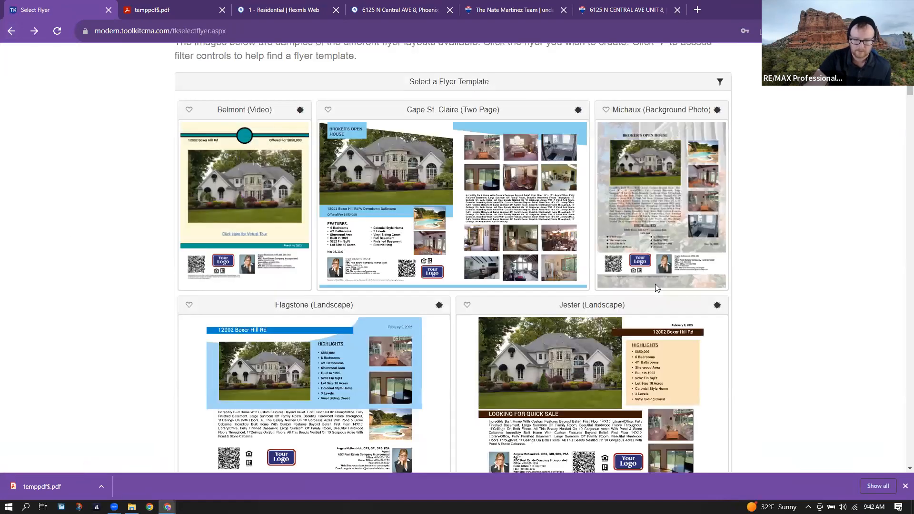
# - Scroll to the bottom of the template gallery and select The Kenton
pyautogui.scroll(-14, 656, 286)
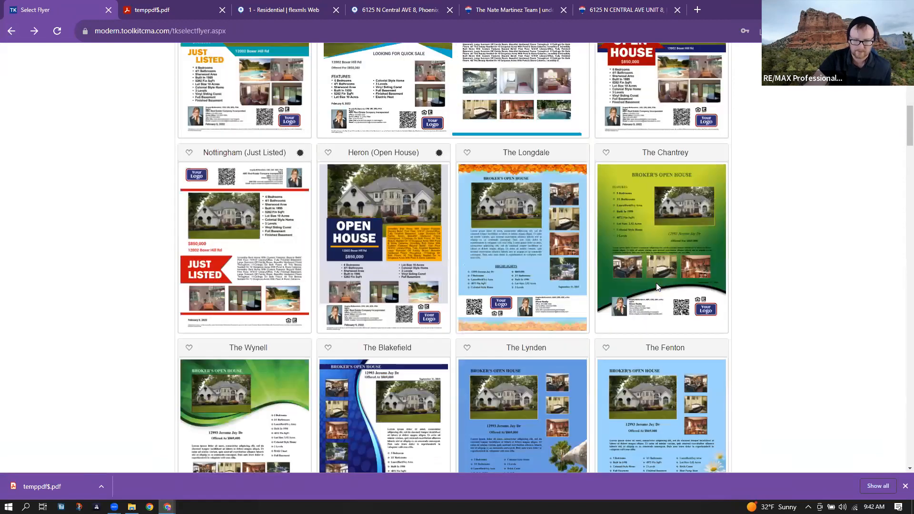
pyautogui.scroll(-6, 656, 286)
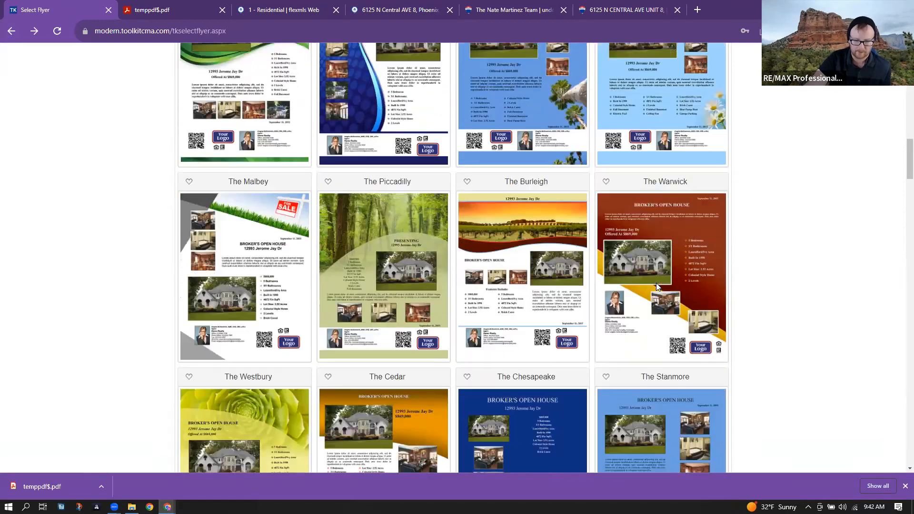
pyautogui.scroll(-2, 656, 286)
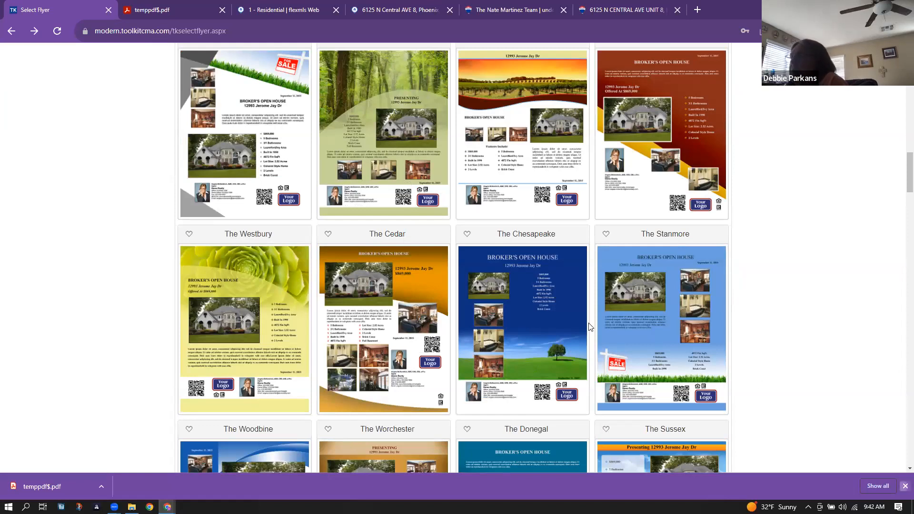
pyautogui.scroll(-4, 590, 327)
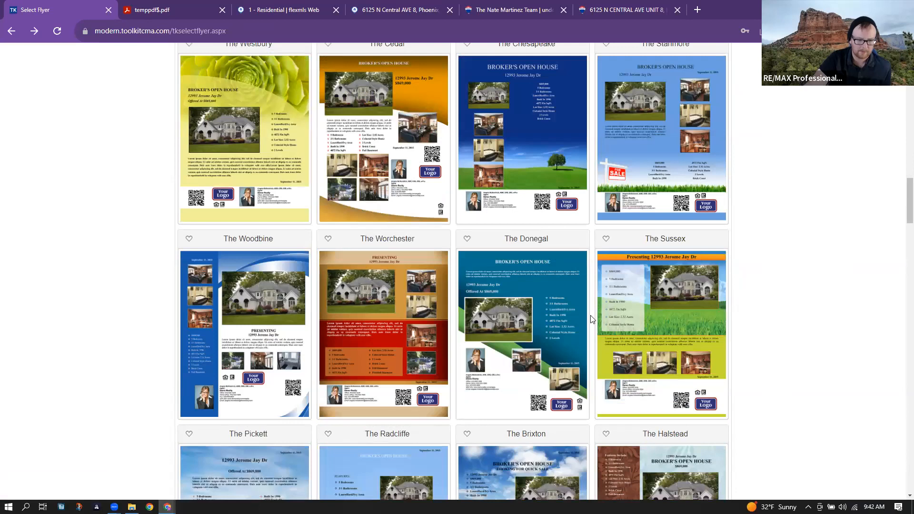
pyautogui.scroll(-1, 592, 319)
pyautogui.scroll(-1, 625, 379)
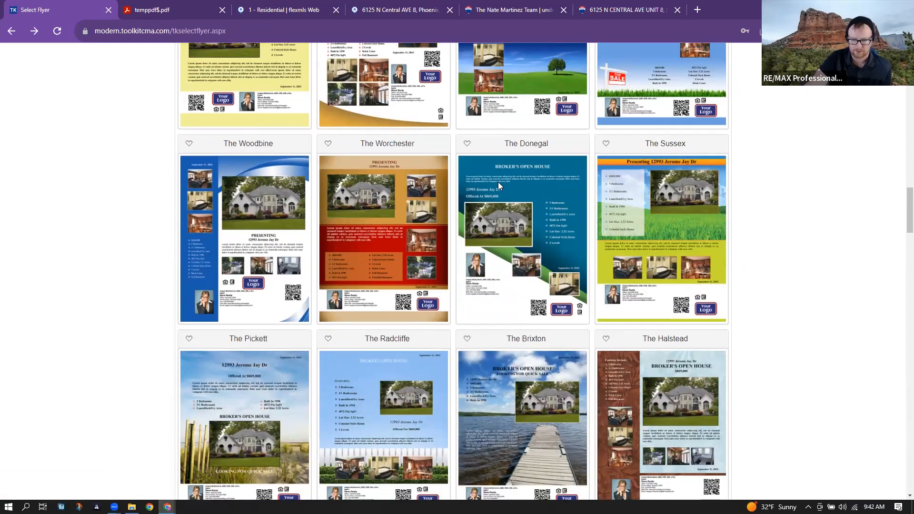
pyautogui.scroll(-6, 523, 293)
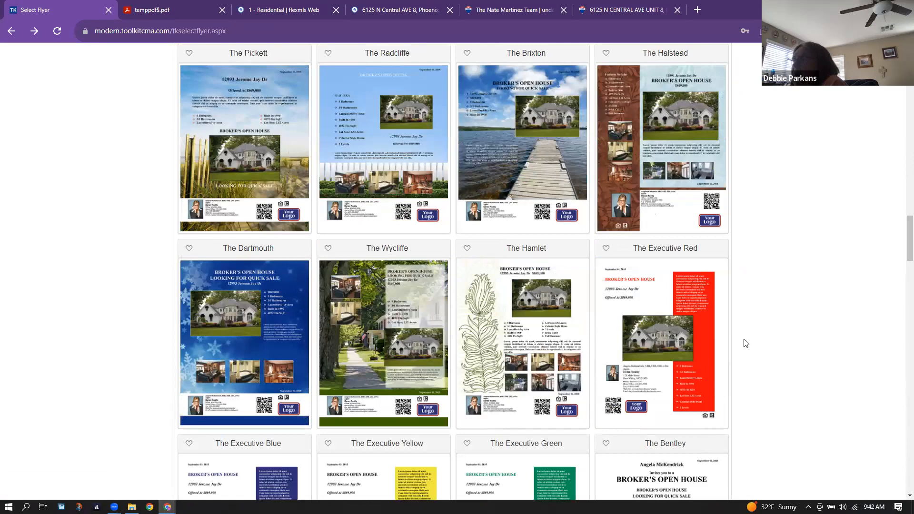
pyautogui.scroll(-1, 744, 343)
pyautogui.scroll(-11, 745, 343)
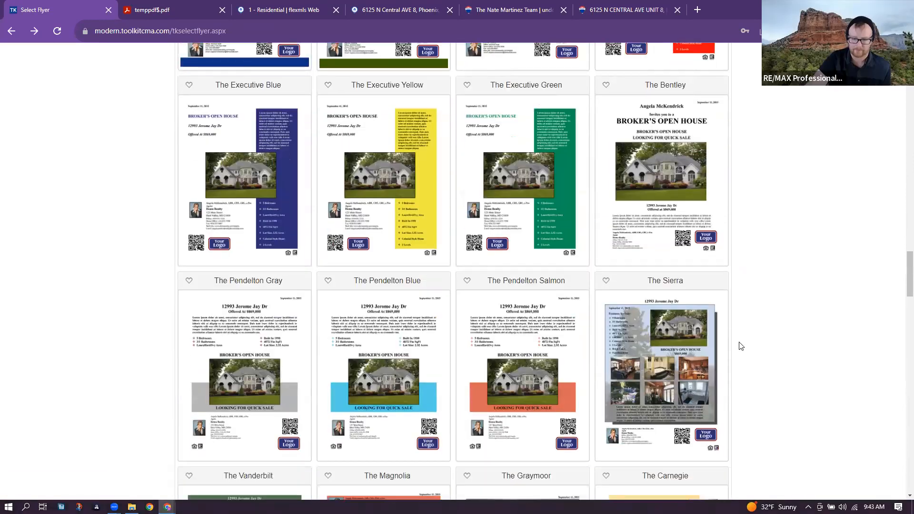
pyautogui.scroll(-11, 741, 346)
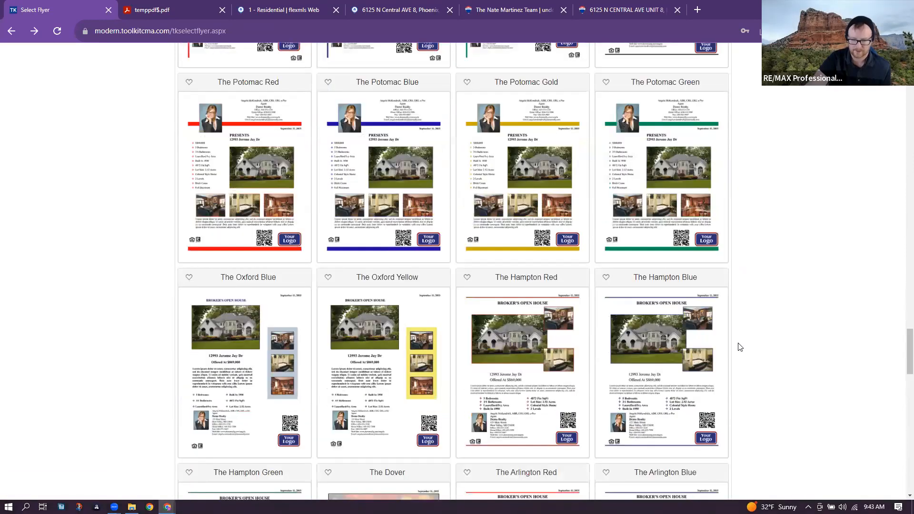
pyautogui.scroll(-4, 740, 347)
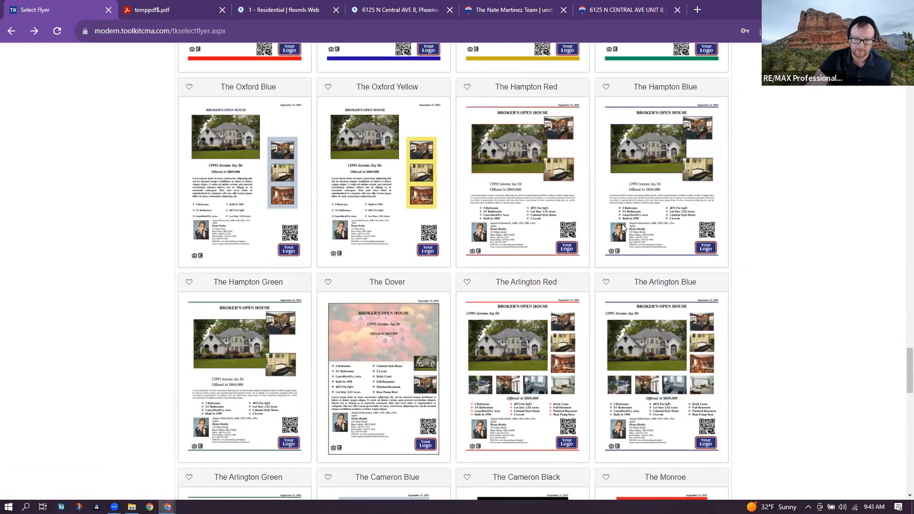
pyautogui.scroll(-8, 403, 332)
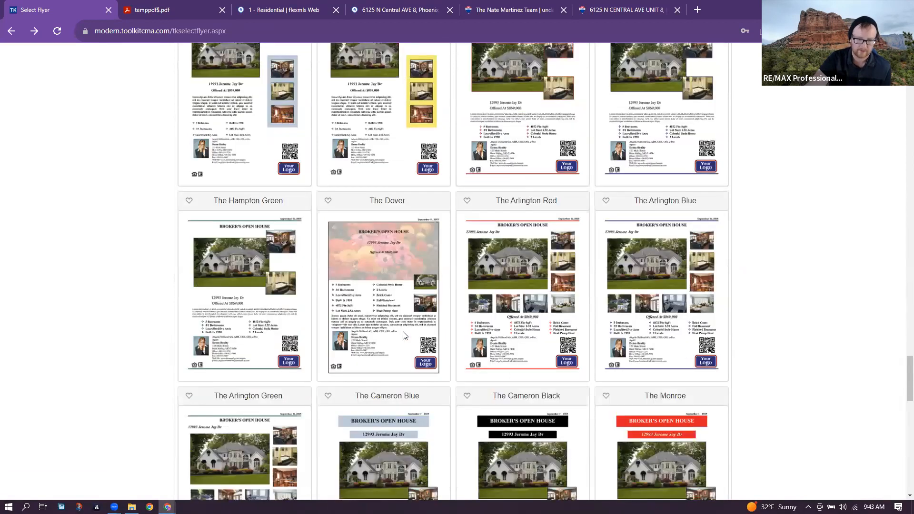
pyautogui.scroll(-5, 403, 332)
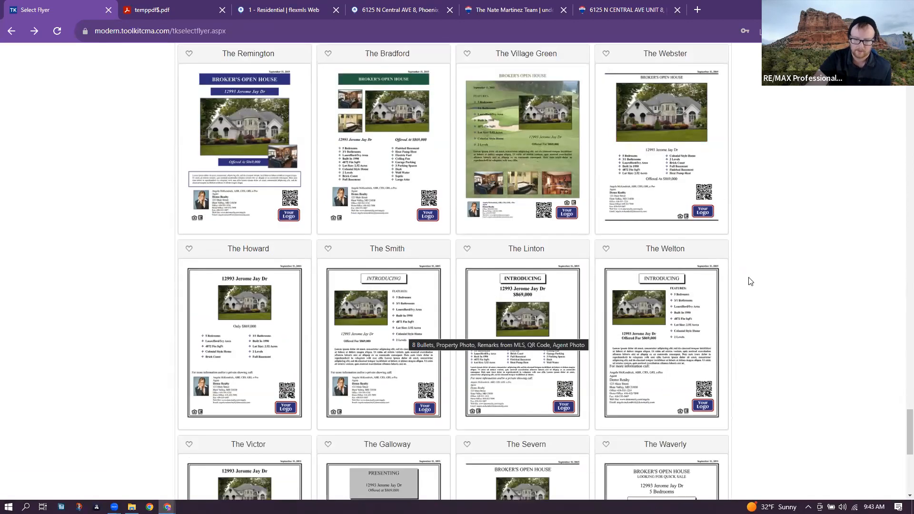
pyautogui.scroll(-5, 746, 280)
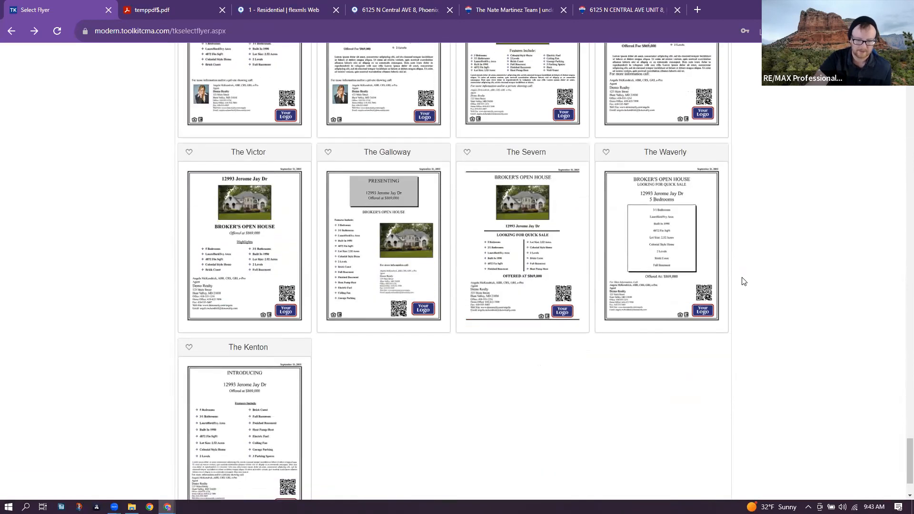
pyautogui.scroll(-2, 243, 358)
pyautogui.click(292, 361)
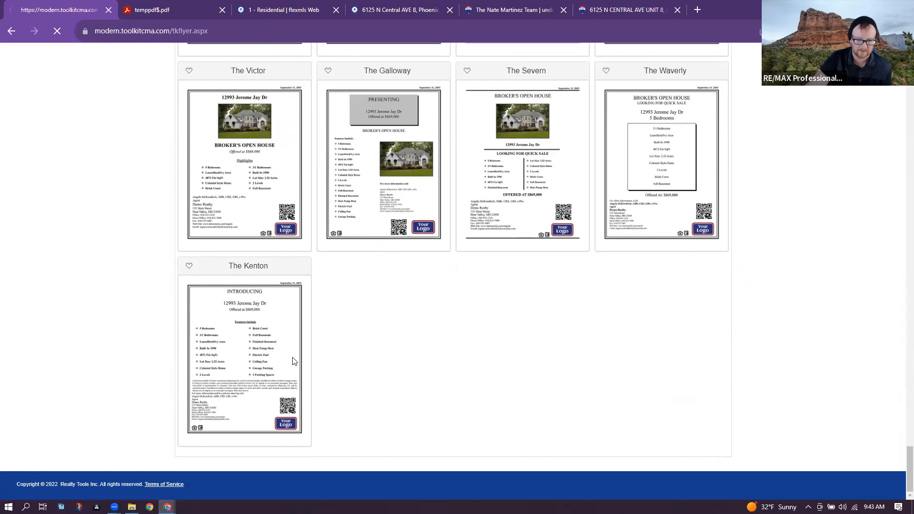
pyautogui.click(210, 113)
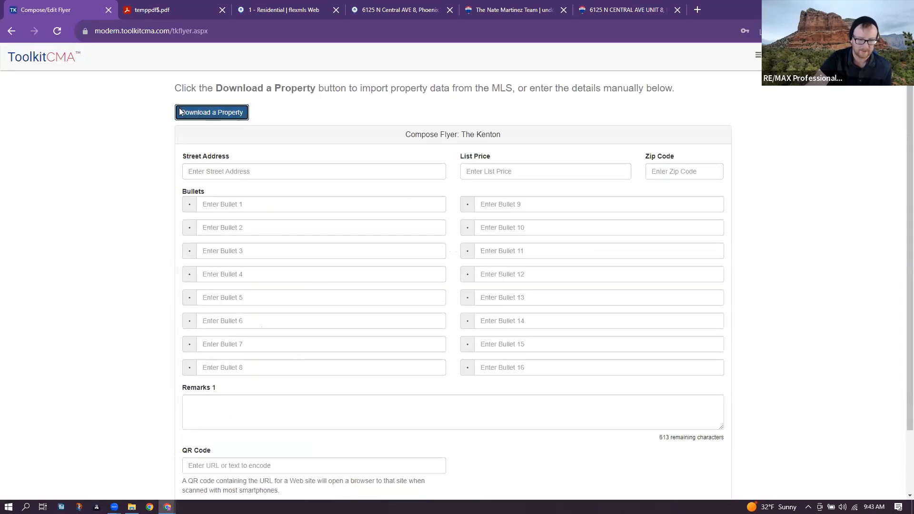
pyautogui.click(456, 198)
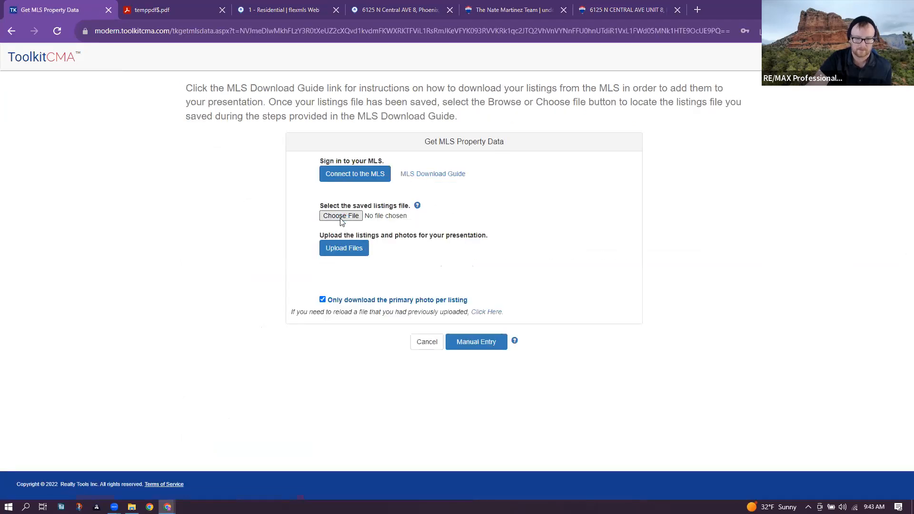
pyautogui.click(341, 216)
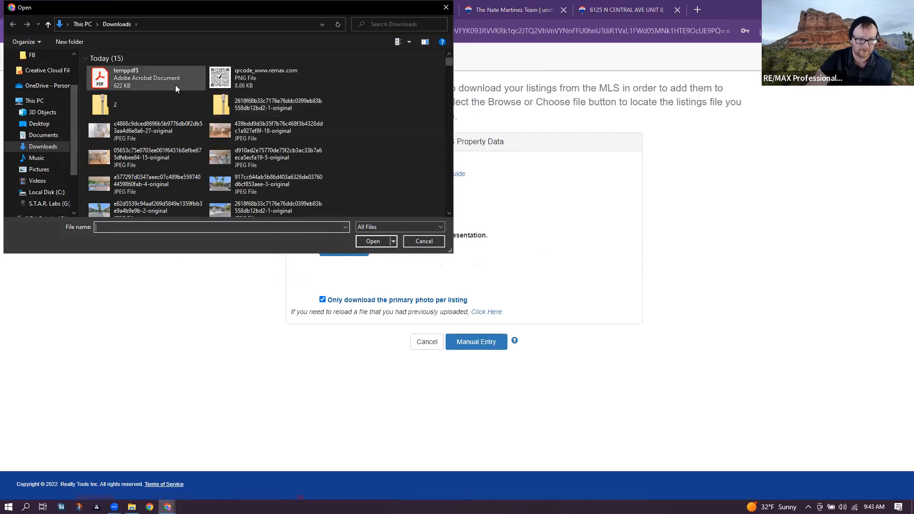
pyautogui.scroll(-2, 199, 136)
pyautogui.doubleClick(172, 205)
pyautogui.click(343, 251)
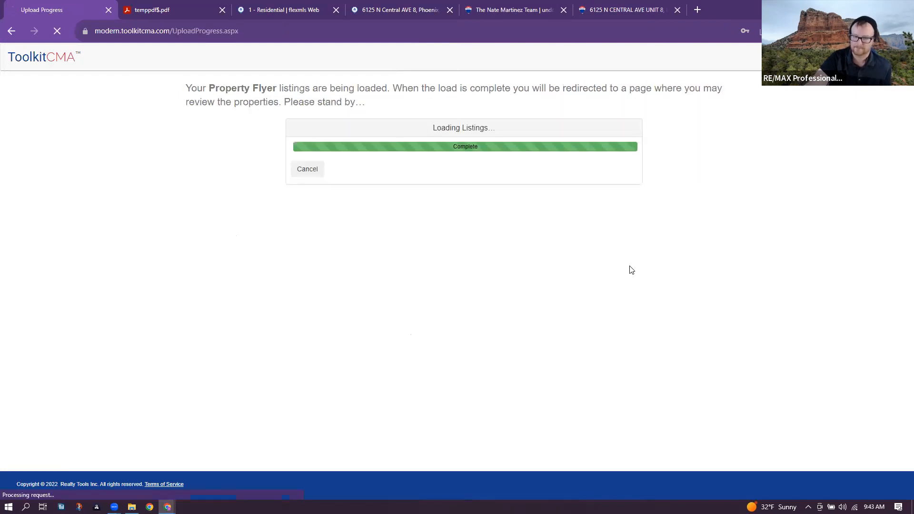
pyautogui.click(587, 225)
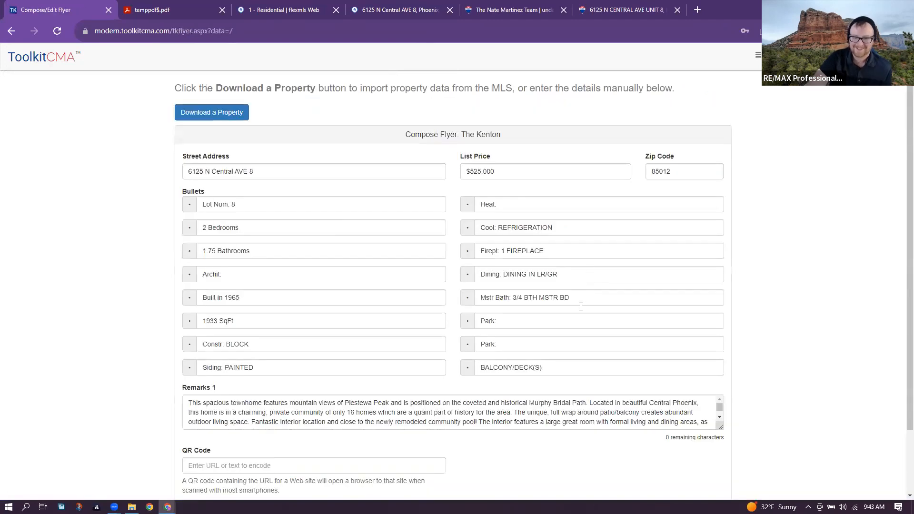
pyautogui.scroll(-2, 578, 394)
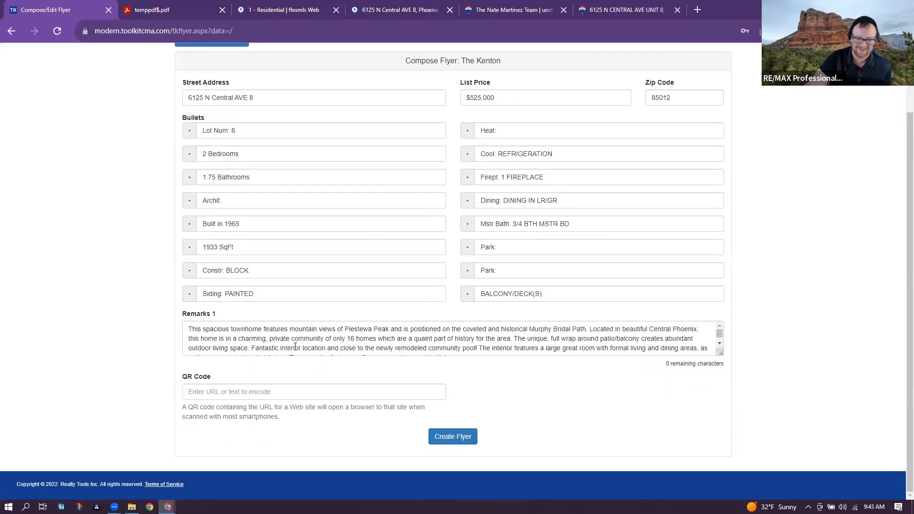
# - Set the QR code link to the suggested RE/MAX web address and create The Kenton flyer
pyautogui.click(373, 398)
pyautogui.click(373, 415)
pyautogui.click(435, 437)
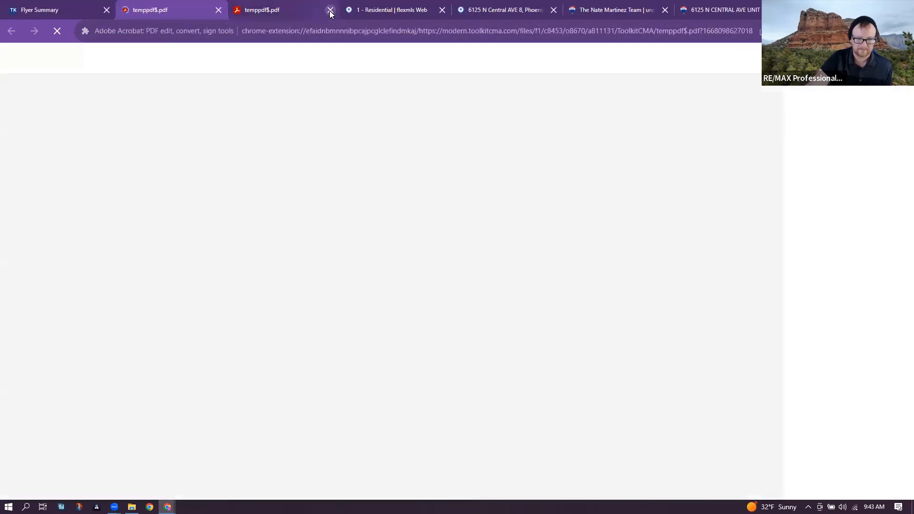
# - Close the duplicate PDF tab and scroll The Kenton flyer from title to bottom logos
pyautogui.click(329, 10)
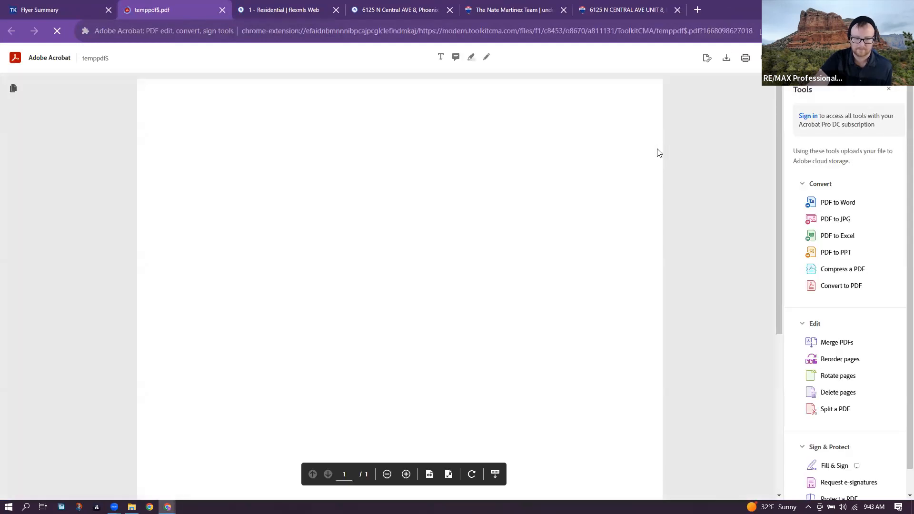
pyautogui.scroll(-1, 689, 224)
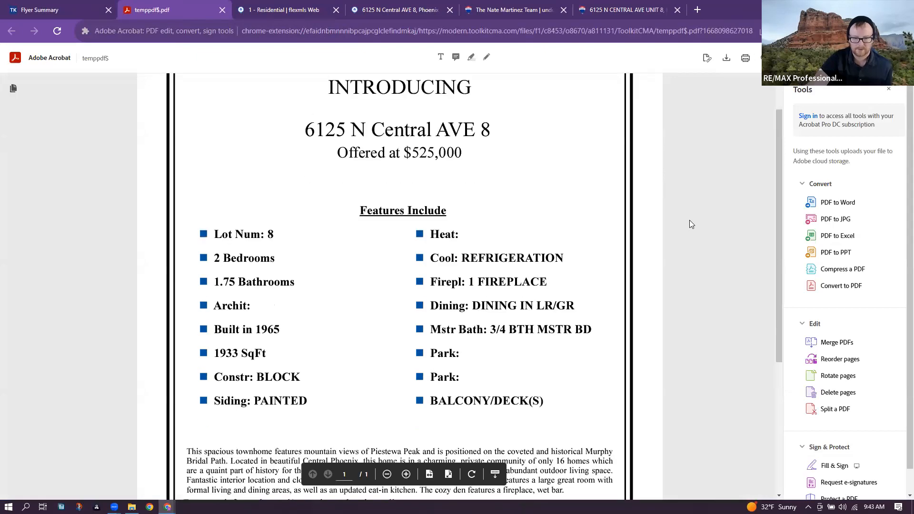
pyautogui.scroll(-2, 690, 220)
pyautogui.scroll(-5, 691, 224)
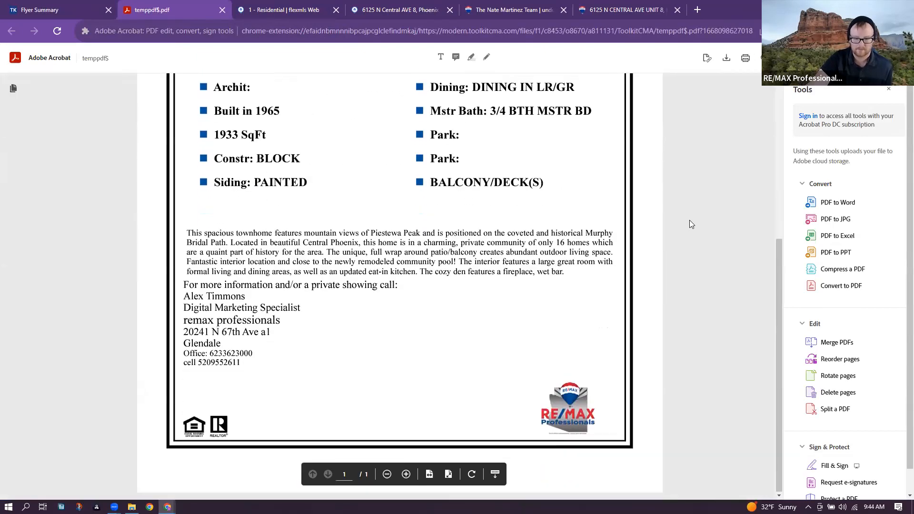
pyautogui.scroll(2, 691, 208)
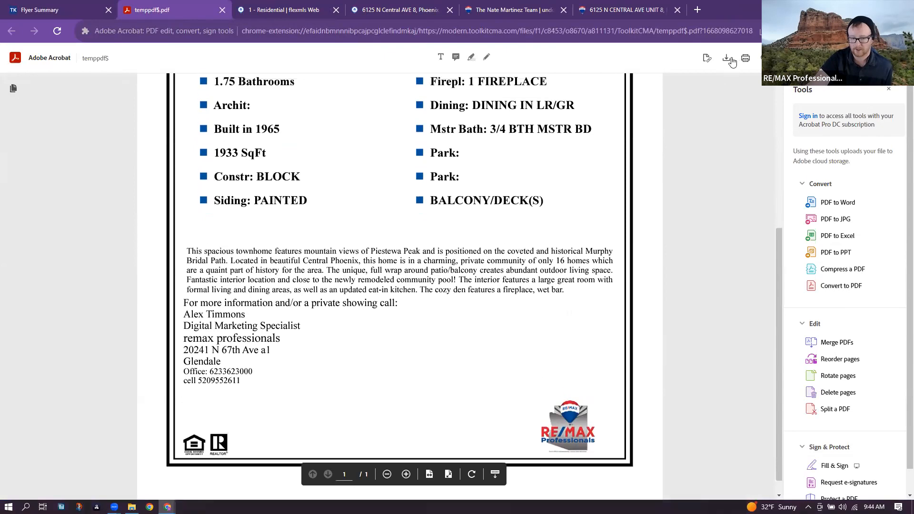
pyautogui.scroll(-2, 665, 256)
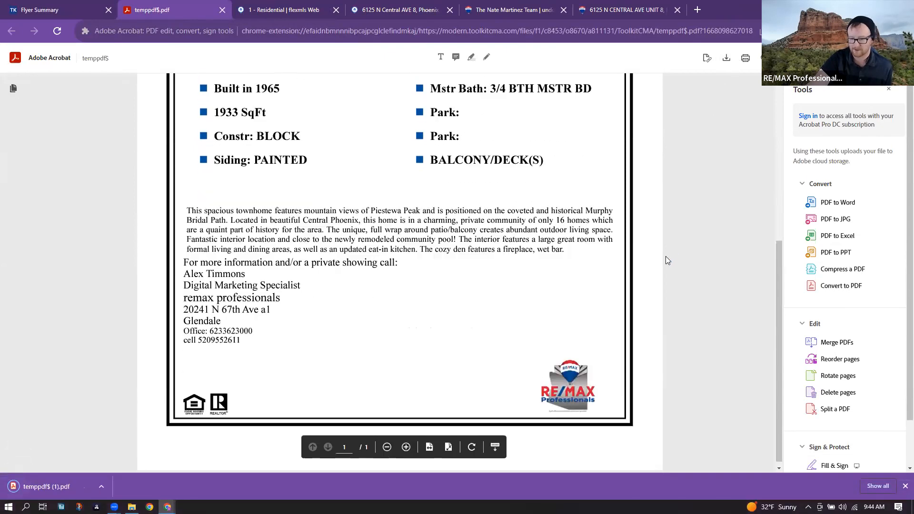
pyautogui.scroll(6, 671, 251)
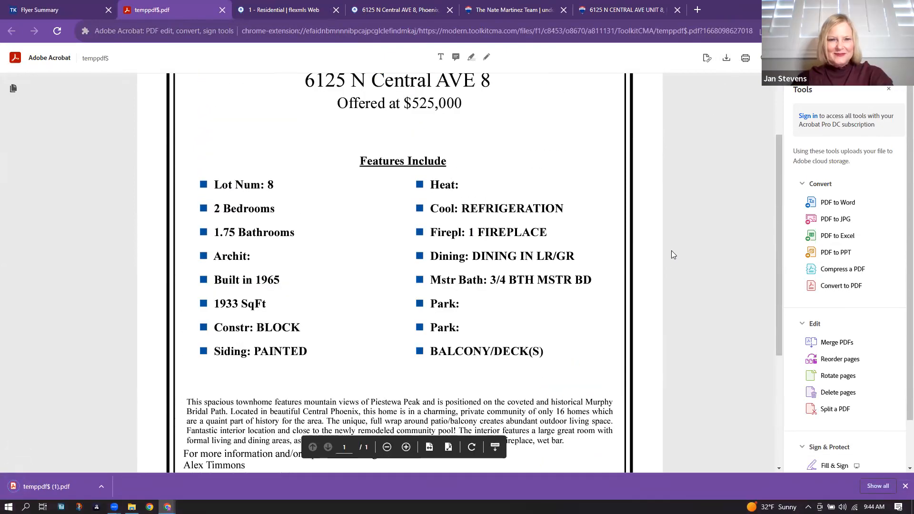
pyautogui.scroll(-6, 672, 256)
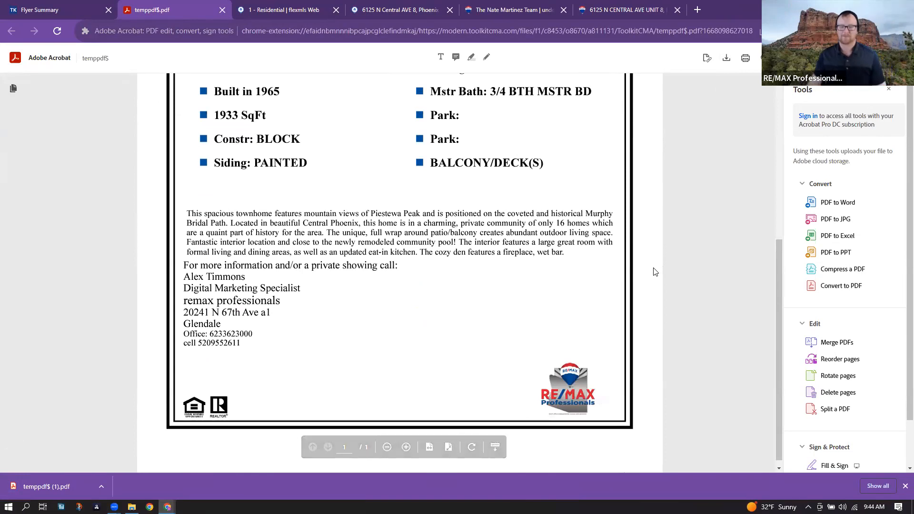
pyautogui.click(222, 10)
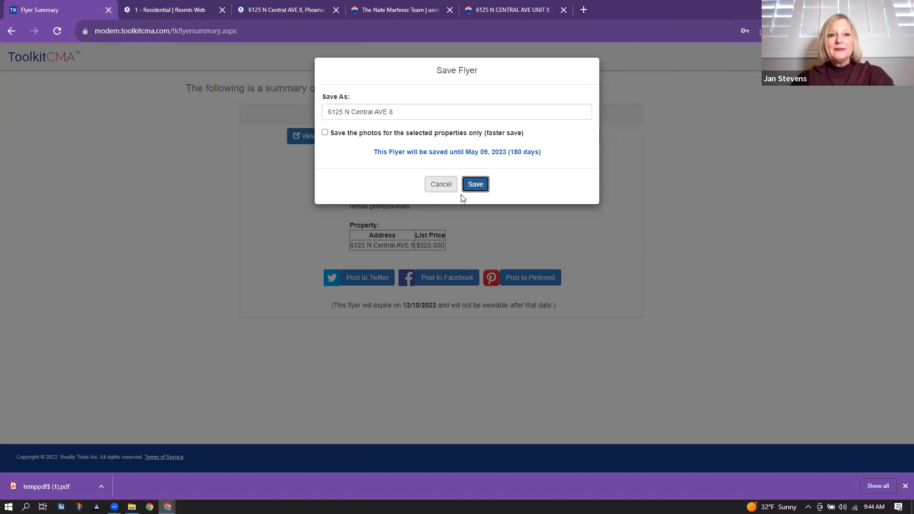
pyautogui.click(476, 185)
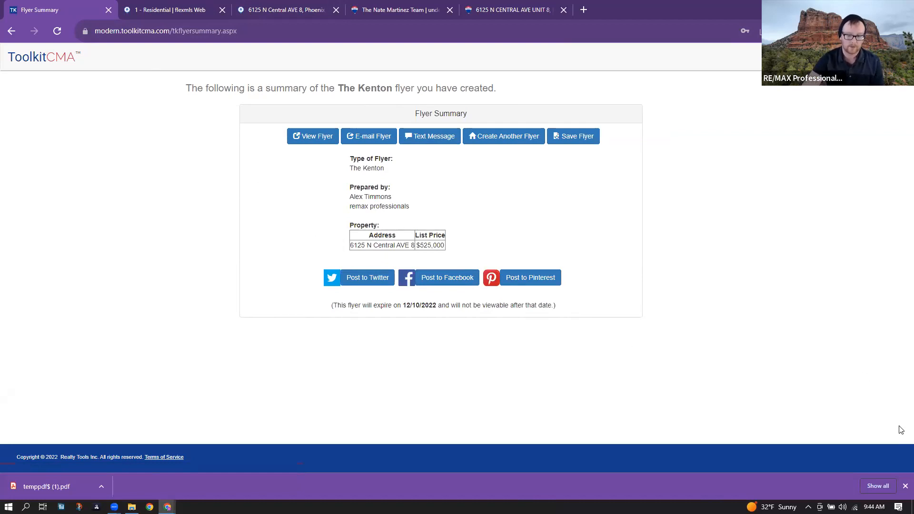
pyautogui.click(905, 487)
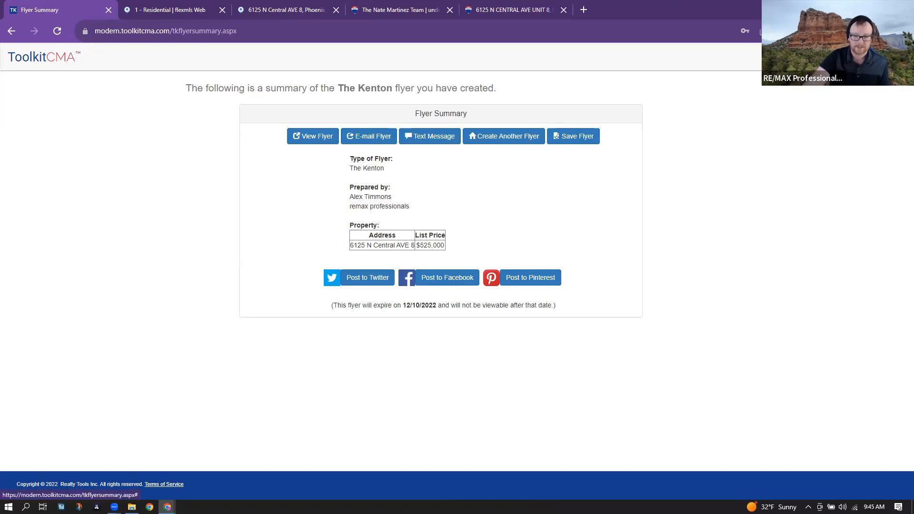
# - Return to Home, highlight the Not Viewed recent share, and open then close Create a Presentation
pyautogui.click(779, 57)
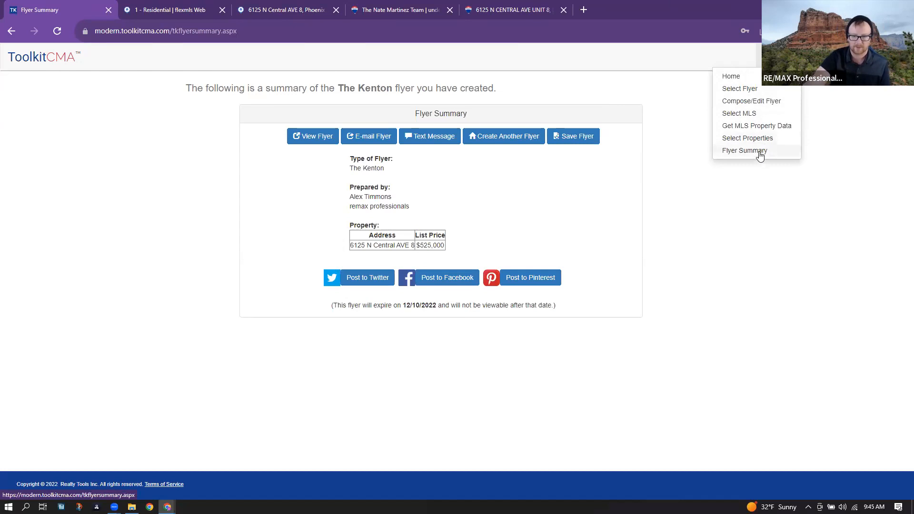
pyautogui.click(751, 89)
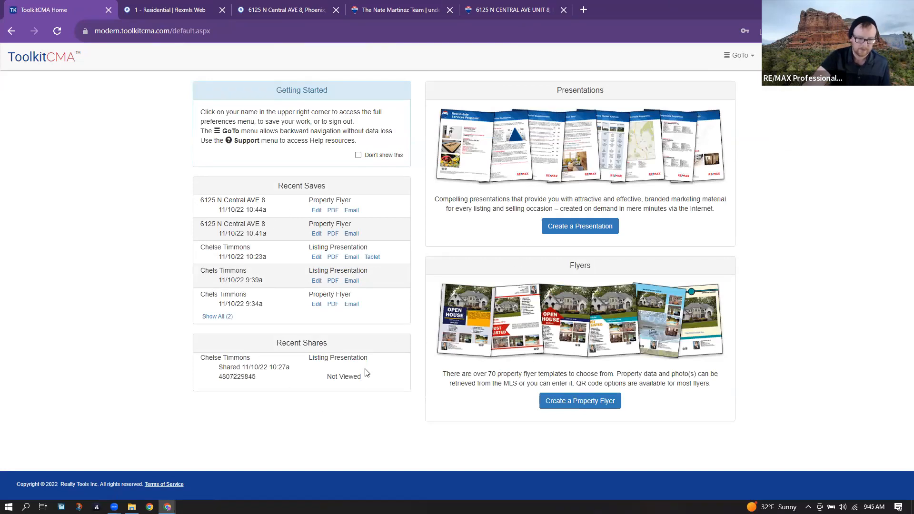
pyautogui.moveTo(360, 378); pyautogui.dragTo(265, 382)
pyautogui.click(264, 383)
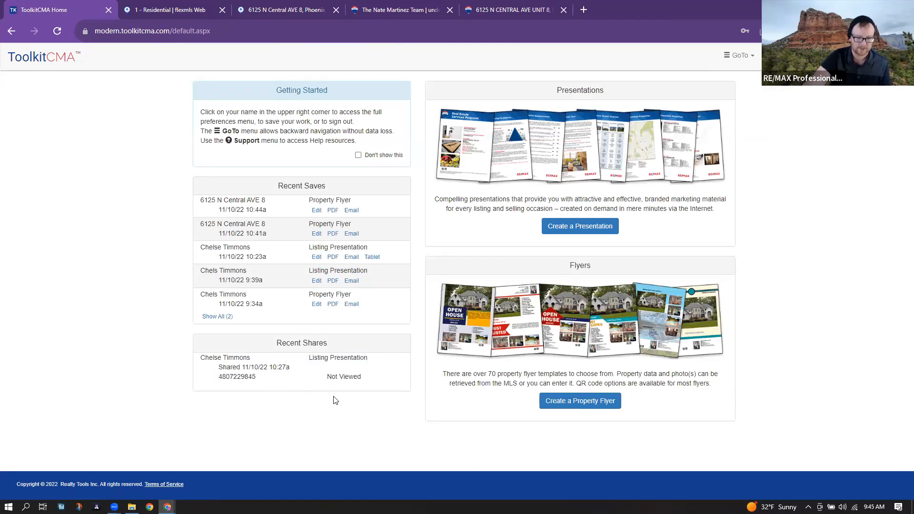
pyautogui.moveTo(327, 378); pyautogui.dragTo(363, 384)
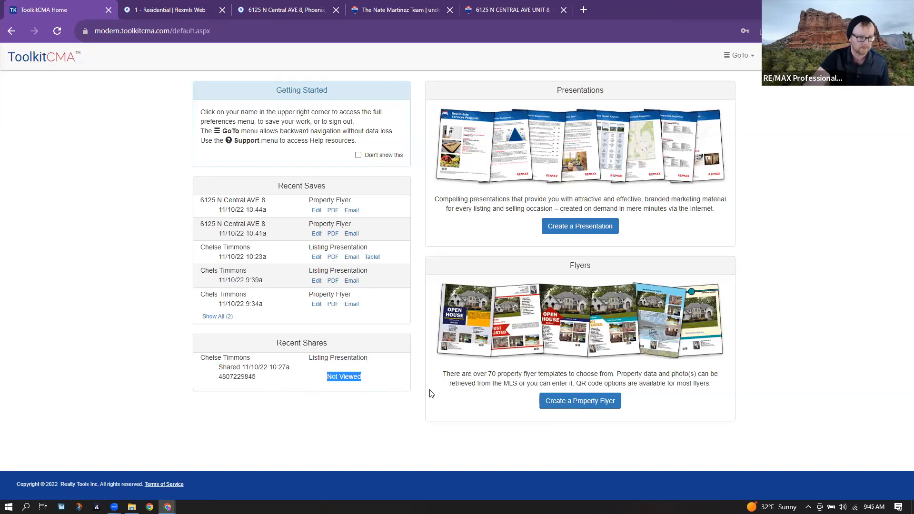
pyautogui.click(416, 401)
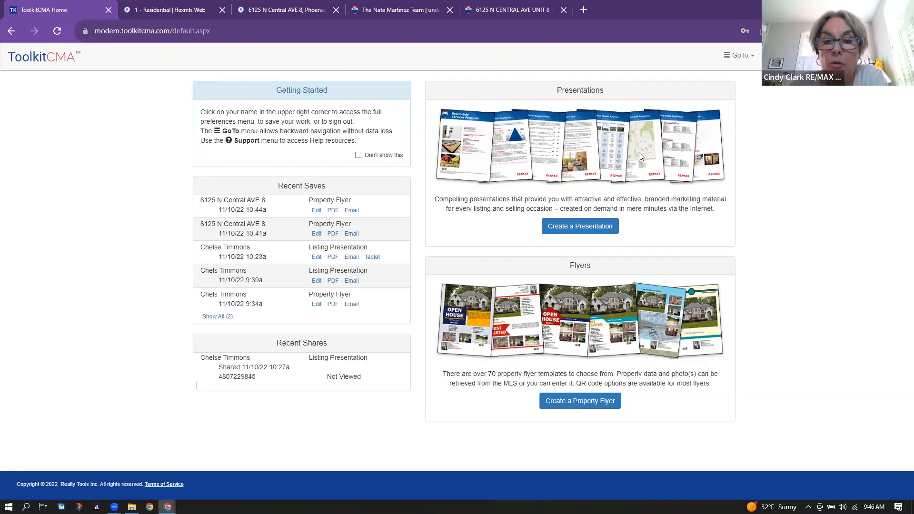
pyautogui.click(589, 235)
pyautogui.click(466, 255)
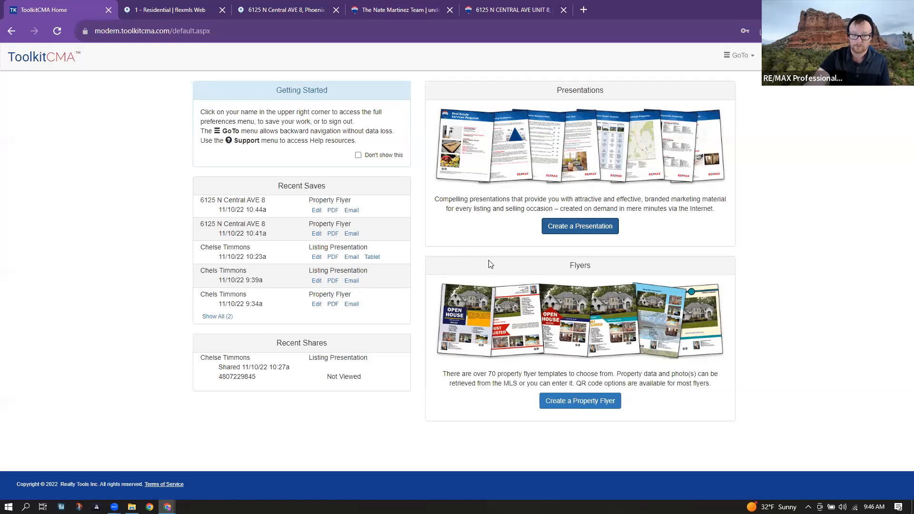
# - Start a new property flyer, look at the Belmont (Video) template, then choose Islander (Open House) instead
pyautogui.click(567, 405)
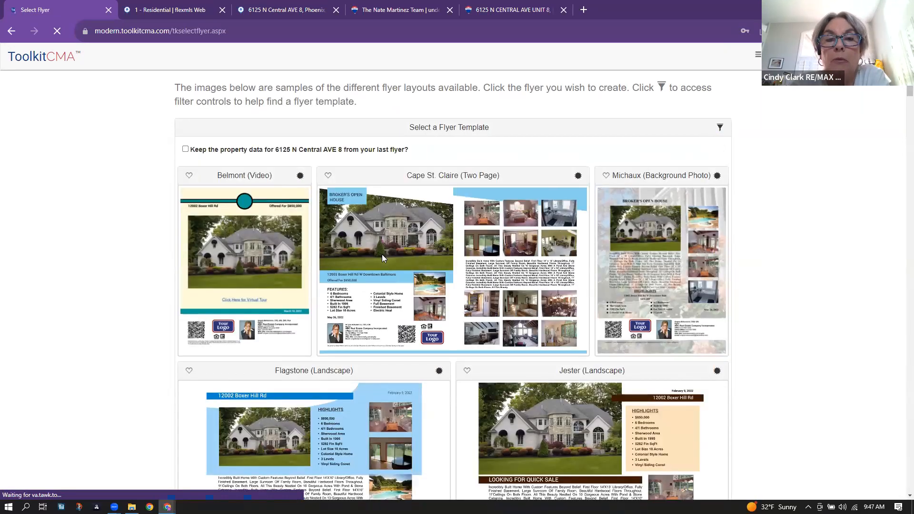
pyautogui.scroll(-6, 382, 254)
pyautogui.scroll(4, 381, 254)
pyautogui.click(228, 237)
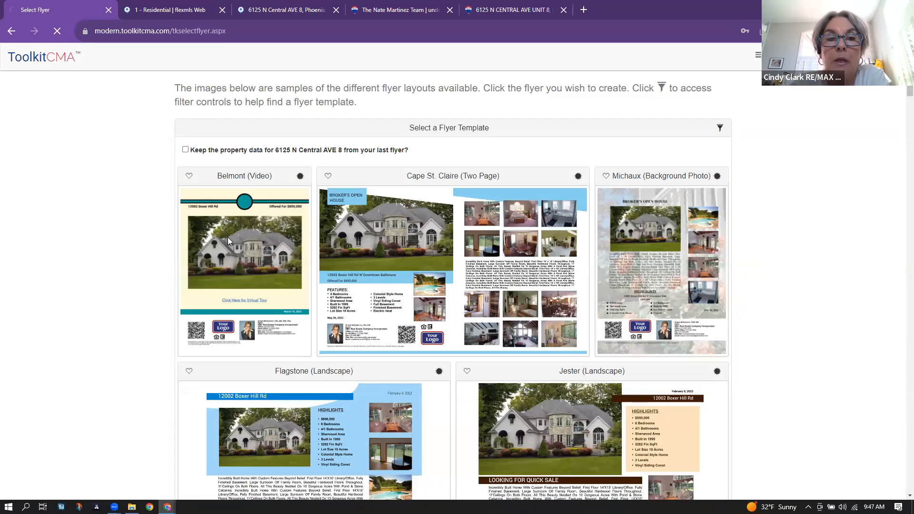
pyautogui.click(11, 31)
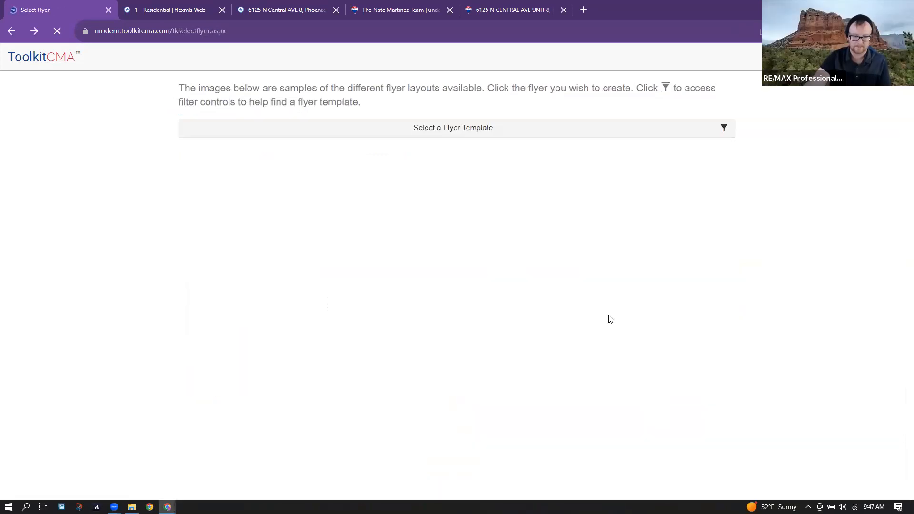
pyautogui.scroll(-5, 609, 318)
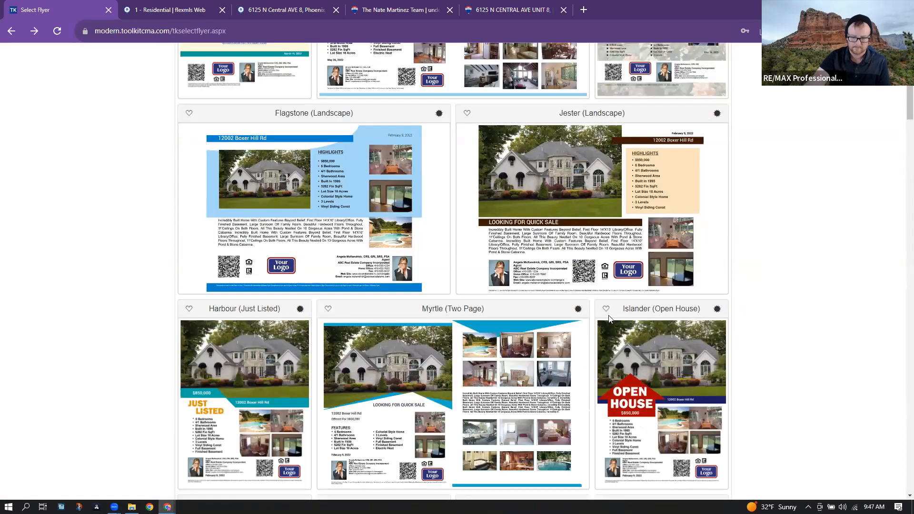
pyautogui.scroll(-1, 657, 315)
pyautogui.click(669, 324)
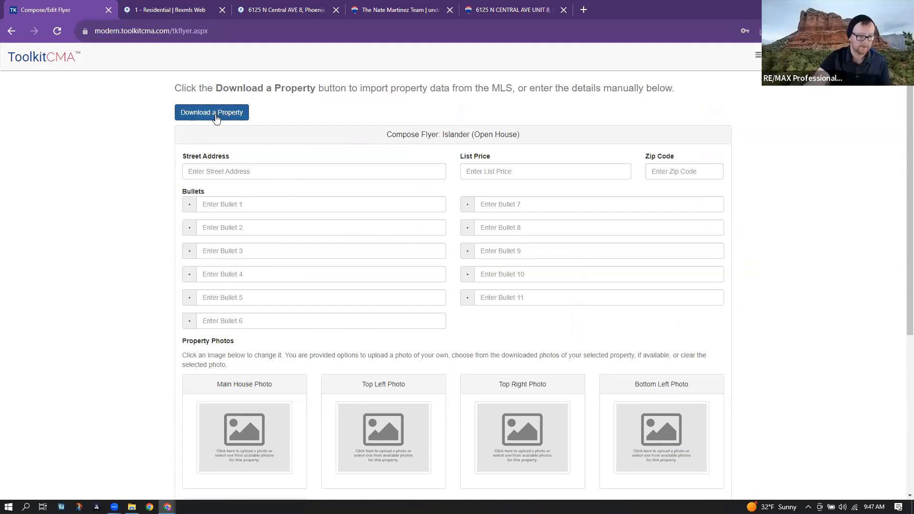
# - Fill Bullets 1–4 with 'looks awful', 'dont buy', 'go away' and 'its haunted'
pyautogui.click(205, 177)
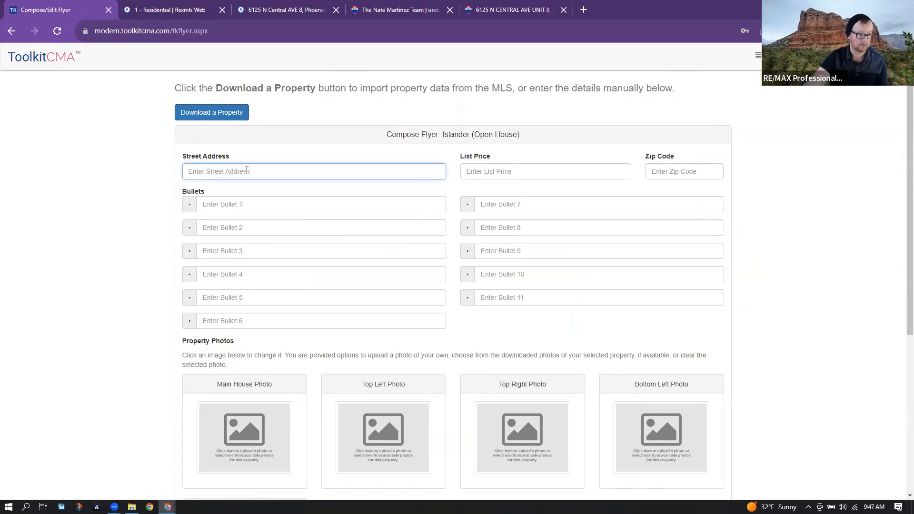
pyautogui.scroll(-1, 312, 222)
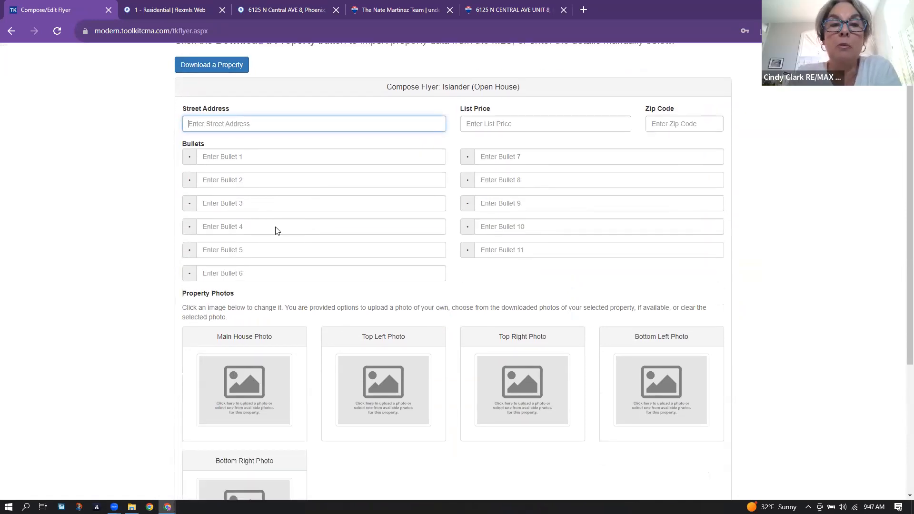
pyautogui.click(234, 157)
pyautogui.write('looks awful')
pyautogui.press('Tab')
pyautogui.write('dont buy')
pyautogui.press('Tab')
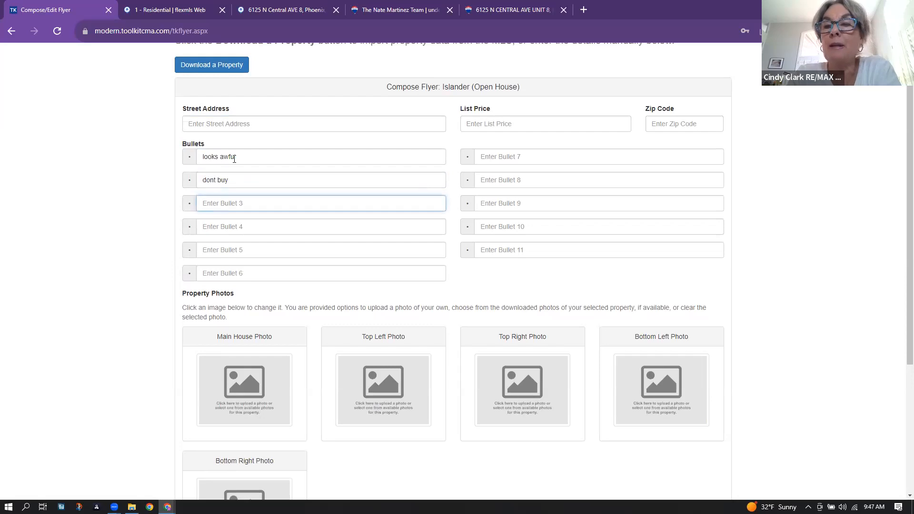
pyautogui.write('go away')
pyautogui.press('Tab')
pyautogui.write('its hau')
pyautogui.press('Tab')
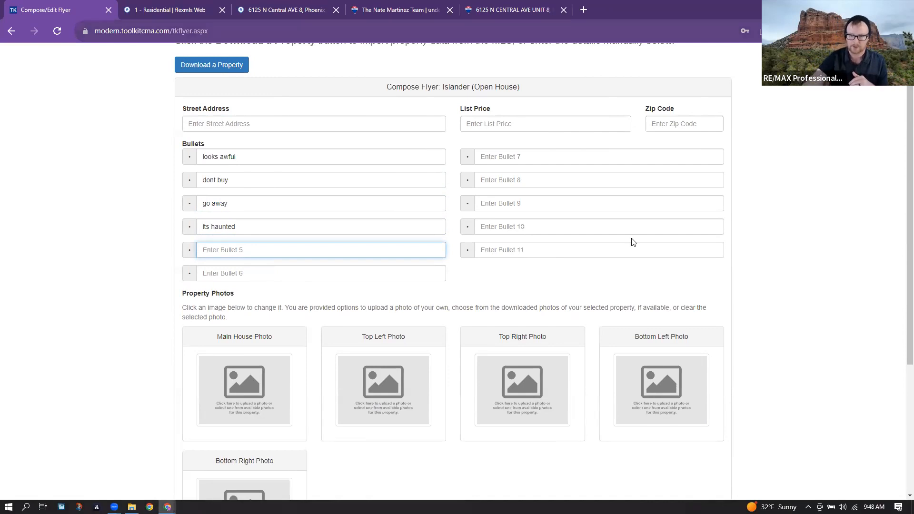
pyautogui.scroll(1, 634, 242)
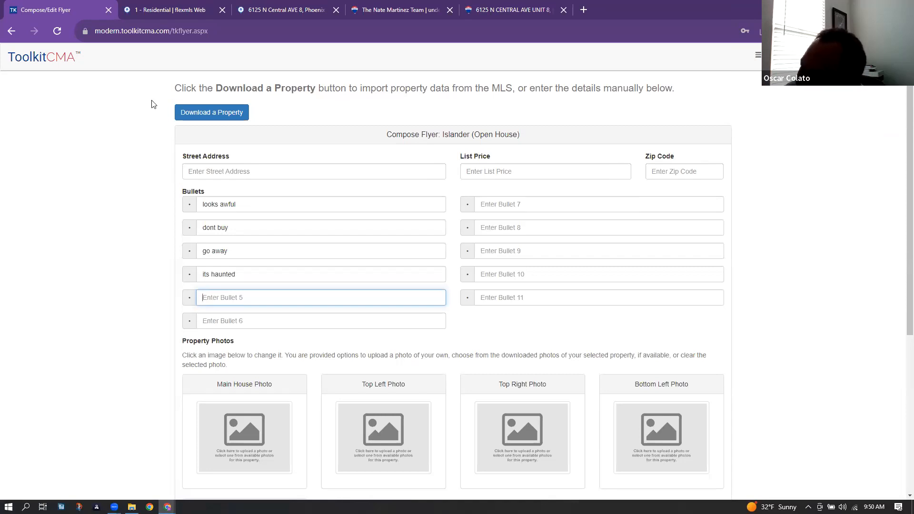
# - From the home page, create a new Listing Presentation, keeping the default documents
pyautogui.click(56, 60)
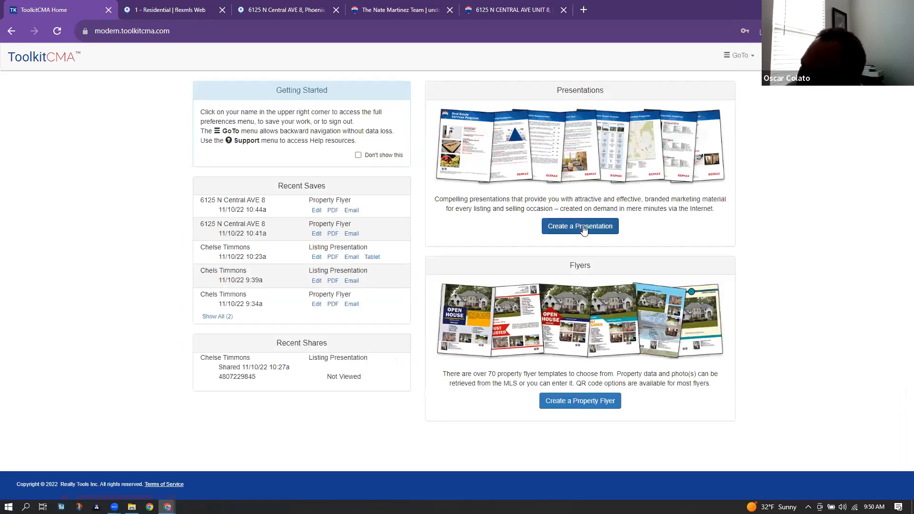
pyautogui.click(583, 227)
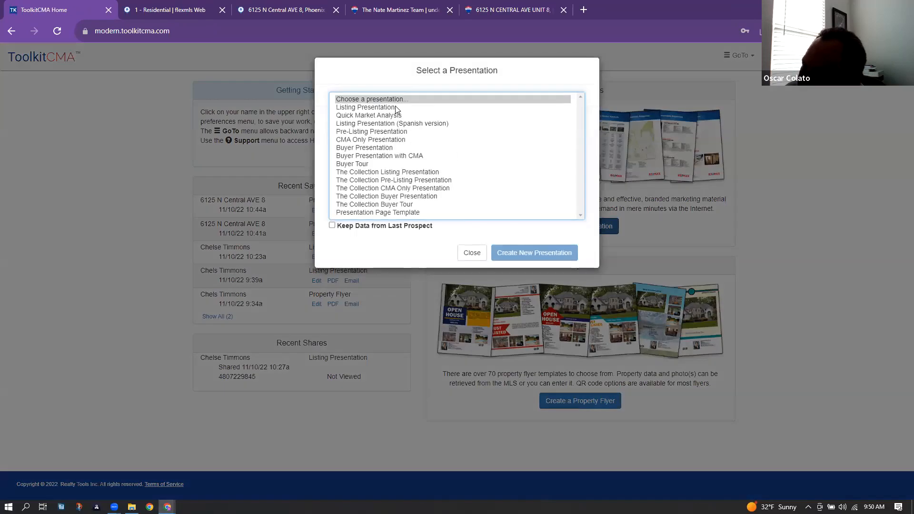
pyautogui.click(397, 107)
pyautogui.click(542, 262)
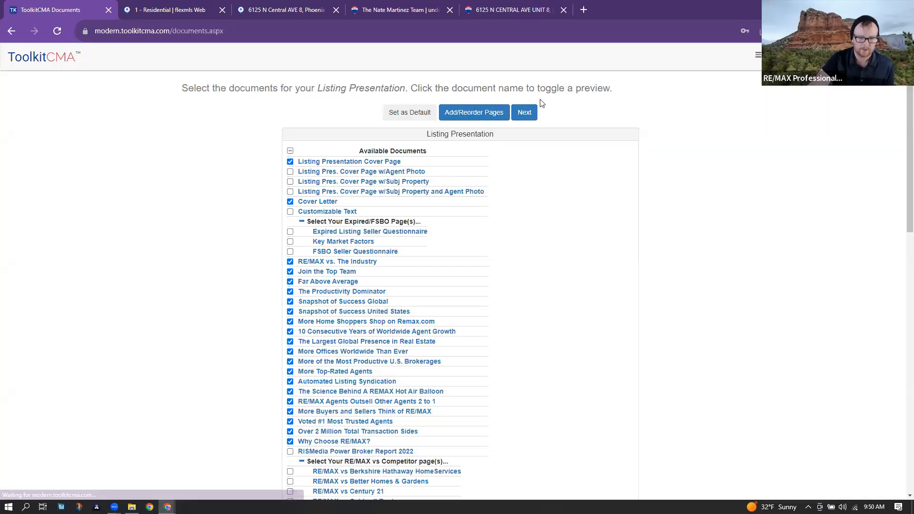
pyautogui.click(527, 111)
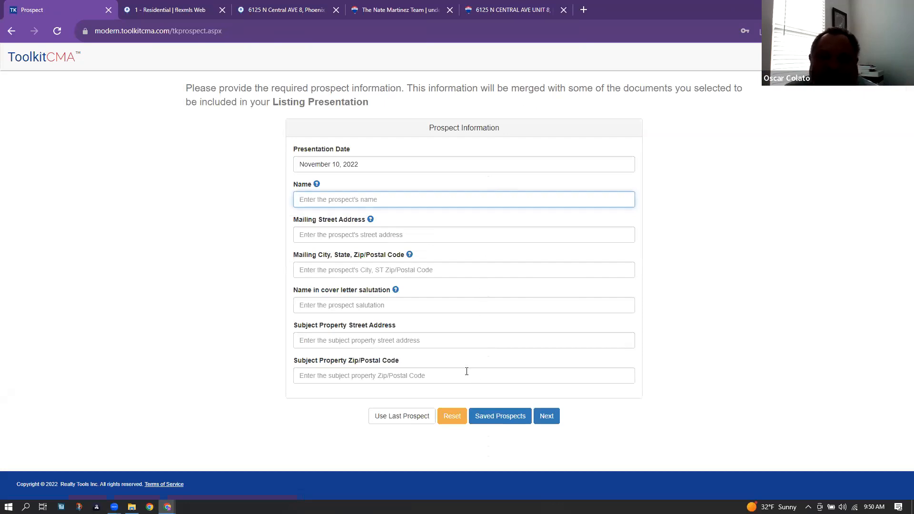
pyautogui.click(546, 416)
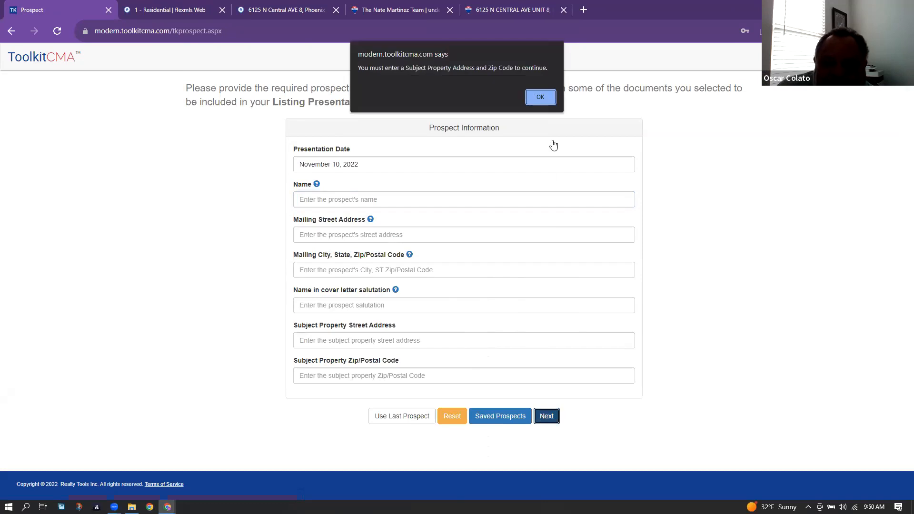
pyautogui.click(541, 97)
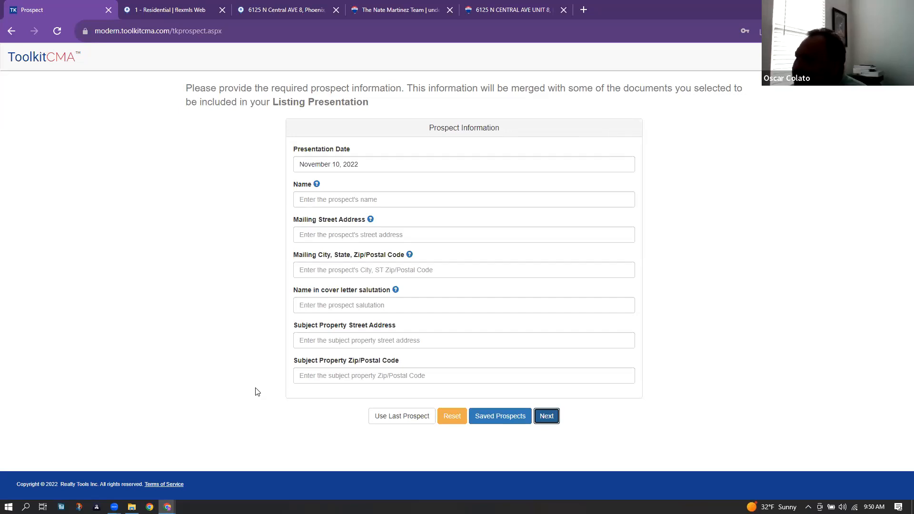
pyautogui.click(320, 200)
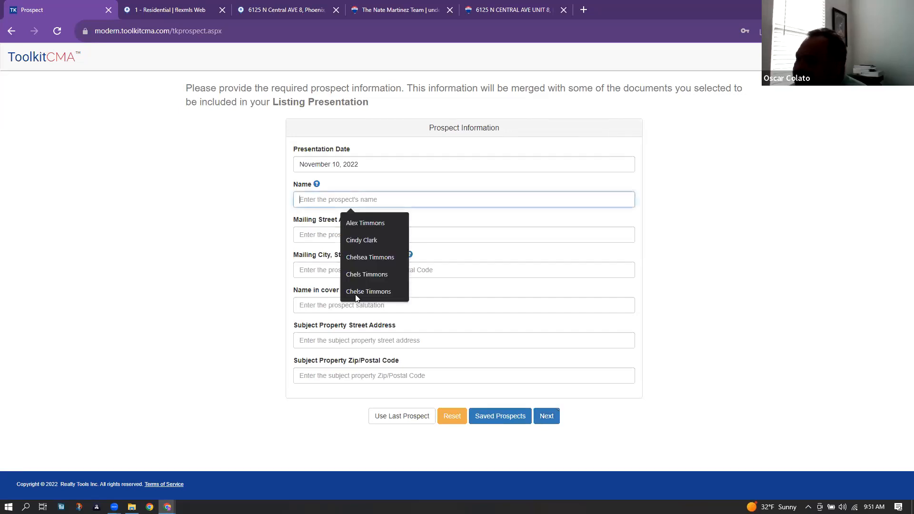
pyautogui.click(227, 265)
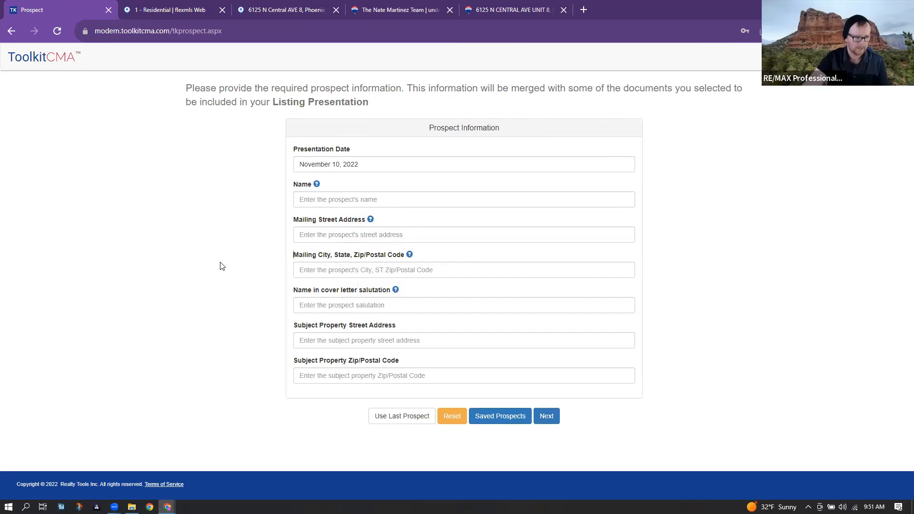